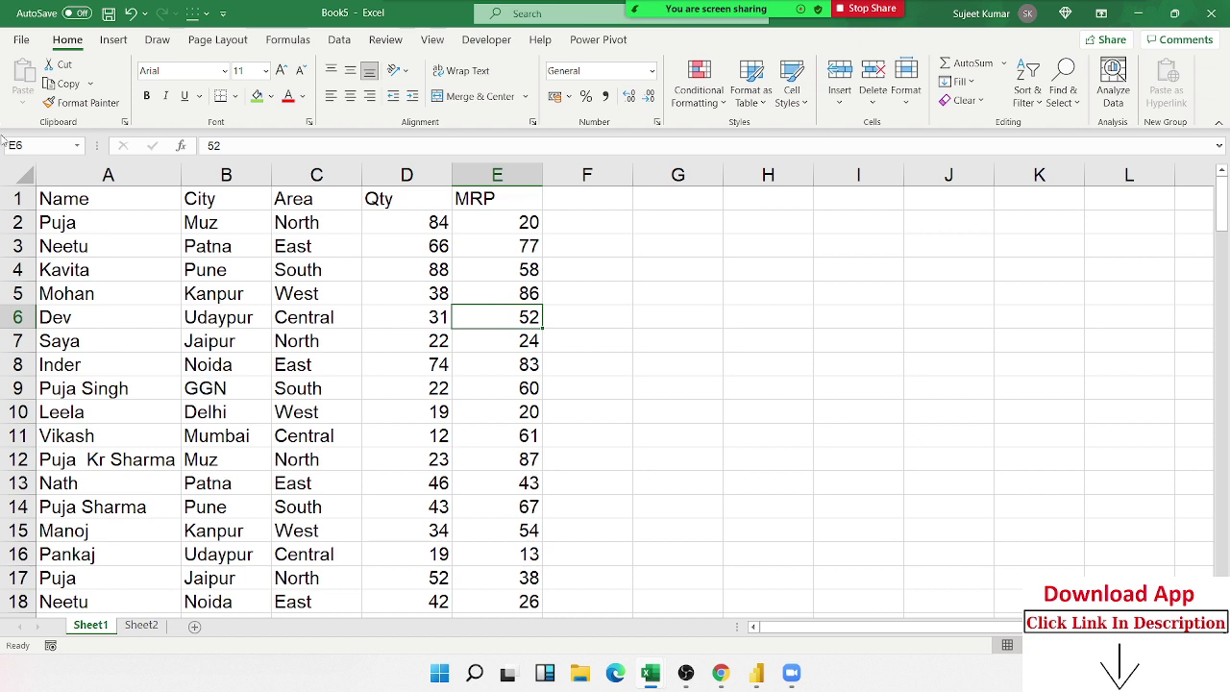
# Step: Select the first name cell, A2, in the Name column
pyautogui.click(52, 219)
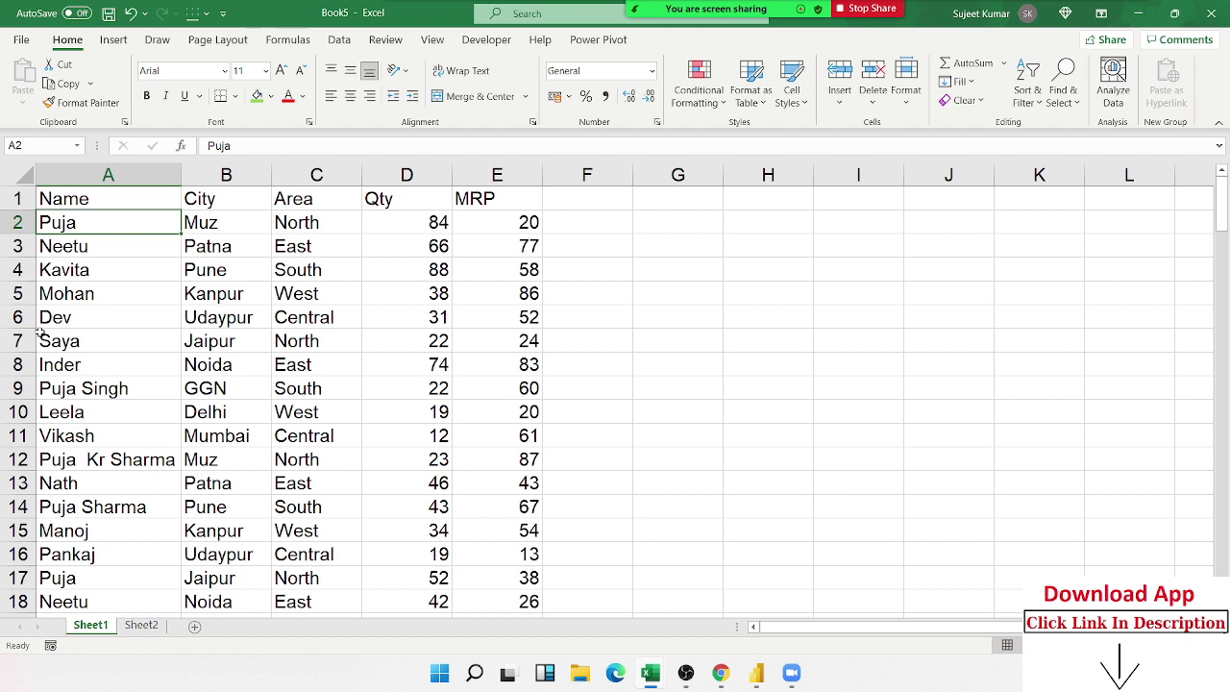
# Step: Fill the Name column down with the custom name series and enter Puja in G3
pyautogui.doubleClick(185, 234)
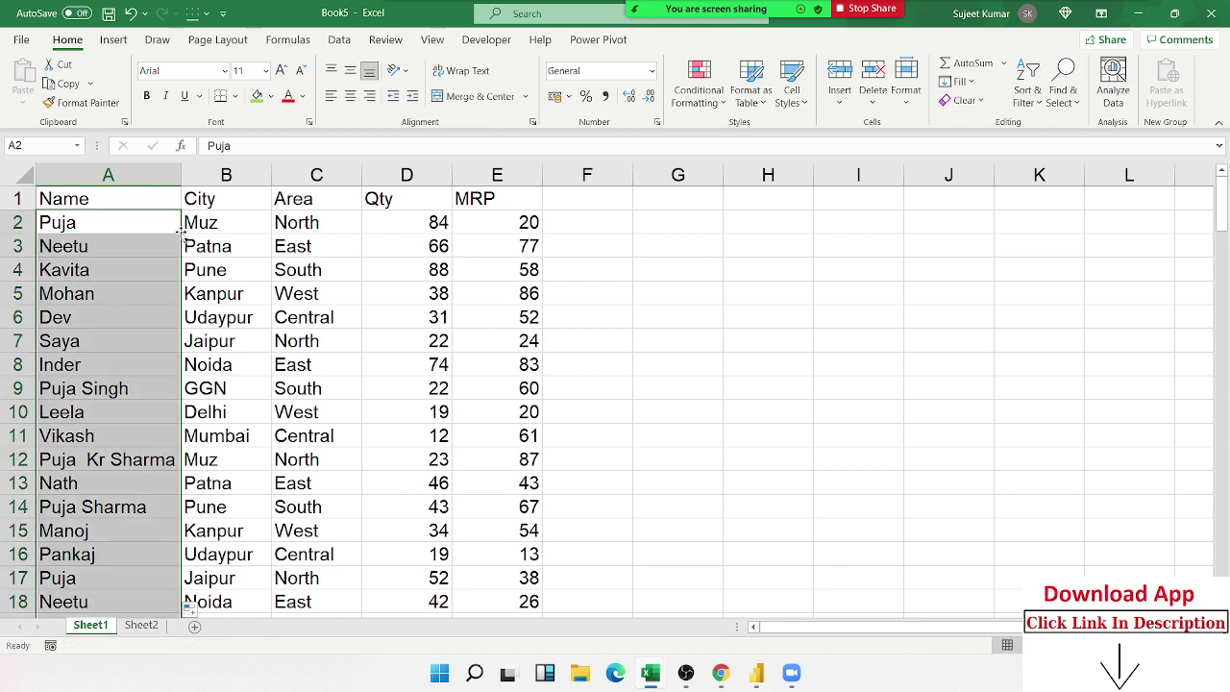
pyautogui.click(712, 241)
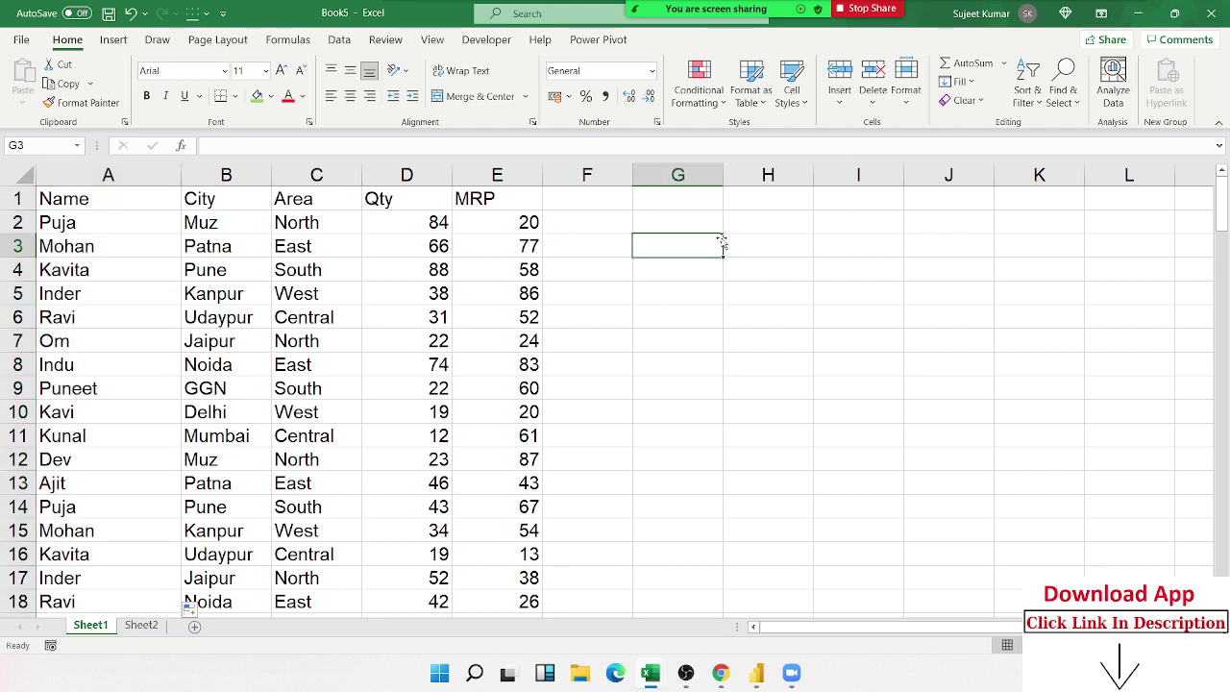
pyautogui.write('Puja')
pyautogui.press('Return')
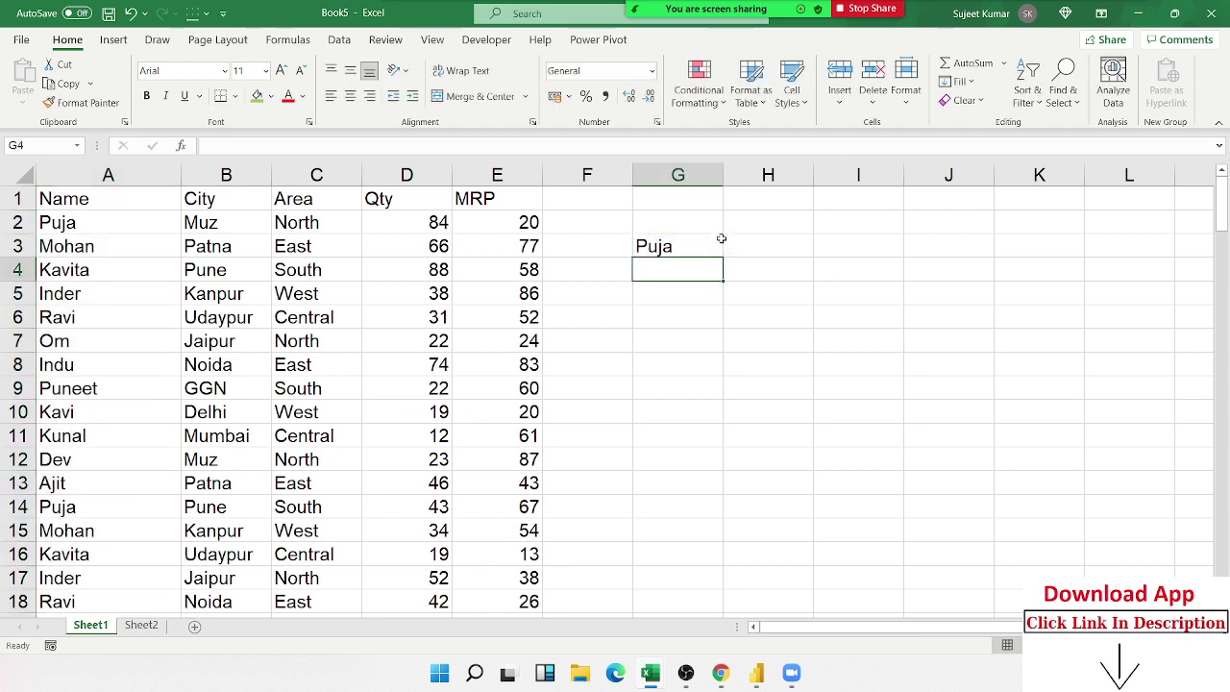
# Step: Copy the header row Name, City, Area, Qty, MRP from A1:E1 into G5:K5
pyautogui.press('Home')
pyautogui.hotkey('ctrl', 'Up')
pyautogui.hotkey('ctrl', 'shift', 'Right')
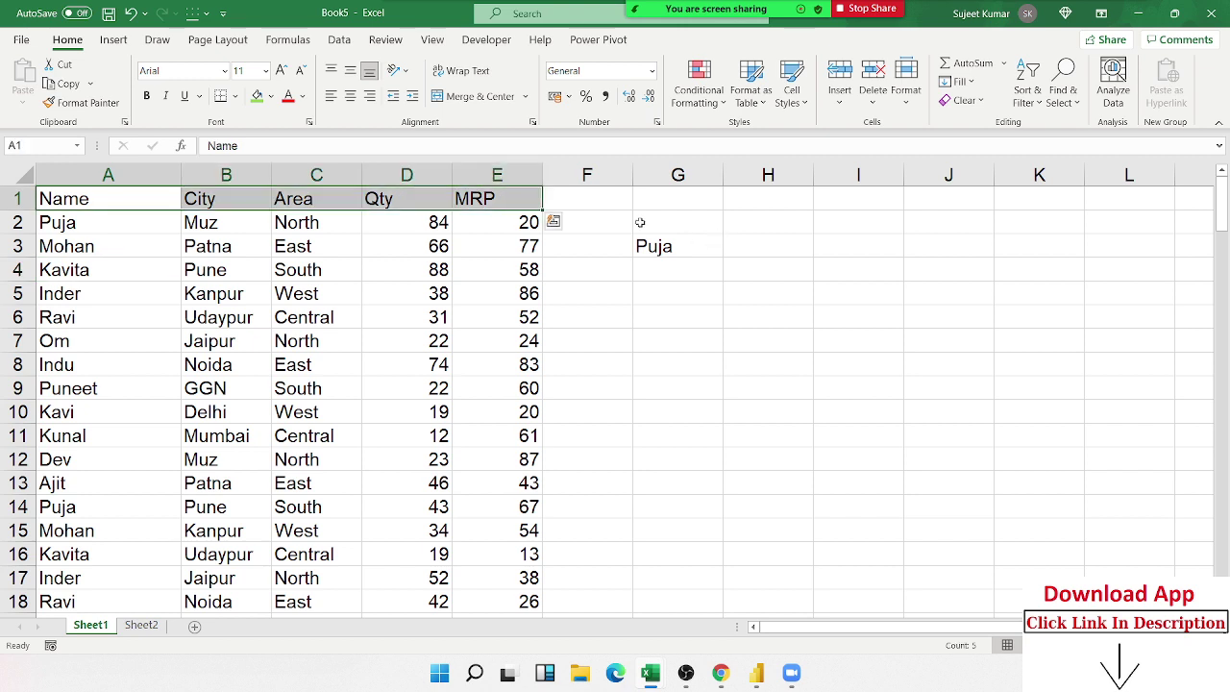
pyautogui.hotkey('ctrl', 'c')
pyautogui.press('Down')
pyautogui.press('Down')
pyautogui.press('Down')
pyautogui.press('Down')
pyautogui.press('Right')
pyautogui.press('Right')
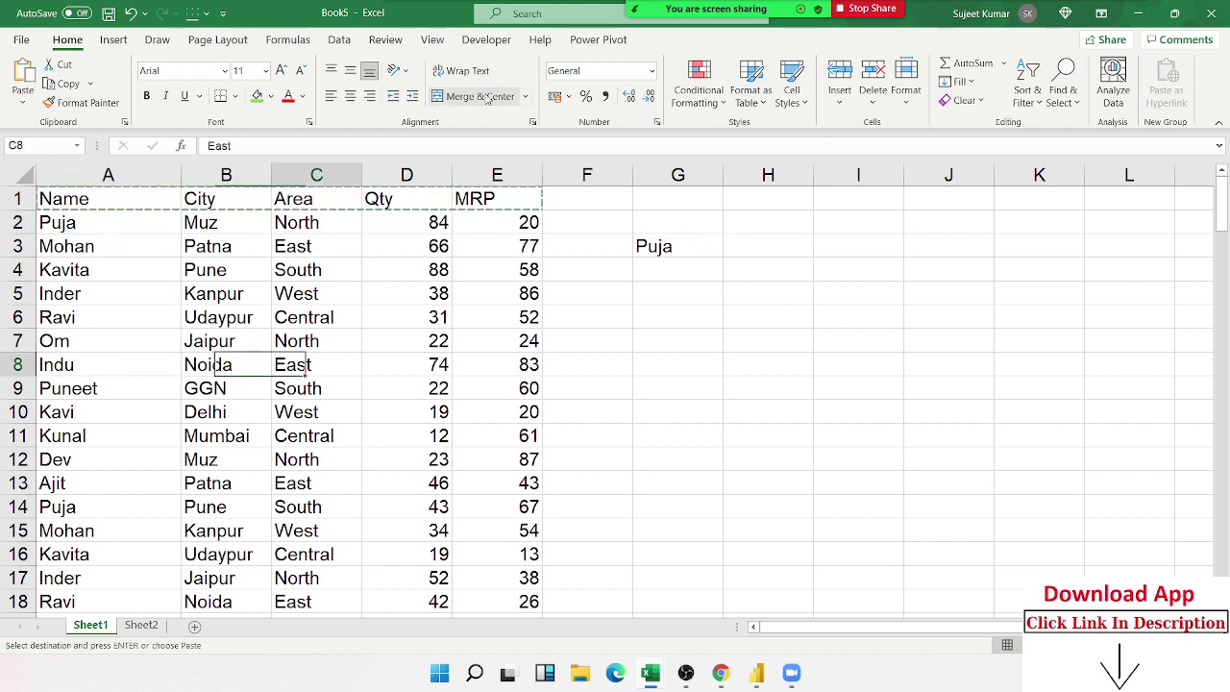
pyautogui.press('Right')
pyautogui.press('Right')
pyautogui.press('Right')
pyautogui.press('Right')
pyautogui.press('Up')
pyautogui.press('Up')
pyautogui.press('Up')
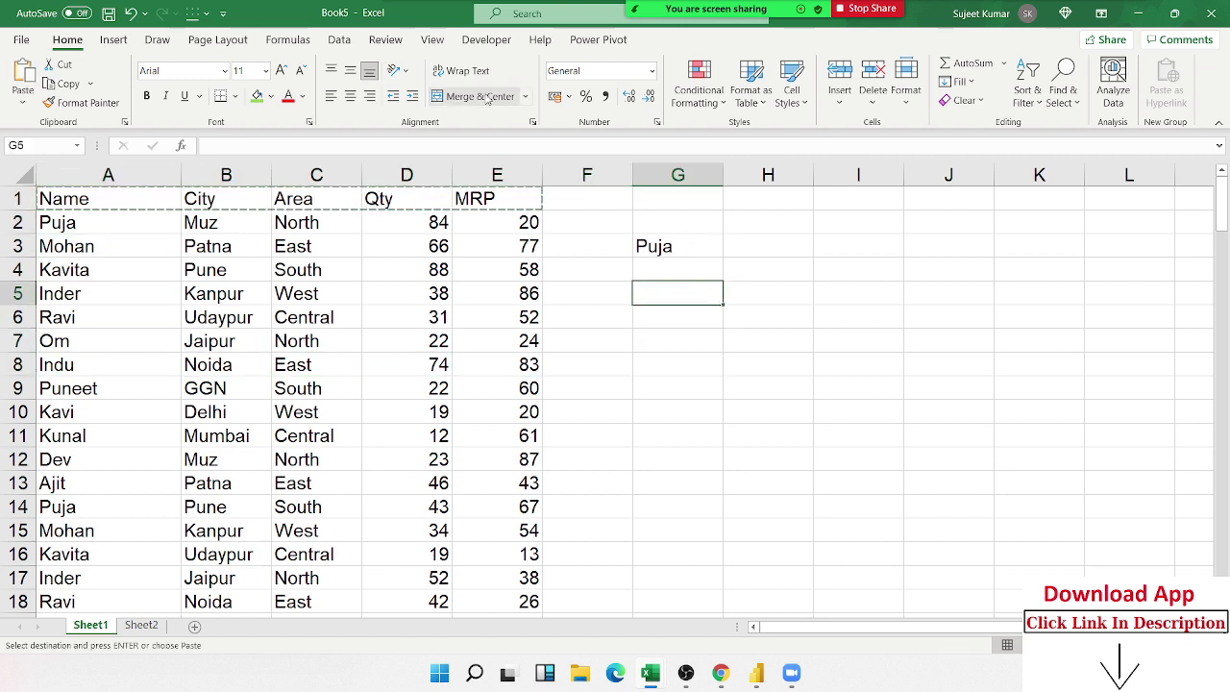
pyautogui.hotkey('ctrl', 'v')
pyautogui.press('Down')
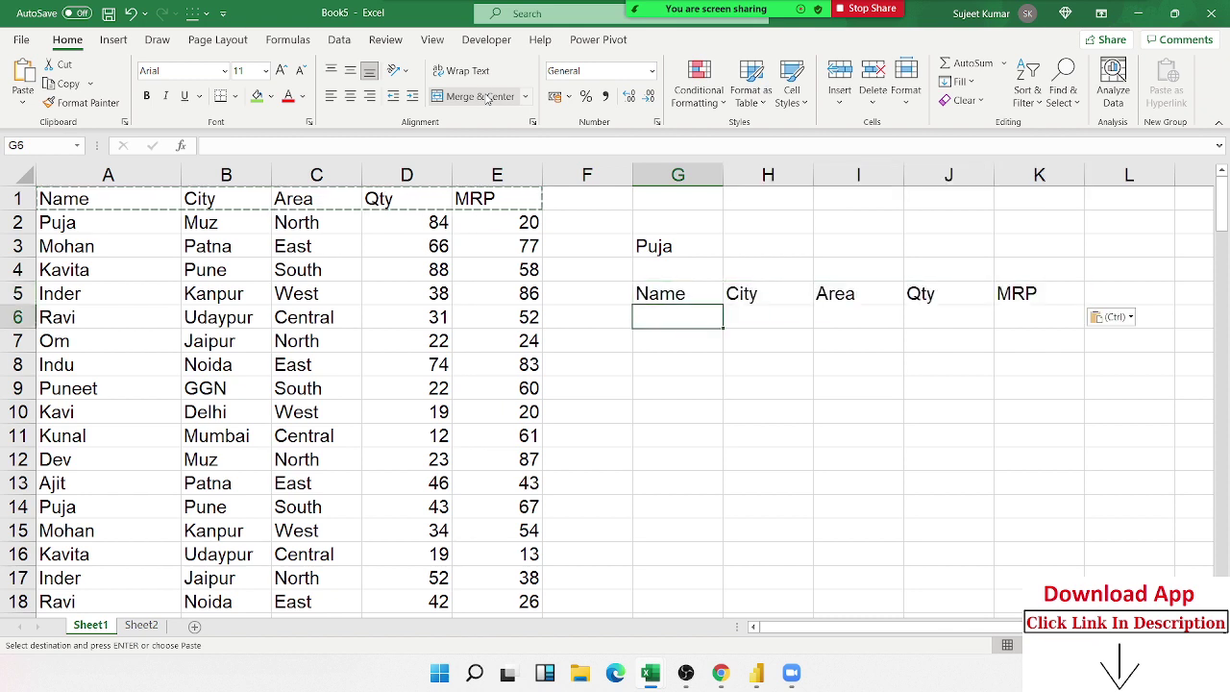
# Step: Start a FILTER formula in G6 using the array A1:E139
pyautogui.write('=FIL')
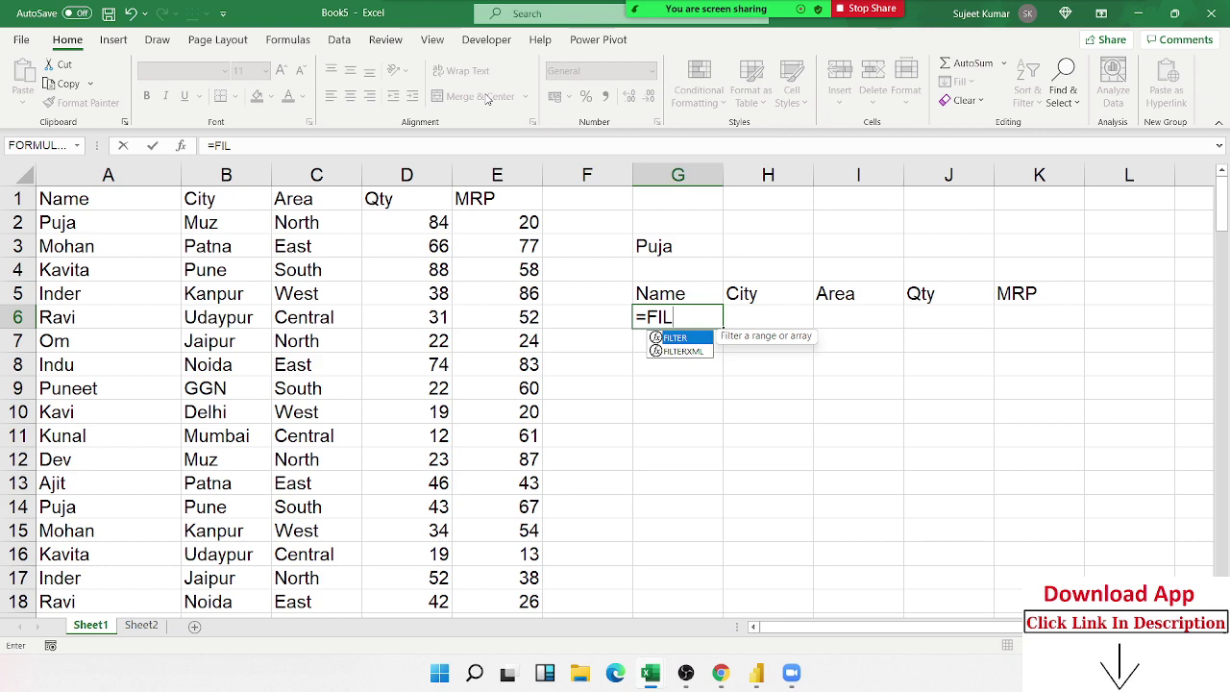
pyautogui.press('Tab')
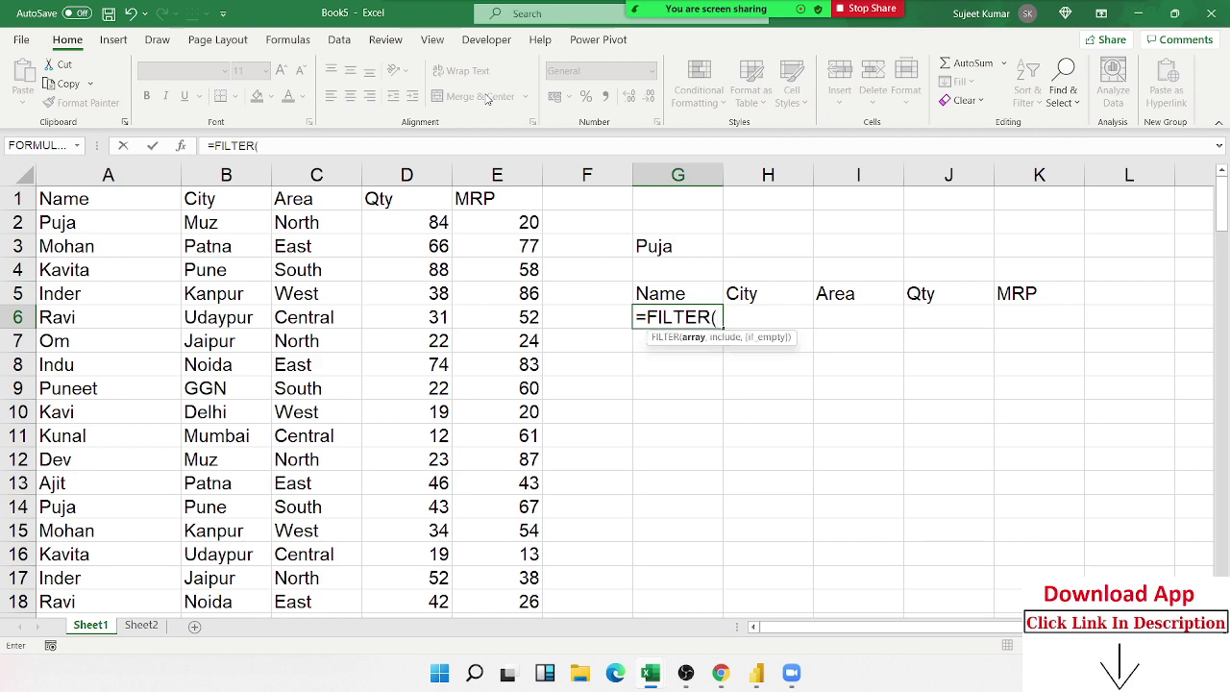
pyautogui.press('Left')
pyautogui.press('Left')
pyautogui.press('Up')
pyautogui.press('Up')
pyautogui.press('Up')
pyautogui.hotkey('ctrl', 'Left')
pyautogui.hotkey('ctrl', 'shift', 'Right')
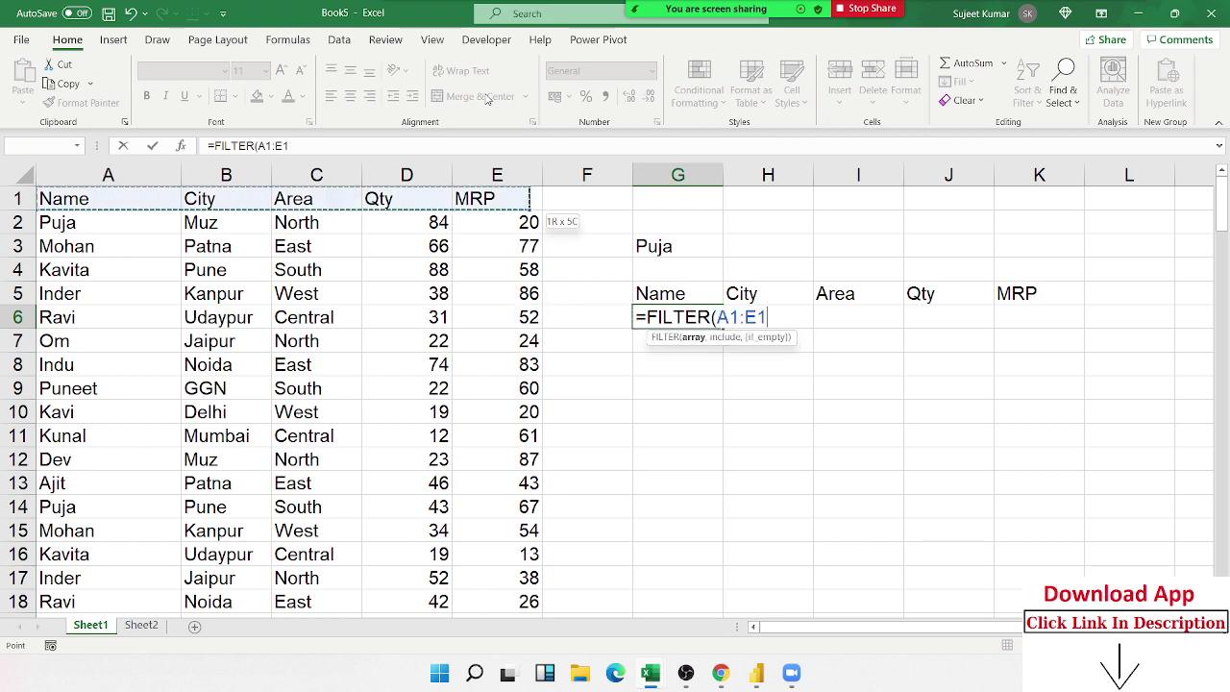
pyautogui.hotkey('ctrl', 'shift', 'Down')
pyautogui.write('39,')
# Step: Add the condition A1:A139=G3 and commit, spilling the twelve Puja rows into G6:K17
pyautogui.press('Up')
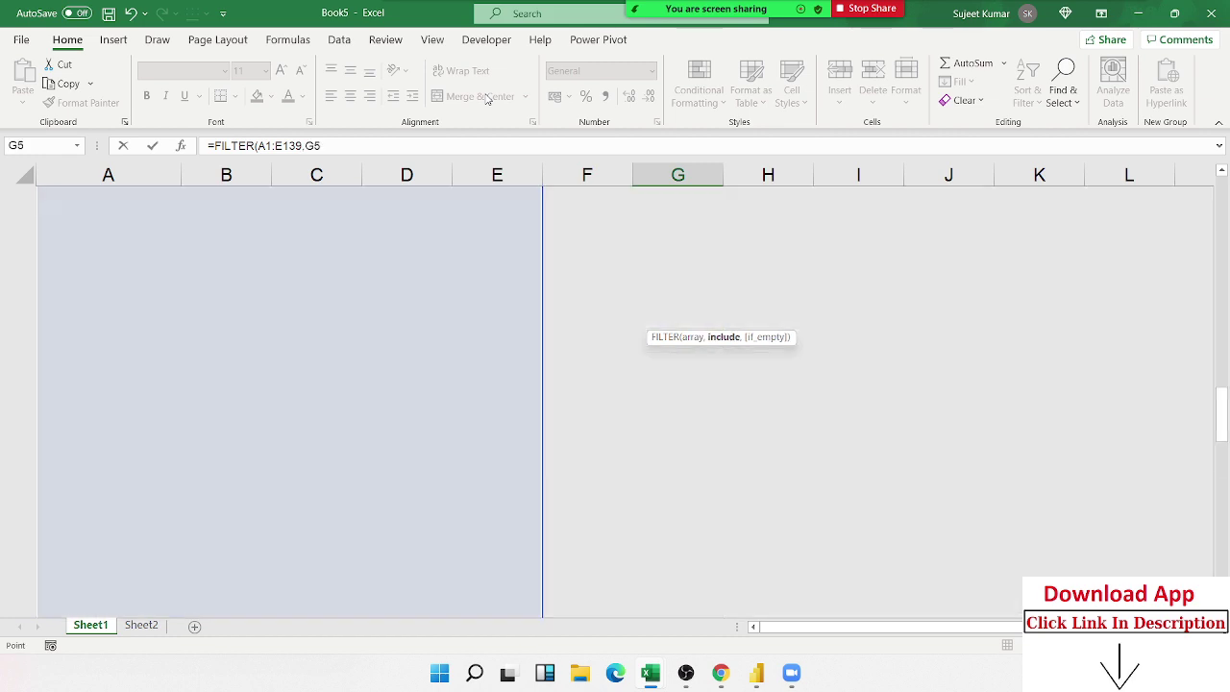
pyautogui.press('Up')
pyautogui.press('Up')
pyautogui.press('Up')
pyautogui.press('Up')
pyautogui.press('Down')
pyautogui.press('Down')
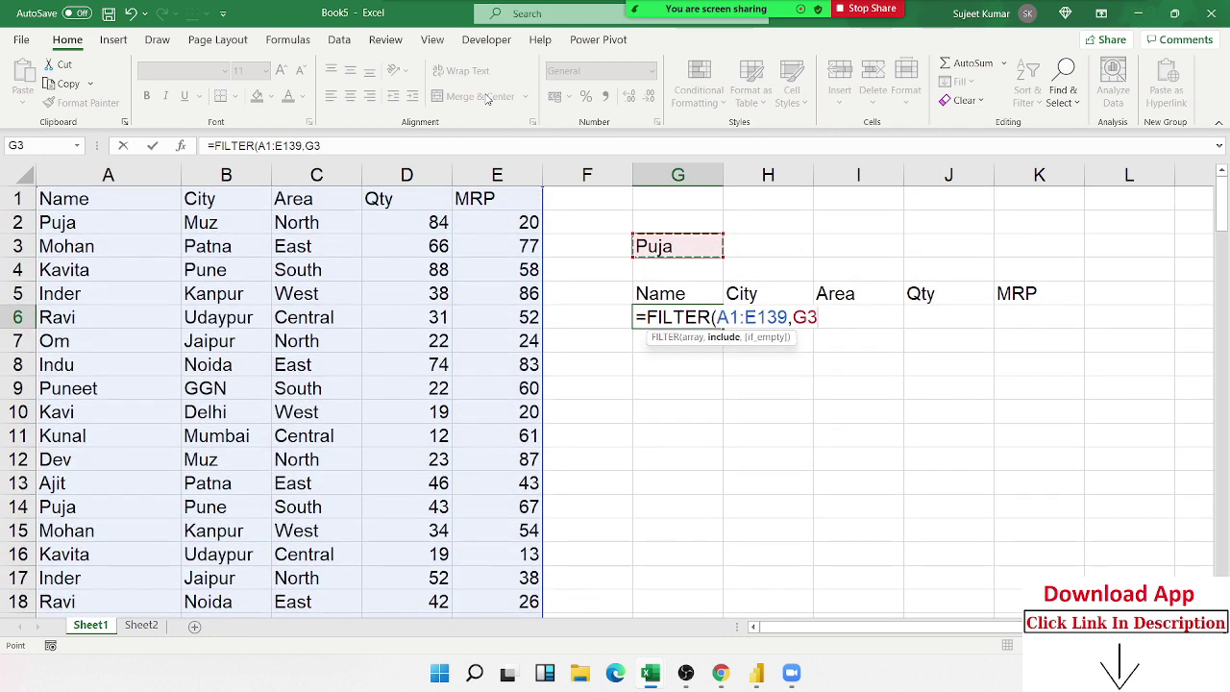
pyautogui.write('=')
pyautogui.press('BackSpace')
pyautogui.press('BackSpace')
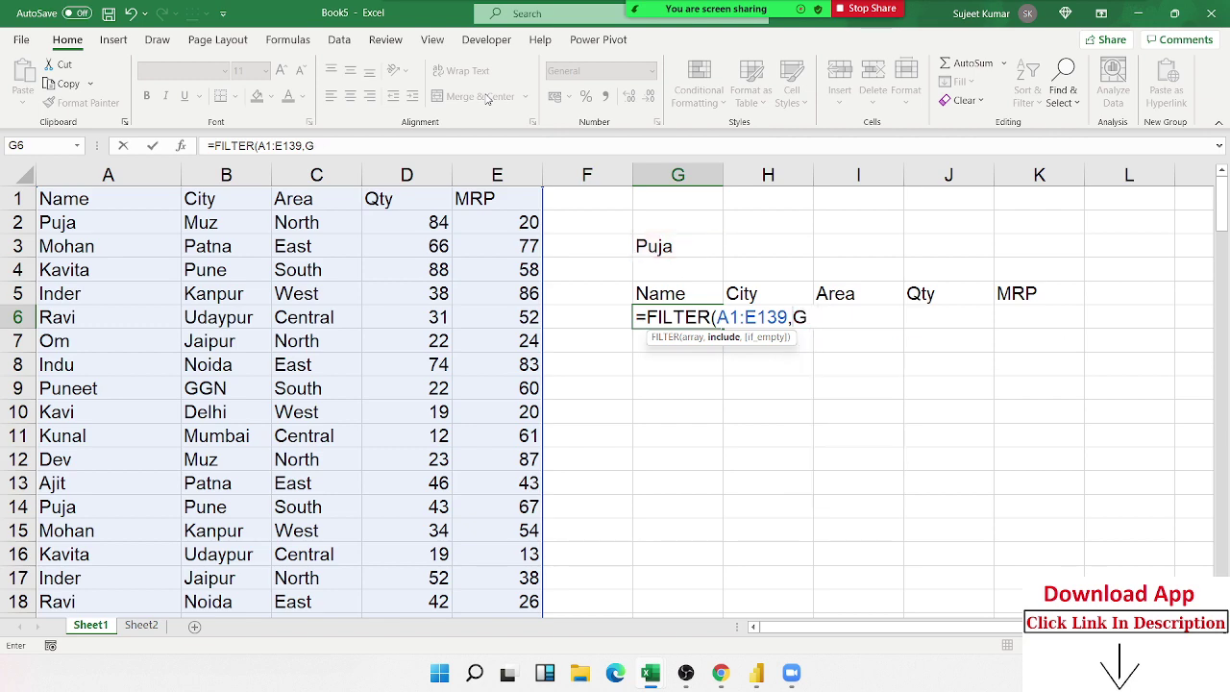
pyautogui.press('BackSpace')
pyautogui.click(139, 199)
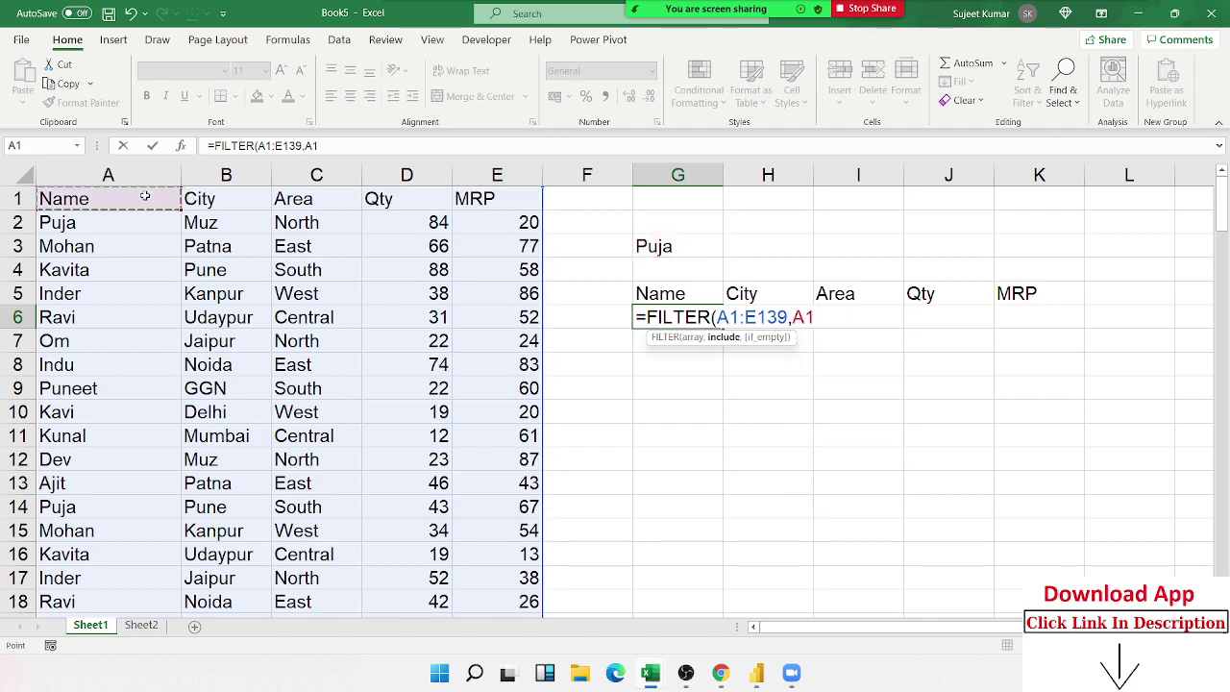
pyautogui.hotkey('ctrl', 'shift', 'Down')
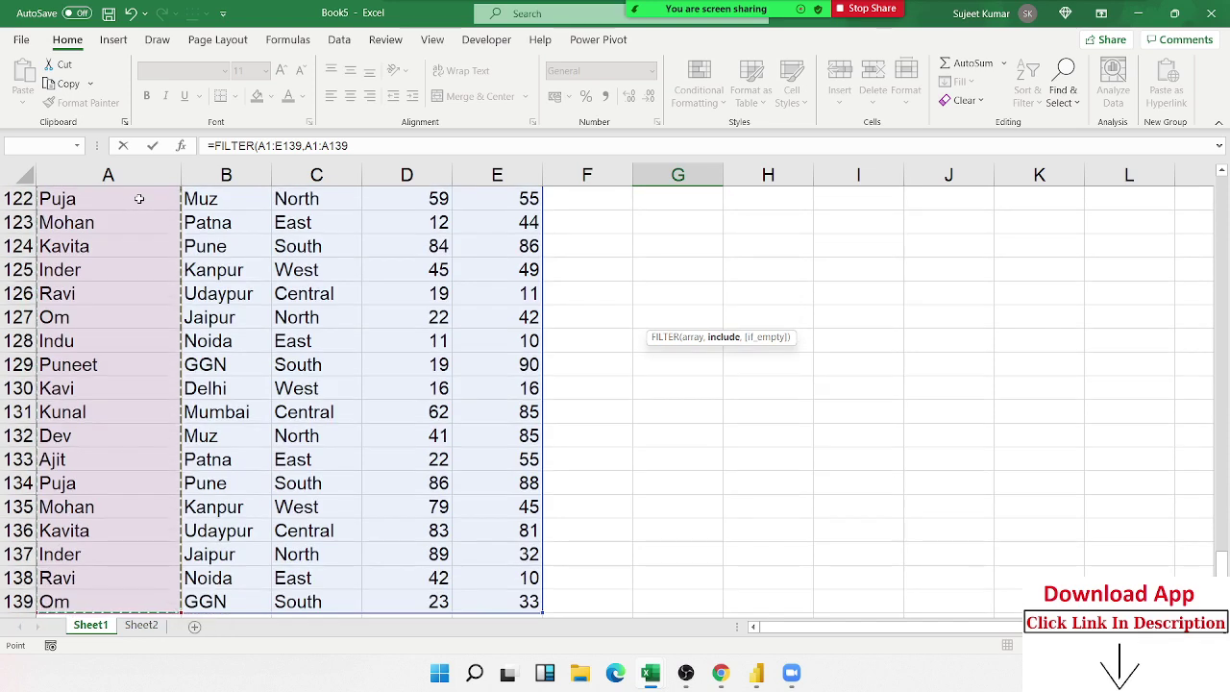
pyautogui.write('=')
pyautogui.press('Up')
pyautogui.press('Up')
pyautogui.press('Up')
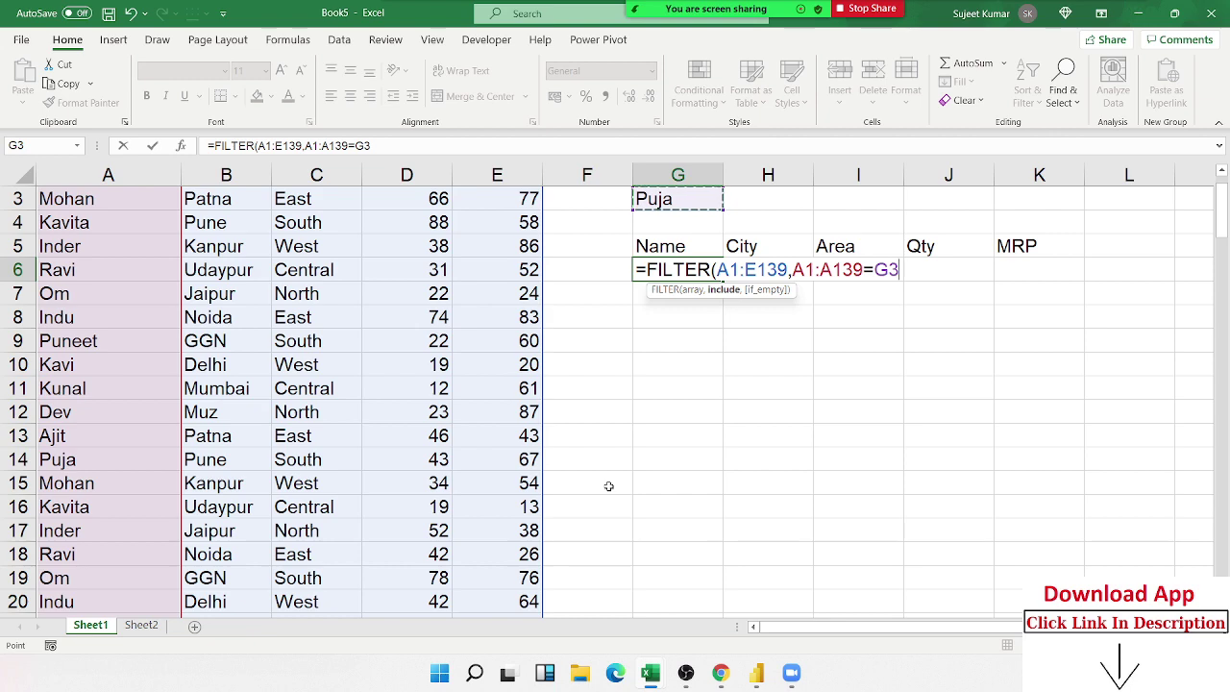
pyautogui.press('Return')
pyautogui.press('Up')
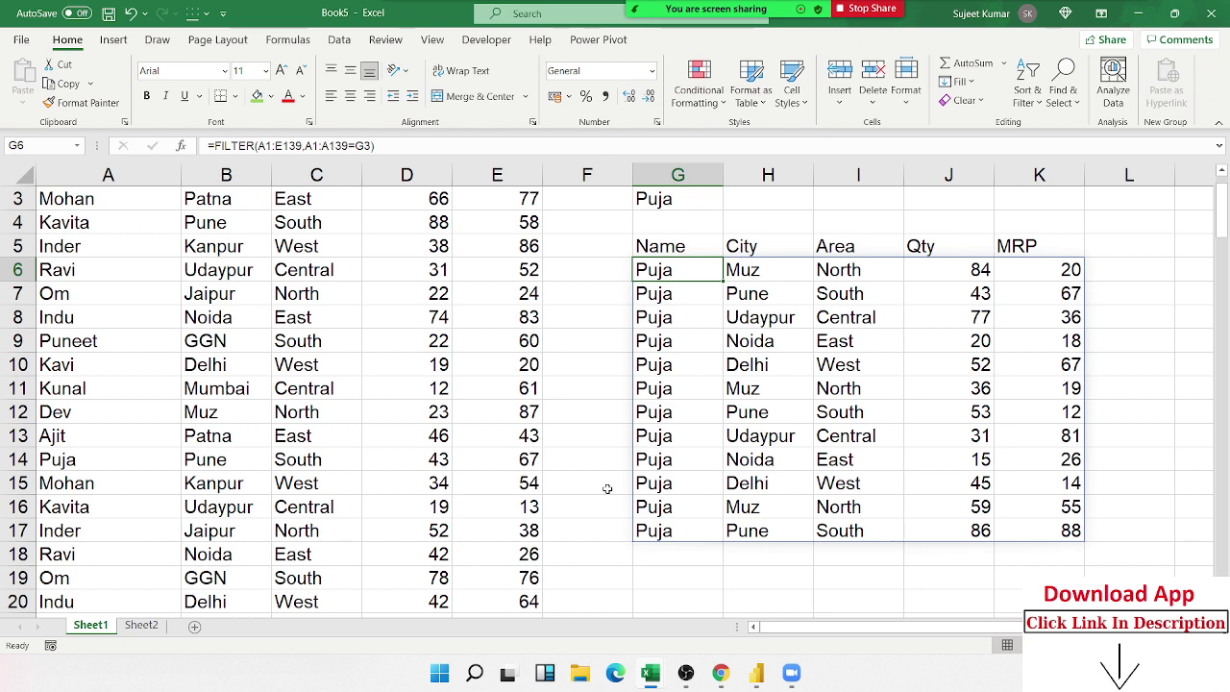
# Step: Delete the FILTER spill results in G6:K17
pyautogui.press('Down')
pyautogui.press('Up')
pyautogui.press('Up')
pyautogui.press('Down')
pyautogui.hotkey('ctrl', 'shift', 'Right')
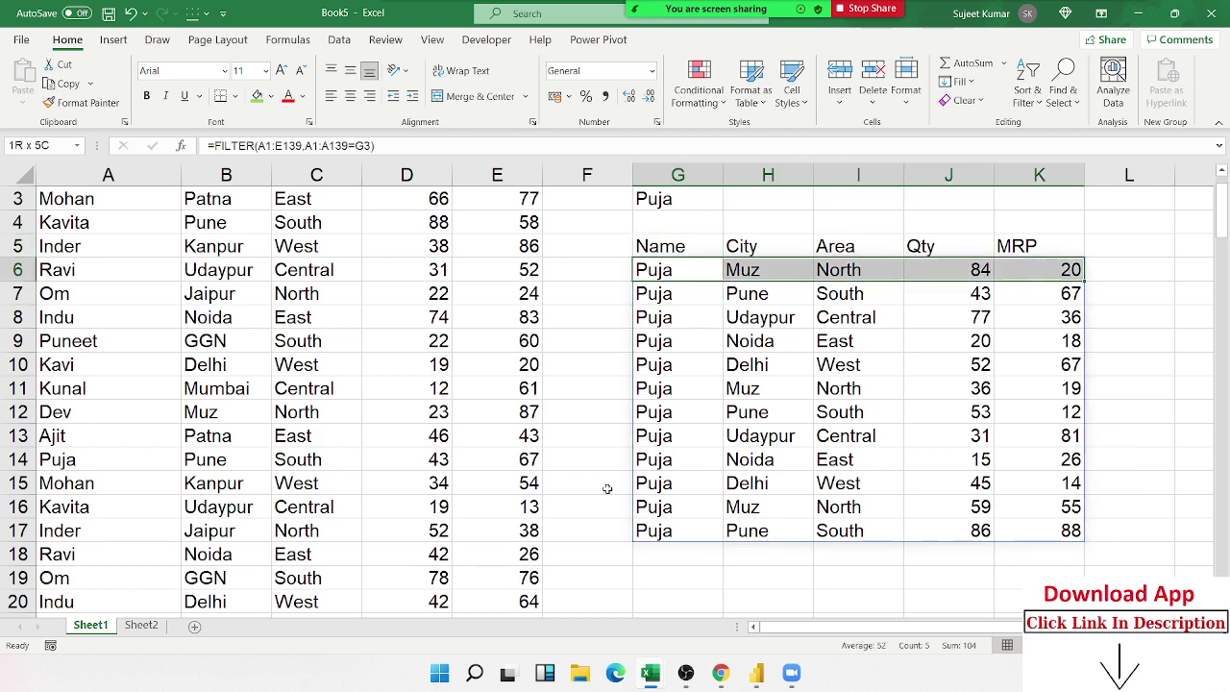
pyautogui.hotkey('ctrl', 'shift', 'Down')
pyautogui.press('Delete')
# Step: Insert a blank column A, shifting the table to columns B–F
pyautogui.press('Up')
pyautogui.press('Up')
pyautogui.press('Up')
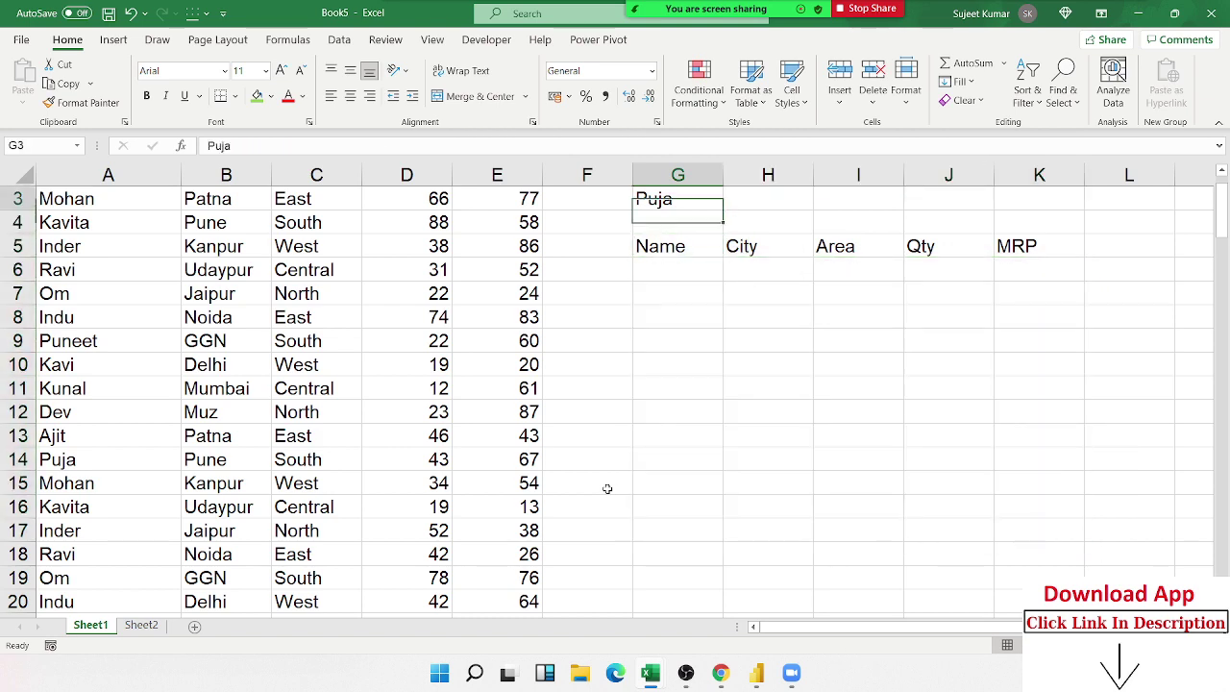
pyautogui.press('Up')
pyautogui.press('Up')
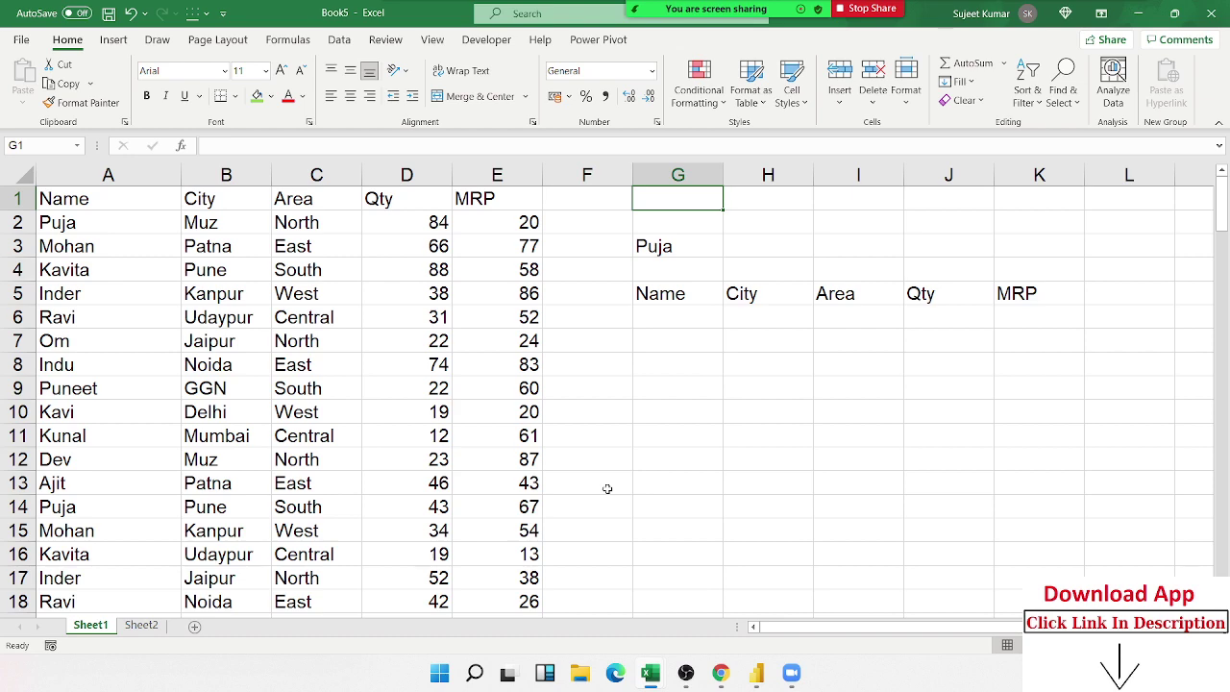
pyautogui.press('Left')
pyautogui.press('Left')
pyautogui.press('Left')
pyautogui.press('Left')
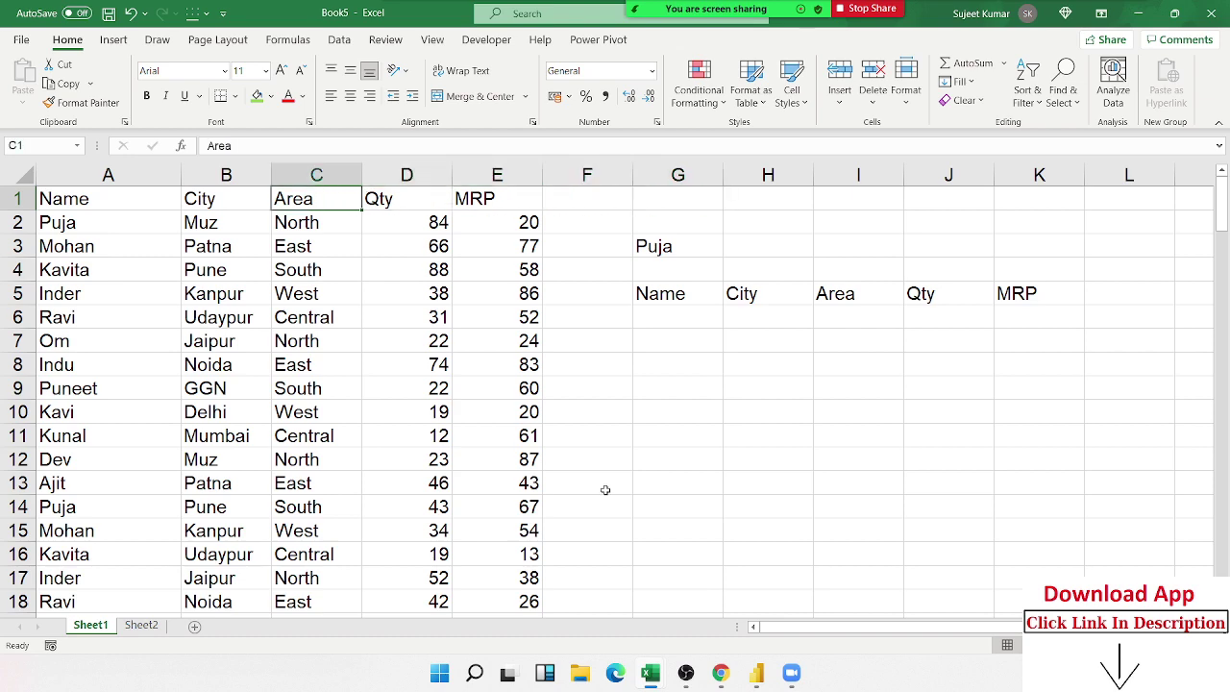
pyautogui.press('Left')
pyautogui.press('Left')
pyautogui.hotkey('ctrl', 'space')
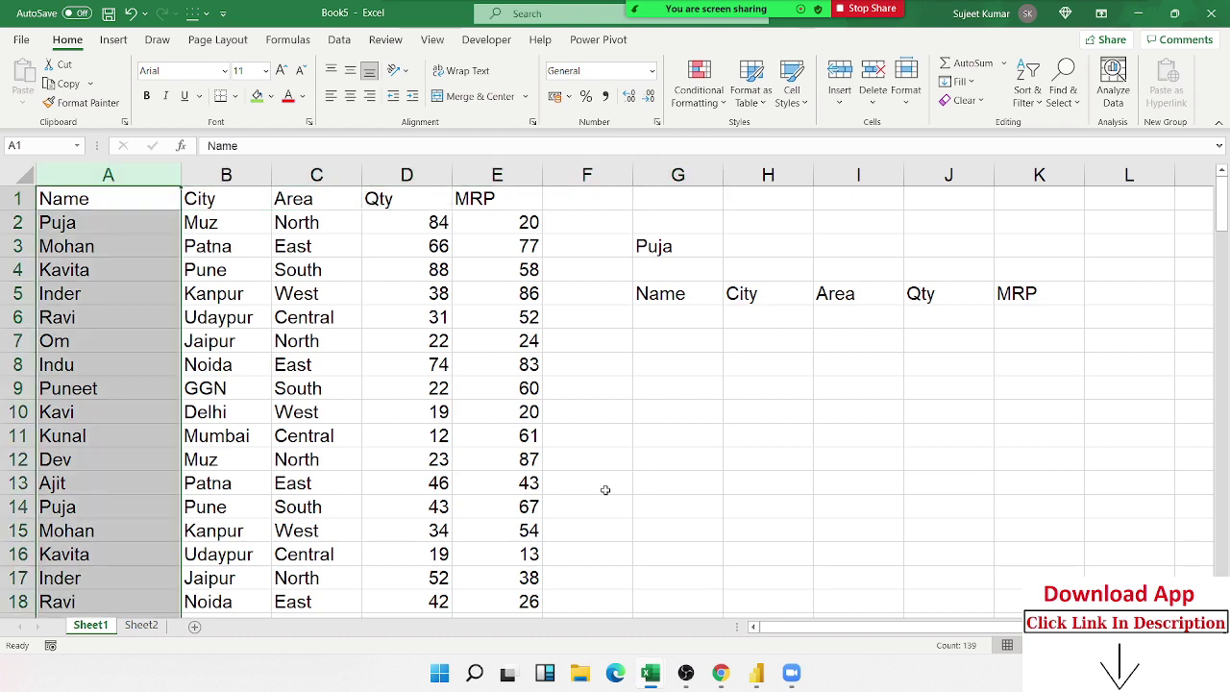
pyautogui.hotkey('ctrl', 'shift', '+')
pyautogui.press('Left')
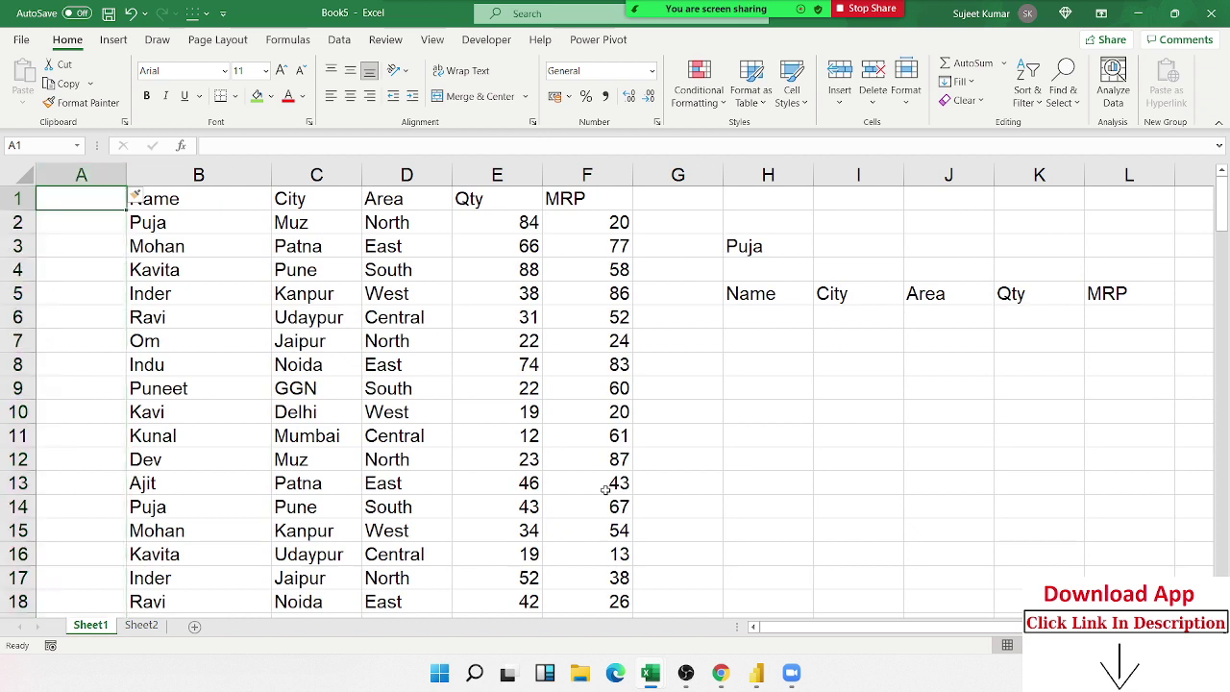
pyautogui.press('Down')
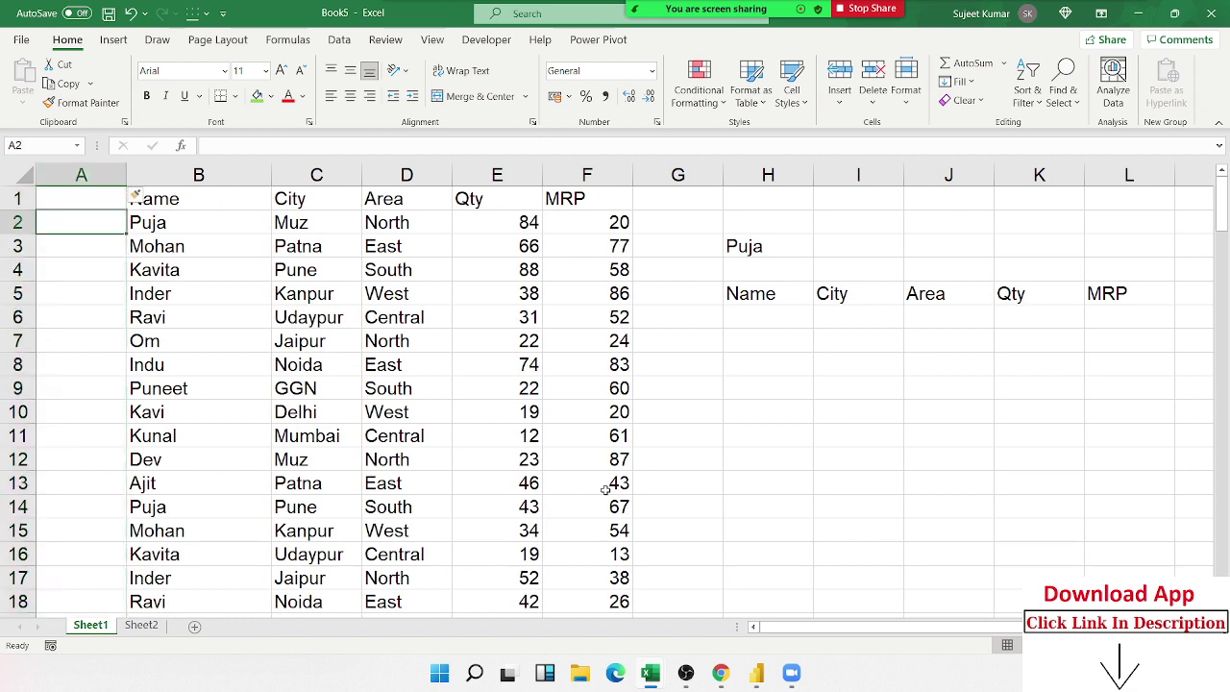
pyautogui.write('=C')
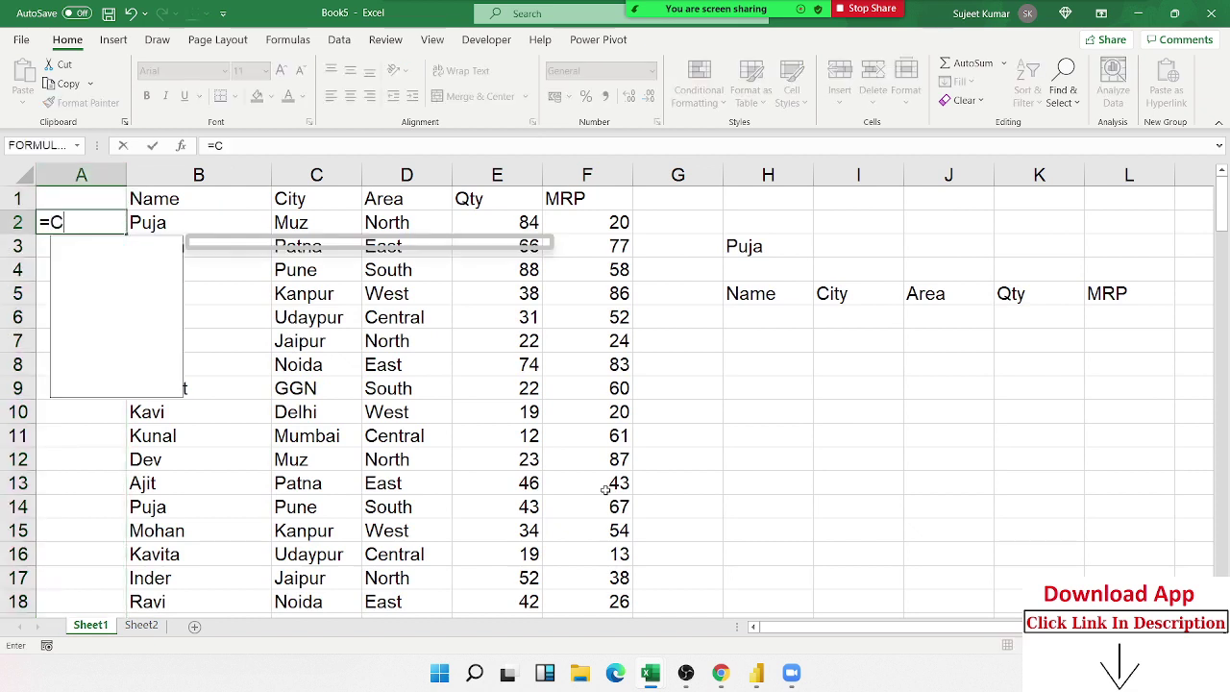
pyautogui.write('O')
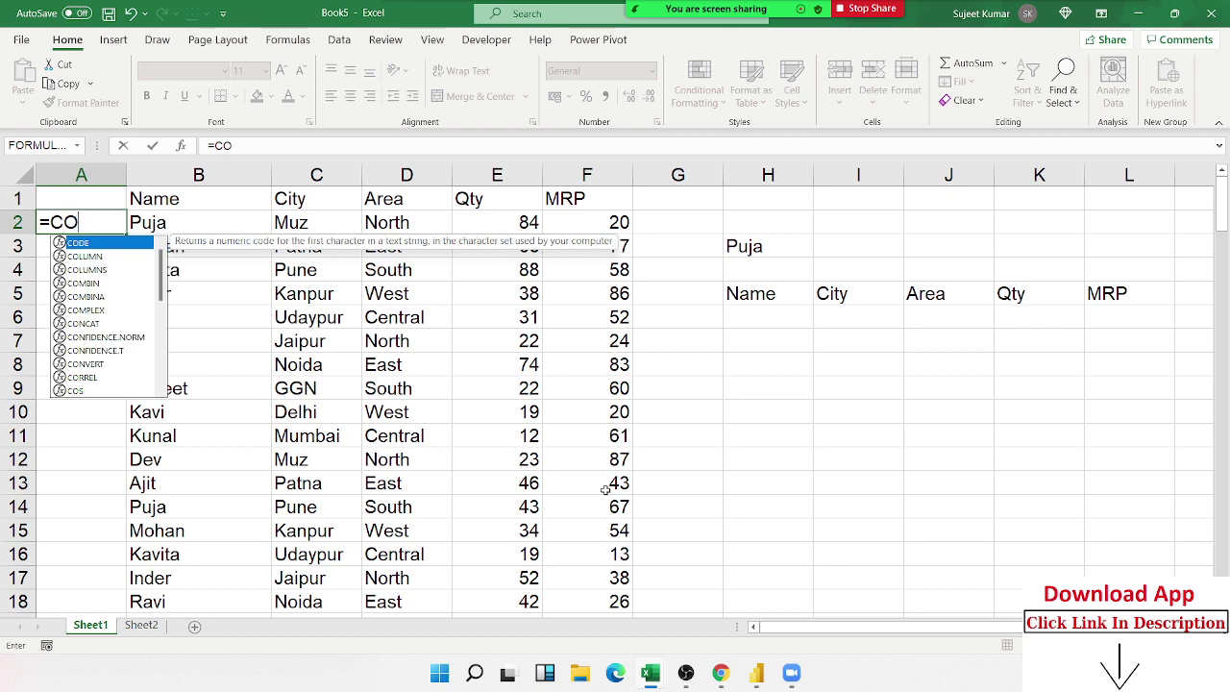
pyautogui.write('U')
pyautogui.press('Down')
pyautogui.press('Down')
pyautogui.press('Down')
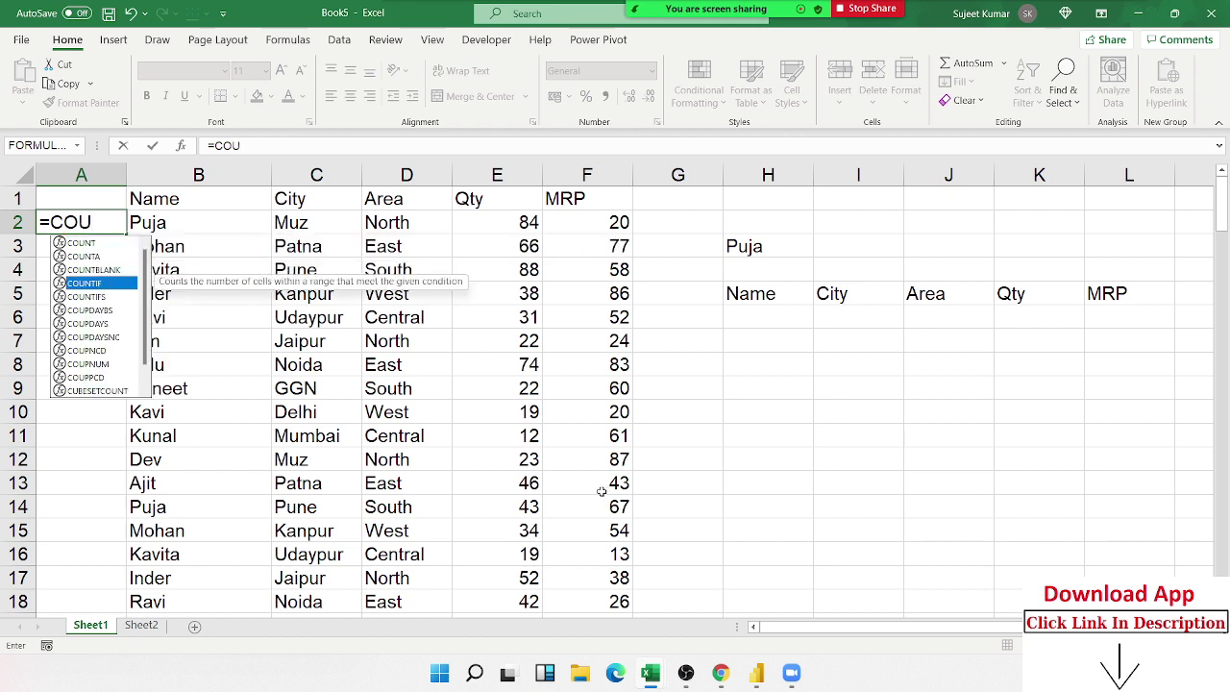
pyautogui.press('Tab')
pyautogui.press('Right')
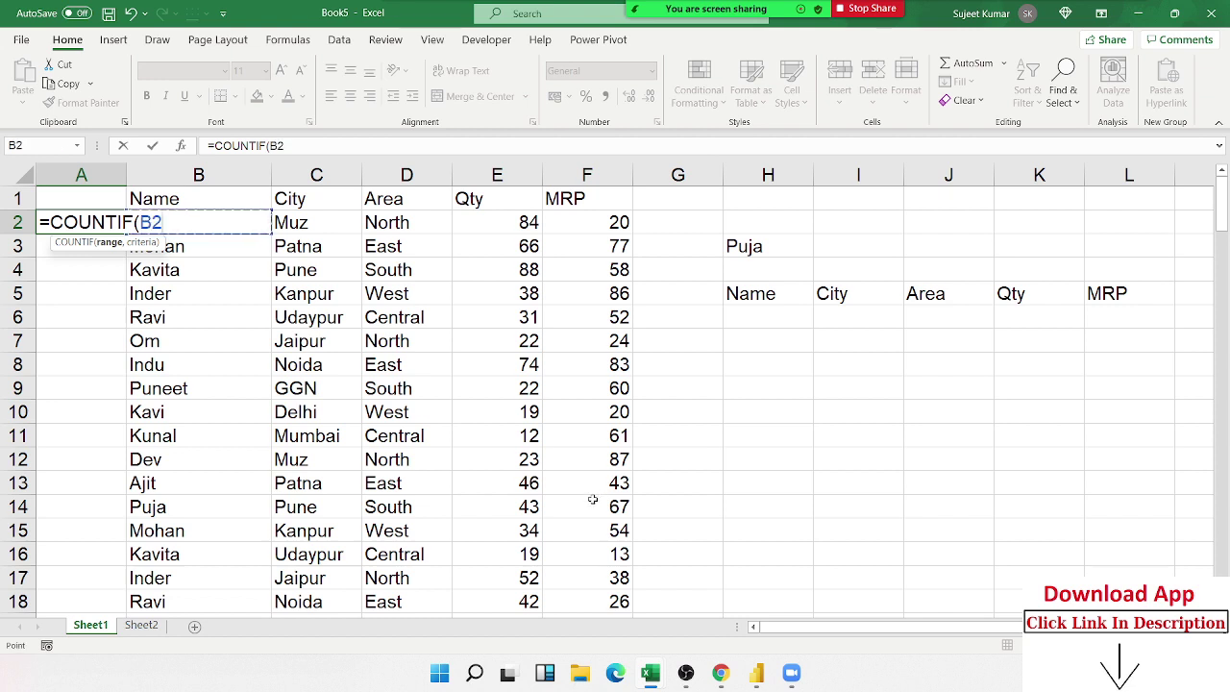
pyautogui.hotkey('ctrl', 'space')
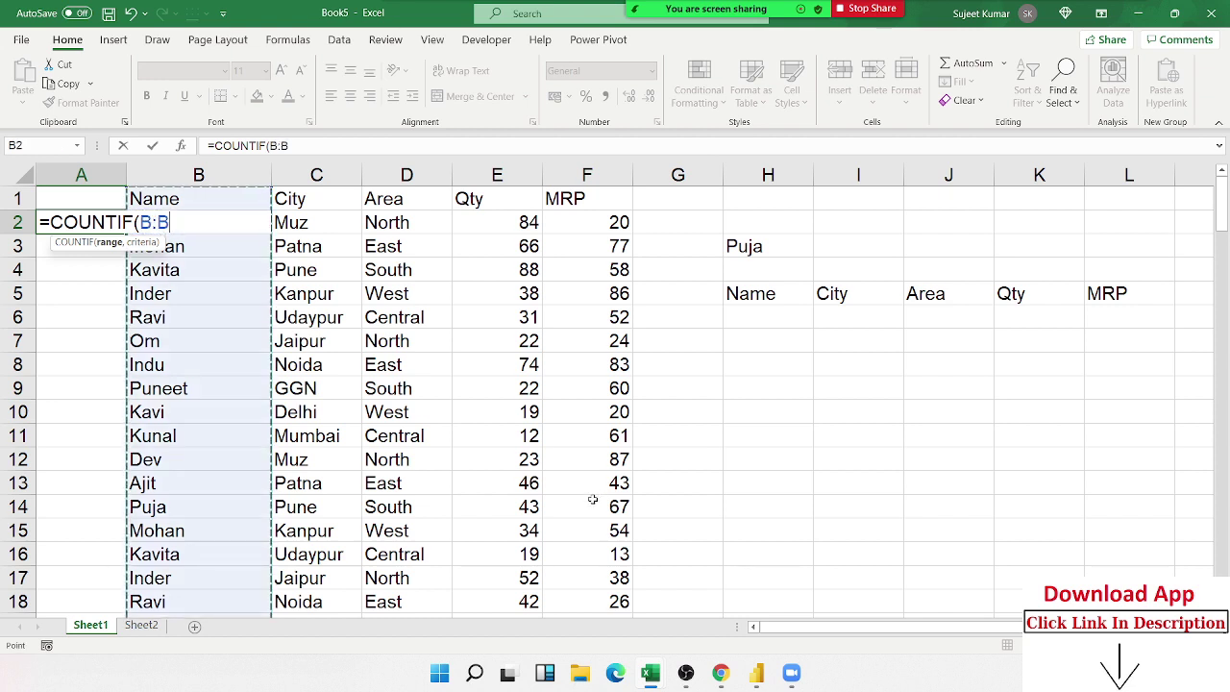
pyautogui.write(',')
pyautogui.press('Right')
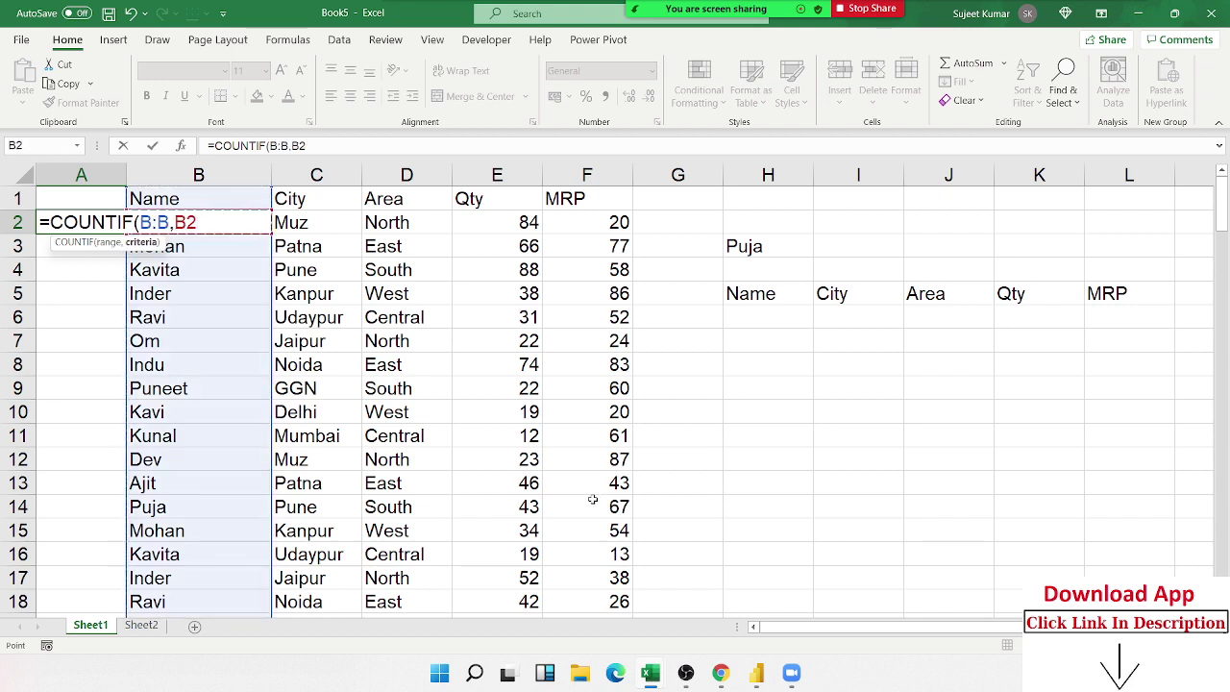
pyautogui.hotkey('ctrl', 'Return')
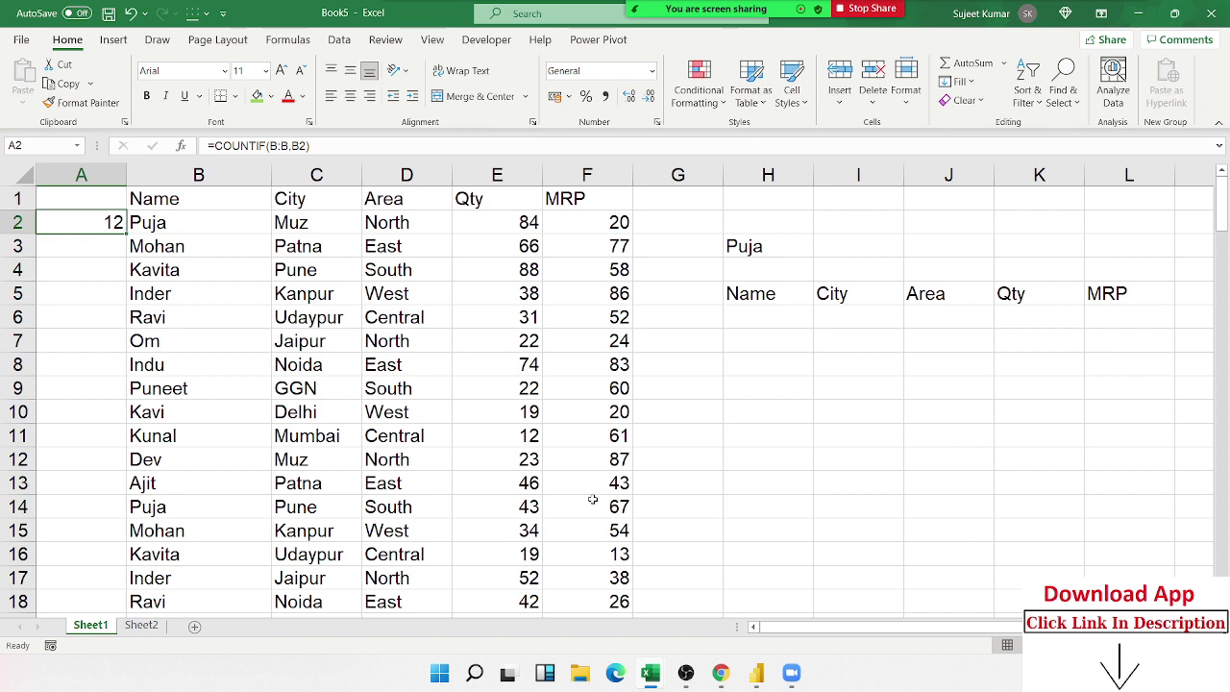
# Step: Clear A2, try typing 1 and 2 beside the Puja rows, then erase them
pyautogui.press('Delete')
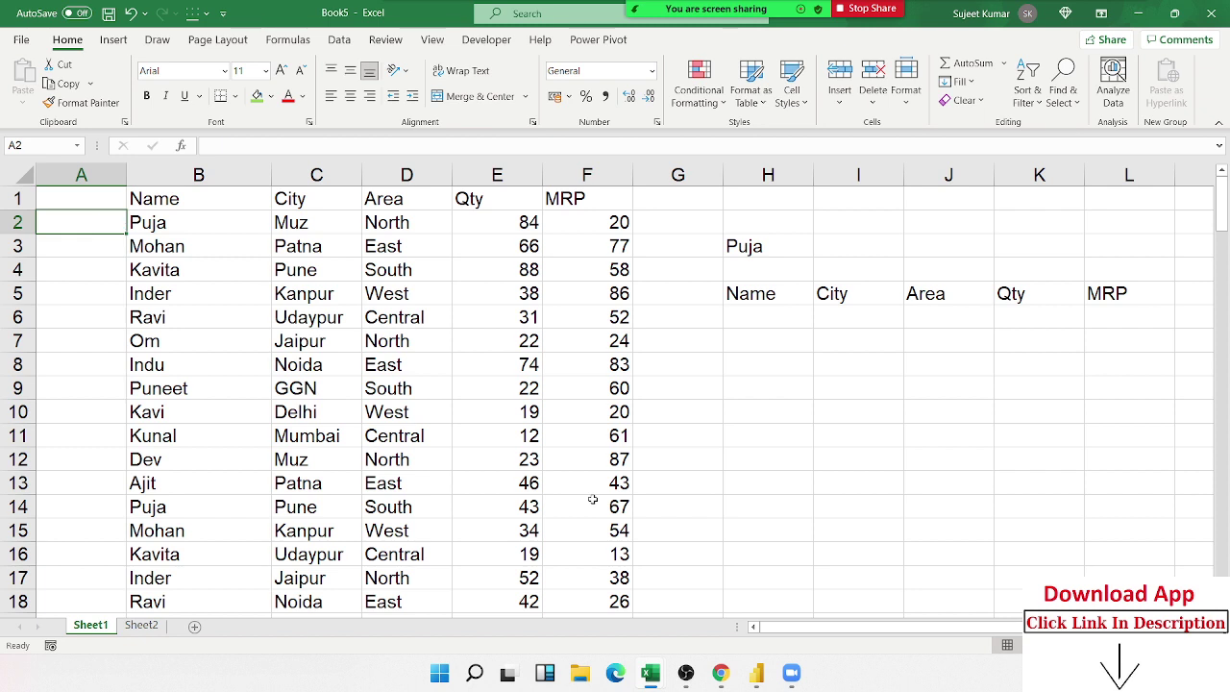
pyautogui.write('1')
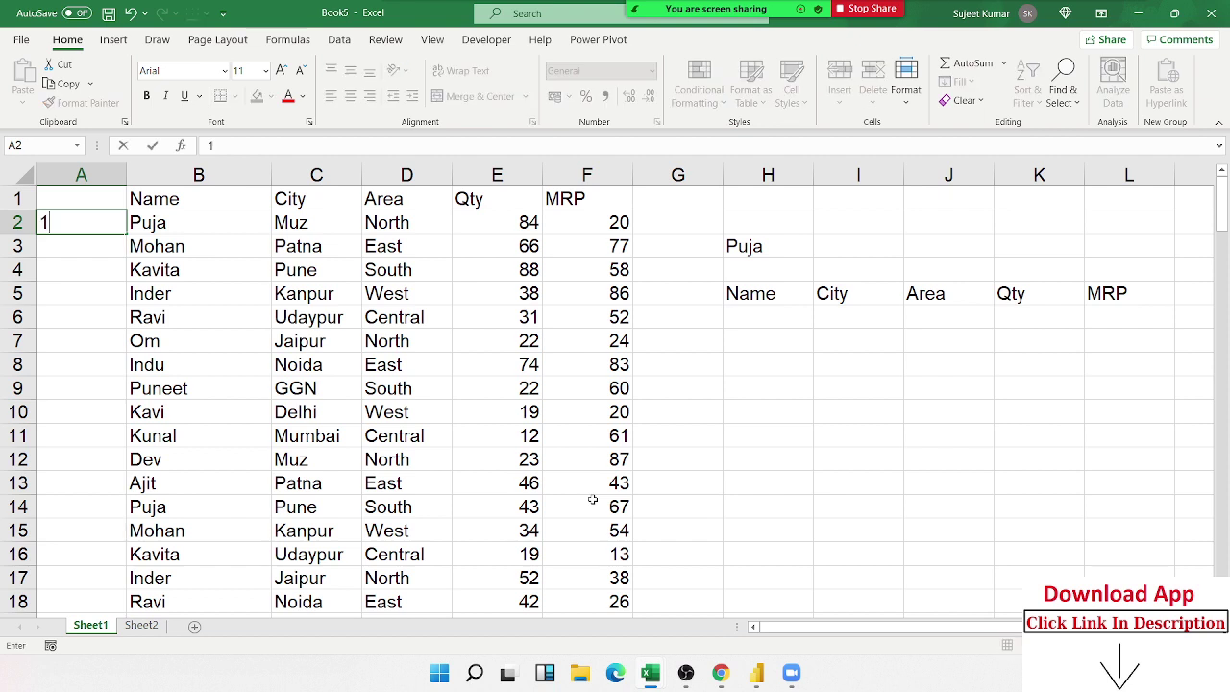
pyautogui.press('Return')
pyautogui.press('Down')
pyautogui.press('Down')
pyautogui.press('Down')
pyautogui.press('Down')
pyautogui.press('Down')
pyautogui.press('Down')
pyautogui.press('Down')
pyautogui.press('Down')
pyautogui.press('Down')
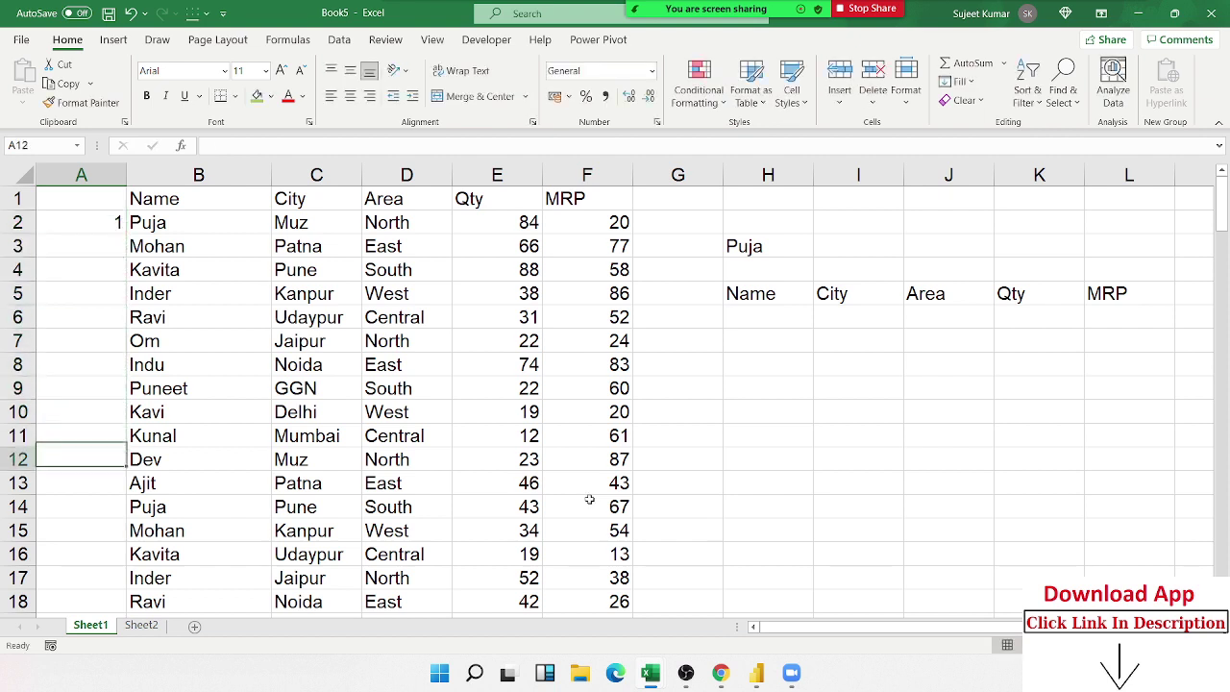
pyautogui.press('Down')
pyautogui.press('Down')
pyautogui.write('2')
pyautogui.press('Return')
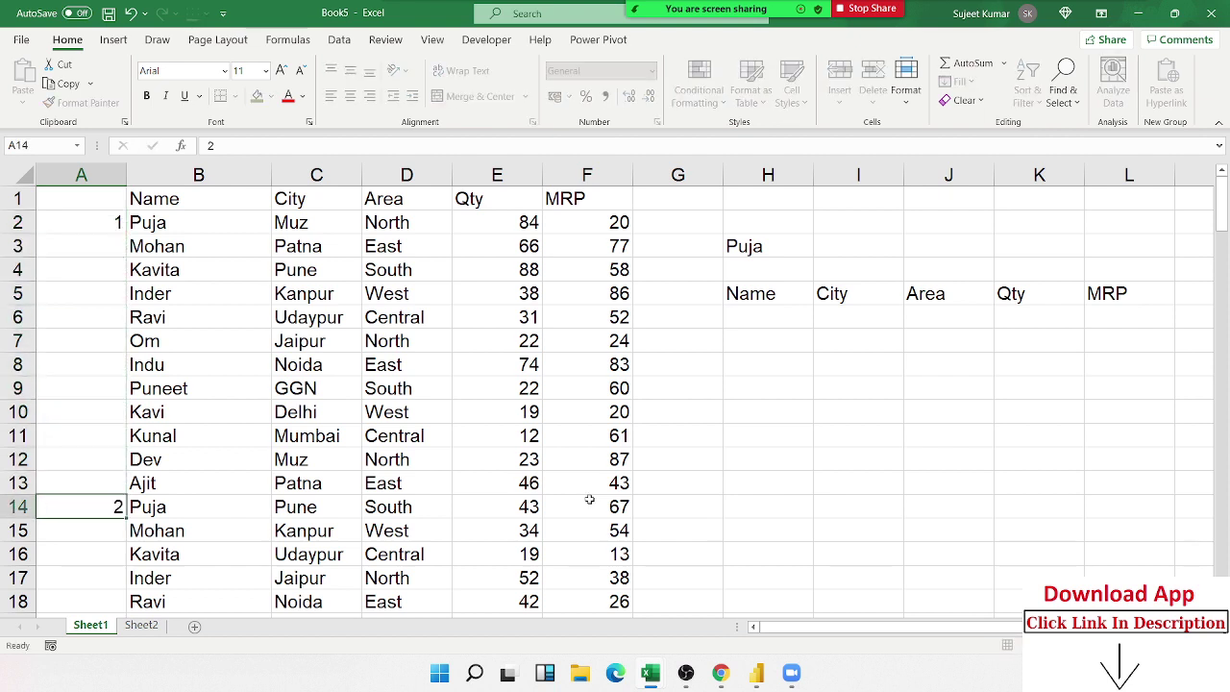
pyautogui.press('Down')
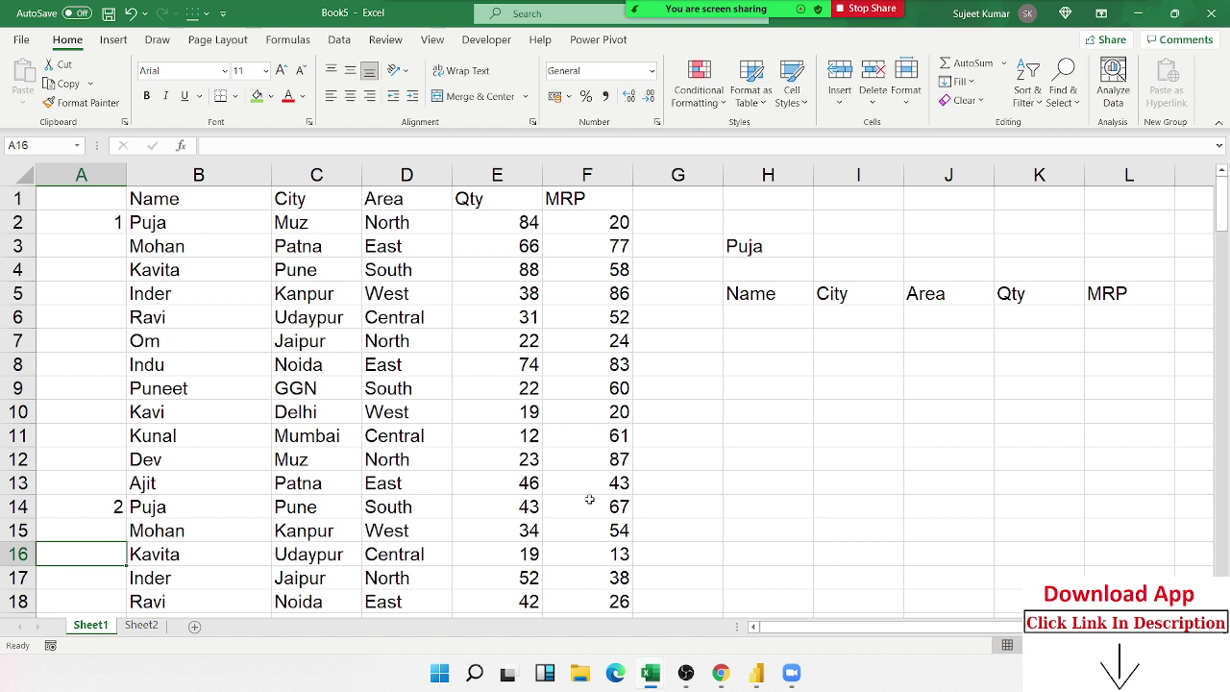
pyautogui.press('Up')
pyautogui.press('Up')
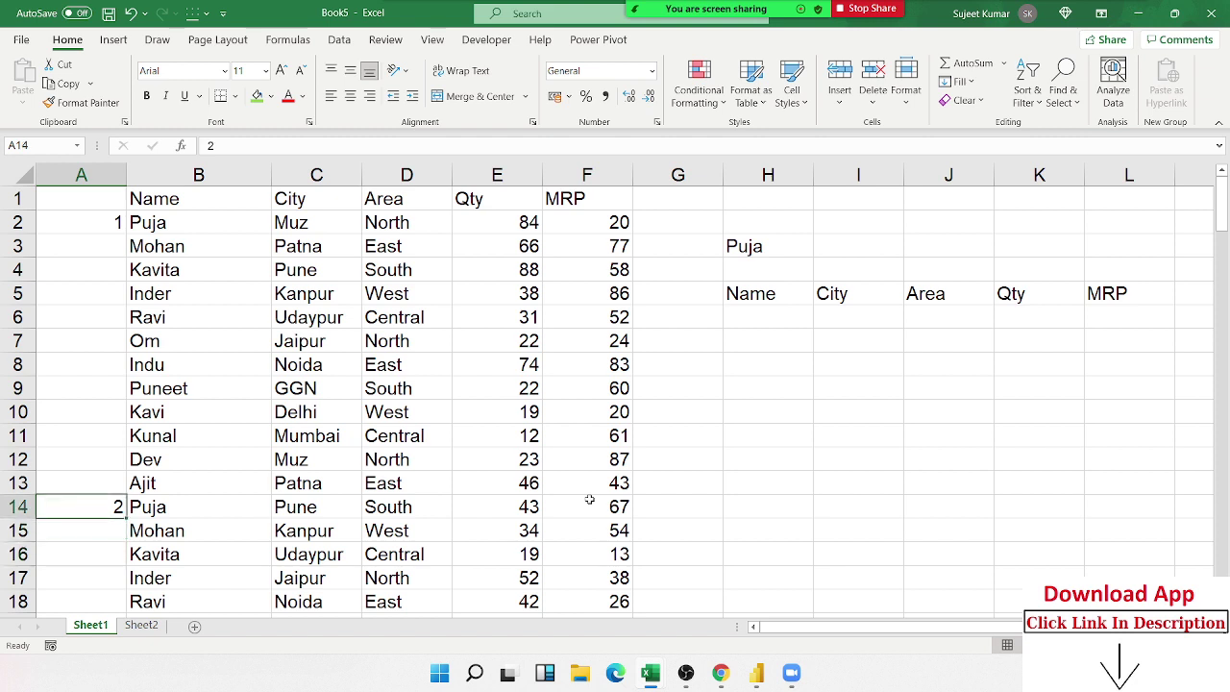
pyautogui.hotkey('ctrl', 'shift', 'Up')
pyautogui.press('Delete')
pyautogui.press('Up')
pyautogui.press('Up')
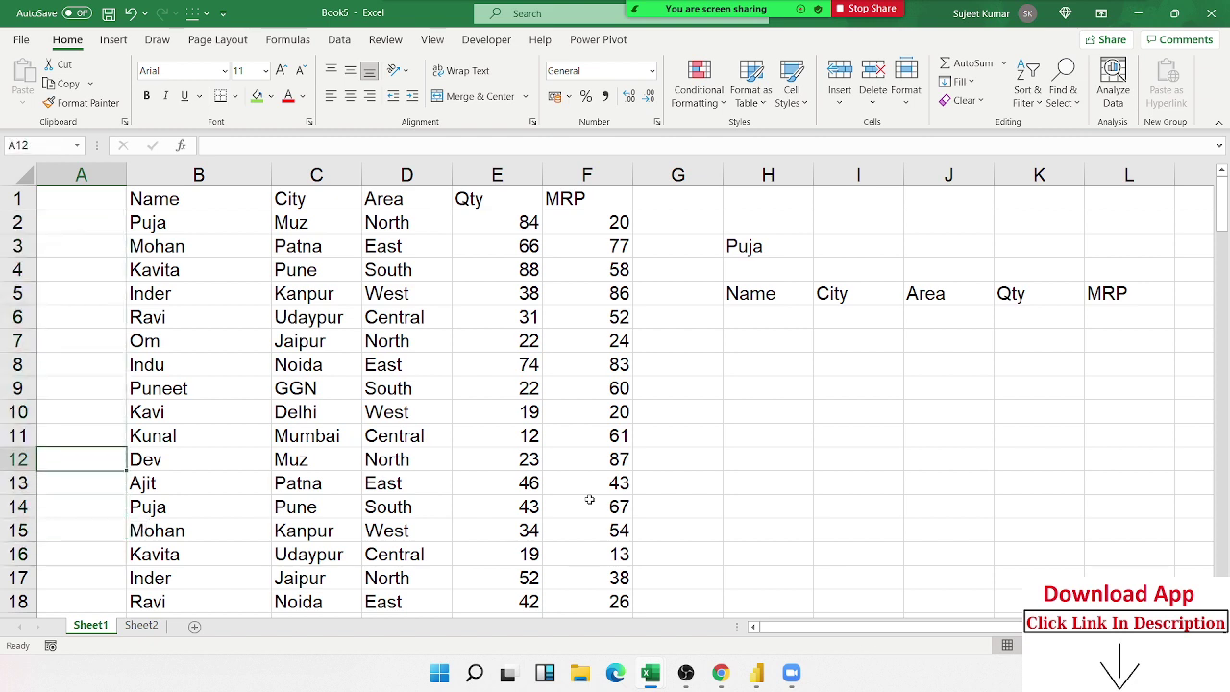
pyautogui.hotkey('ctrl', 'Up')
pyautogui.press('Down')
# Step: Enter =COUNTIF($B$2:B2,B2) in A2 and fill the running count down column A
pyautogui.write('=C')
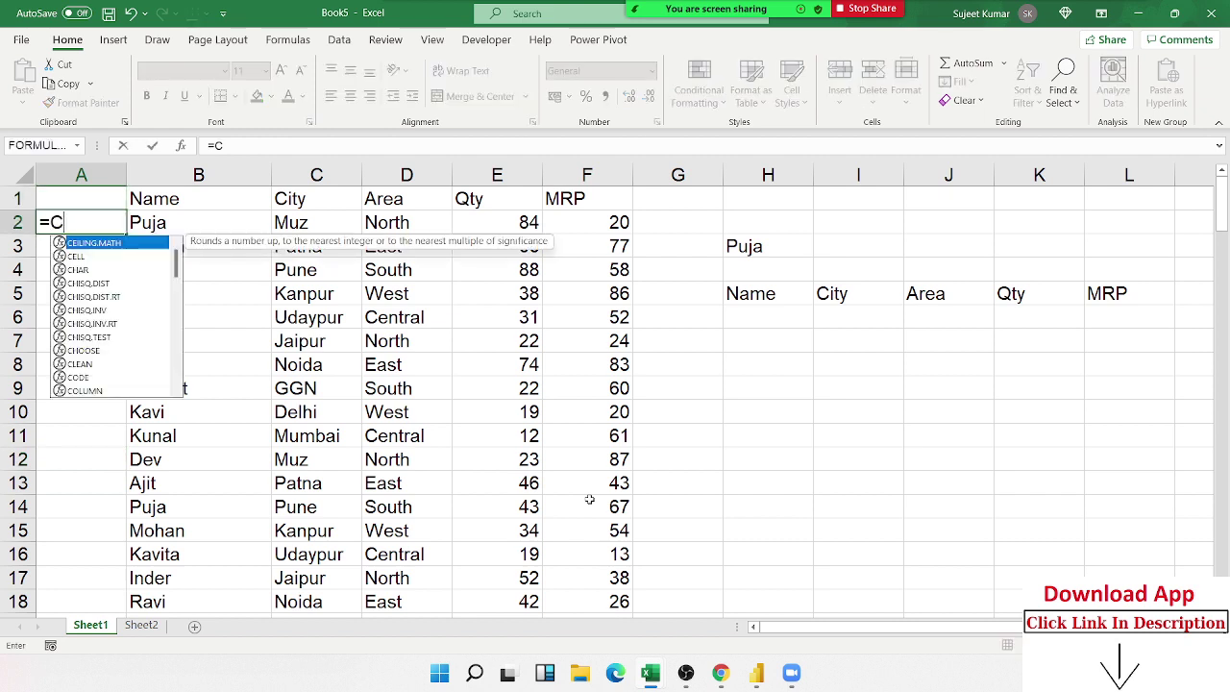
pyautogui.write('OU')
pyautogui.press('Down')
pyautogui.press('Down')
pyautogui.press('Down')
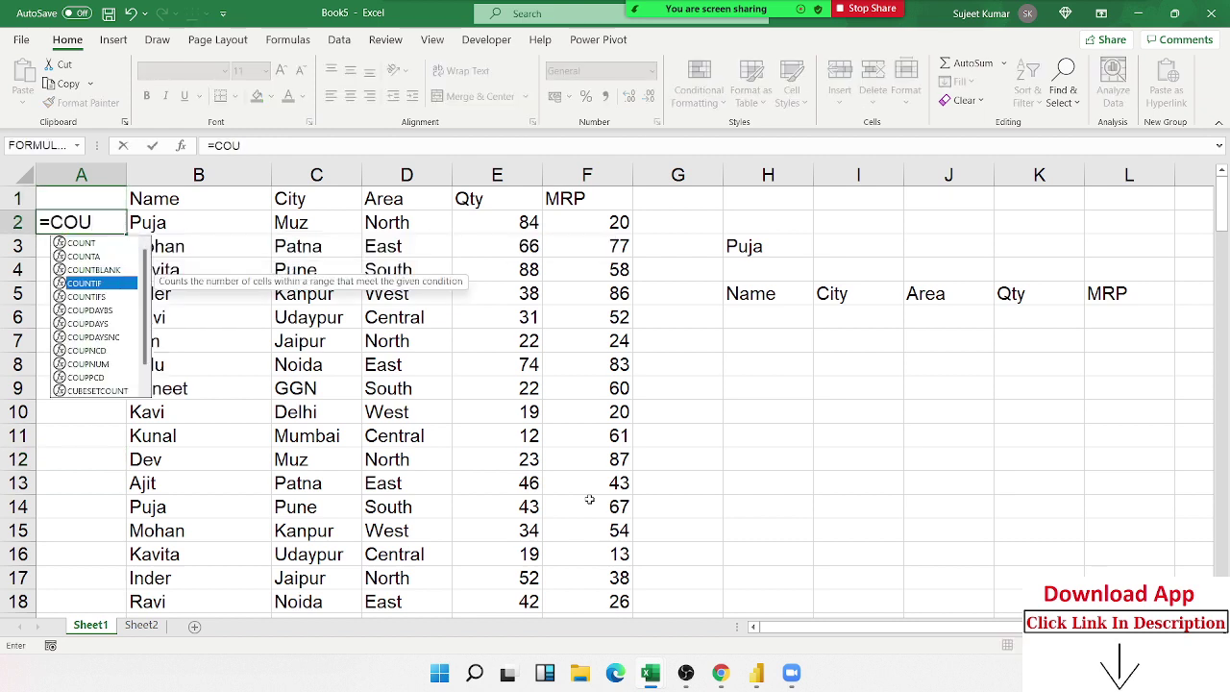
pyautogui.press('Tab')
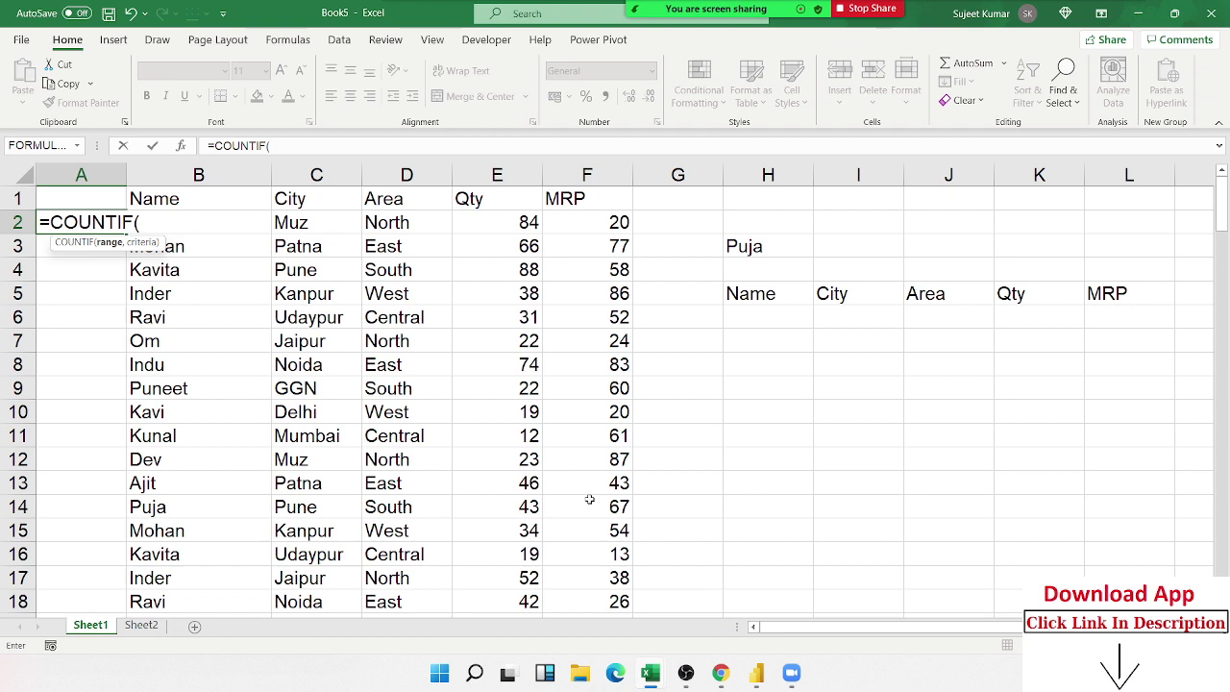
pyautogui.press('Right')
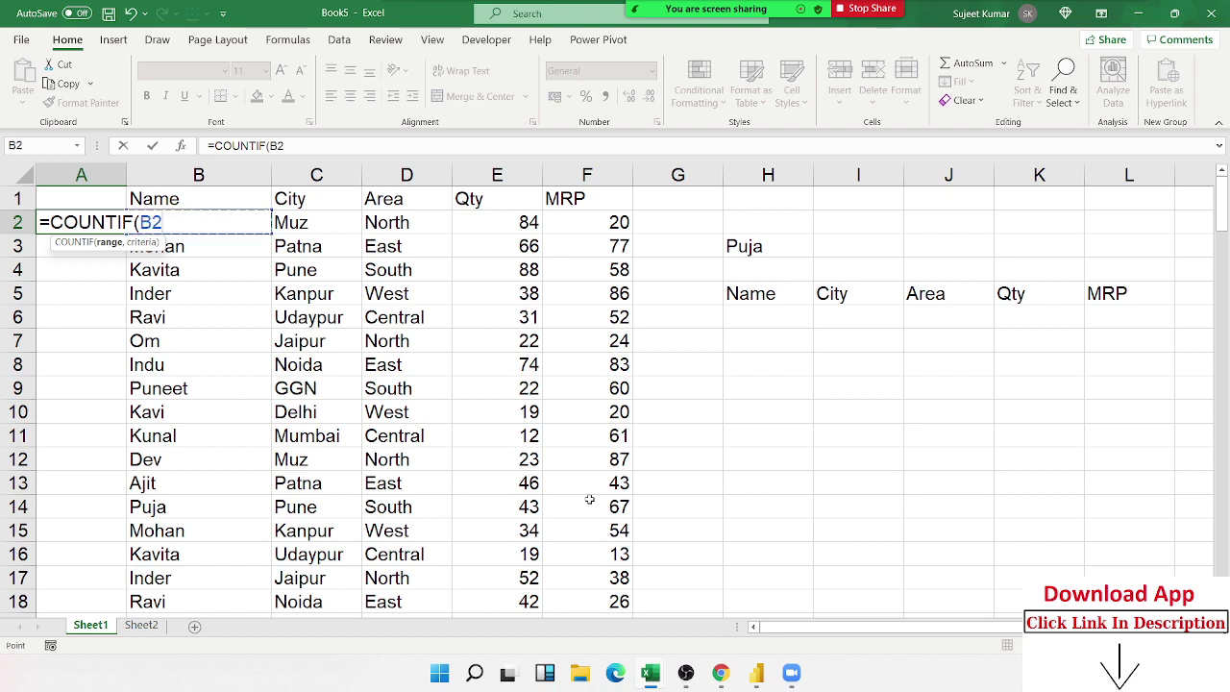
pyautogui.press('F8')
pyautogui.write(':B2,')
pyautogui.press('Right')
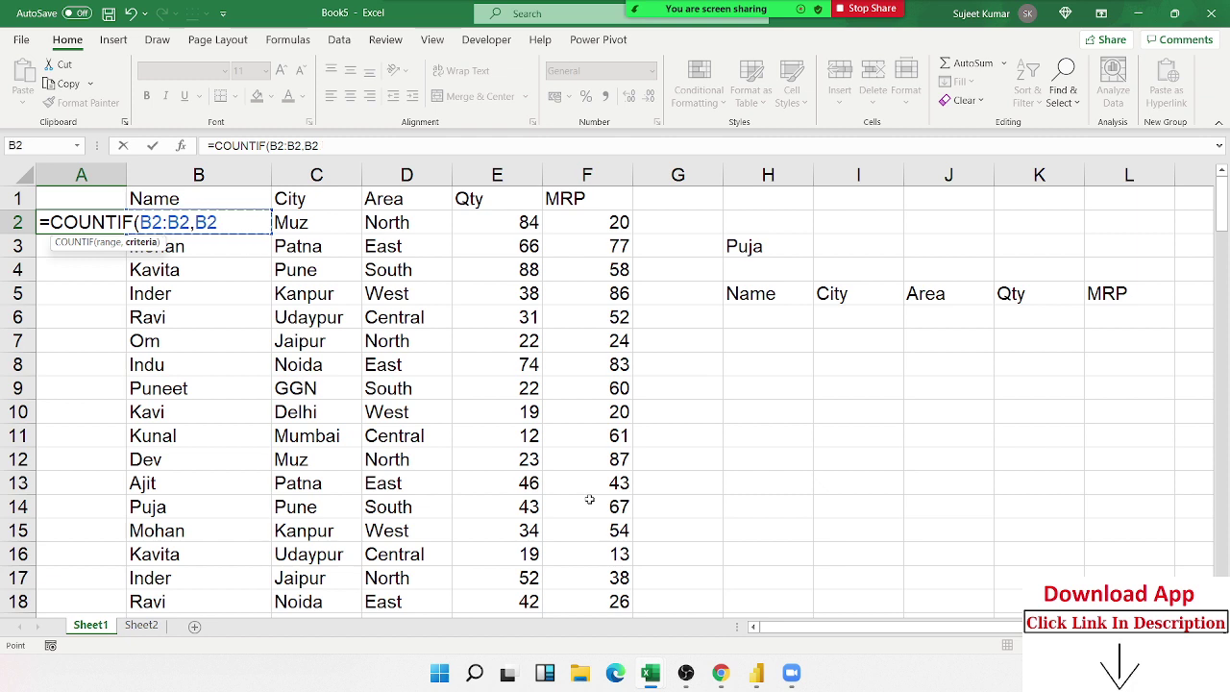
pyautogui.press('Return')
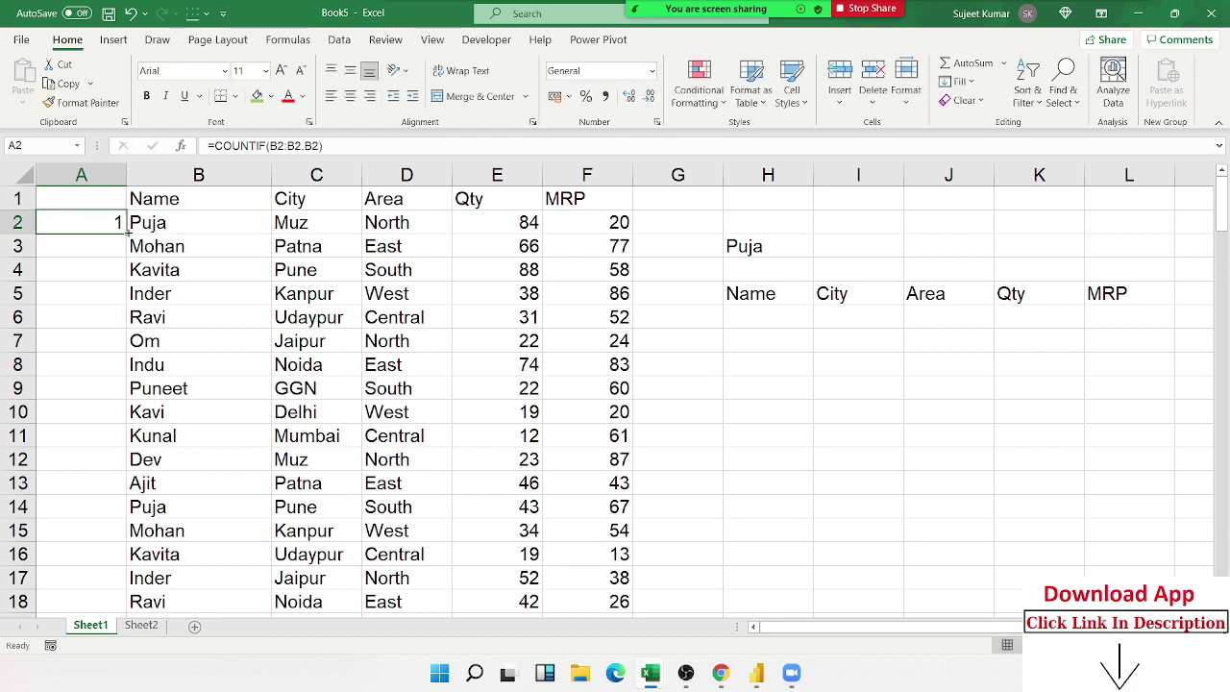
pyautogui.click(273, 145)
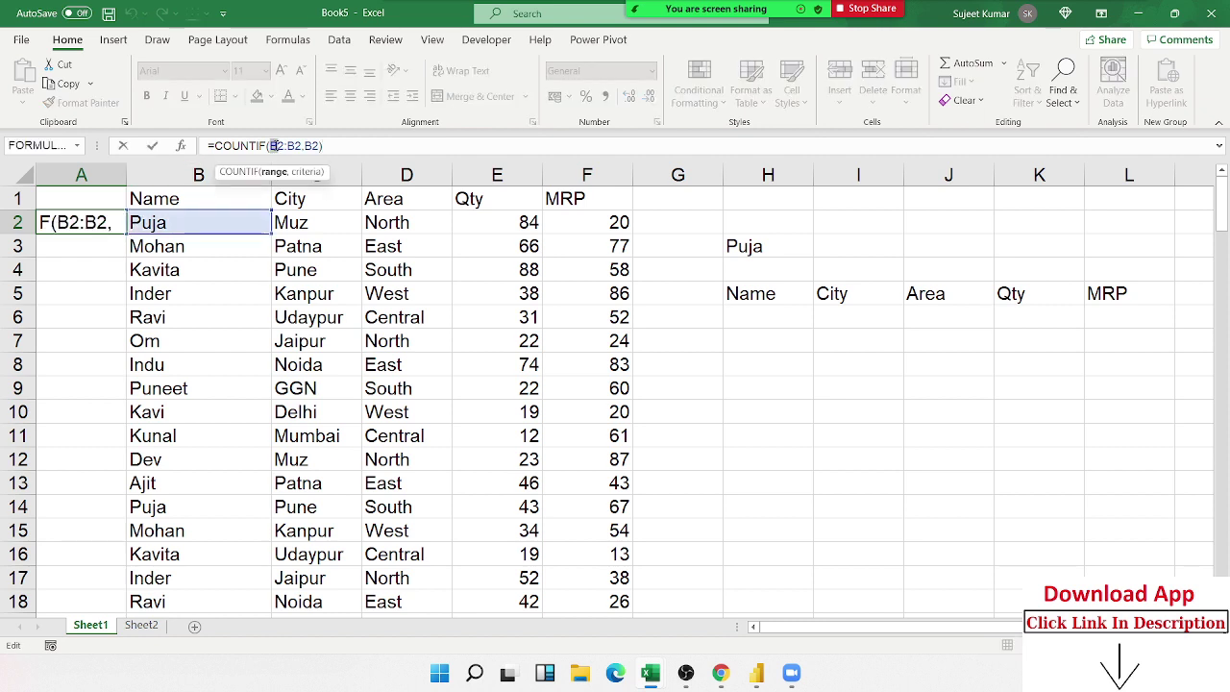
pyautogui.press('F4')
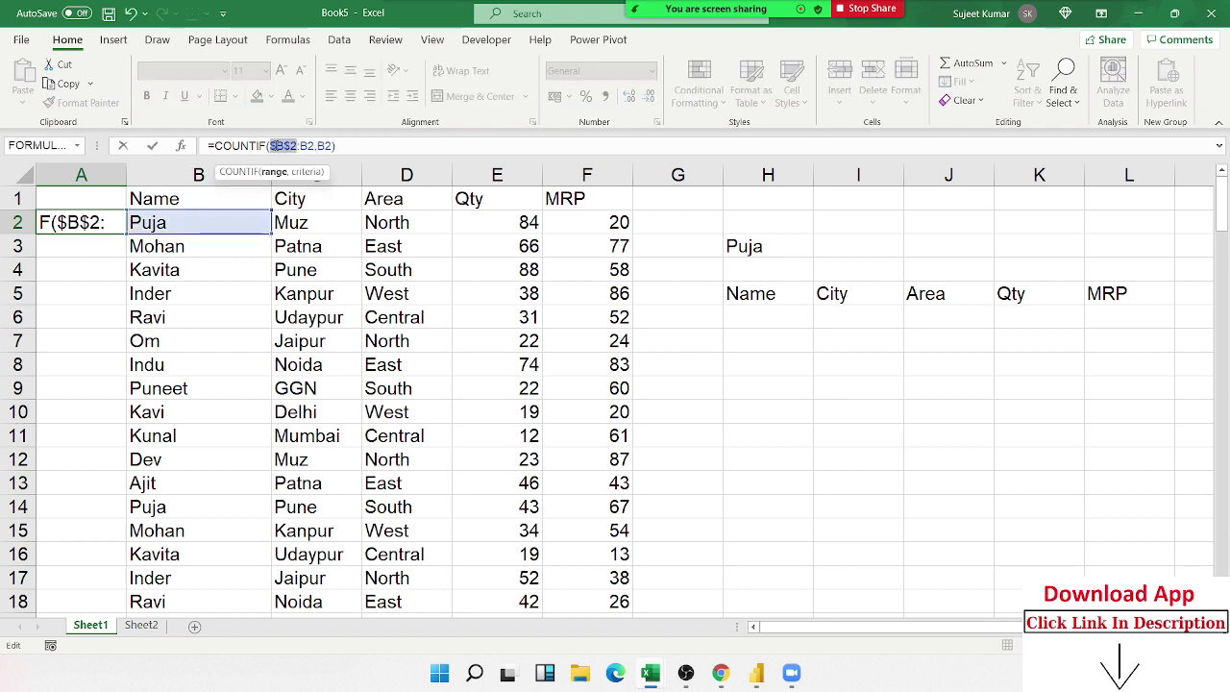
pyautogui.press('Return')
pyautogui.click(84, 223)
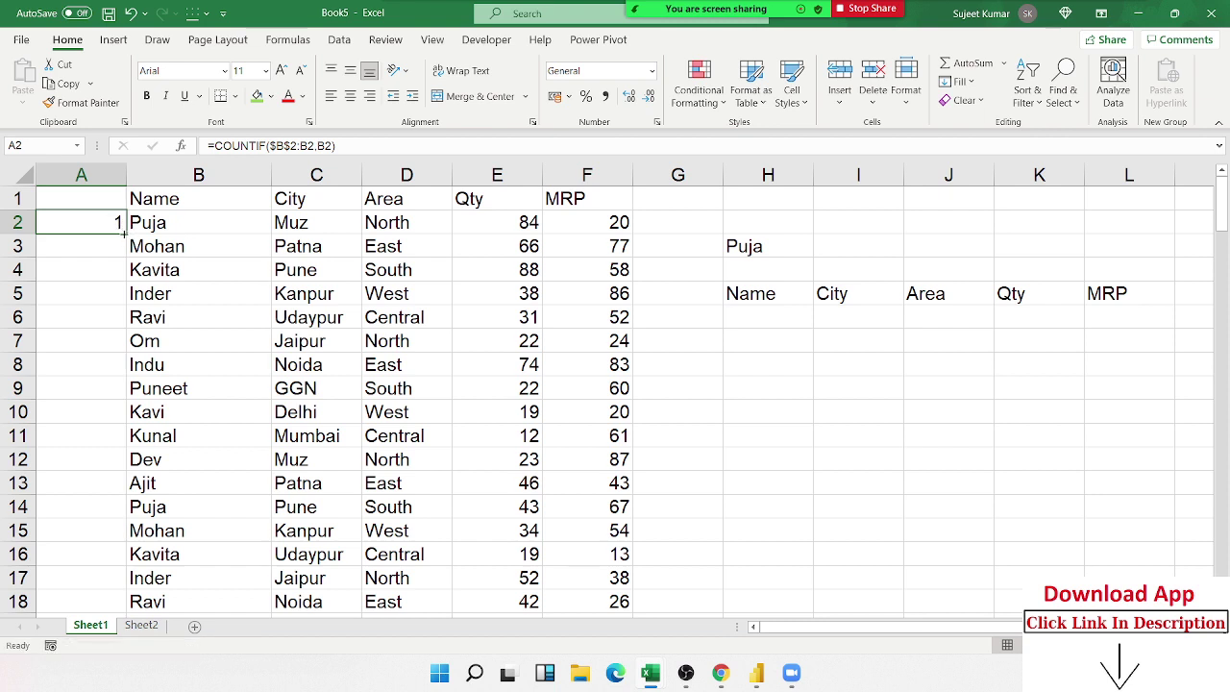
pyautogui.doubleClick(126, 232)
# Step: Extend A2 to =COUNTIF($B$2:B2,B2)&"-"&B2 and fill the labels like 1-Puja down
pyautogui.click(380, 146)
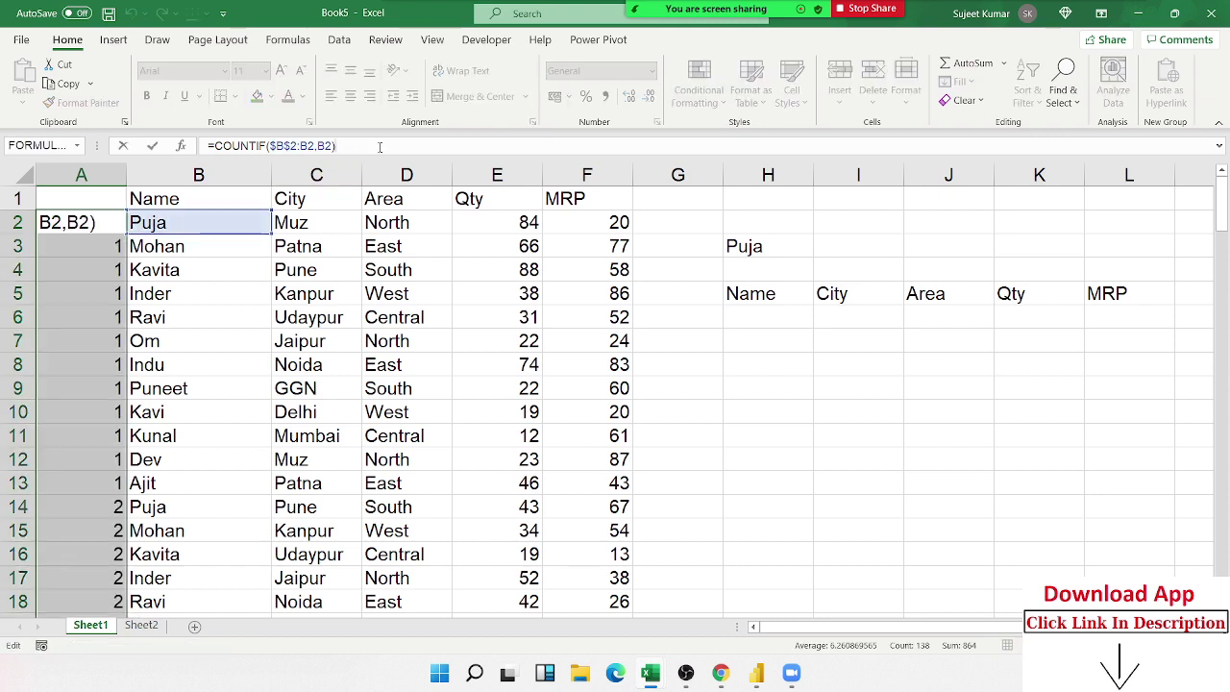
pyautogui.write('&')
pyautogui.click(200, 235)
pyautogui.write('-')
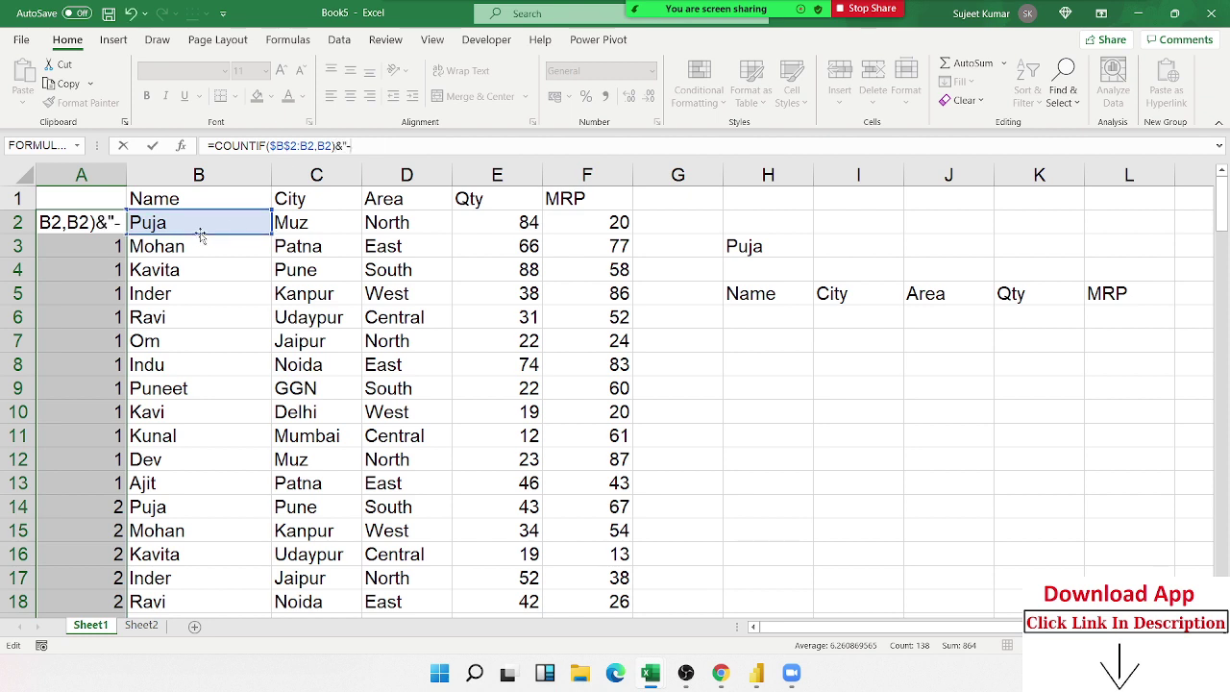
pyautogui.write('"&')
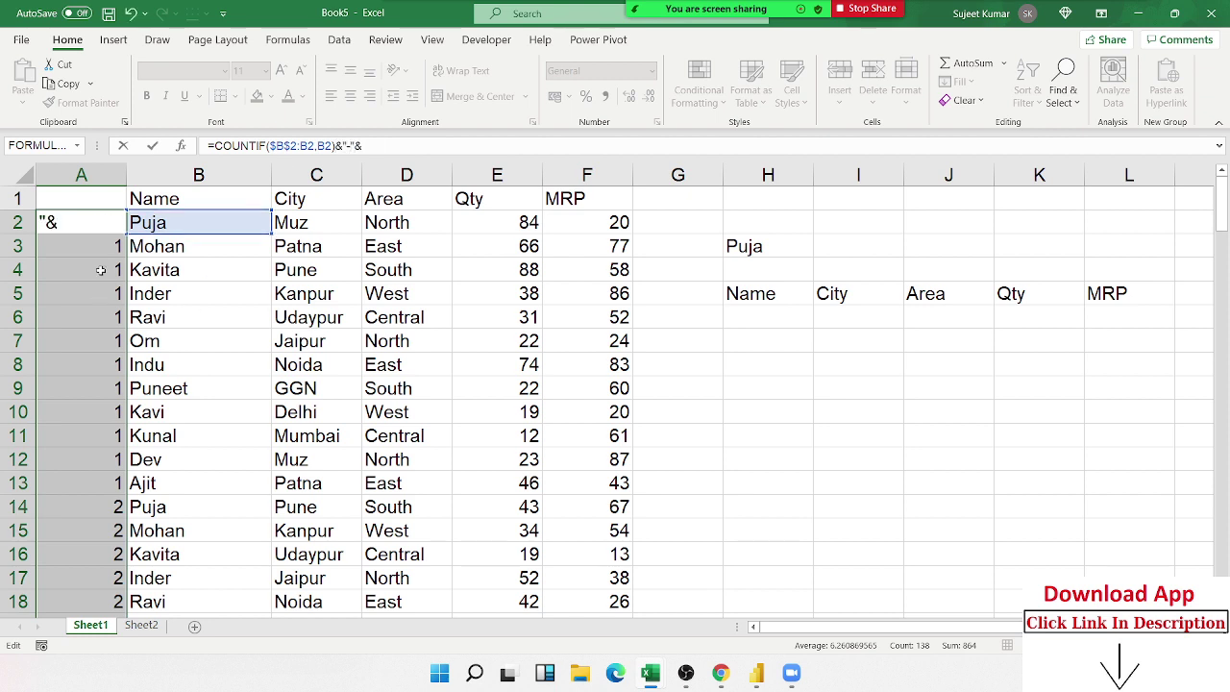
pyautogui.click(144, 221)
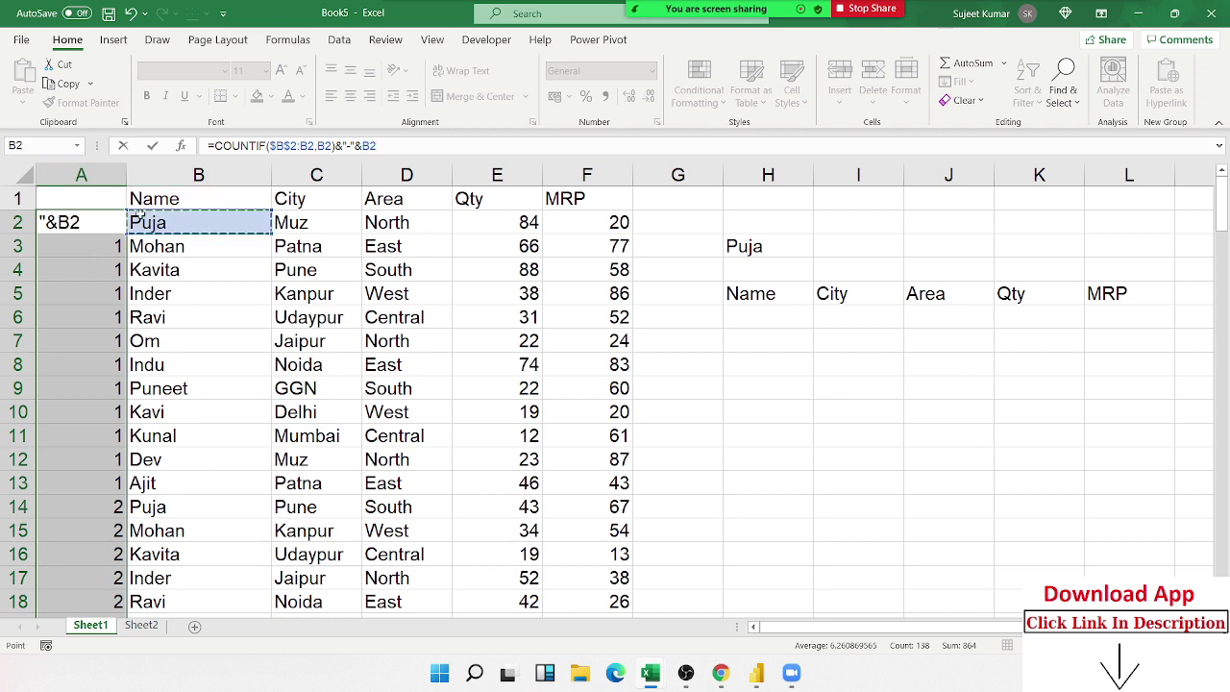
pyautogui.press('Return')
pyautogui.click(108, 222)
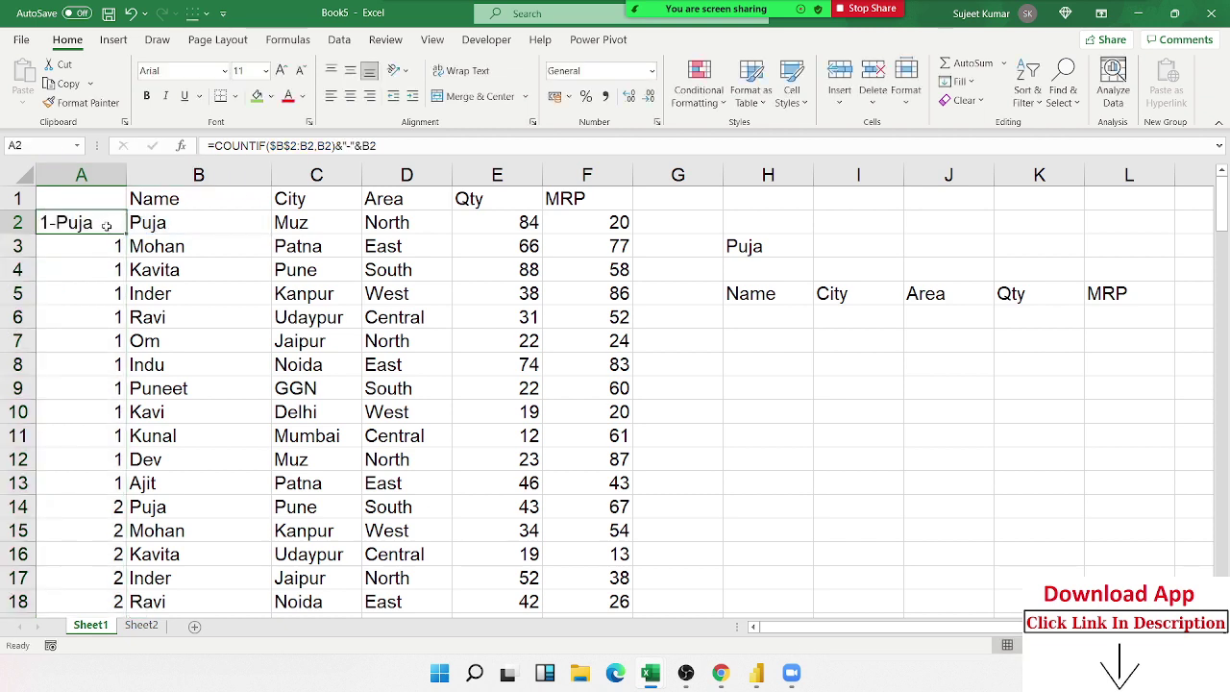
pyautogui.doubleClick(126, 236)
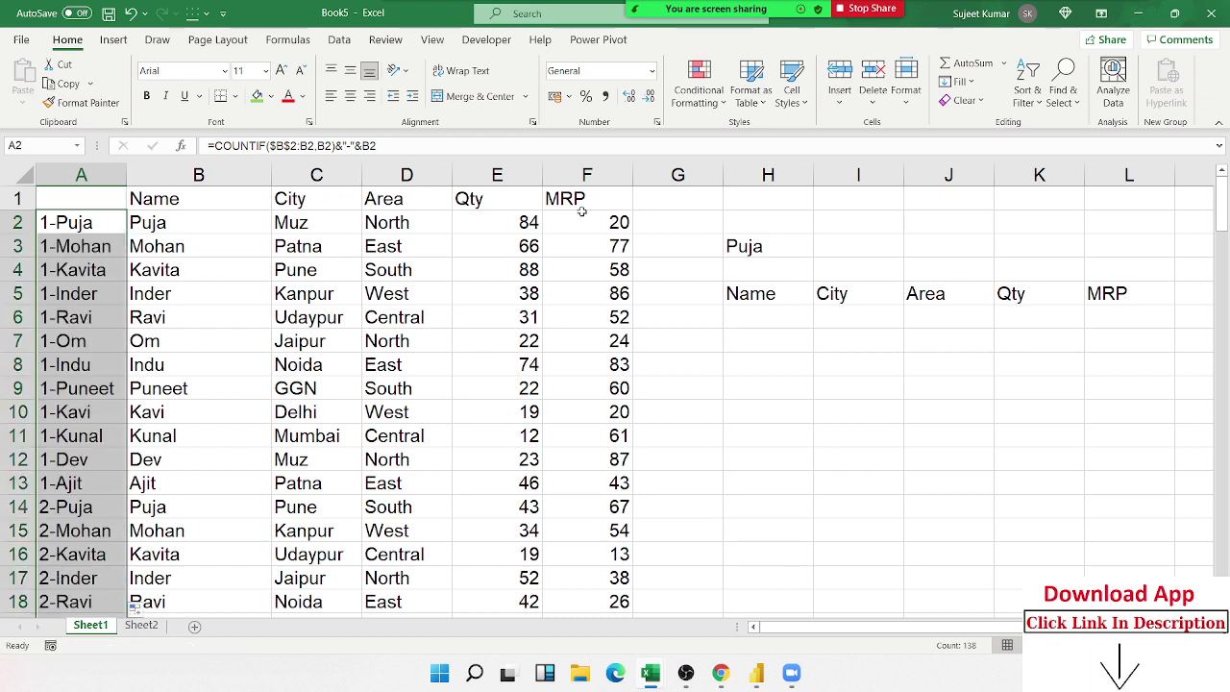
pyautogui.click(762, 313)
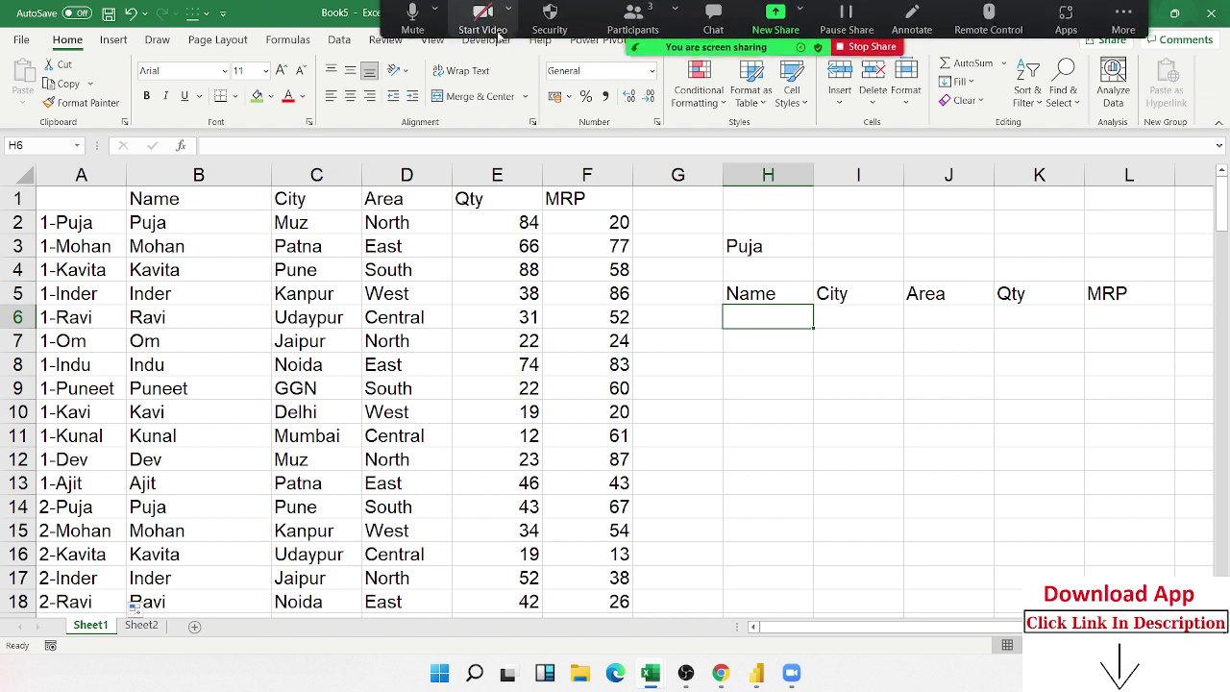
pyautogui.moveTo(745, 21)
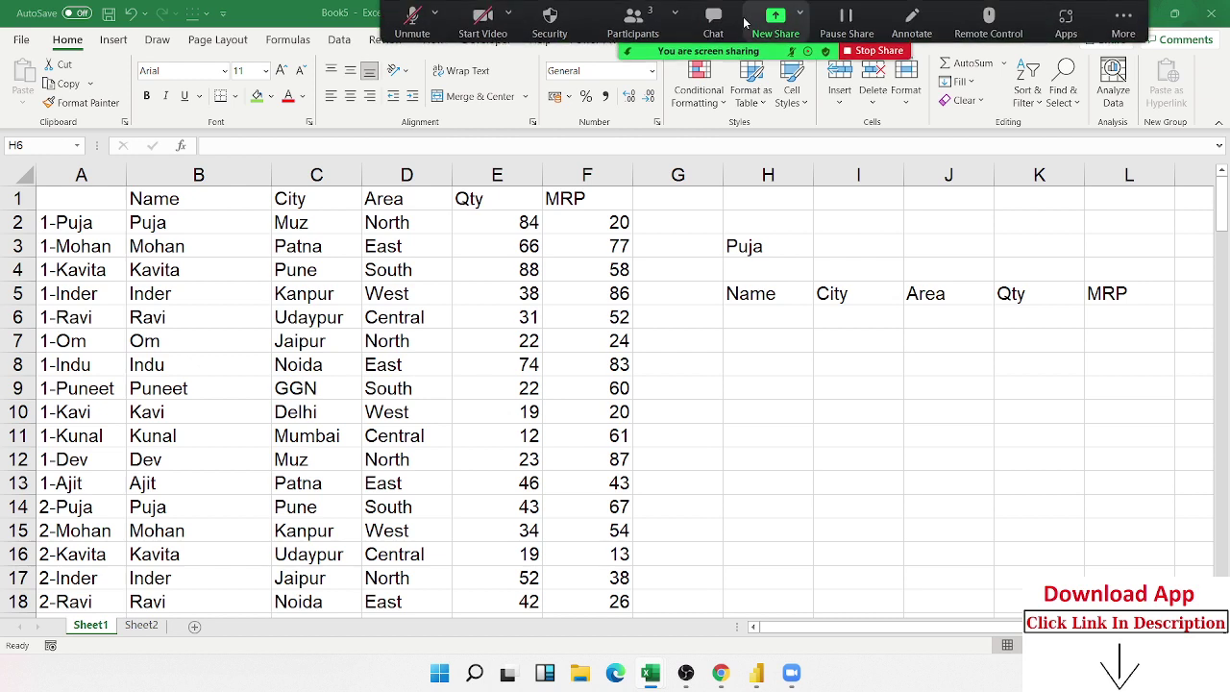
pyautogui.click(652, 11)
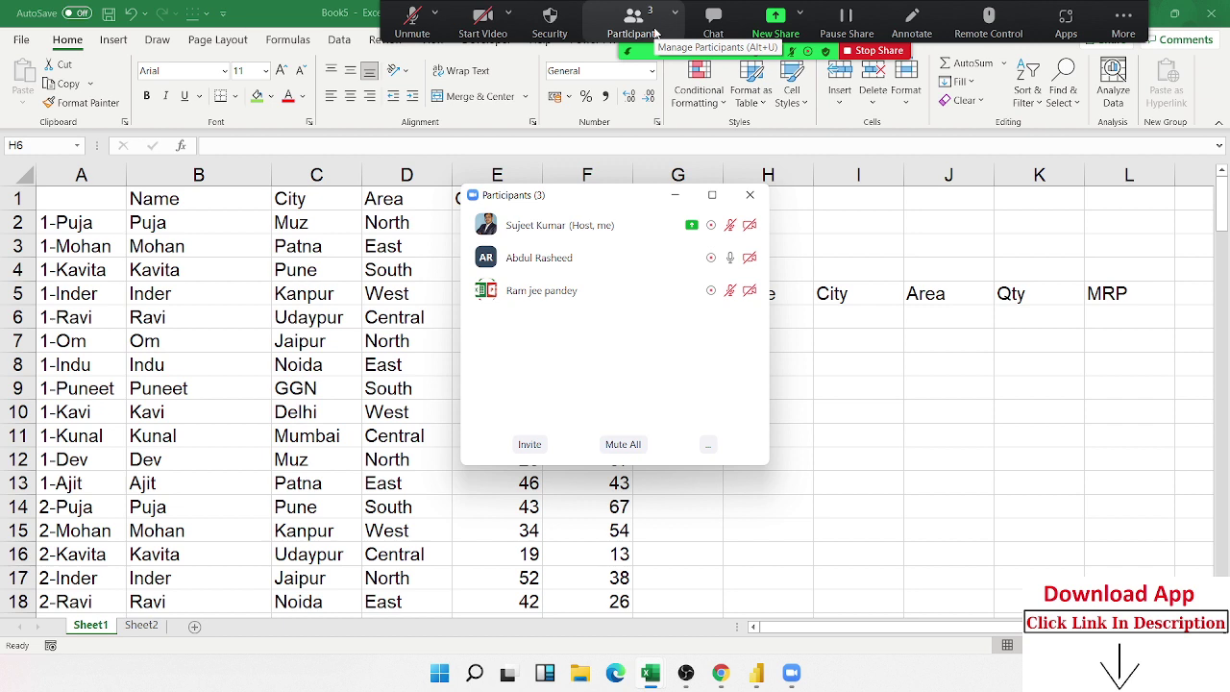
pyautogui.click(758, 194)
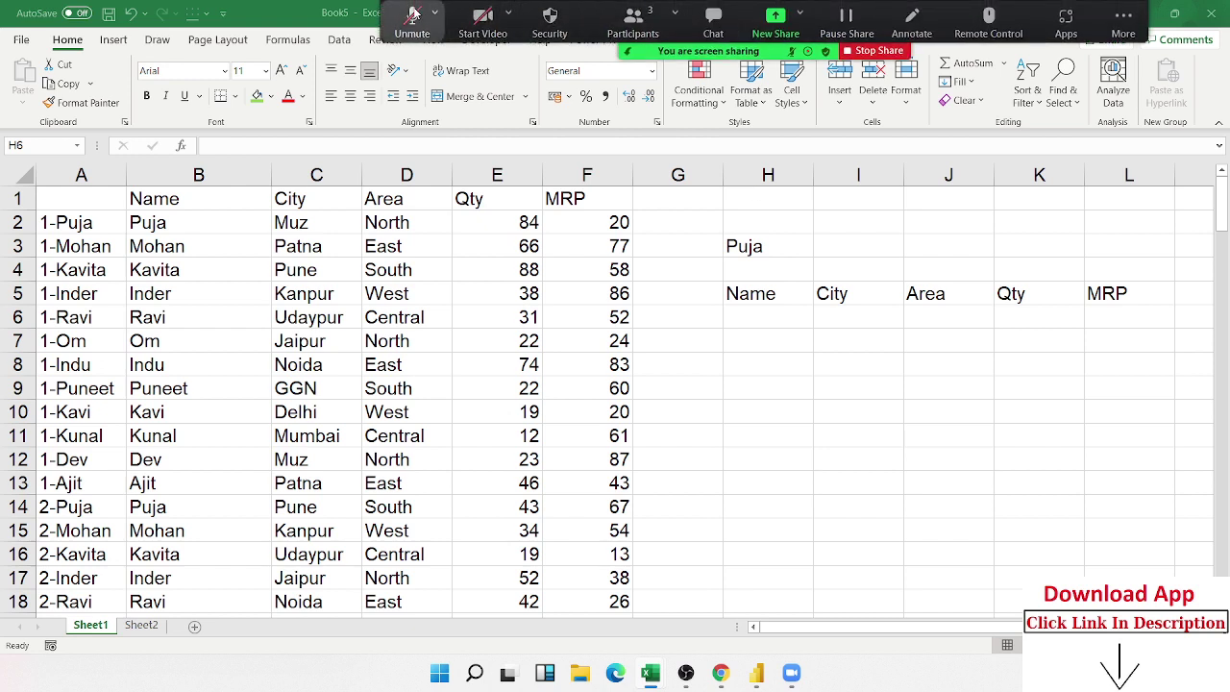
pyautogui.click(816, 316)
pyautogui.click(795, 243)
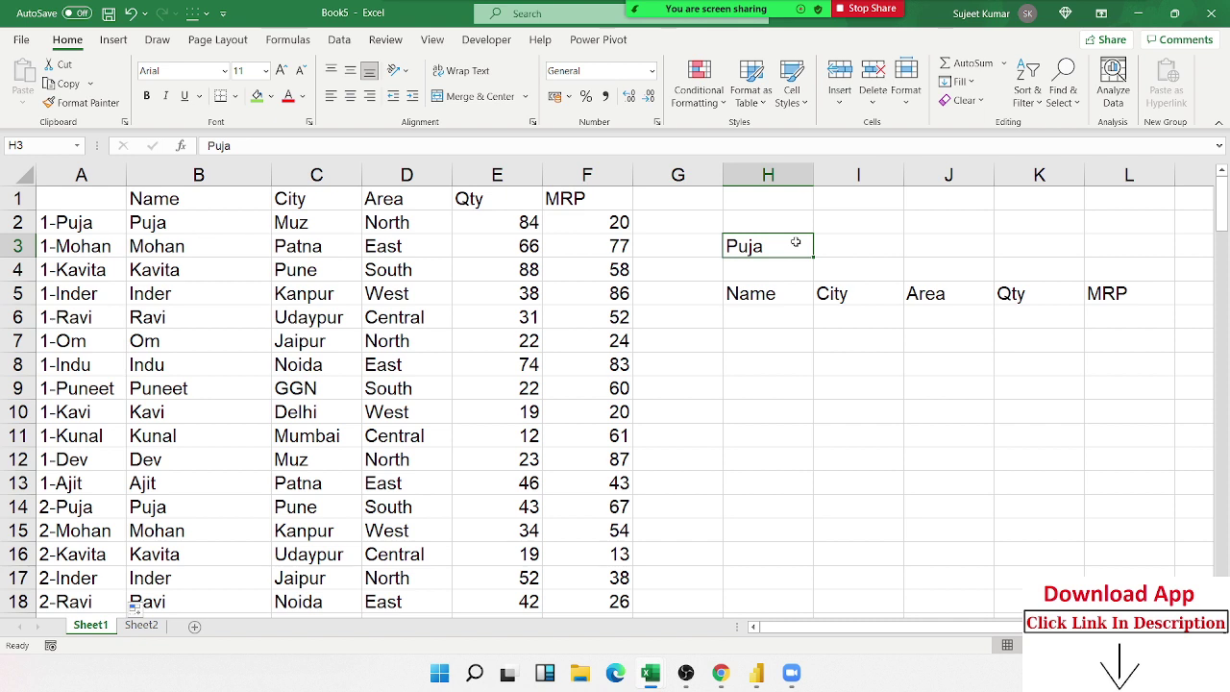
# Step: Type the header Sr in G5
pyautogui.press('Down')
pyautogui.press('Down')
pyautogui.press('Down')
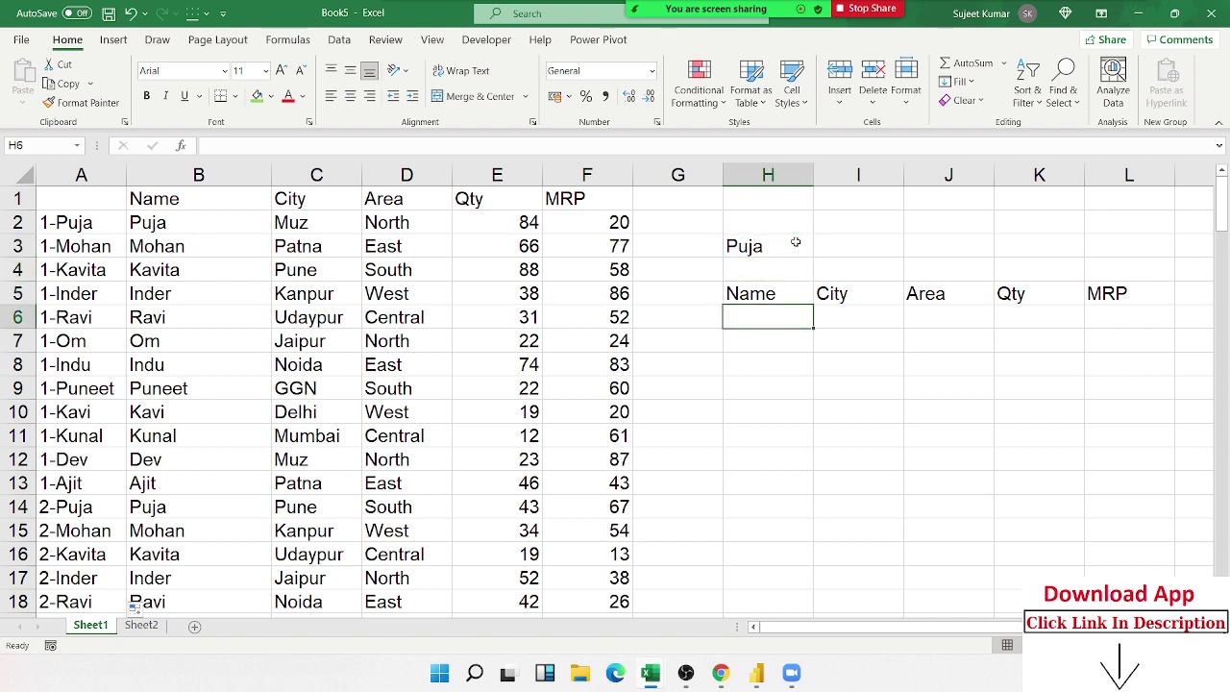
pyautogui.press('Left')
pyautogui.press('Home')
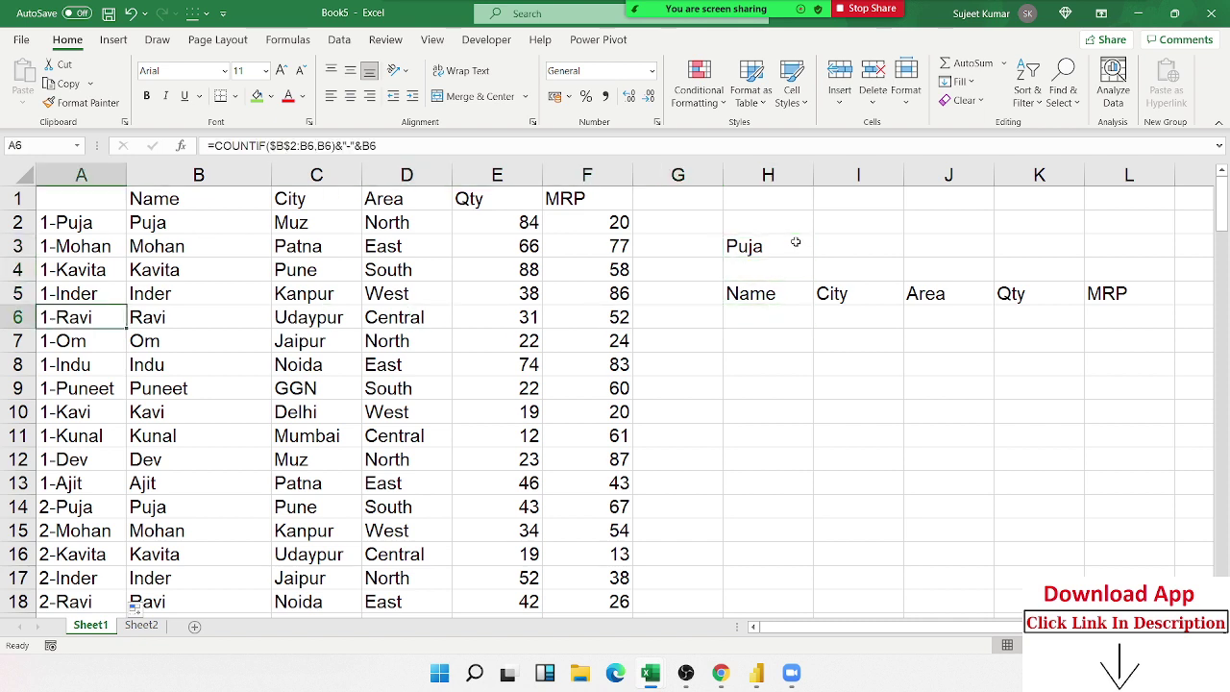
pyautogui.press('Down')
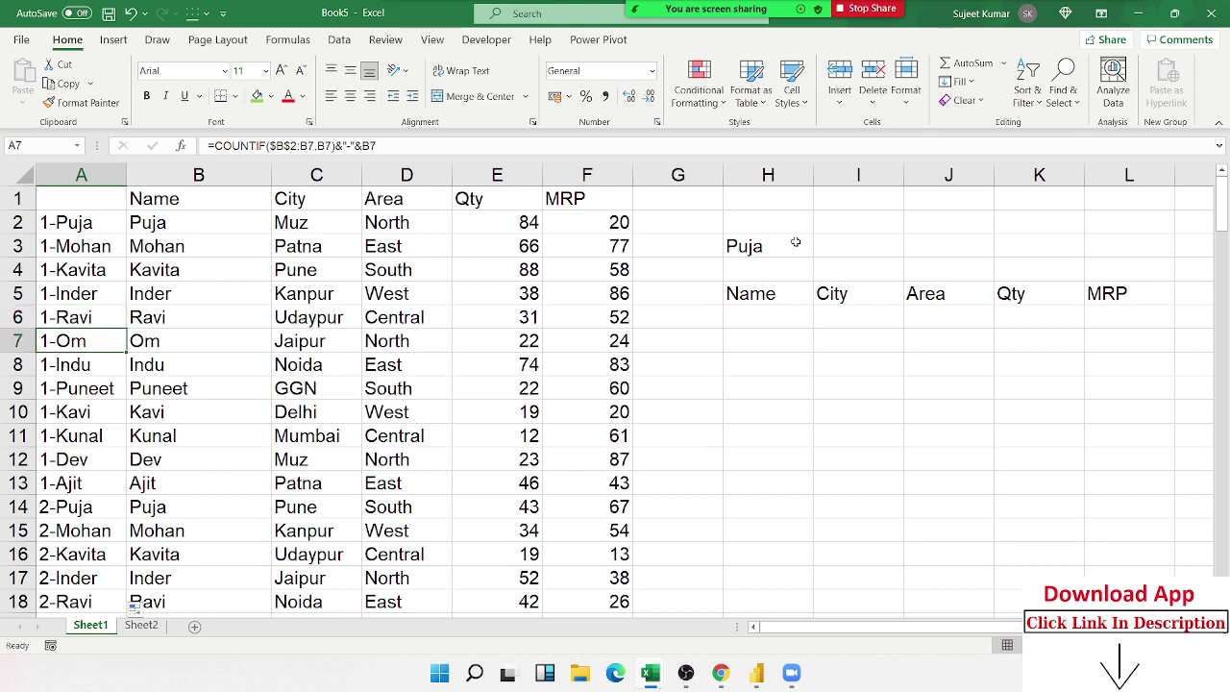
pyautogui.press('Down')
pyautogui.press('Down')
pyautogui.press('Down')
pyautogui.press('Down')
pyautogui.press('Down')
pyautogui.press('Down')
pyautogui.press('Down')
pyautogui.press('Up')
pyautogui.press('Up')
pyautogui.press('Up')
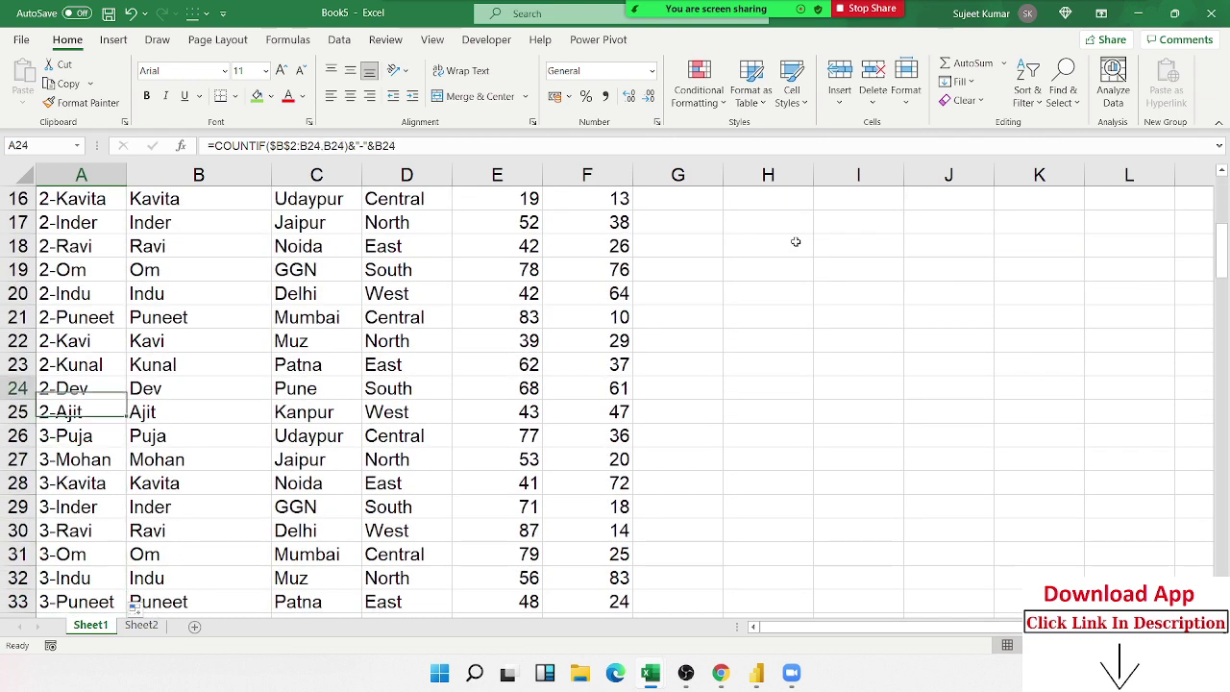
pyautogui.press('Up')
pyautogui.press('Up')
pyautogui.press('Up')
pyautogui.press('Up')
pyautogui.press('Up')
pyautogui.press('Up')
pyautogui.press('Up')
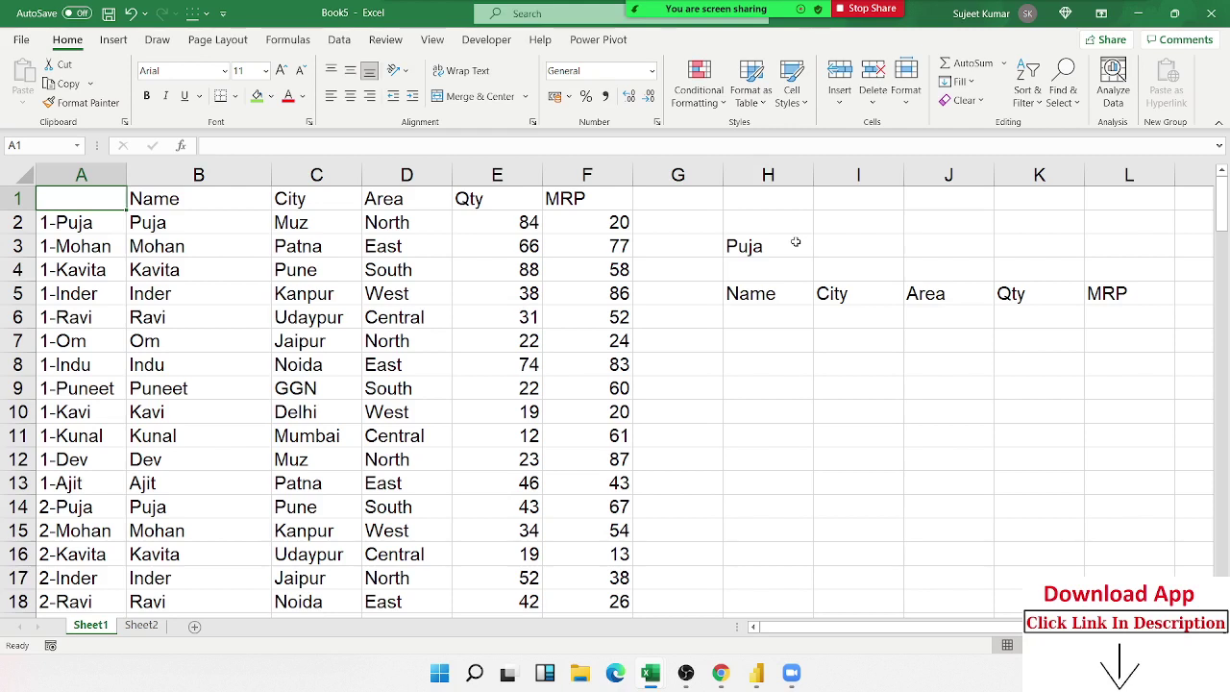
pyautogui.click(692, 173)
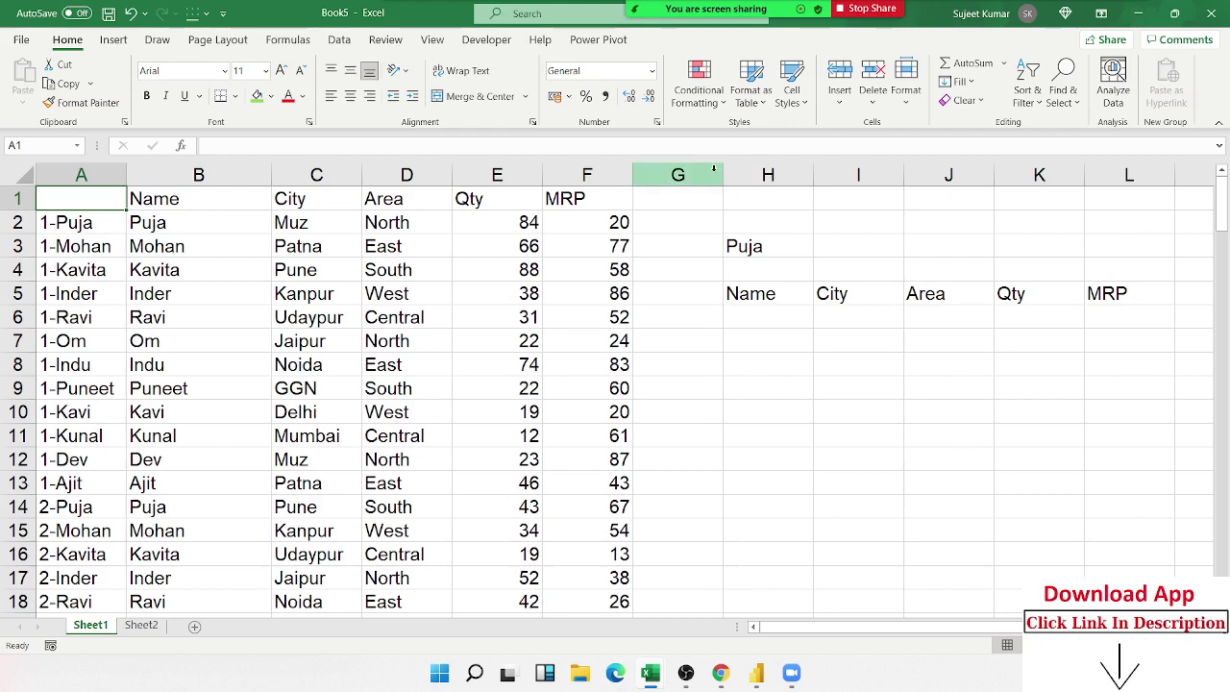
pyautogui.click(688, 280)
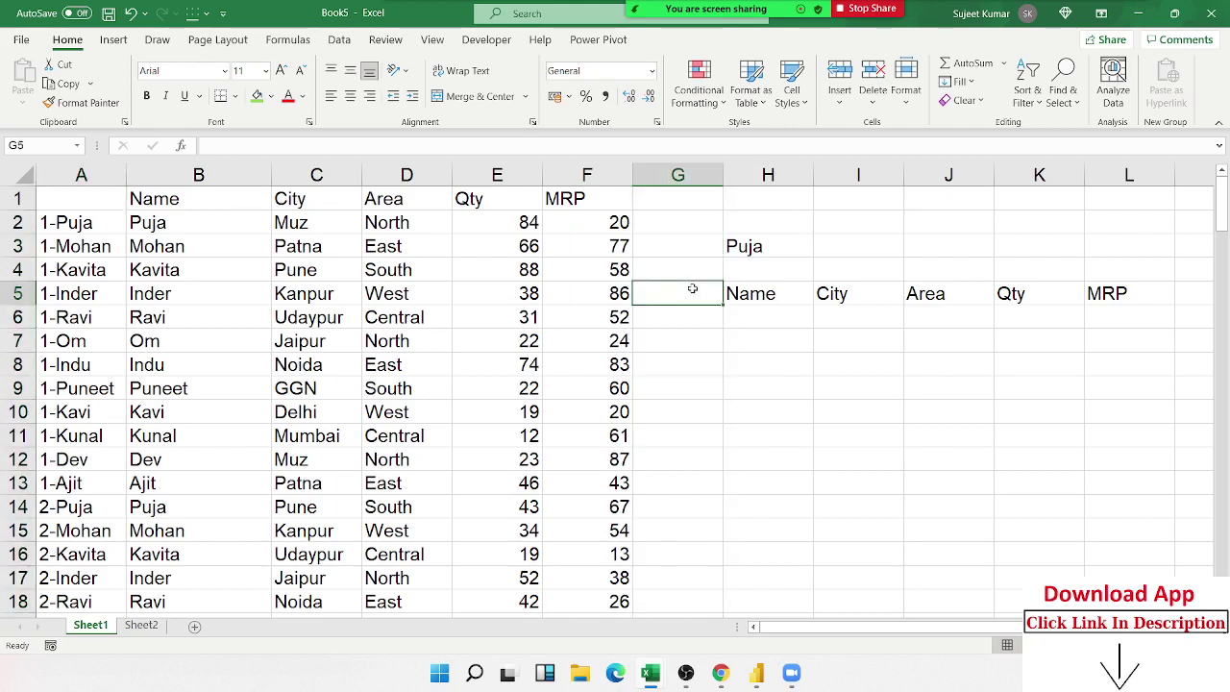
pyautogui.write('Sr')
pyautogui.press('Return')
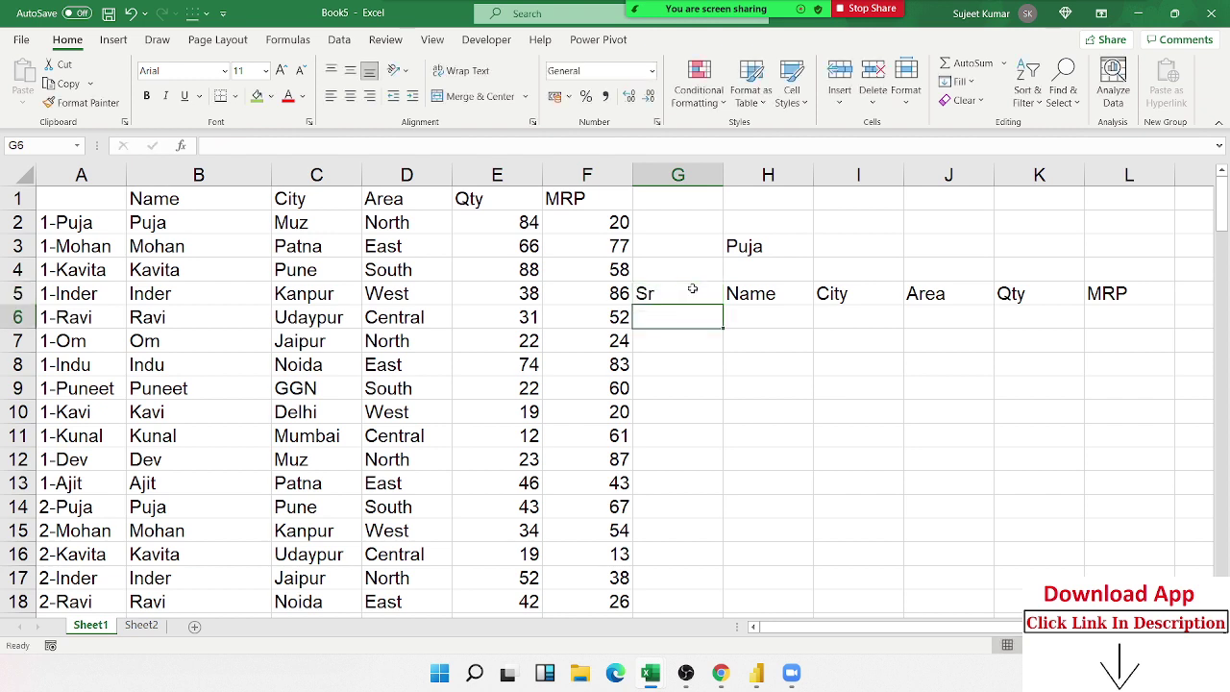
# Step: Enter =COUNTIF(B:B,H3) in I3, returning 12 occurrences of Puja
pyautogui.press('Up')
pyautogui.press('Up')
pyautogui.press('Up')
pyautogui.press('Right')
pyautogui.press('Right')
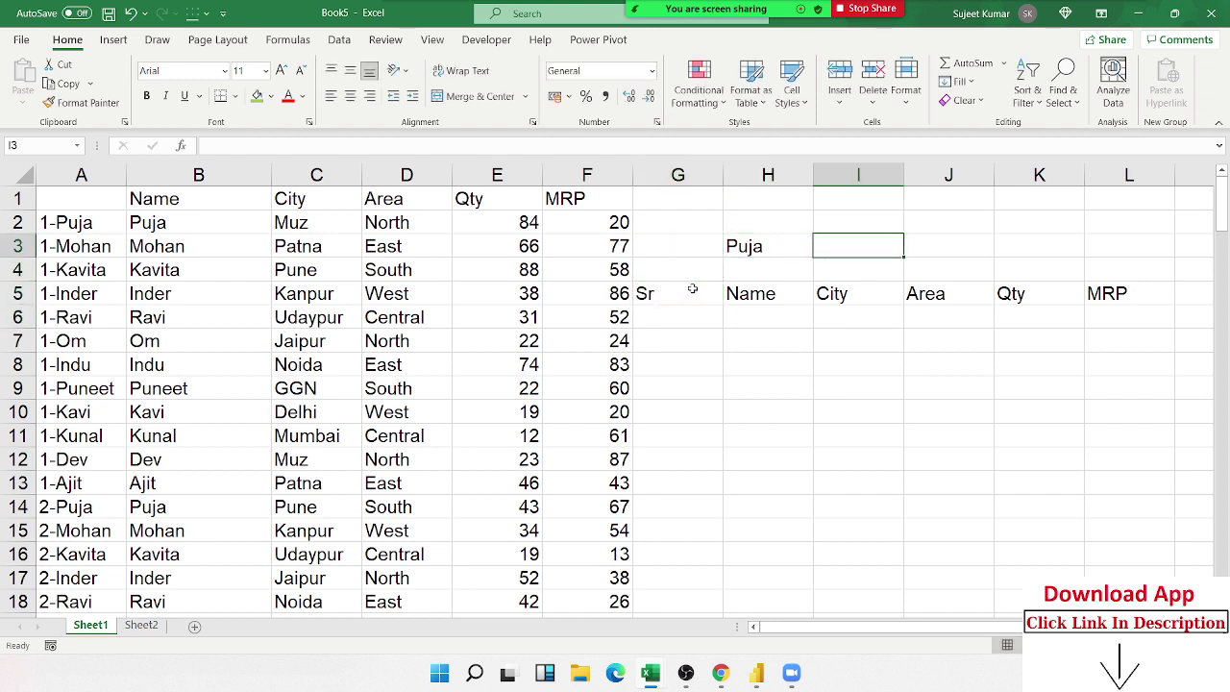
pyautogui.write('=cou')
pyautogui.press('Down')
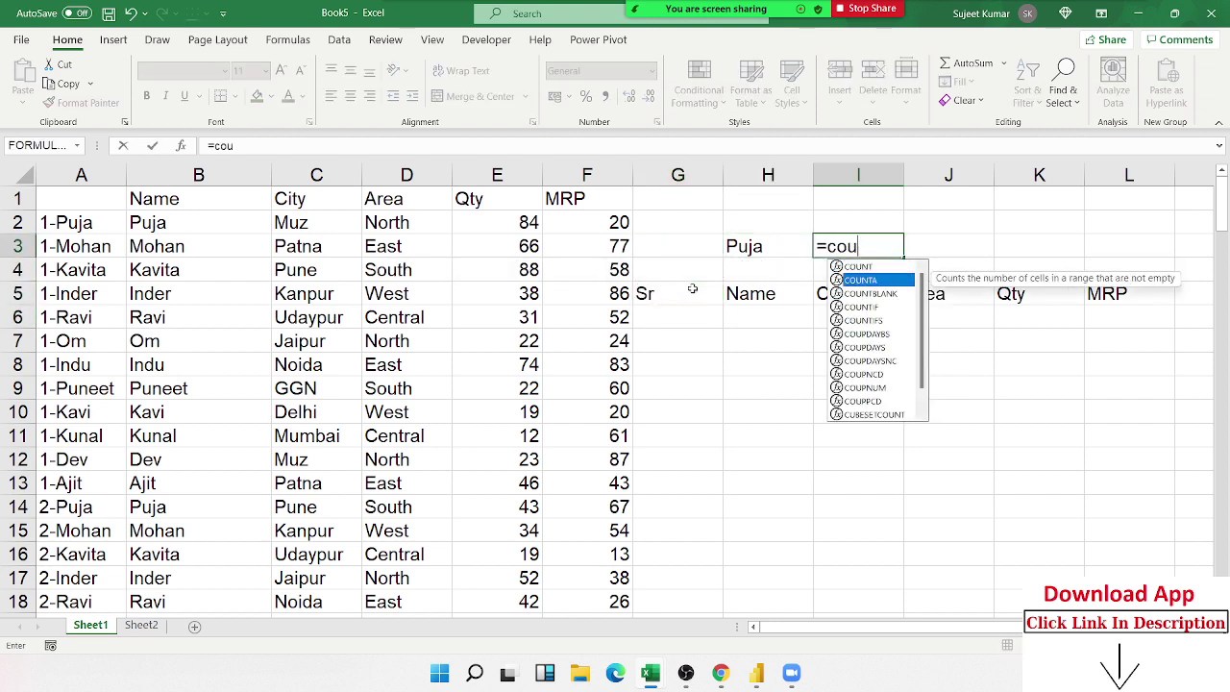
pyautogui.press('Down')
pyautogui.press('Down')
pyautogui.press('Tab')
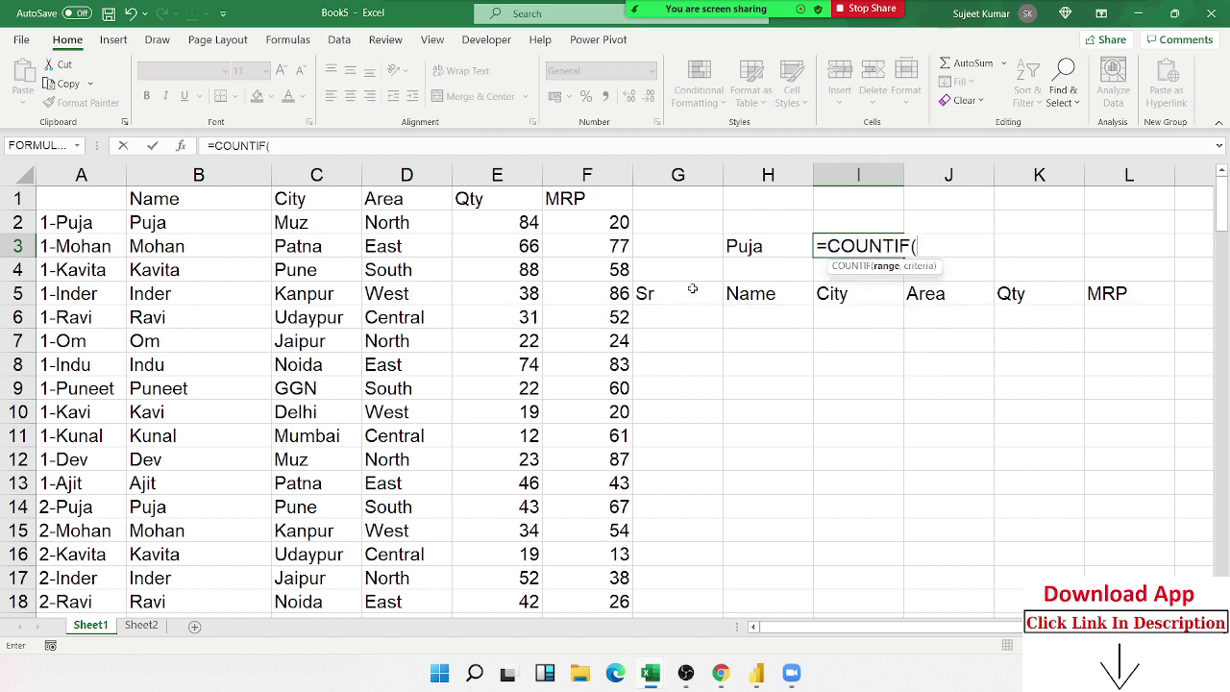
pyautogui.press('Left')
pyautogui.press('Left')
pyautogui.press('Left')
pyautogui.press('Left')
pyautogui.press('Right')
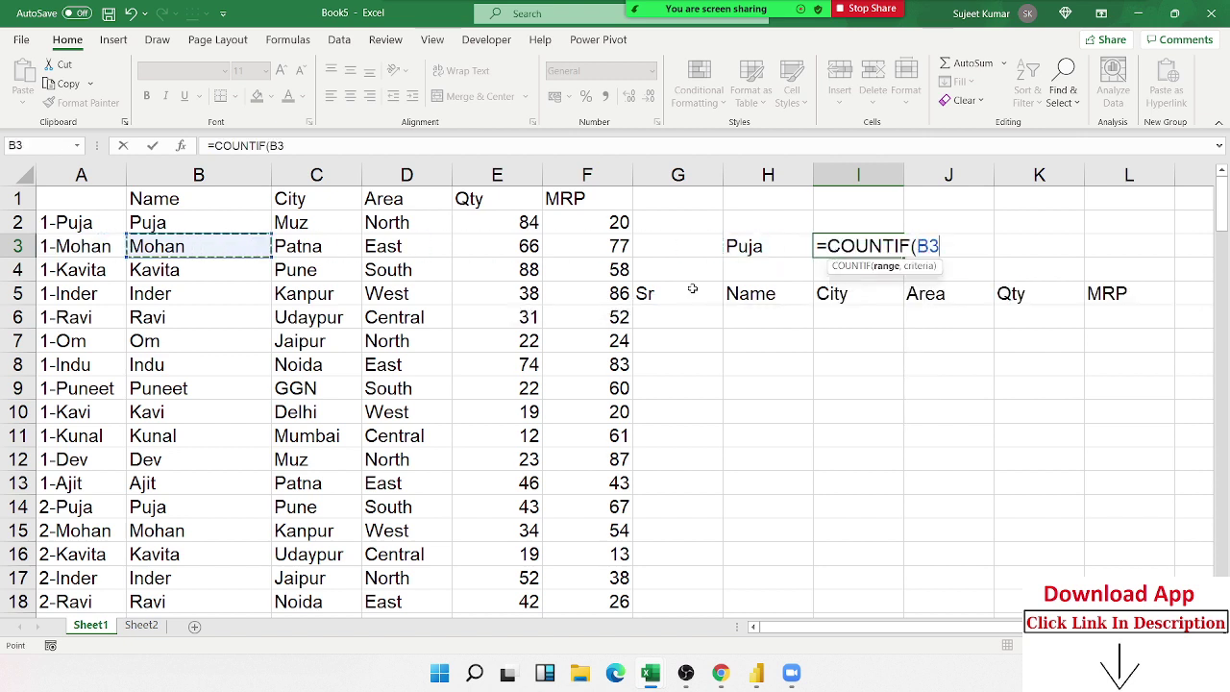
pyautogui.hotkey('ctrl', 'space')
pyautogui.write(',')
pyautogui.press('Left')
pyautogui.hotkey('ctrl', 'Return')
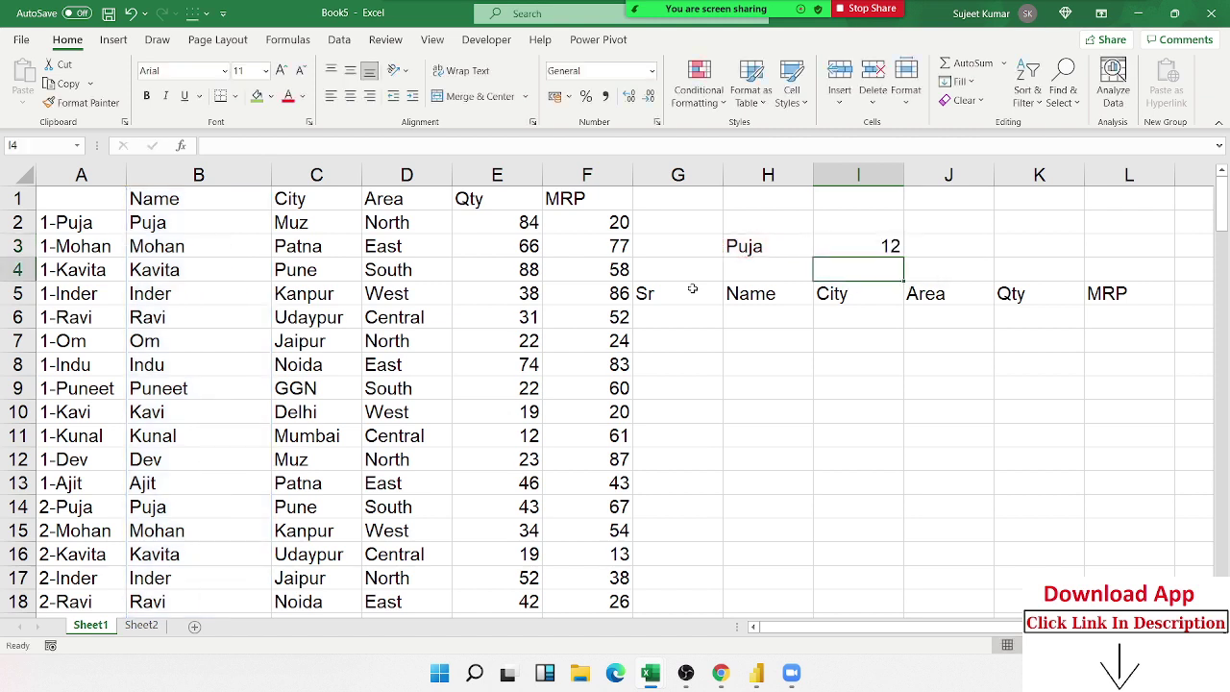
pyautogui.press('Down')
pyautogui.press('Down')
# Step: Put 1 in G6 and enter =IF(G6+1>I3,"",G6+1) in G7 for the next serial
pyautogui.press('Left')
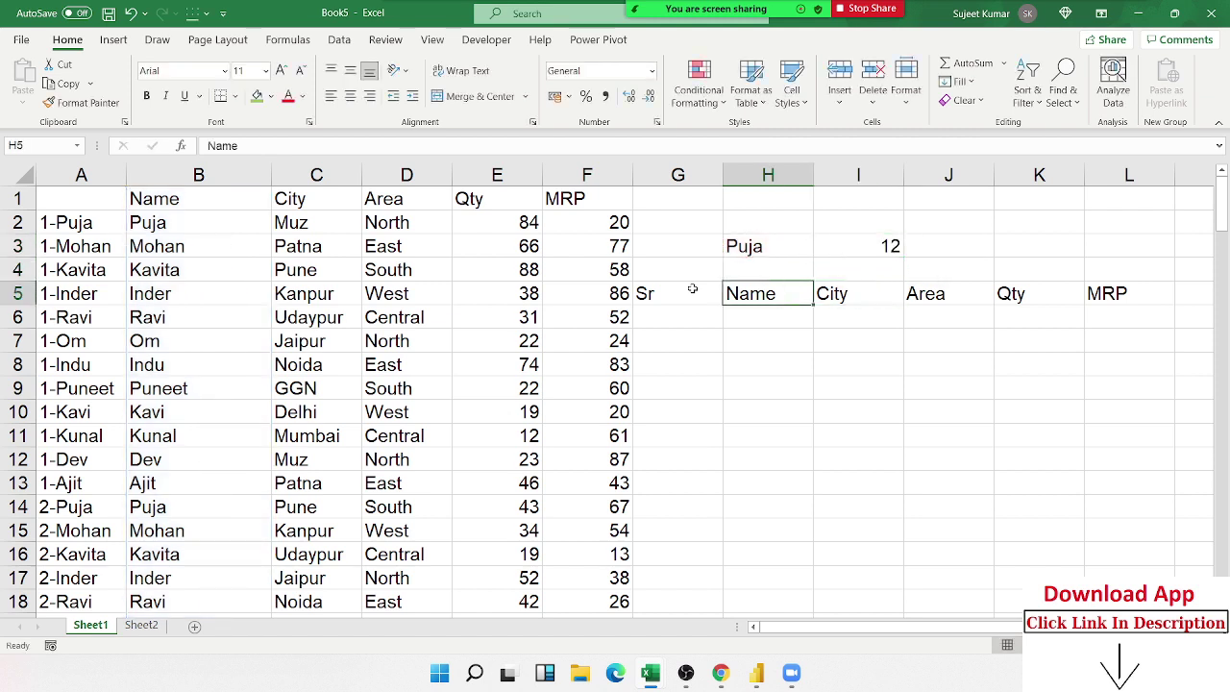
pyautogui.press('Down')
pyautogui.press('Left')
pyautogui.write('1')
pyautogui.hotkey('ctrl', 'Return')
pyautogui.press('Down')
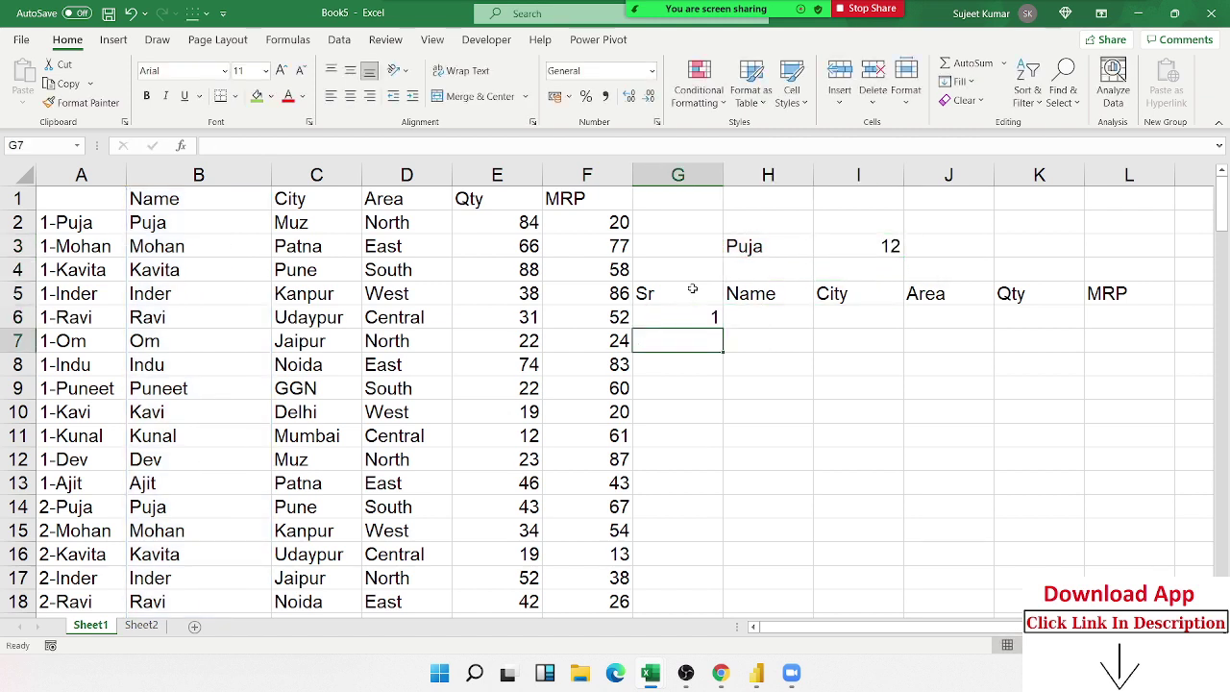
pyautogui.write('=if')
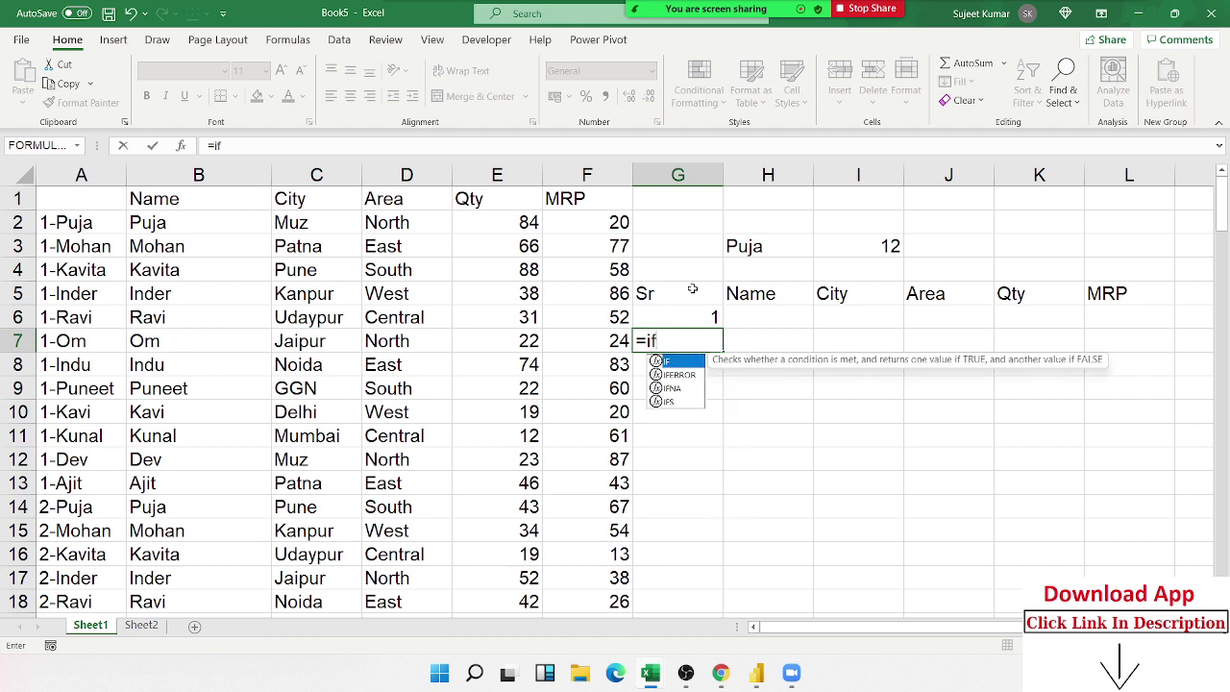
pyautogui.write('(')
pyautogui.press('Up')
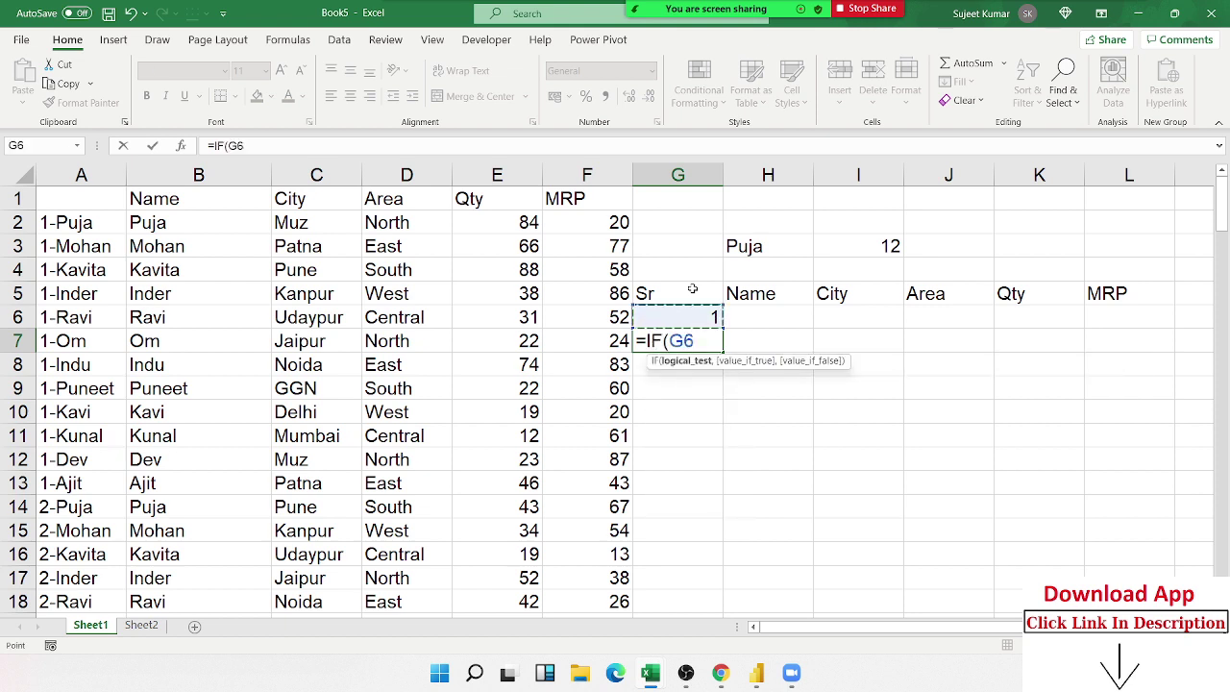
pyautogui.write('+1>')
pyautogui.click(833, 257)
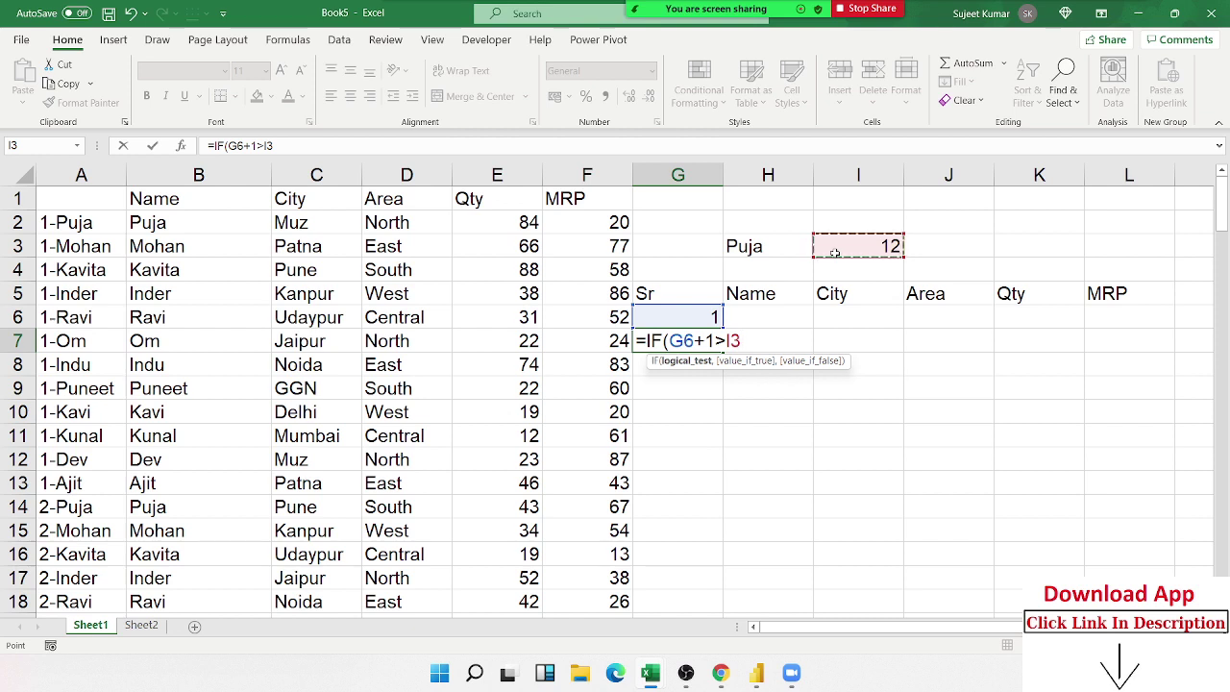
pyautogui.write(',')
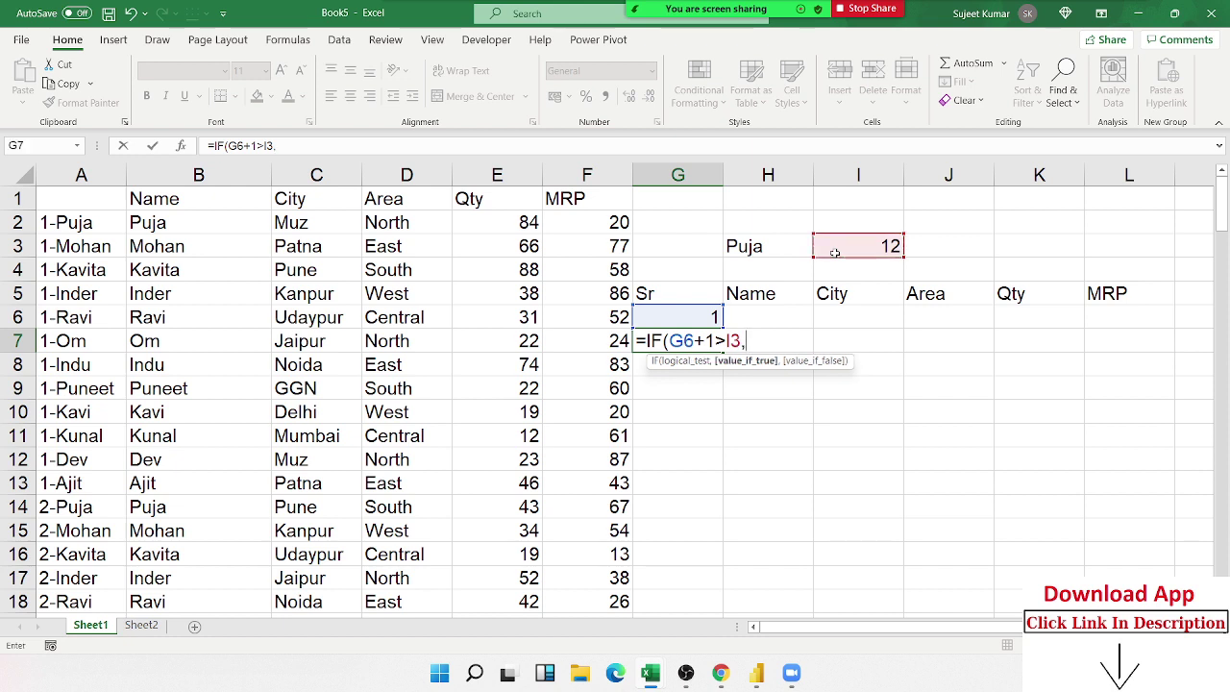
pyautogui.write('""')
pyautogui.write(',')
pyautogui.press('Up')
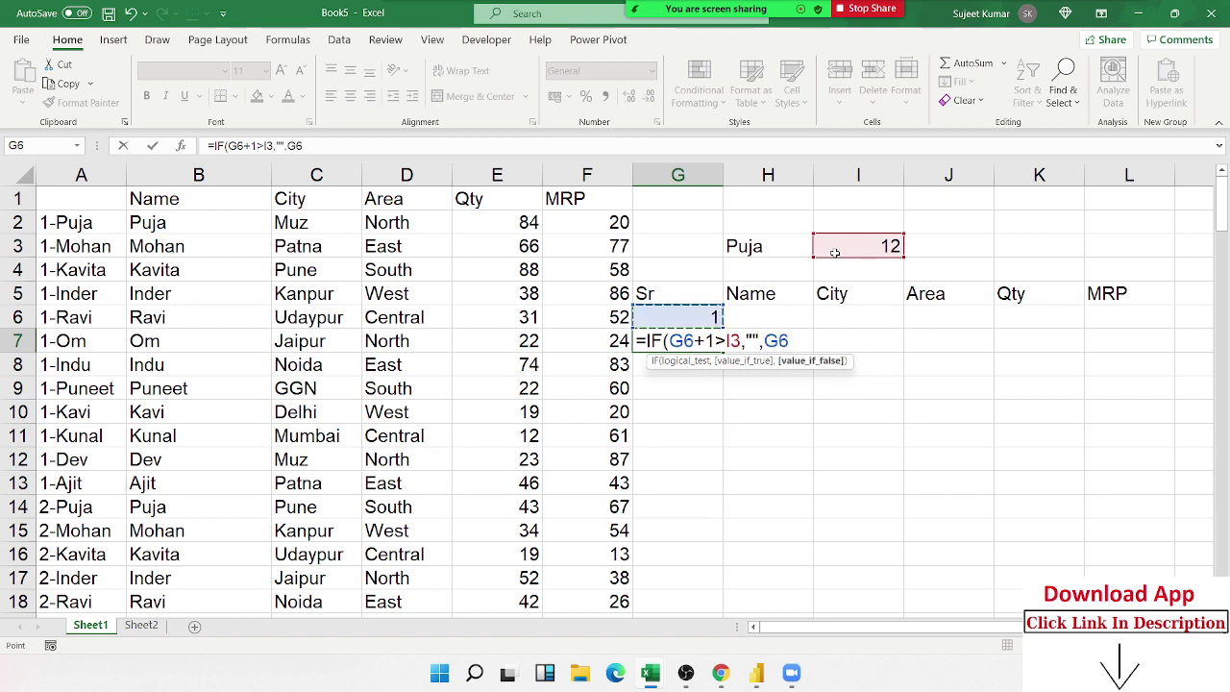
pyautogui.write('+')
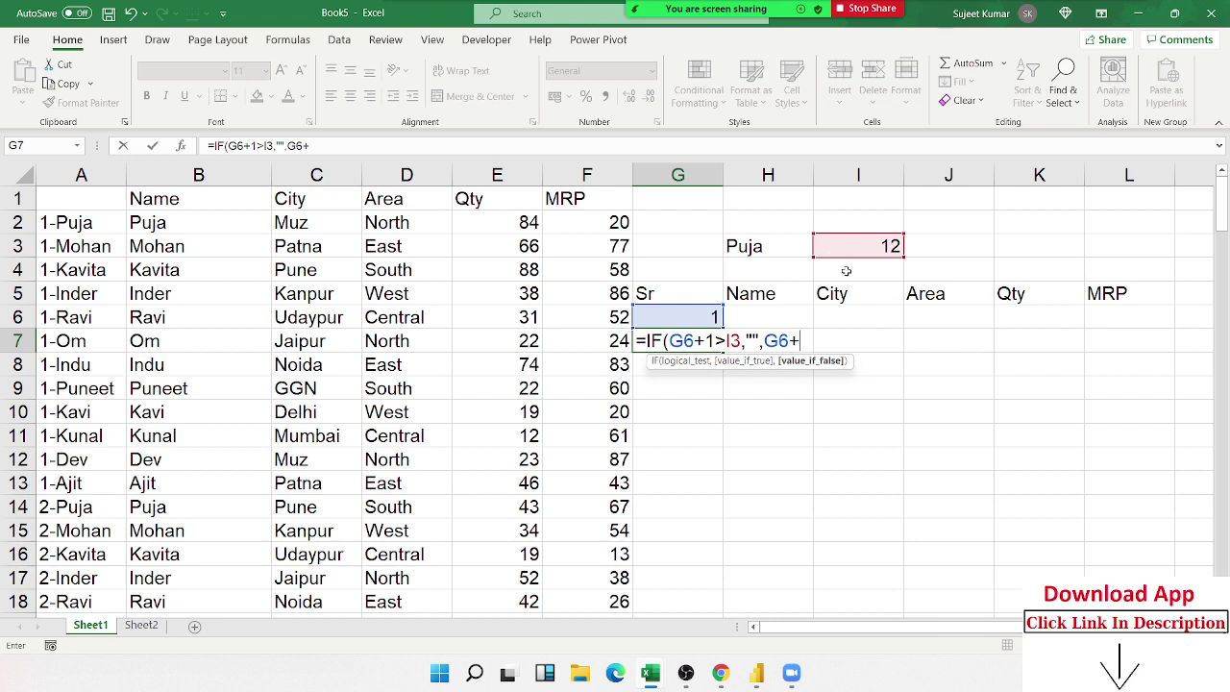
pyautogui.write('1')
pyautogui.press('Return')
# Step: Wrap G7's formula in IFERROR returning blank and make I3 absolute ($I$3)
pyautogui.press('Up')
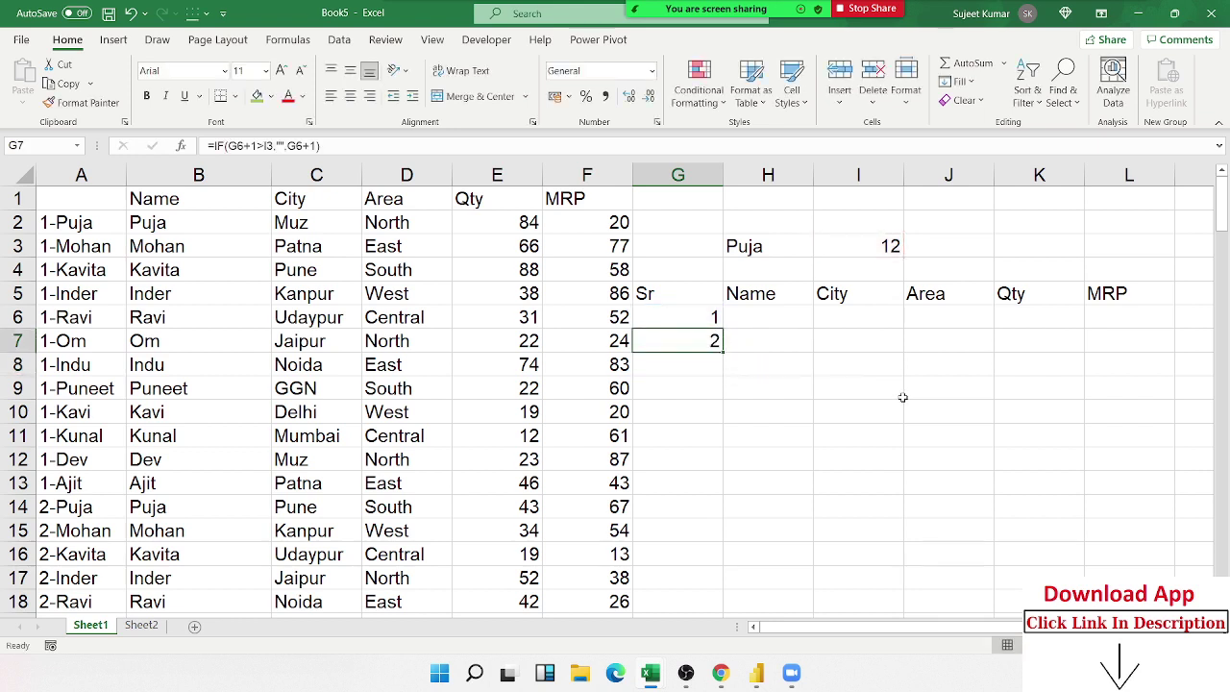
pyautogui.press('F2')
pyautogui.press('Left')
pyautogui.press('Left')
pyautogui.press('Left')
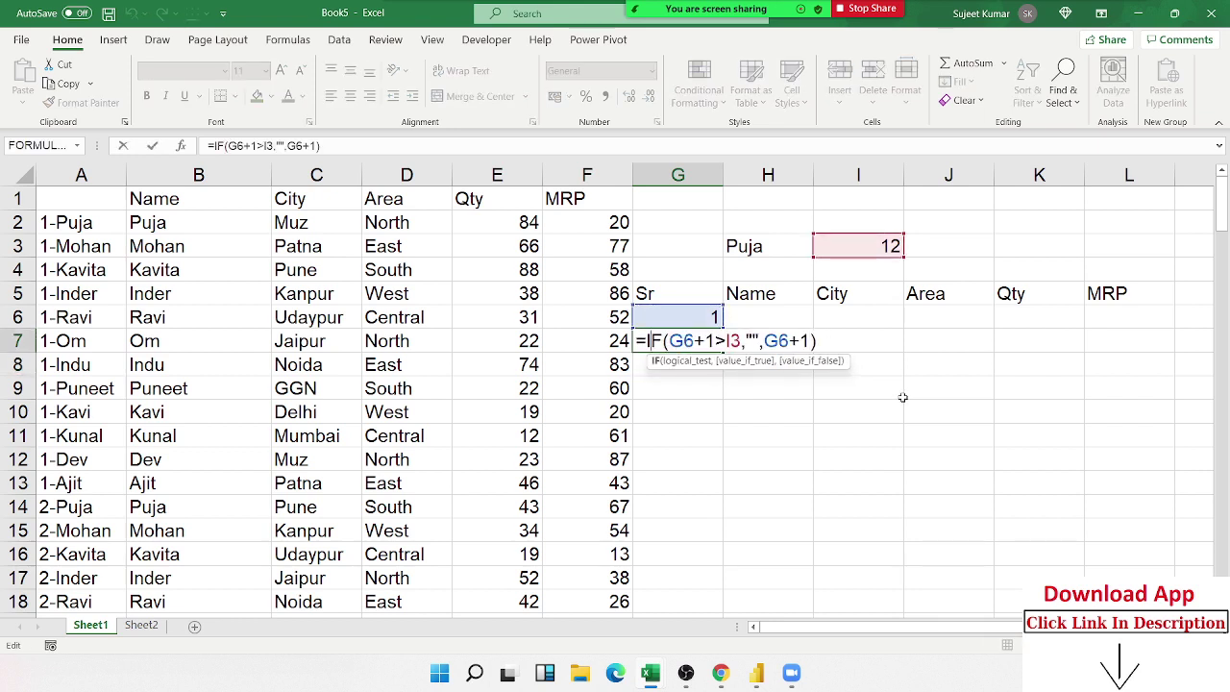
pyautogui.press('Left')
pyautogui.press('Left')
pyautogui.press('Left')
pyautogui.write('ife')
pyautogui.press('Tab')
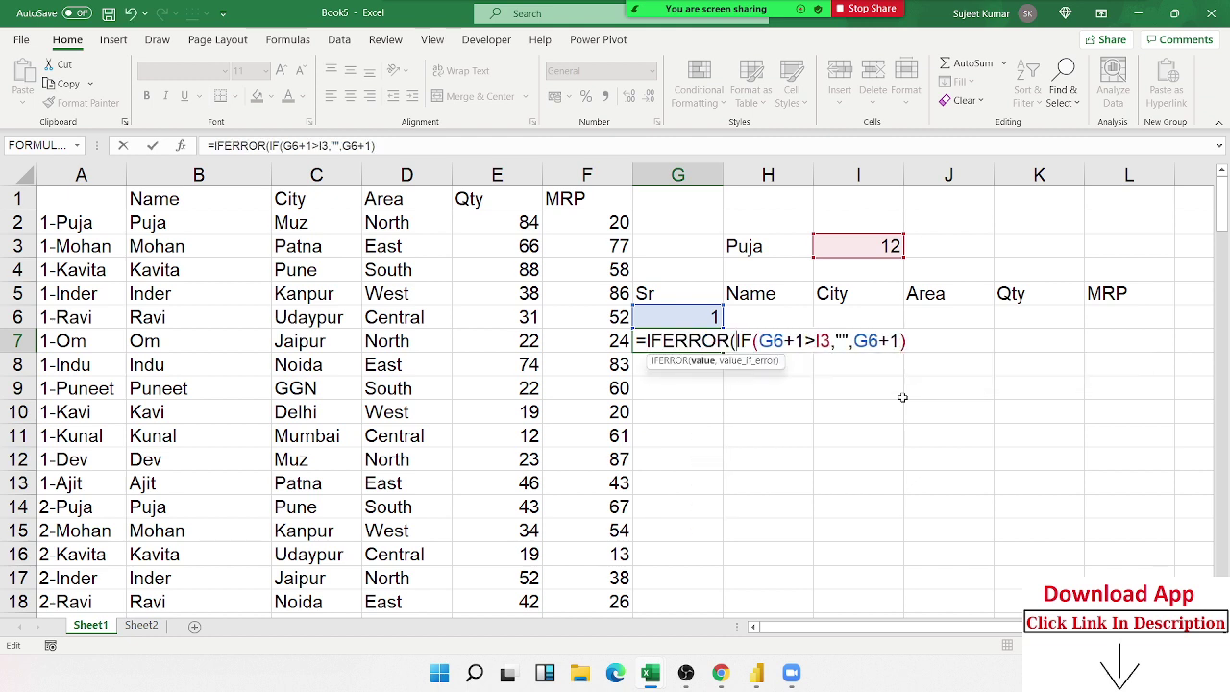
pyautogui.press('End')
pyautogui.write(',"')
pyautogui.press('Return')
pyautogui.press('Return')
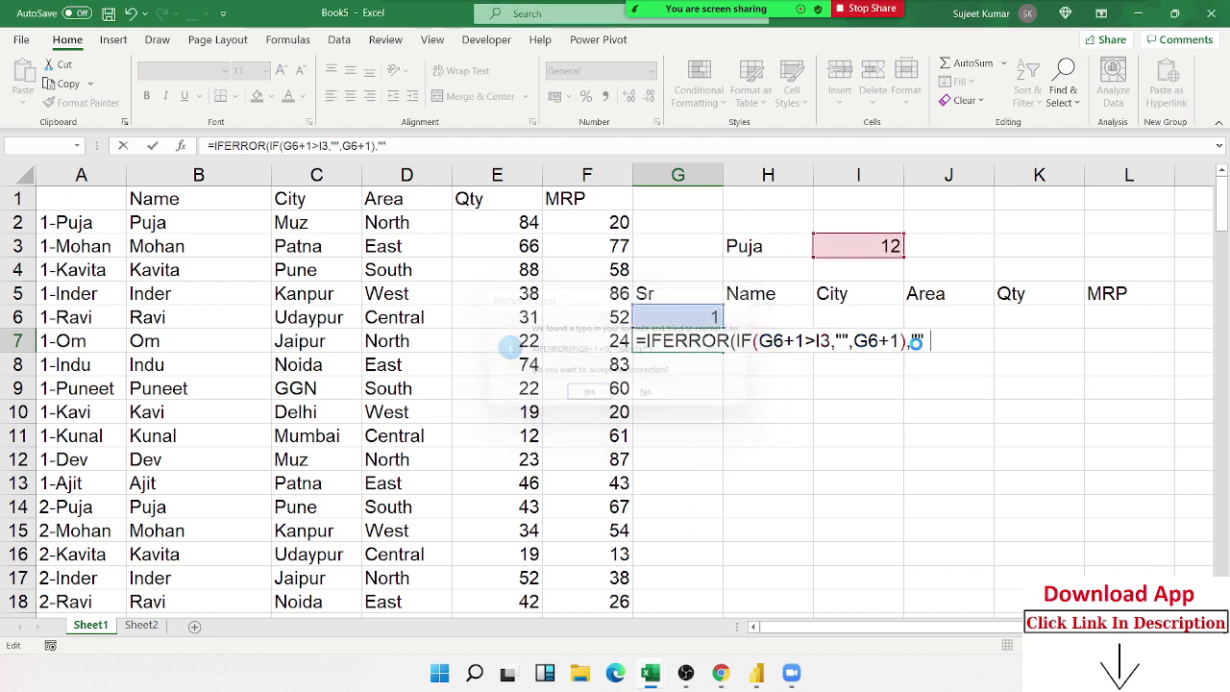
pyautogui.press('Up')
pyautogui.press('F2')
pyautogui.press('Left')
pyautogui.press('Left')
pyautogui.press('Left')
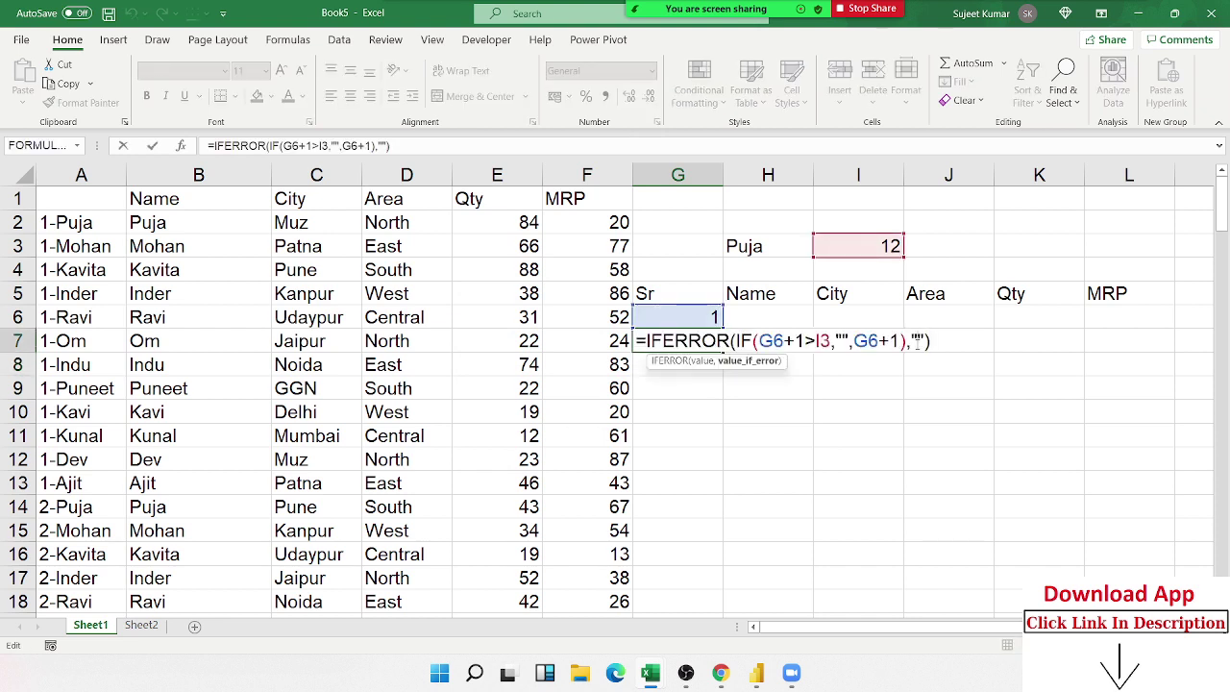
pyautogui.press('Left')
pyautogui.press('Left')
pyautogui.press('Left')
pyautogui.press('Left')
pyautogui.press('Left')
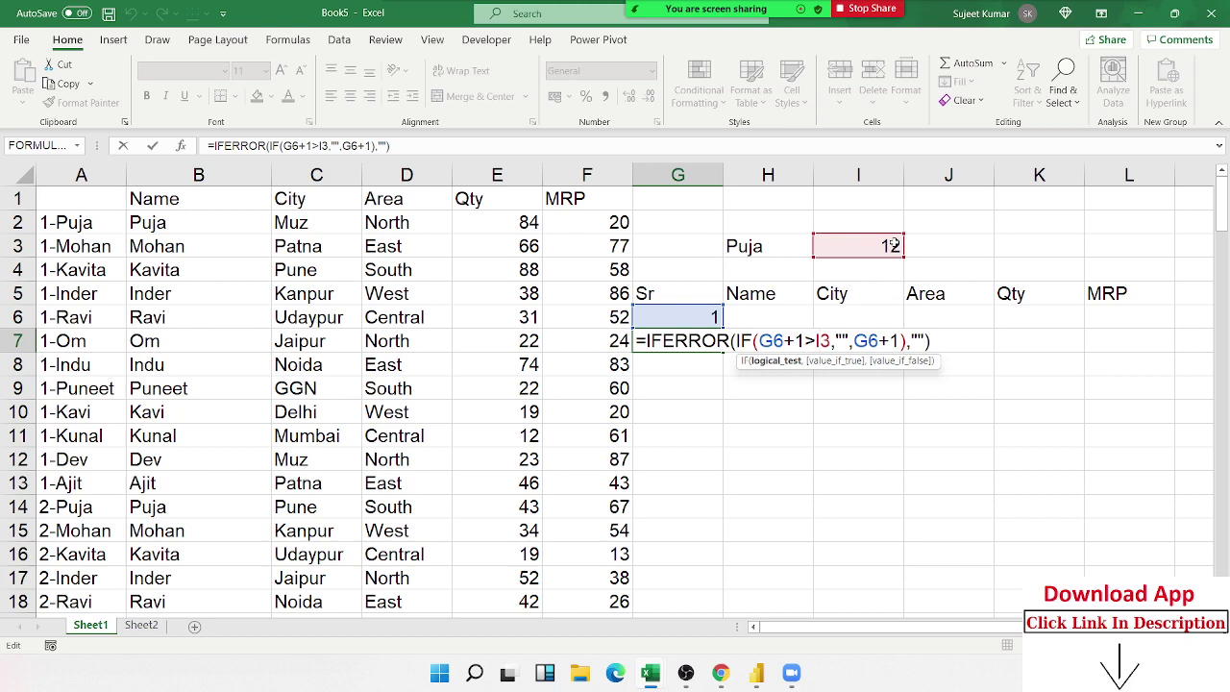
pyautogui.press('F4')
pyautogui.press('Return')
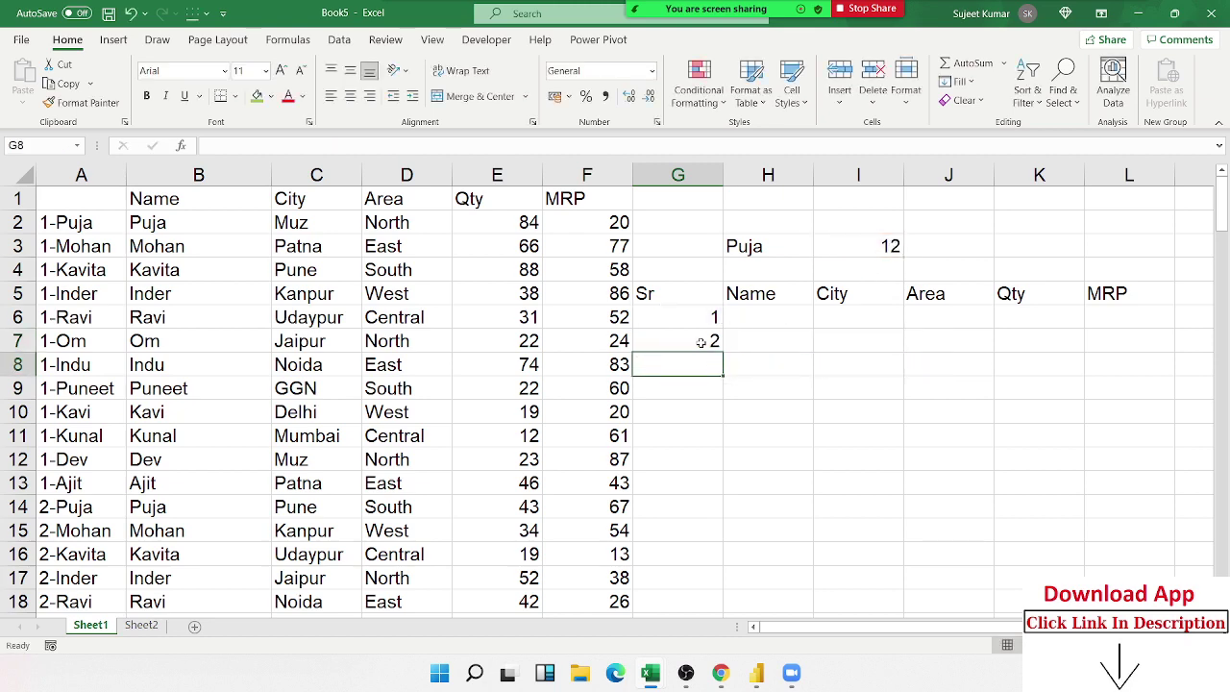
# Step: Fill the G7 numbering formula down column G
pyautogui.click(702, 341)
pyautogui.moveTo(721, 351); pyautogui.dragTo(755, 684)
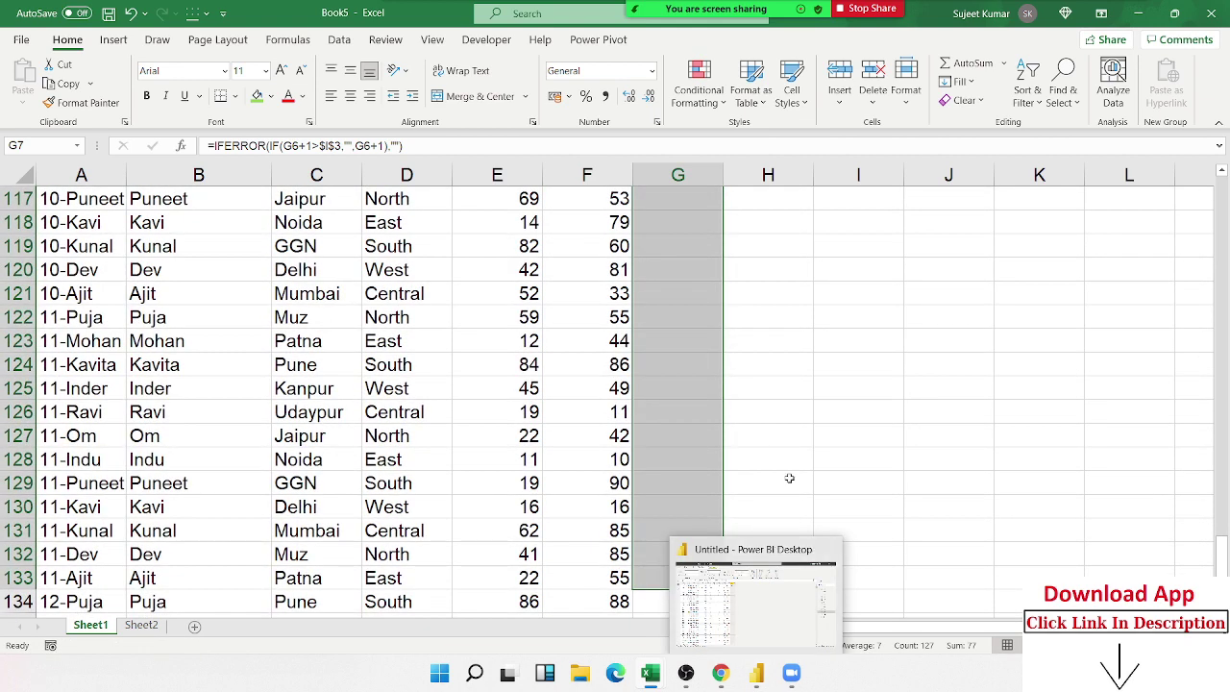
pyautogui.click(691, 320)
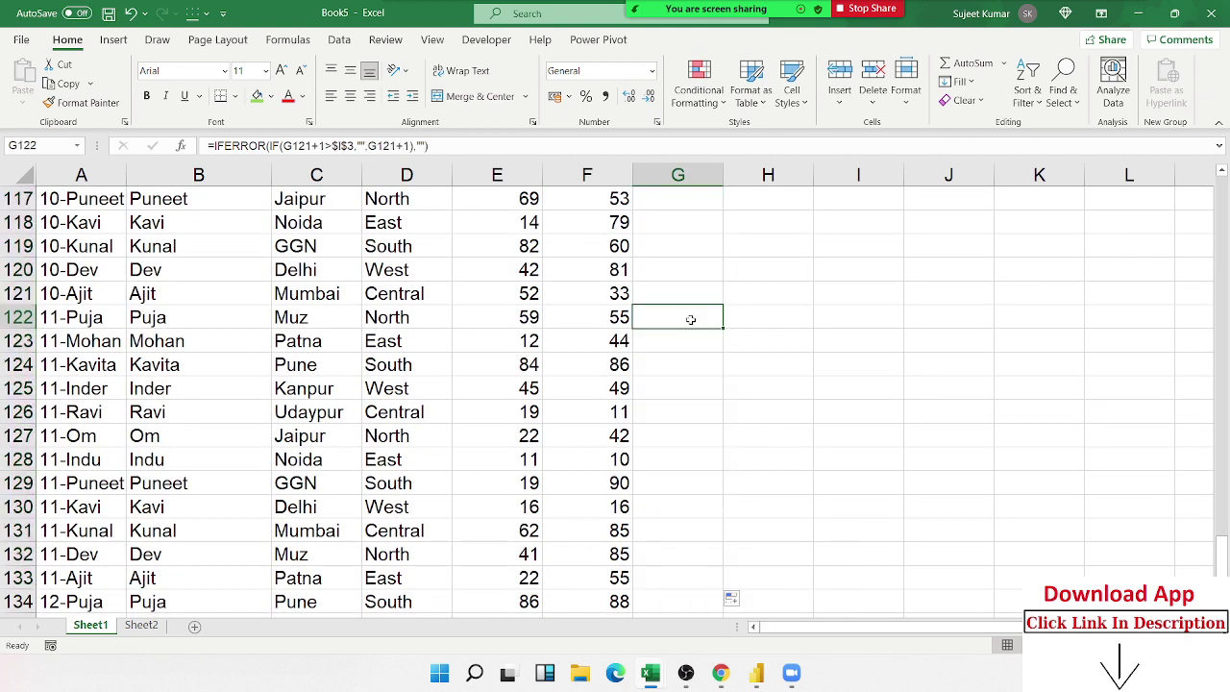
pyautogui.hotkey('ctrl', 'Up')
pyautogui.hotkey('ctrl', 'Up')
pyautogui.press('Right')
# Step: Start a VLOOKUP in H6 with the lookup value G6&"-"&H3
pyautogui.press('Down')
pyautogui.press('Down')
pyautogui.press('Down')
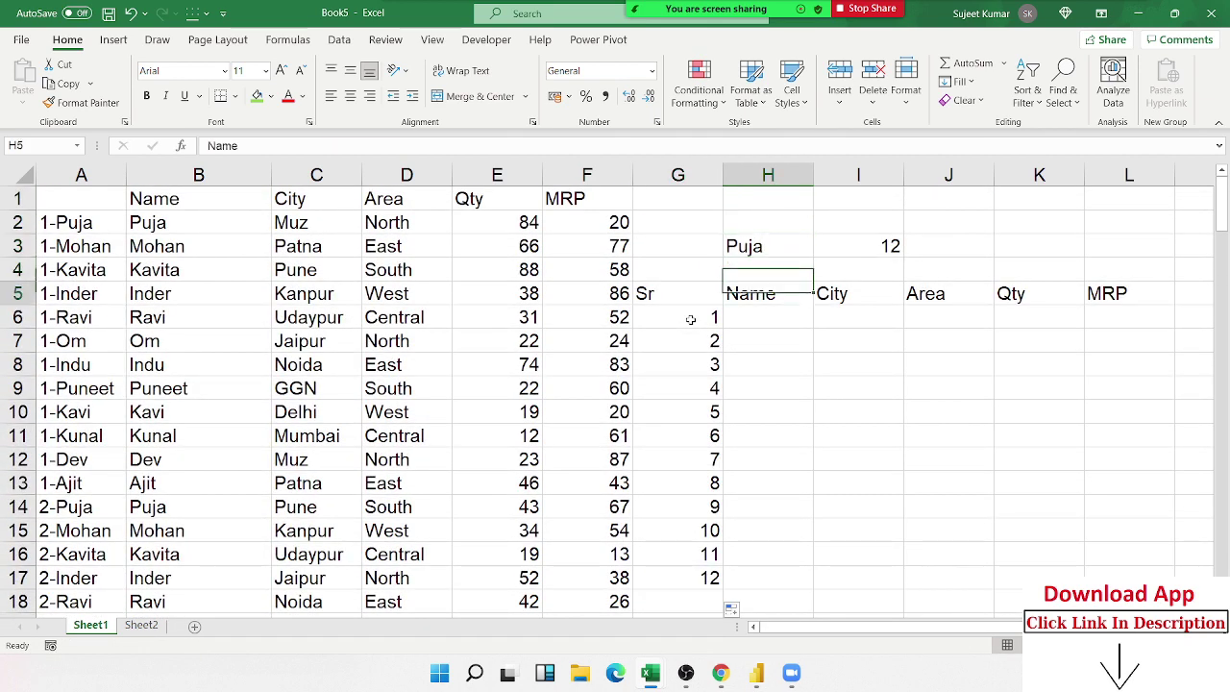
pyautogui.press('Down')
pyautogui.write('=vl')
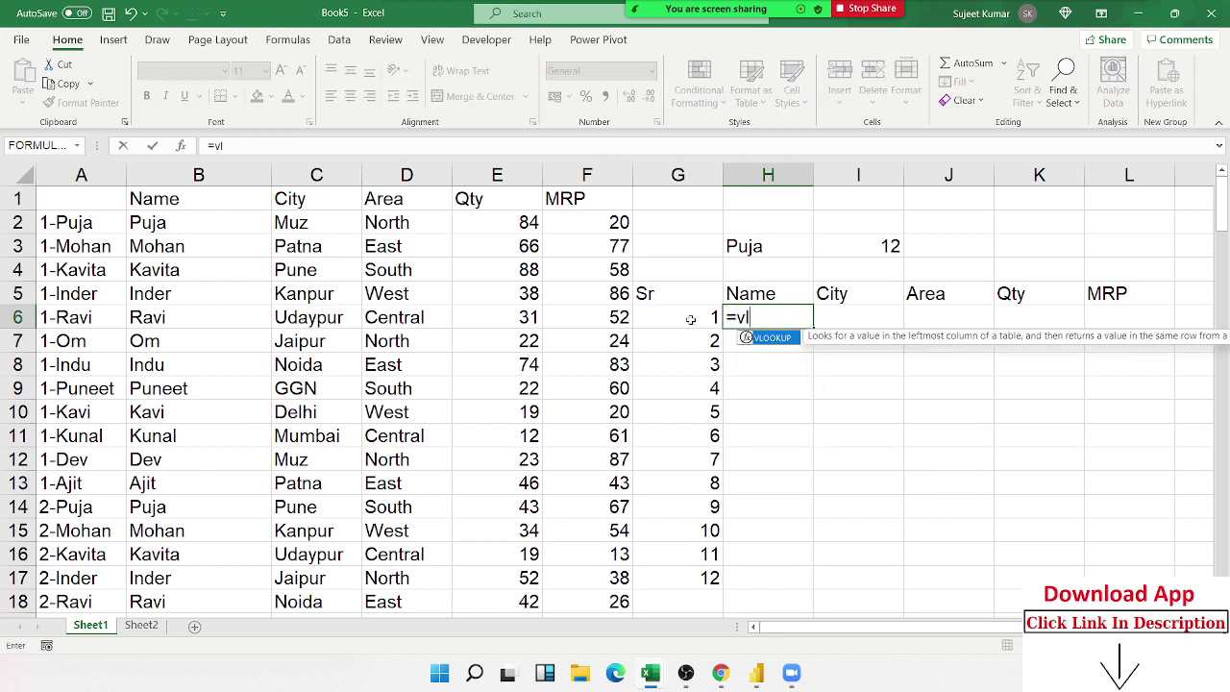
pyautogui.press('Tab')
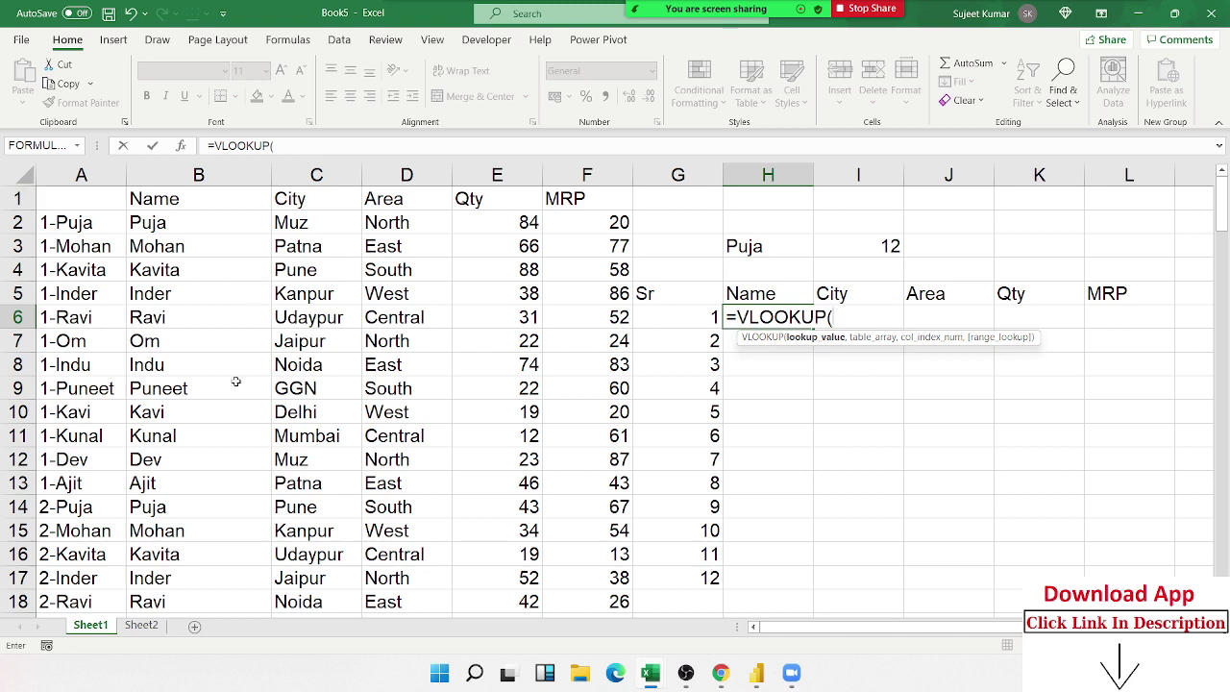
pyautogui.click(670, 322)
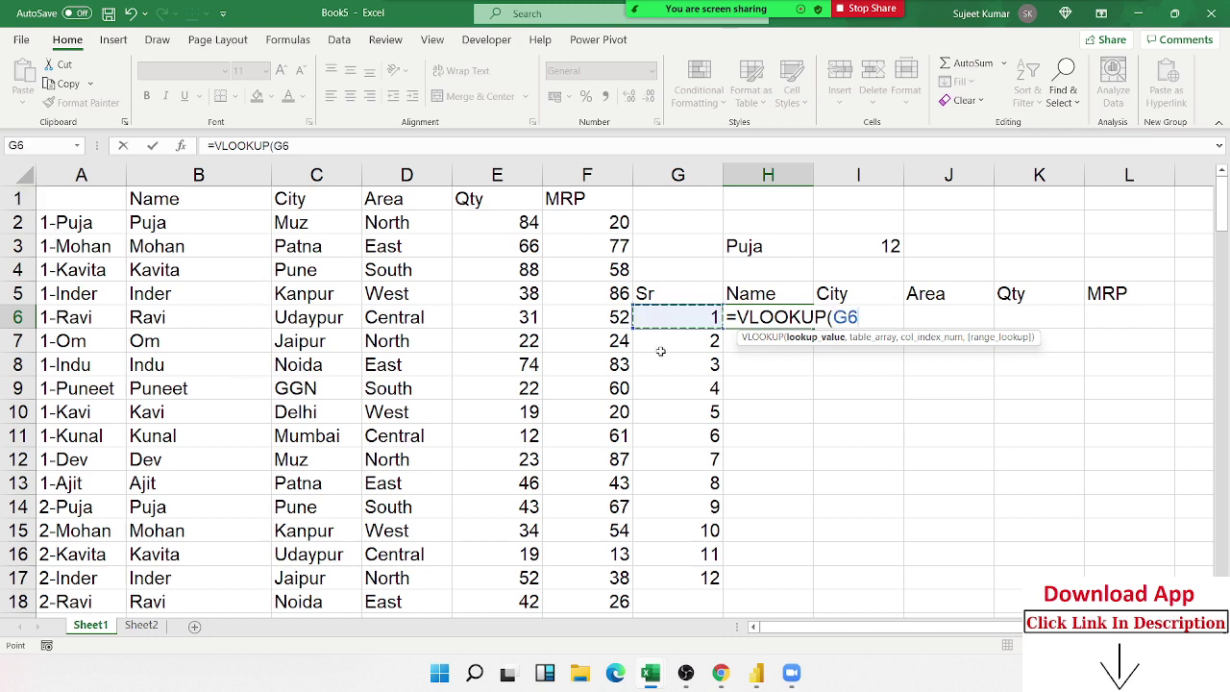
pyautogui.write('&"-"')
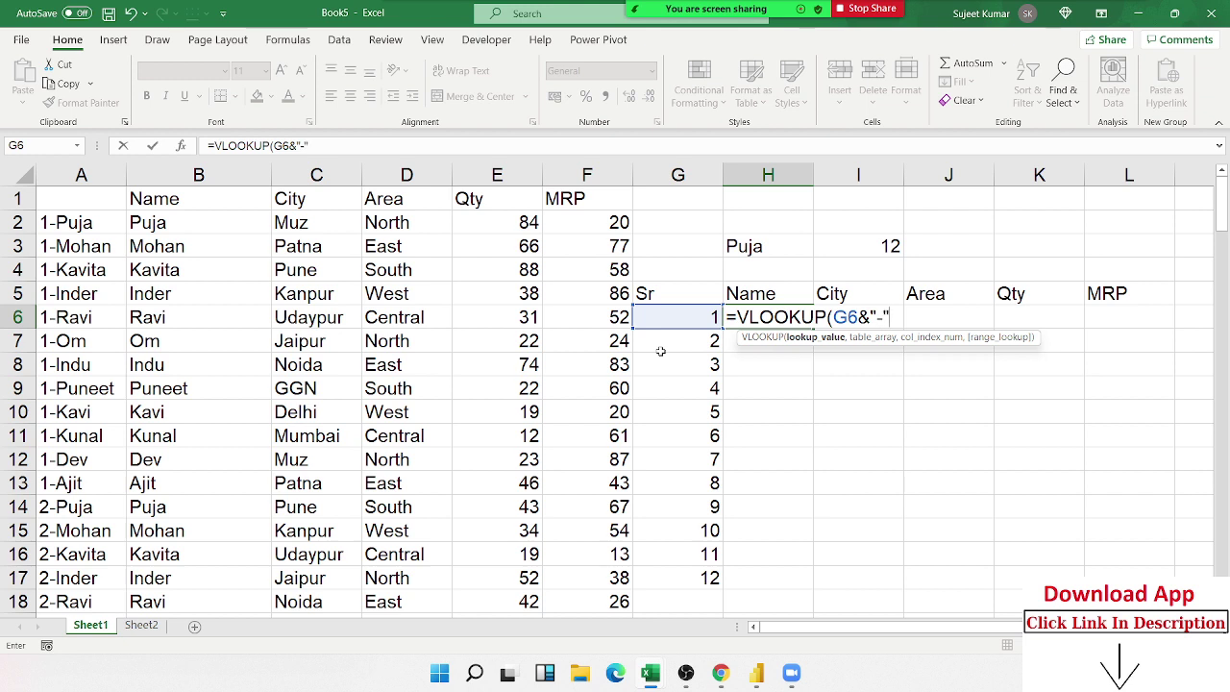
pyautogui.write('*')
pyautogui.press('BackSpace')
pyautogui.write('&')
pyautogui.click(740, 246)
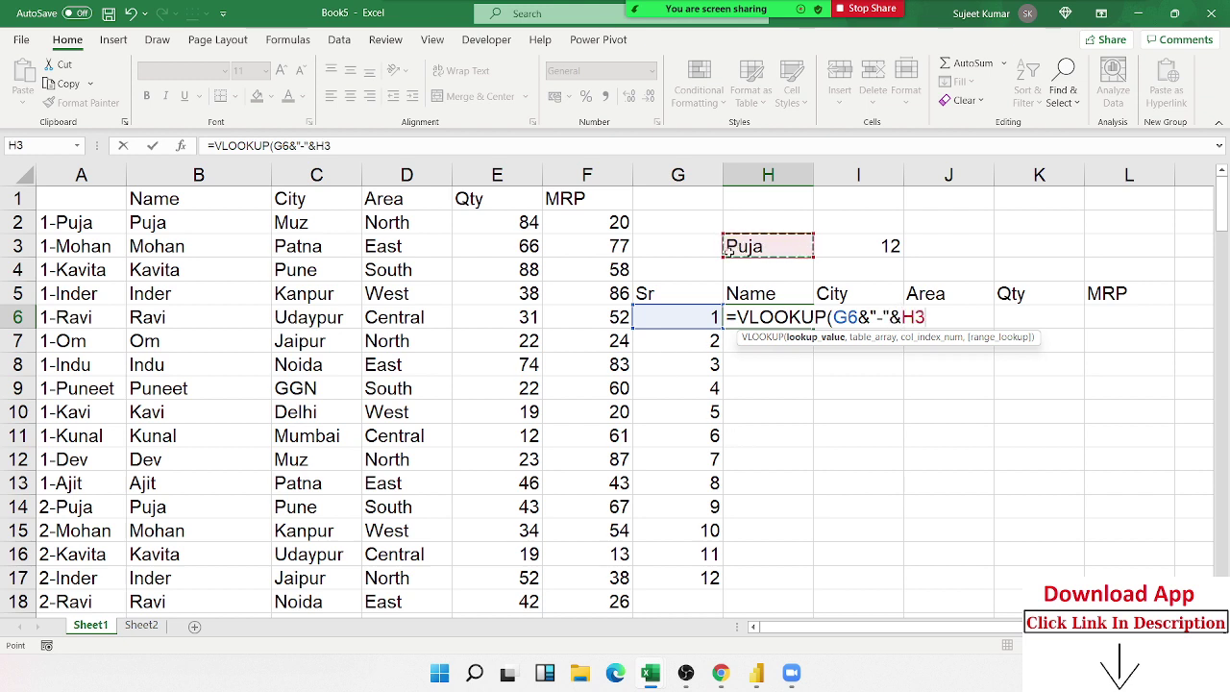
pyautogui.write(',')
# Step: Finish it with table A:F, column MATCH(H5,A1:F1,0) and exact match 0
pyautogui.moveTo(81, 175)
pyautogui.mouseDown()
pyautogui.moveTo(461, 219)
pyautogui.moveTo(557, 212)
pyautogui.mouseUp()
pyautogui.write(',')
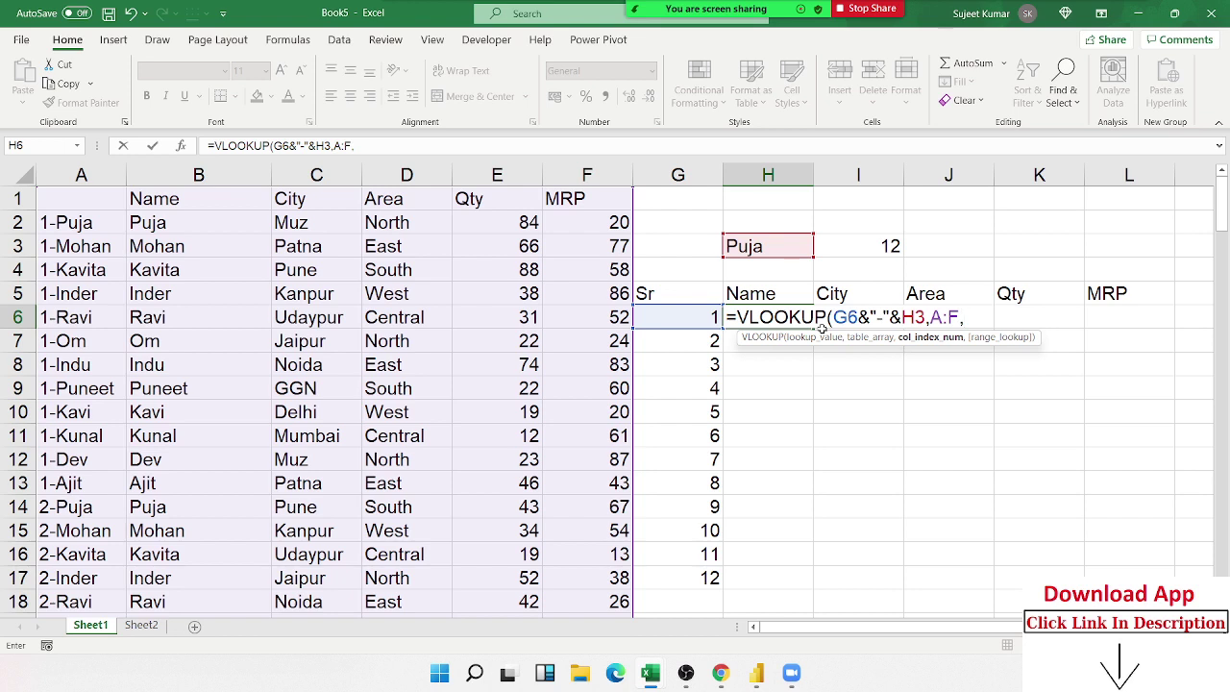
pyautogui.write('ma')
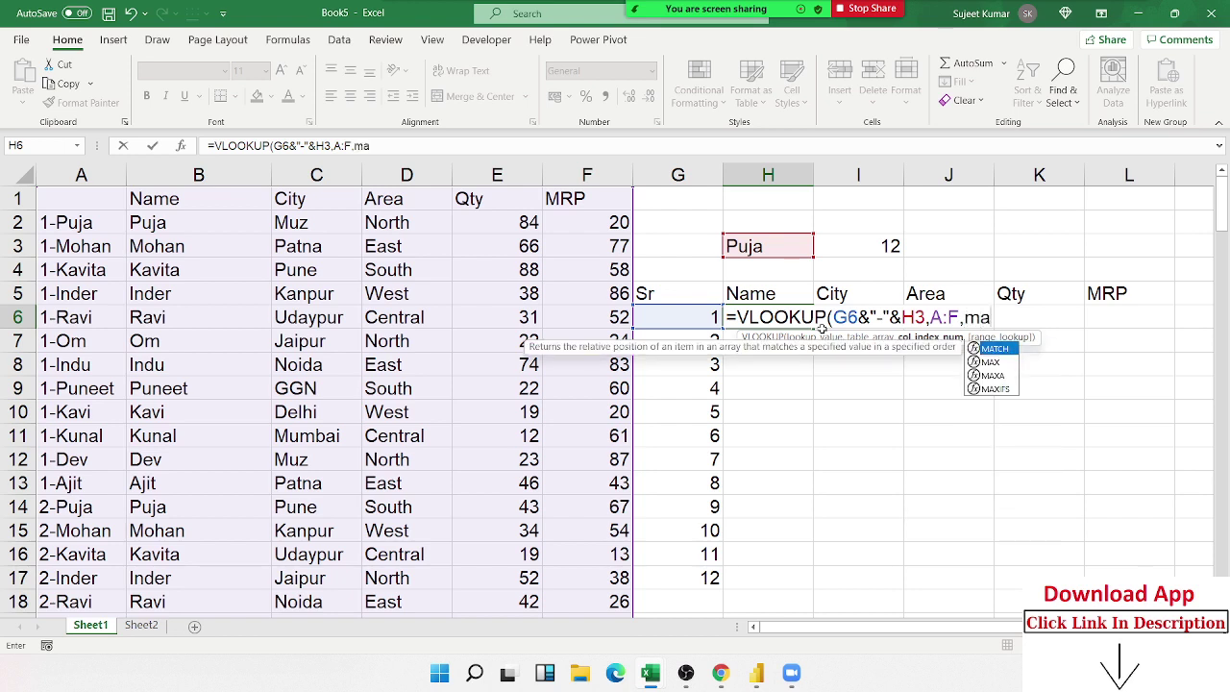
pyautogui.press('Tab')
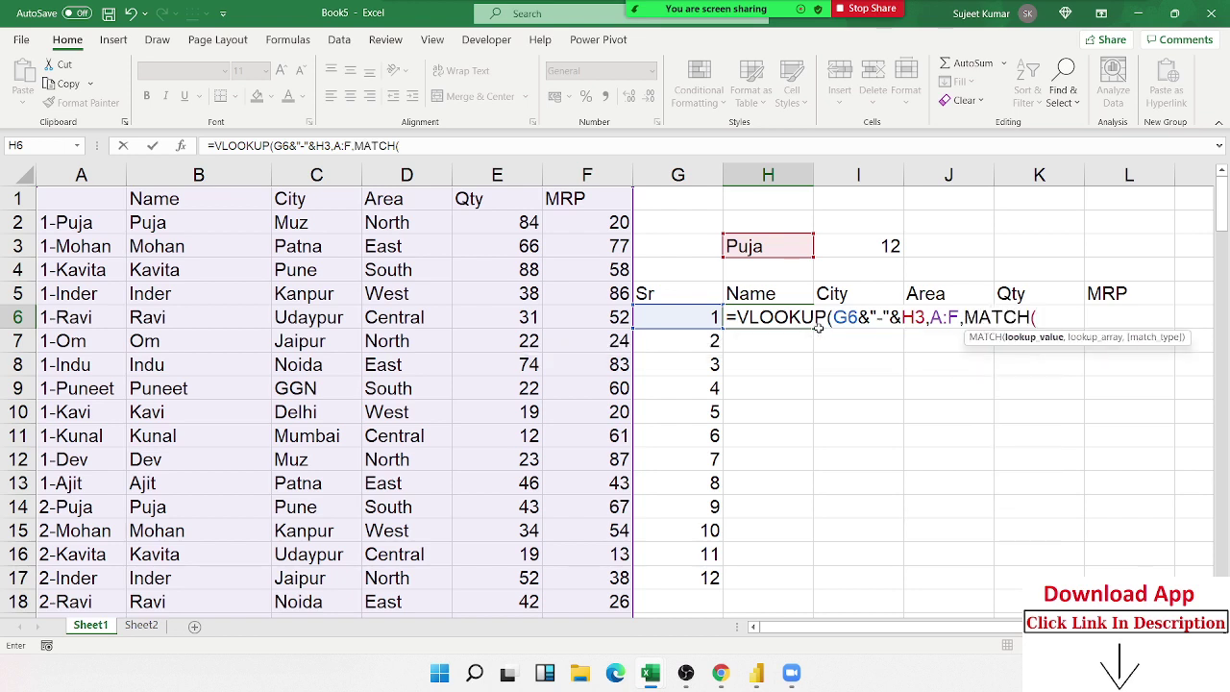
pyautogui.click(768, 280)
pyautogui.write(',')
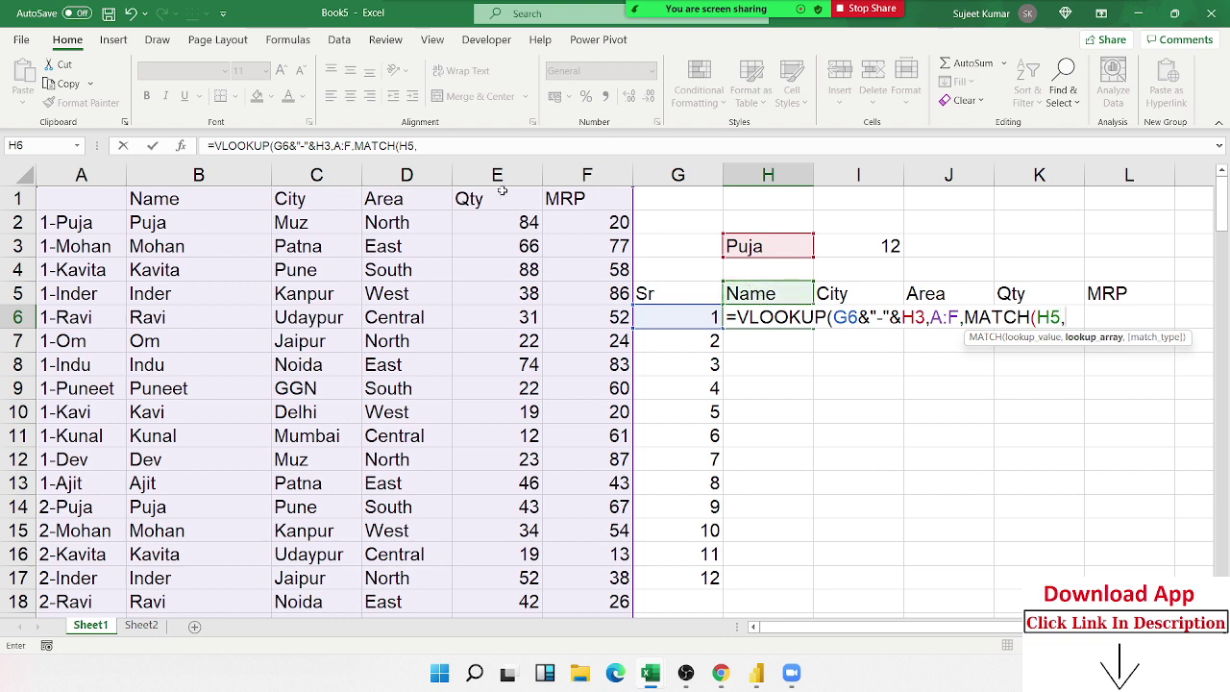
pyautogui.moveTo(612, 202); pyautogui.dragTo(48, 198)
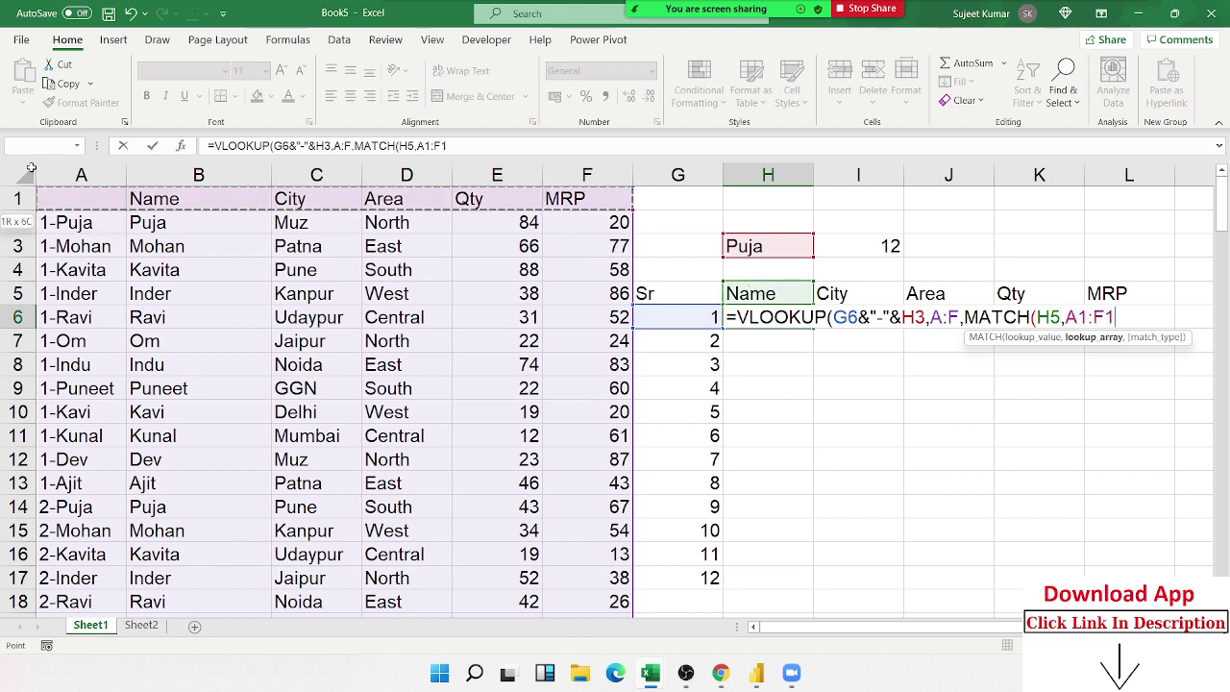
pyautogui.write(',0')
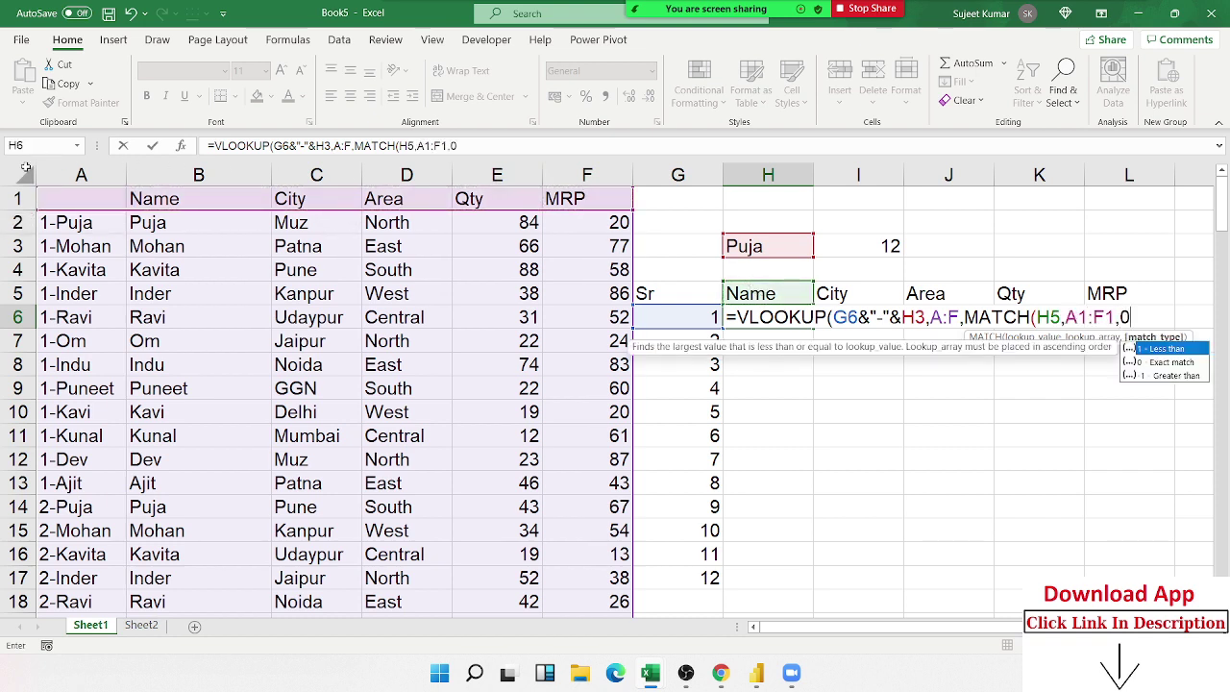
pyautogui.write('),0')
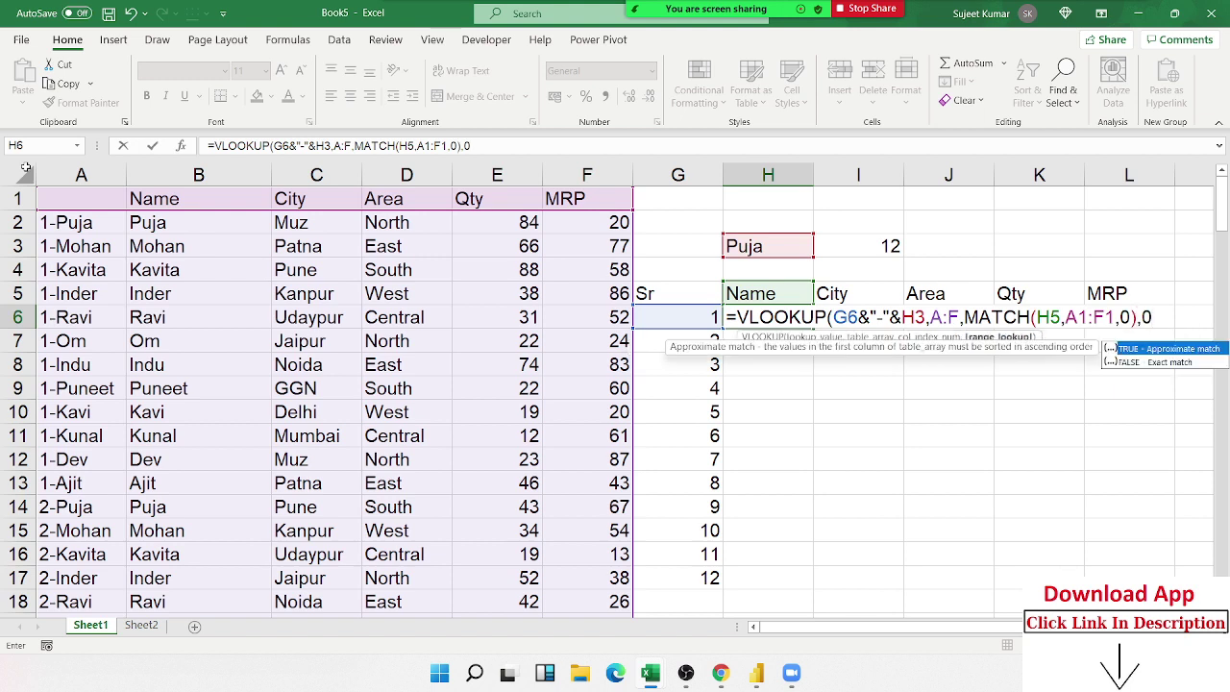
pyautogui.write(')')
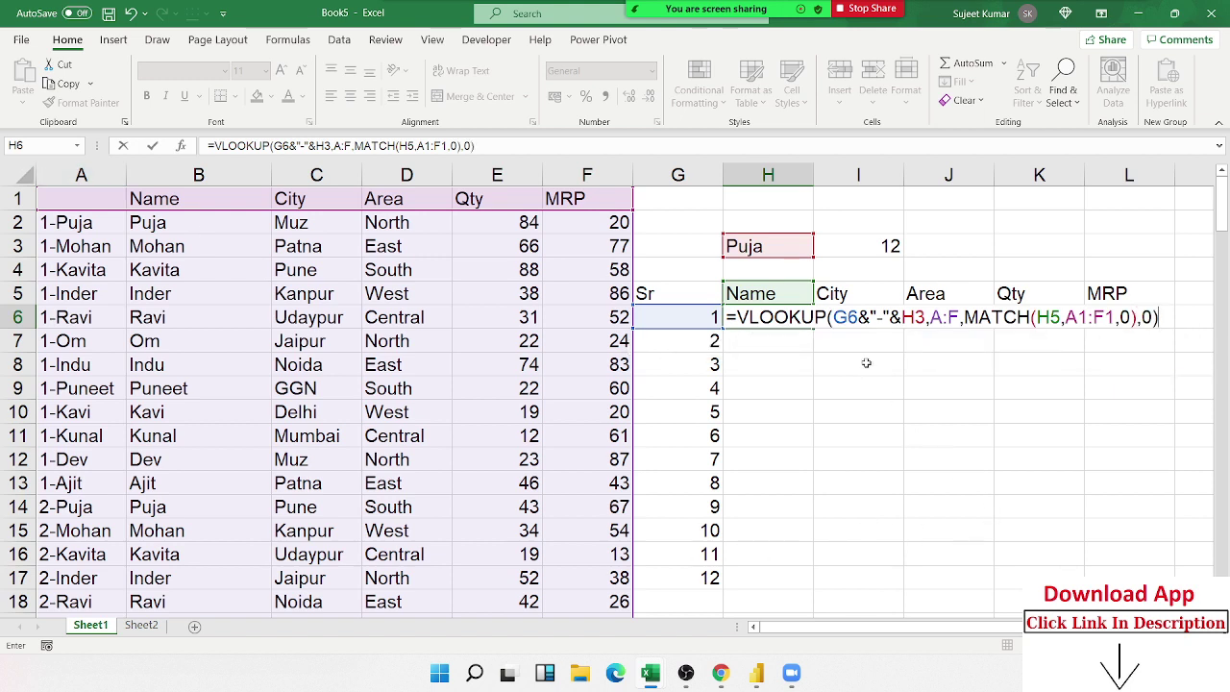
pyautogui.click(846, 318)
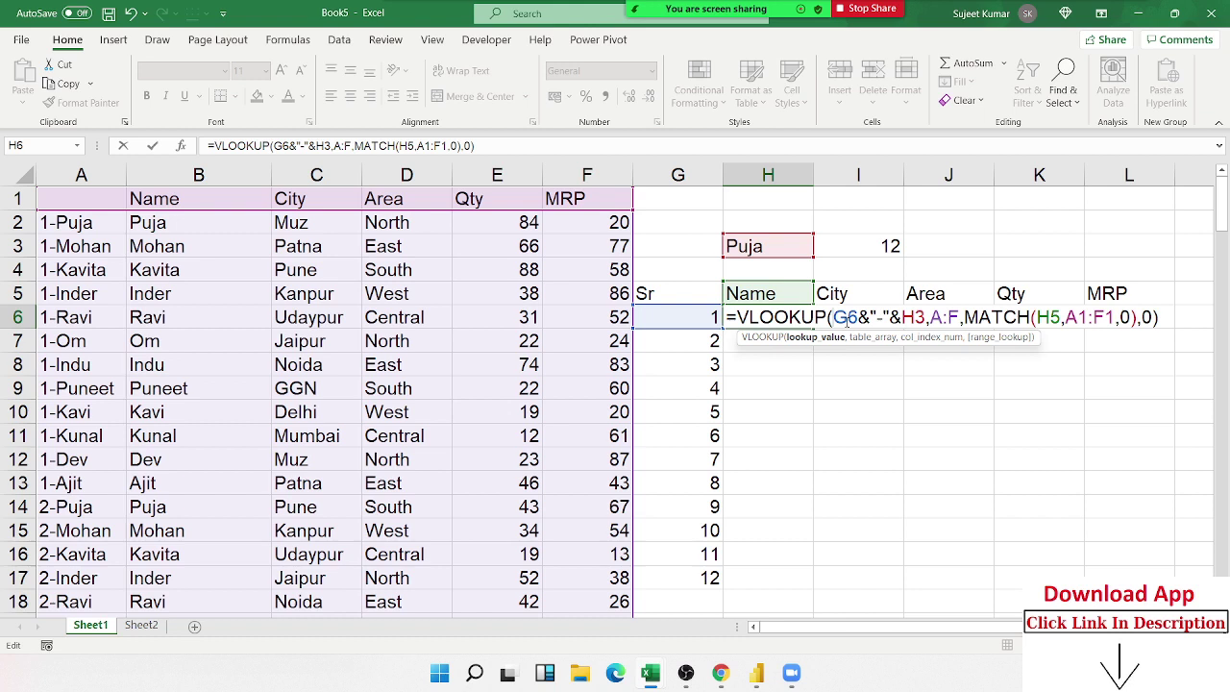
# Step: Anchor the H6 references as $G6, $H$3, H$5 and $A$1:$F$1
pyautogui.write('$')
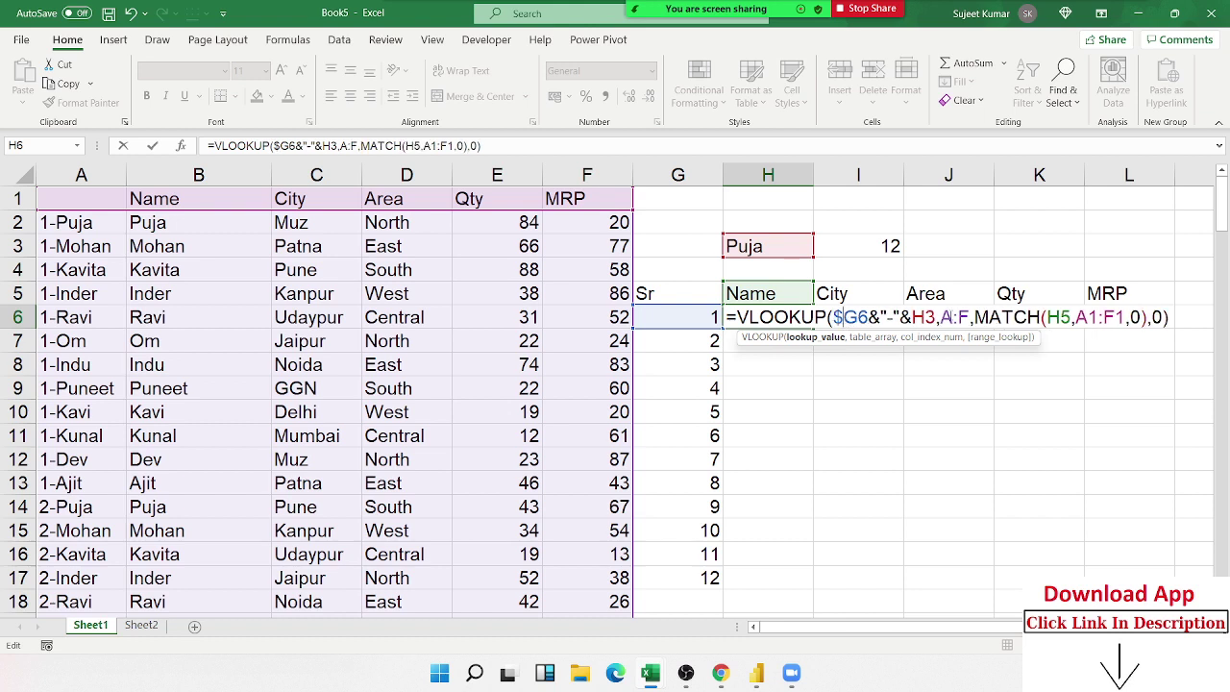
pyautogui.moveTo(925, 317); pyautogui.dragTo(989, 317)
pyautogui.press('F4')
pyautogui.press('F4')
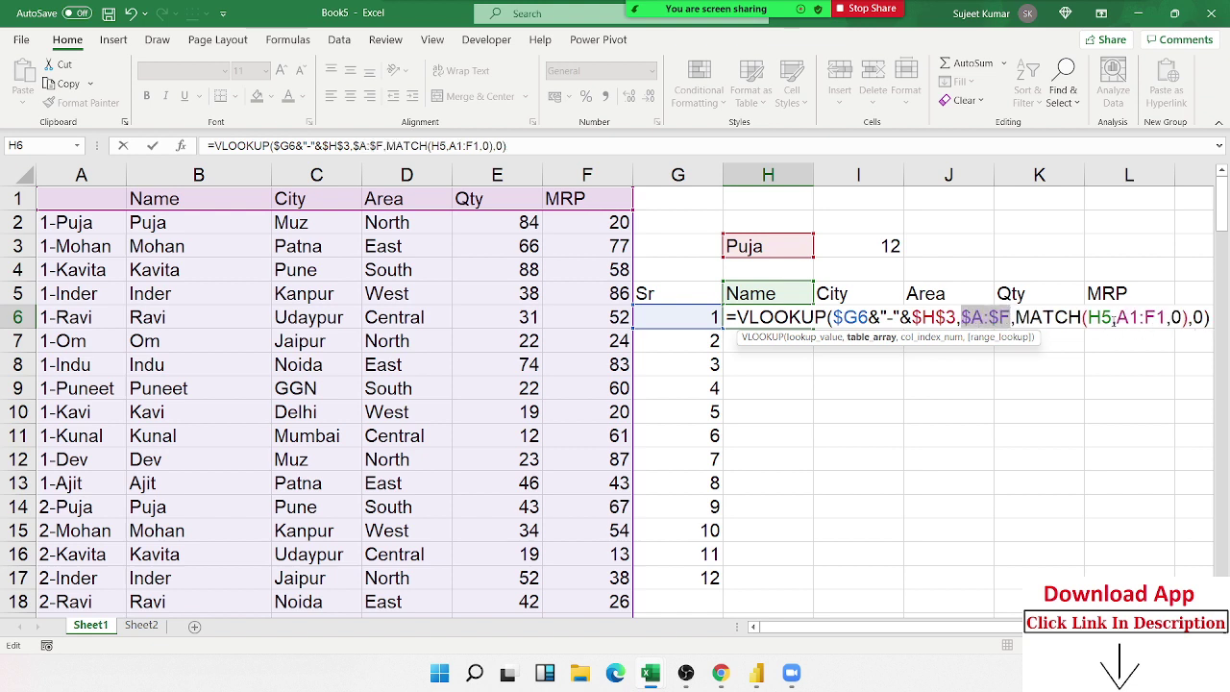
pyautogui.click(1101, 317)
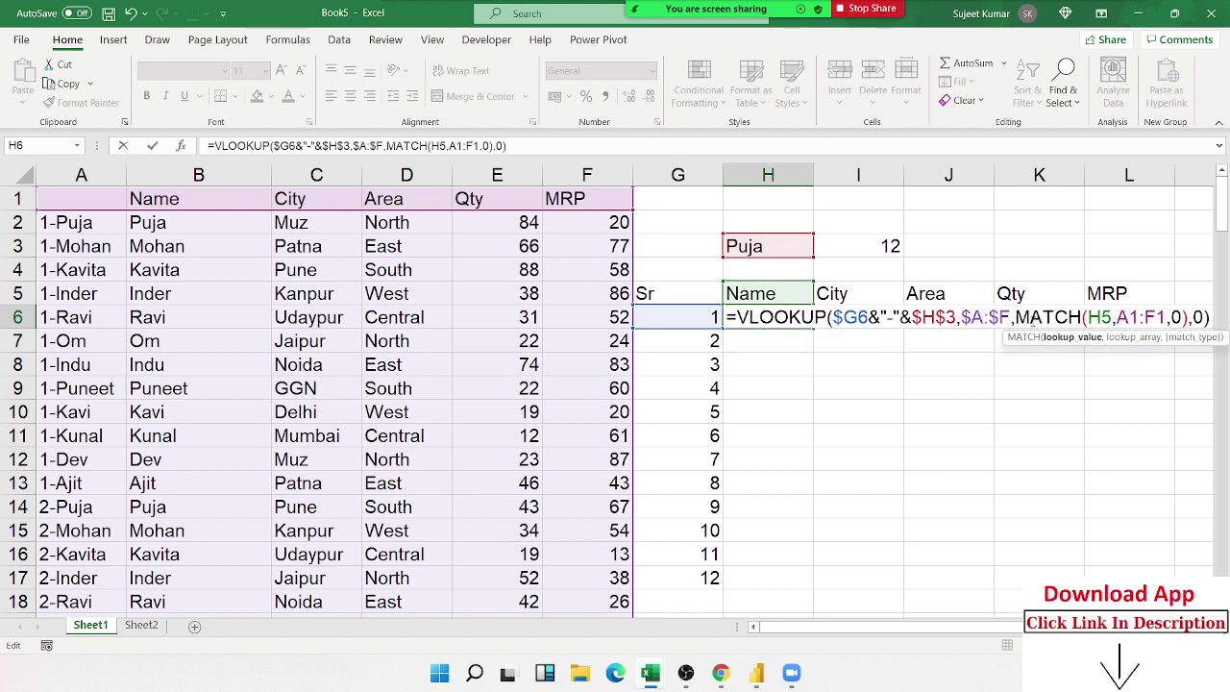
pyautogui.press('F4')
pyautogui.press('F4')
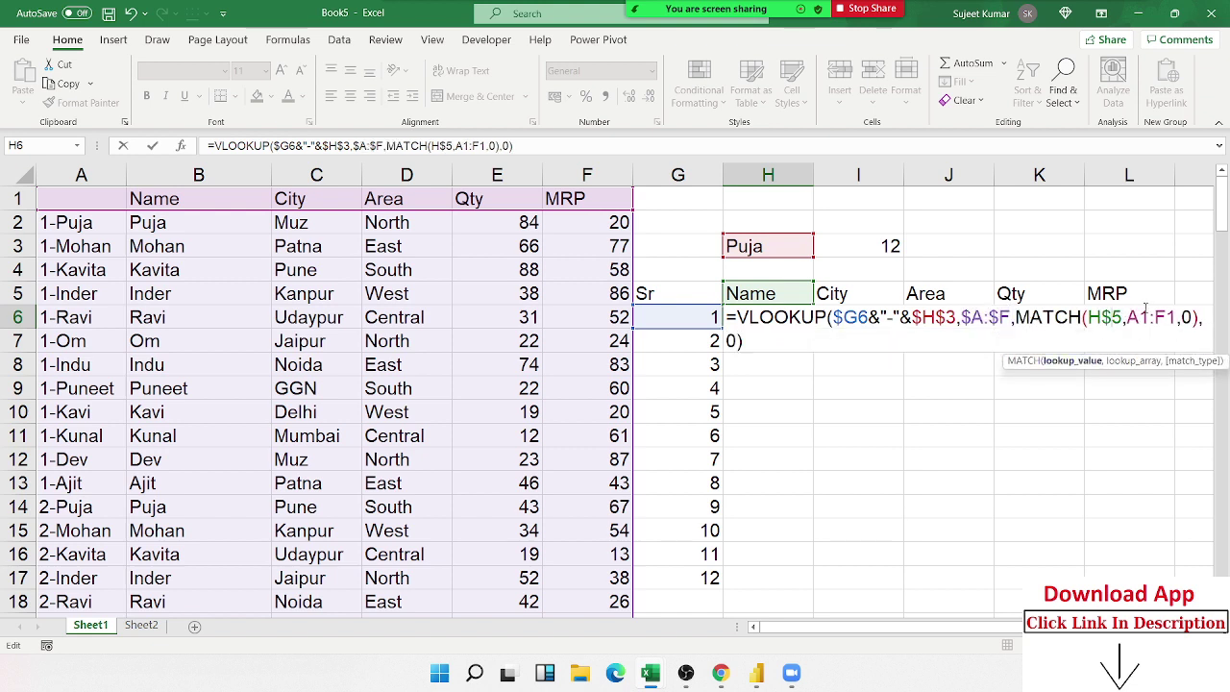
pyautogui.click(1143, 312)
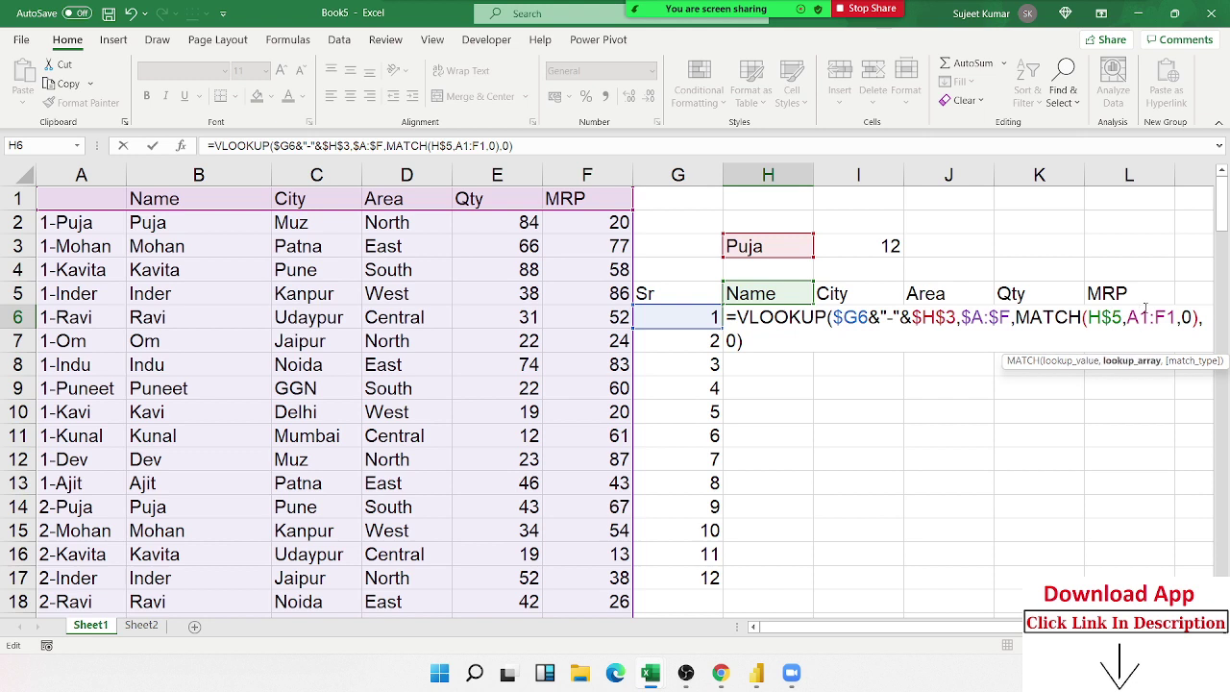
pyautogui.press('F4')
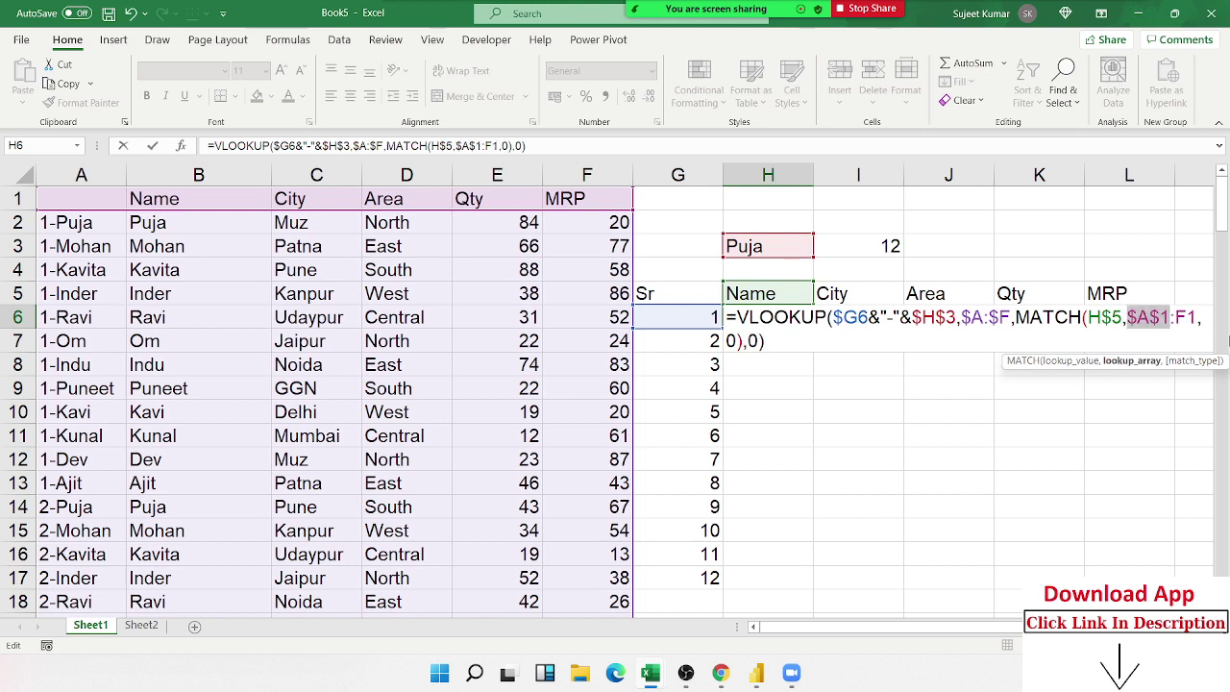
pyautogui.click(1188, 317)
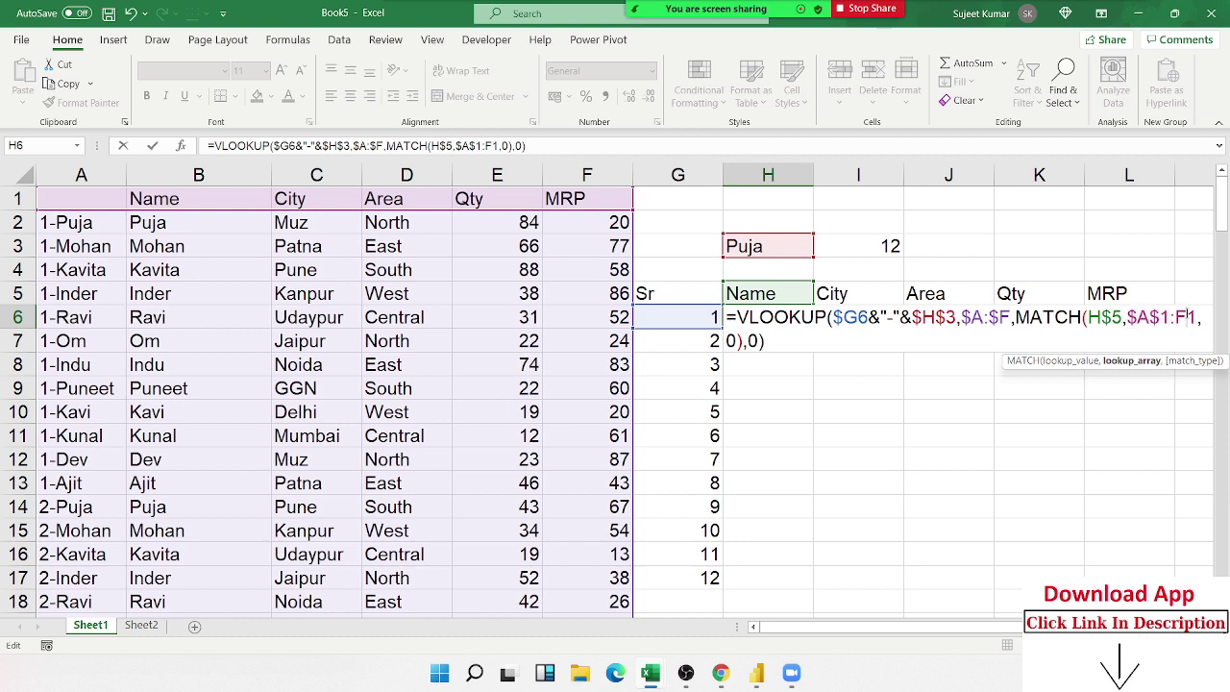
pyautogui.press('F4')
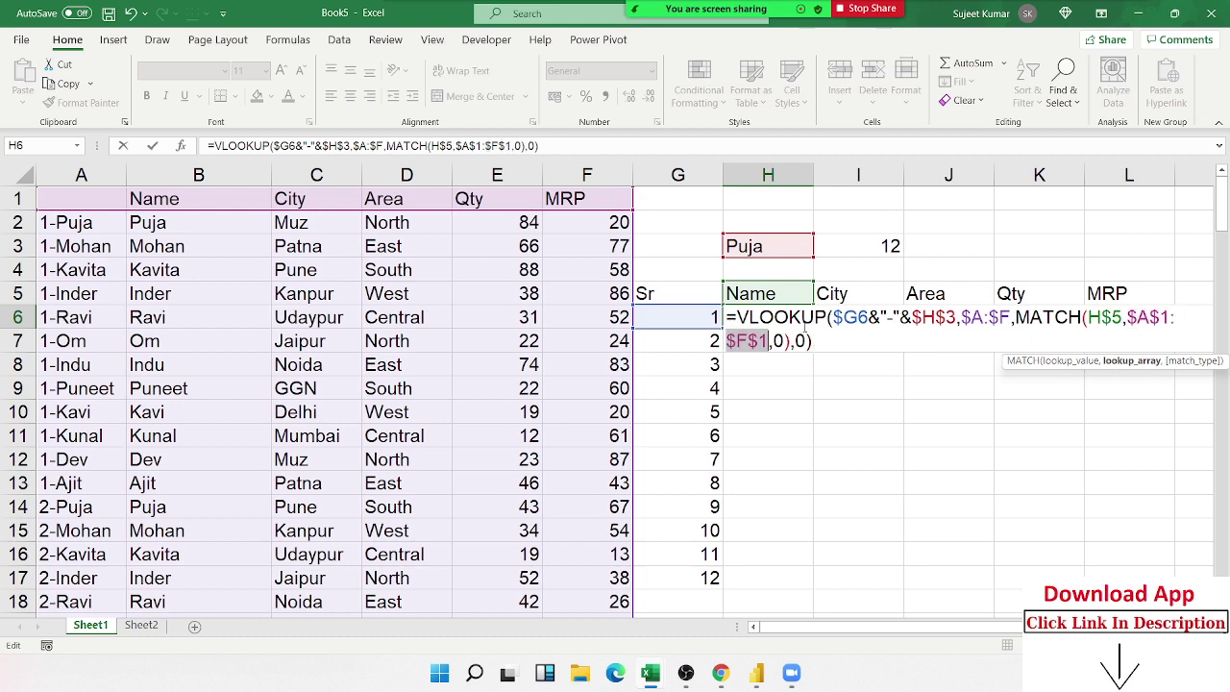
# Step: Wrap the H6 lookup in IFERROR returning blank and enter it, accepting the correction
pyautogui.press('End')
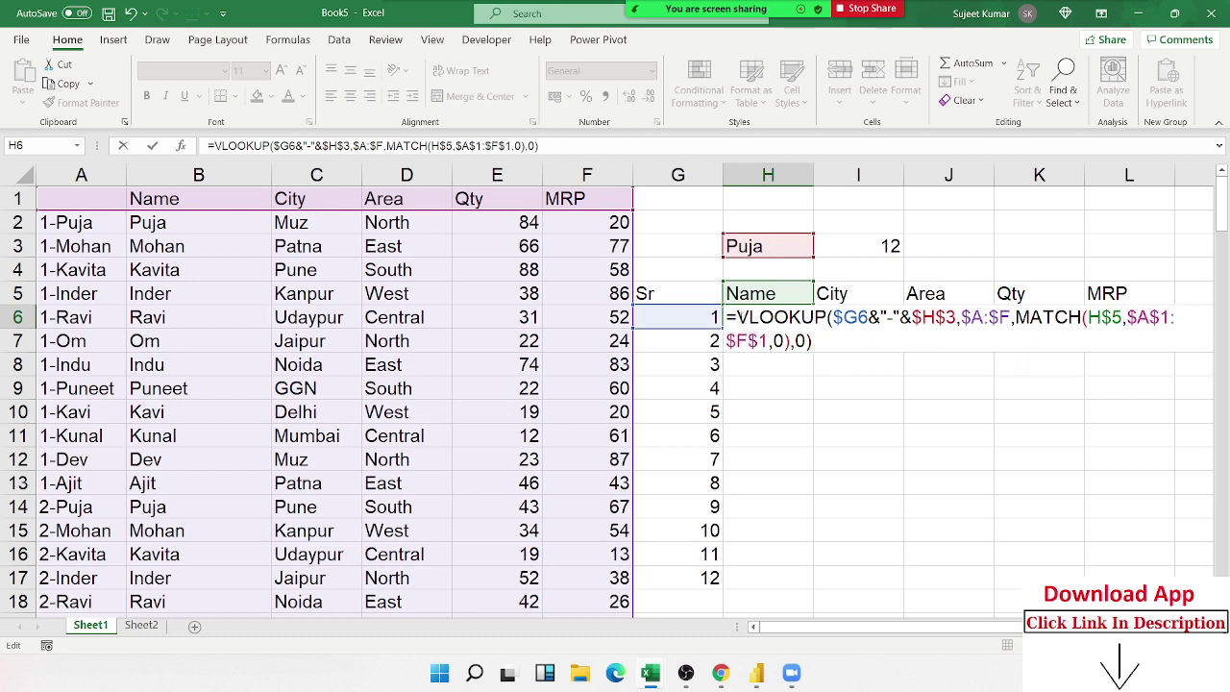
pyautogui.write('if')
pyautogui.press('Down')
pyautogui.press('Tab')
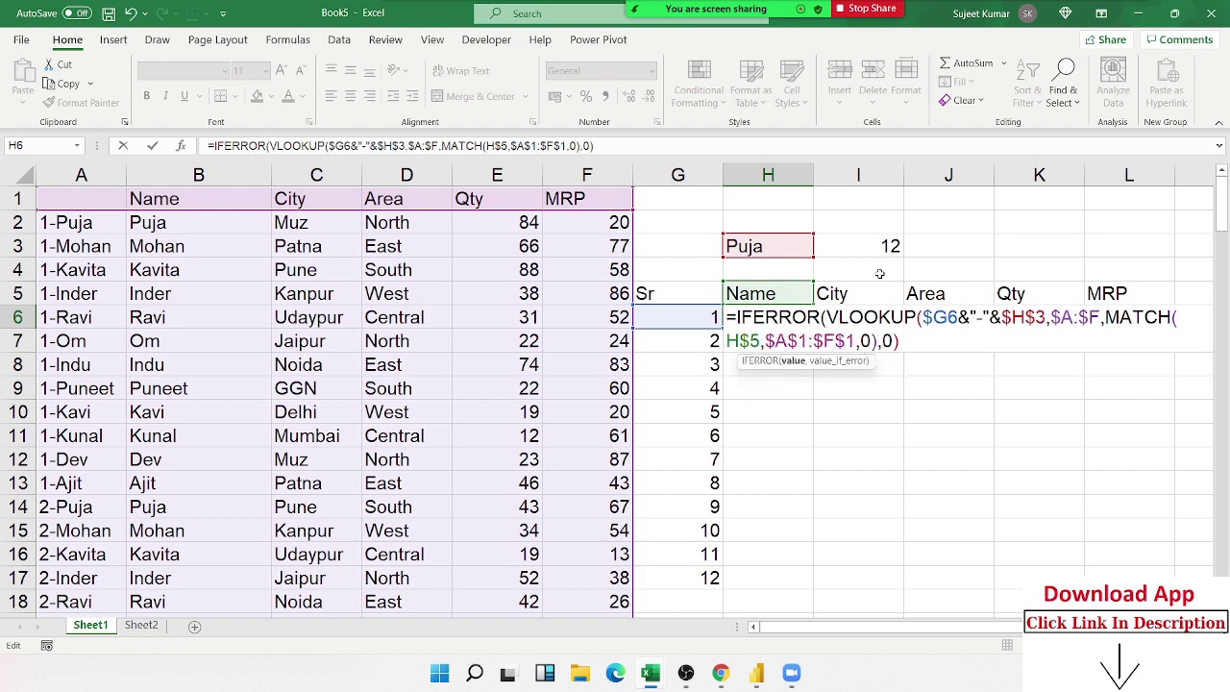
pyautogui.write(',')
pyautogui.press('Return')
pyautogui.press('Return')
pyautogui.press('Up')
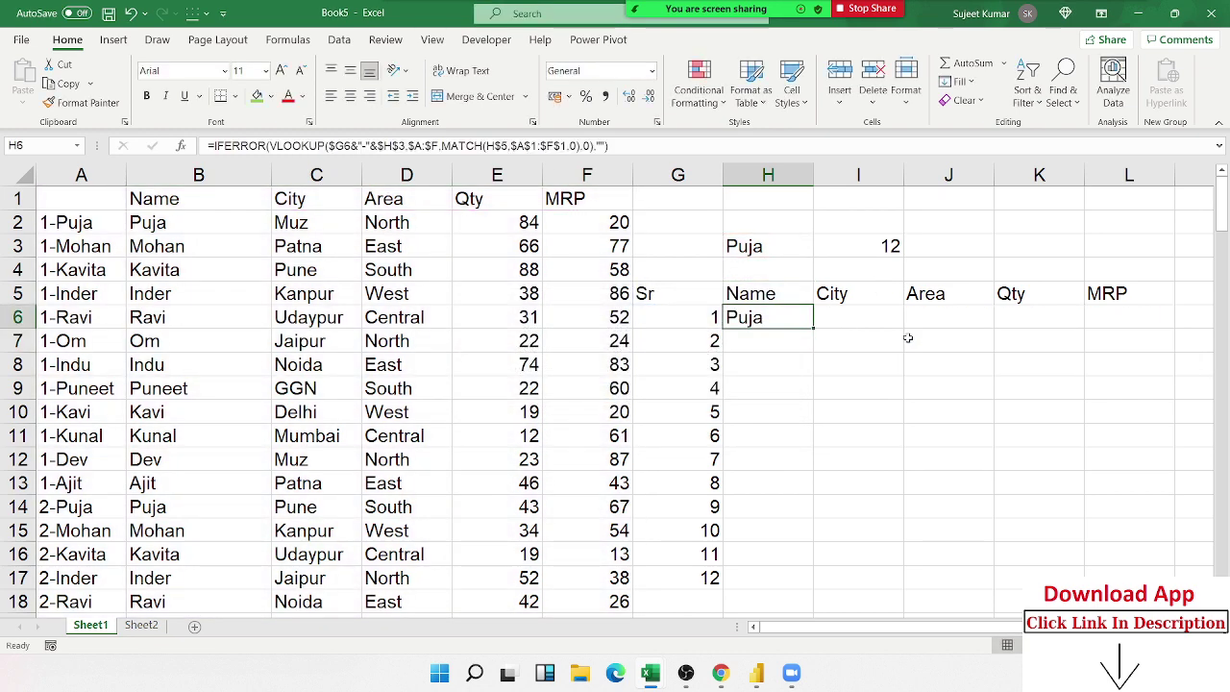
# Step: Copy the H6 lookup across to L6 and fill it down to row 17
pyautogui.moveTo(776, 314); pyautogui.dragTo(1102, 319)
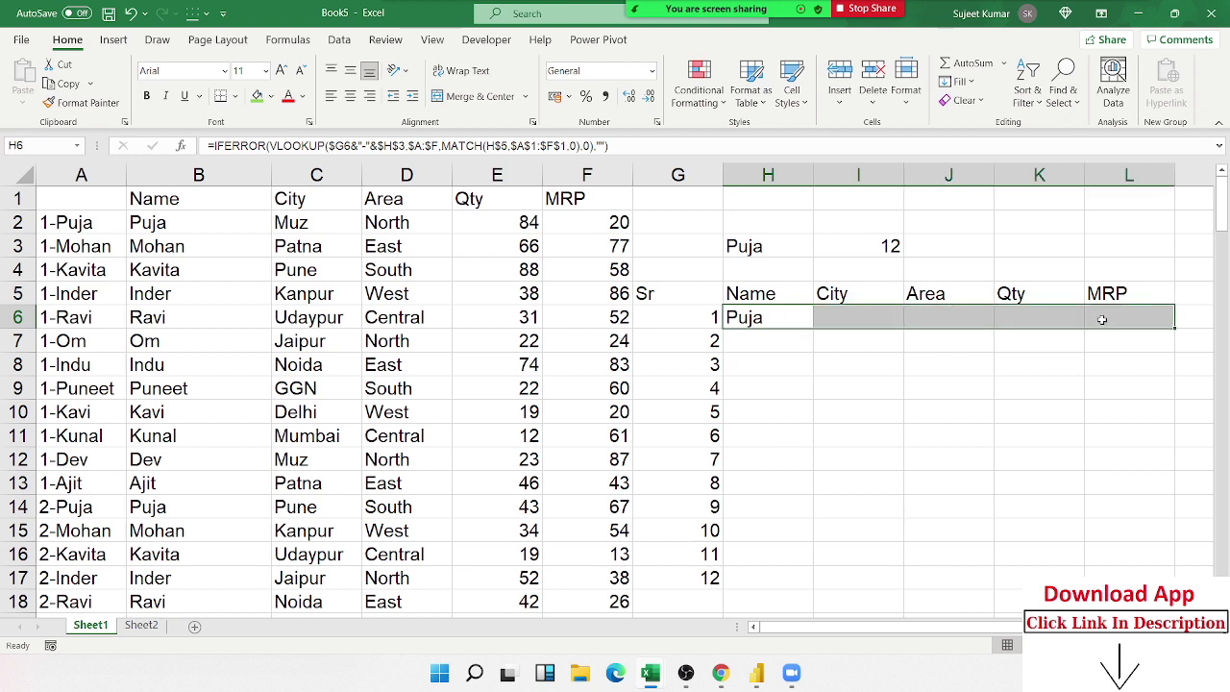
pyautogui.hotkey('ctrl', 'r')
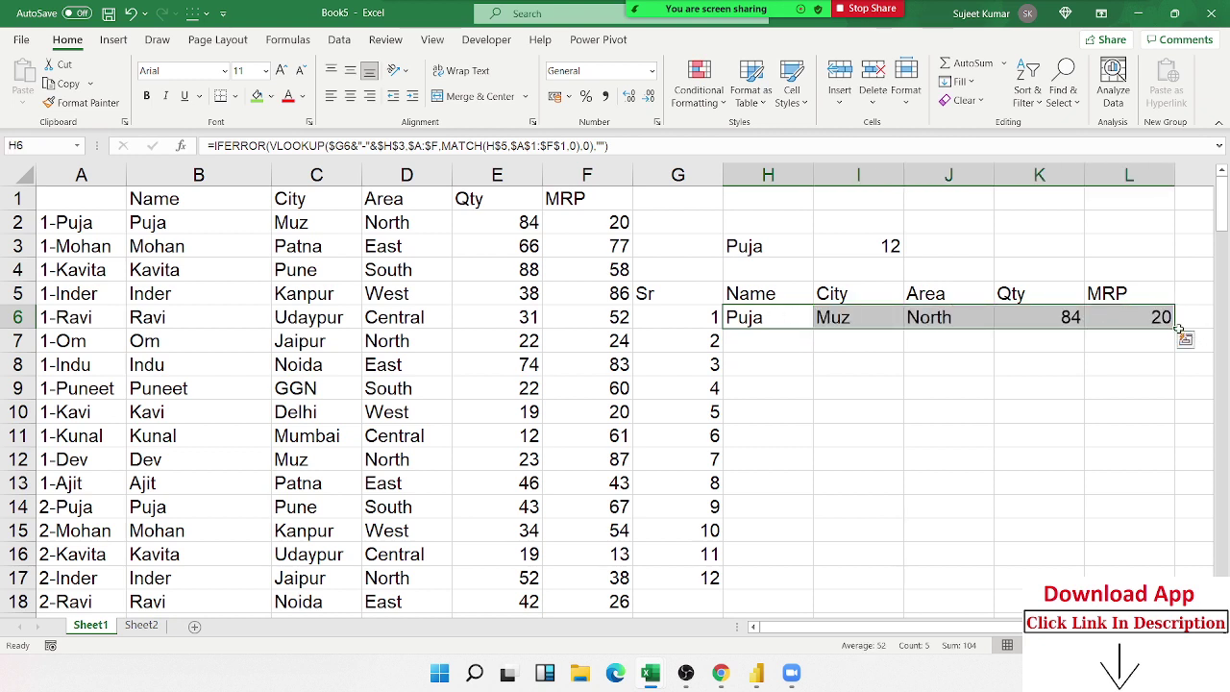
pyautogui.moveTo(1174, 327); pyautogui.dragTo(1153, 605)
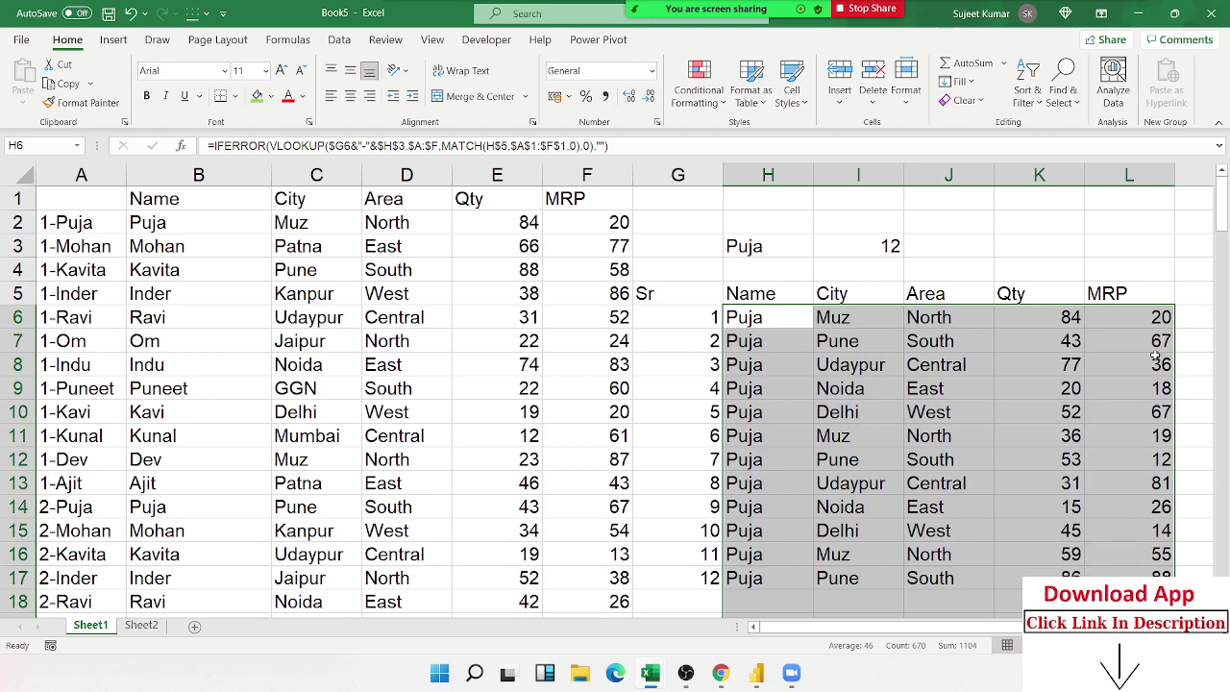
pyautogui.scroll(-5, 1107, 424)
pyautogui.scroll(2, 1091, 444)
pyautogui.scroll(1, 1091, 447)
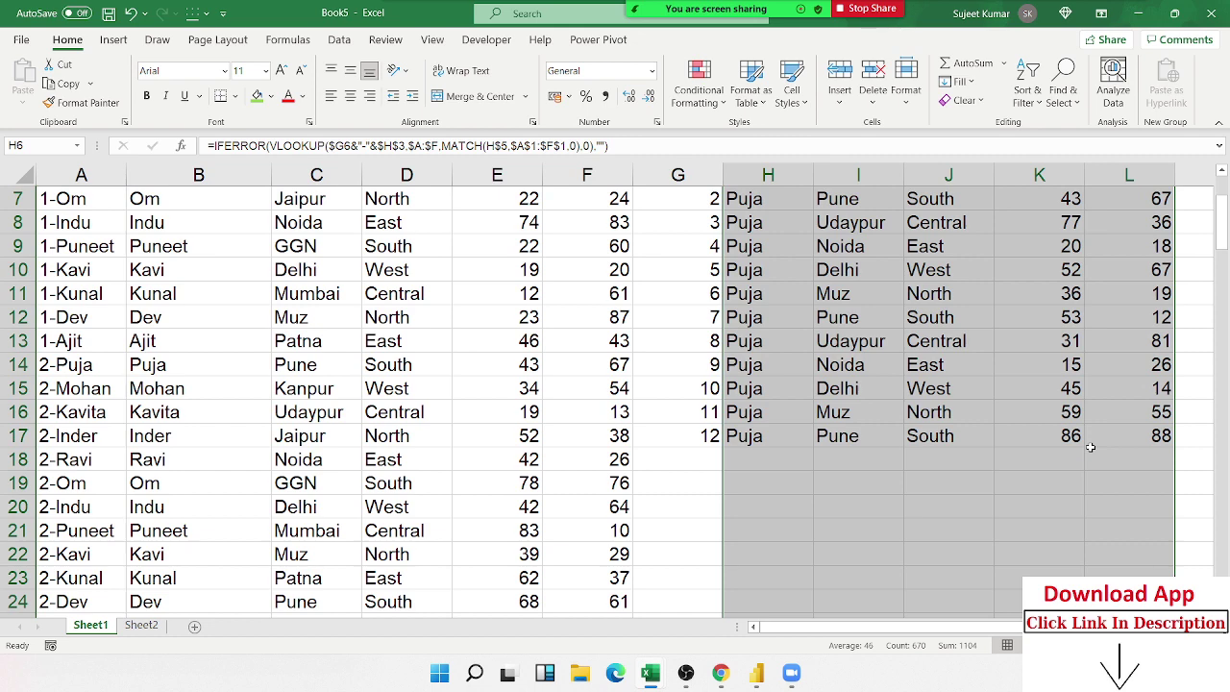
pyautogui.scroll(2, 1139, 388)
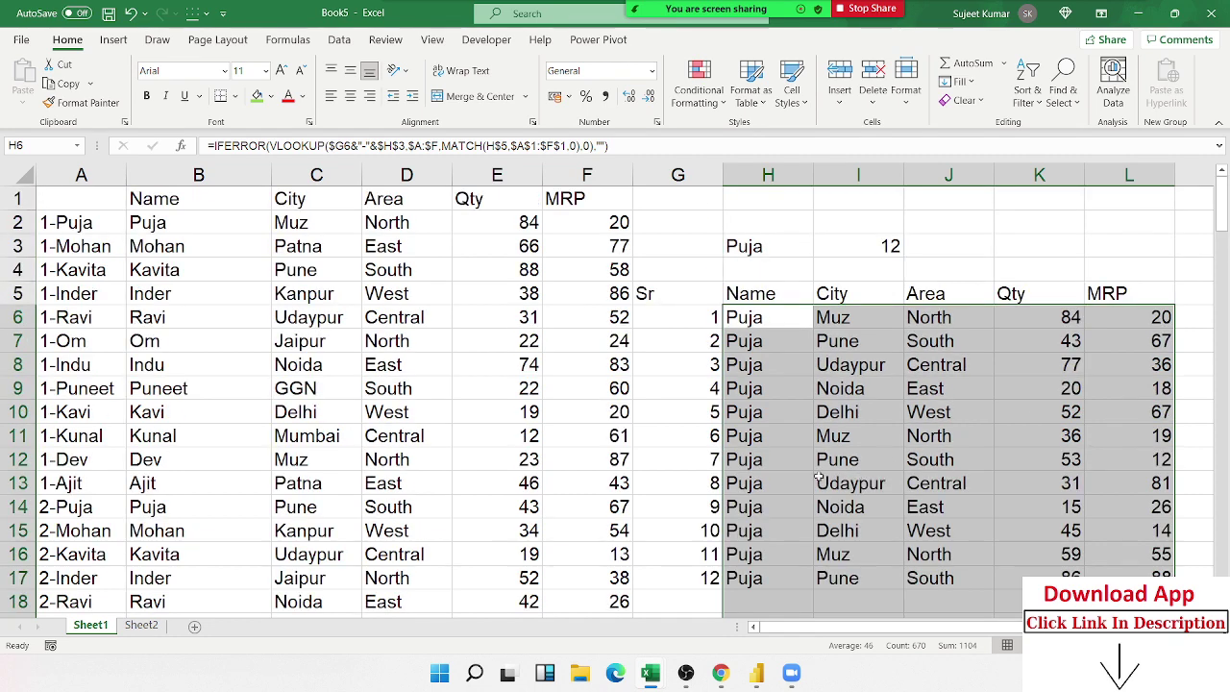
pyautogui.click(708, 340)
pyautogui.scroll(-1, 577, 269)
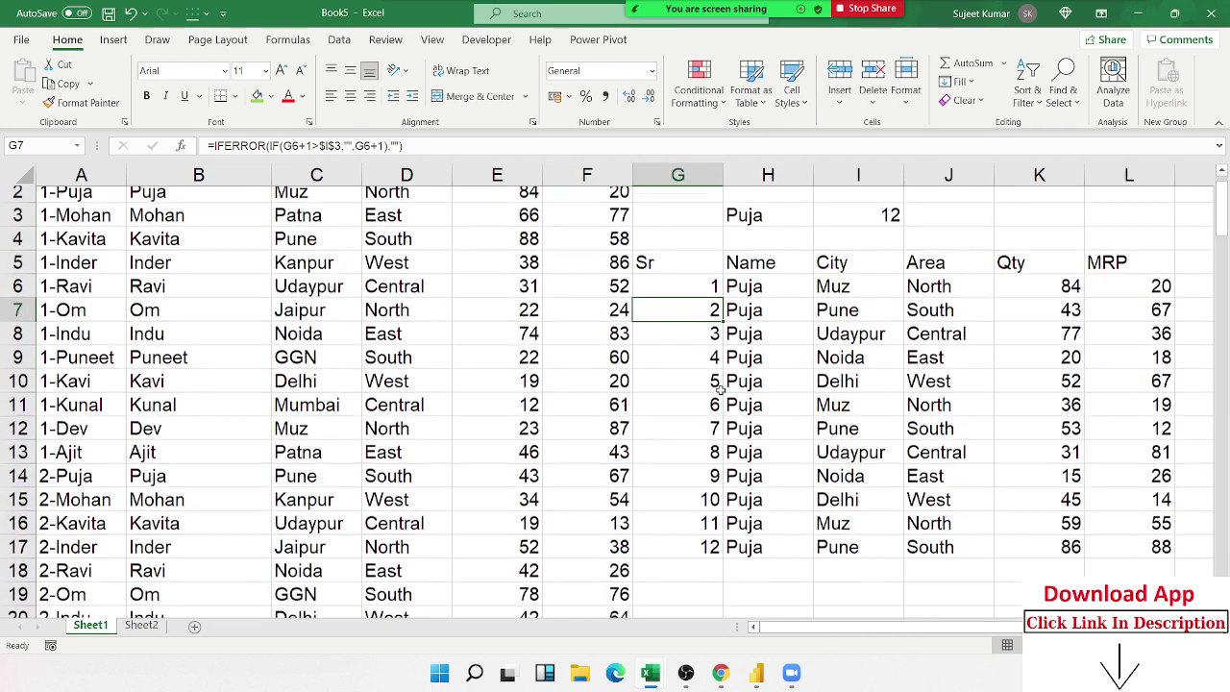
pyautogui.scroll(-2, 500, 231)
pyautogui.scroll(3, 433, 193)
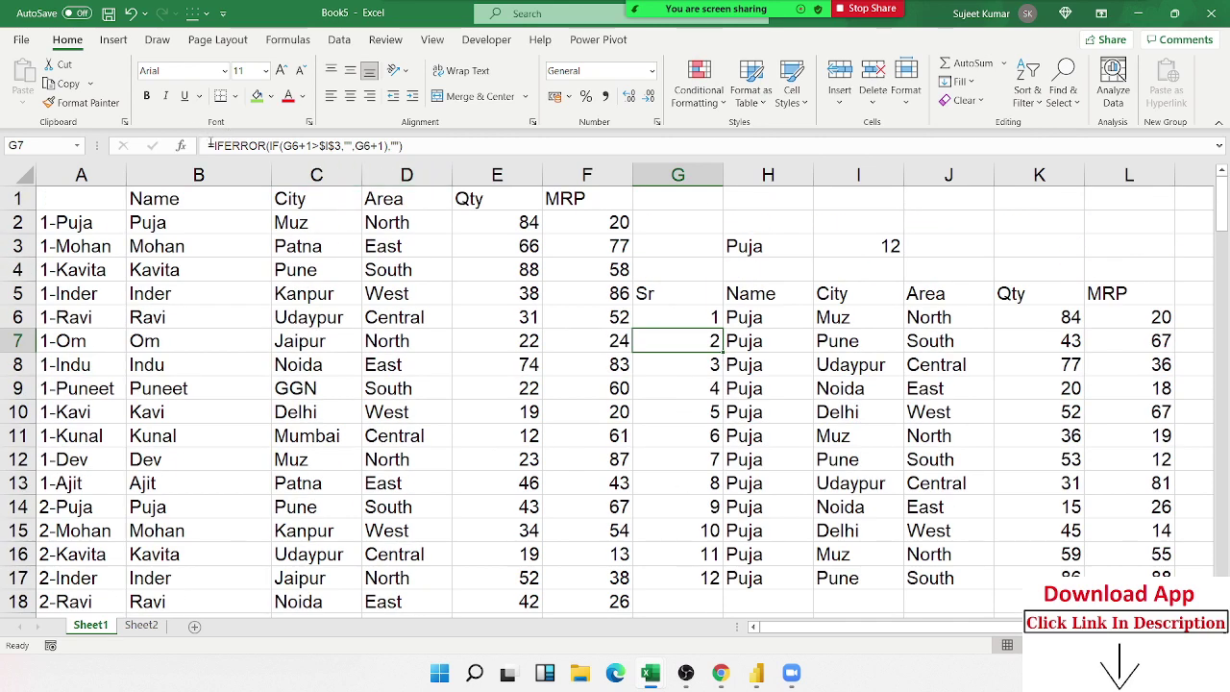
# Step: Wrap G7 in IF(G6=I3,"Total",…) so the series ends with Total
pyautogui.click(210, 145)
pyautogui.write('if')
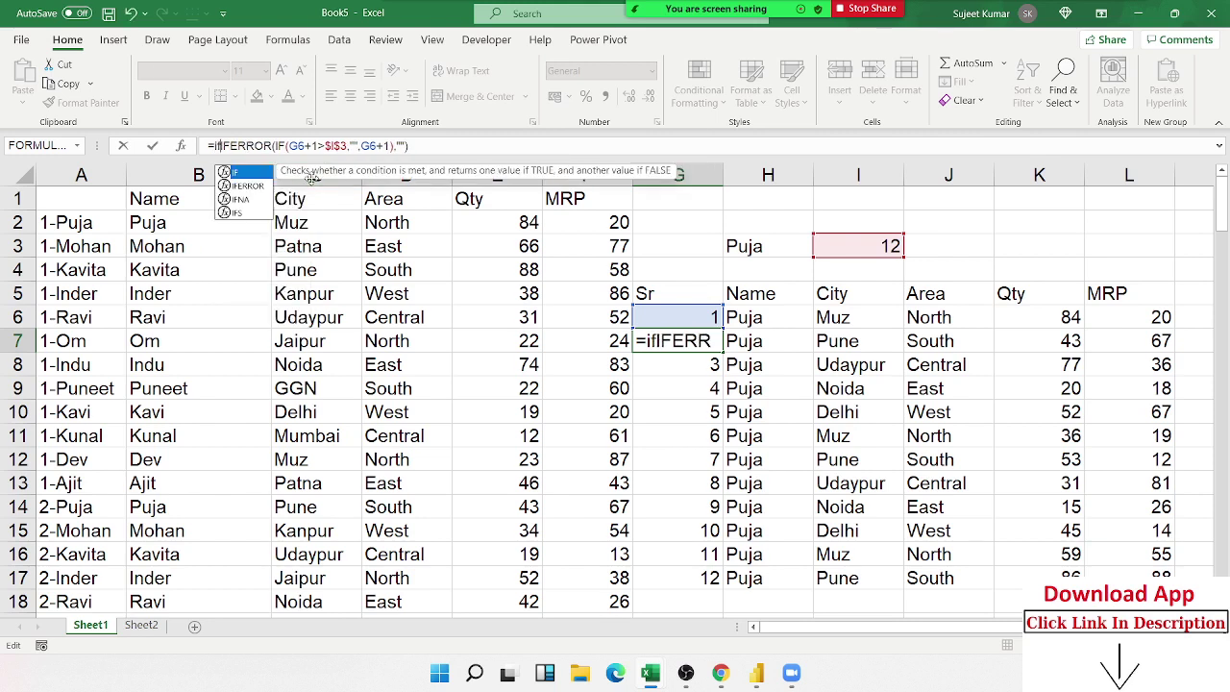
pyautogui.press('Tab')
pyautogui.click(699, 314)
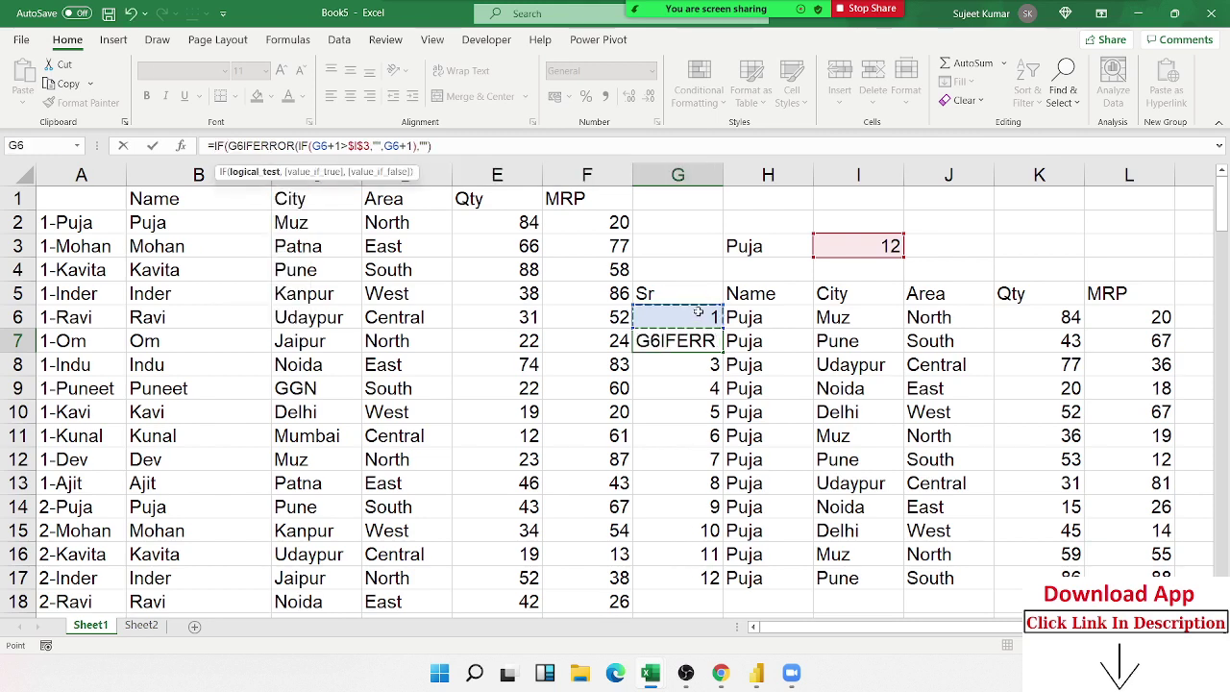
pyautogui.write('=')
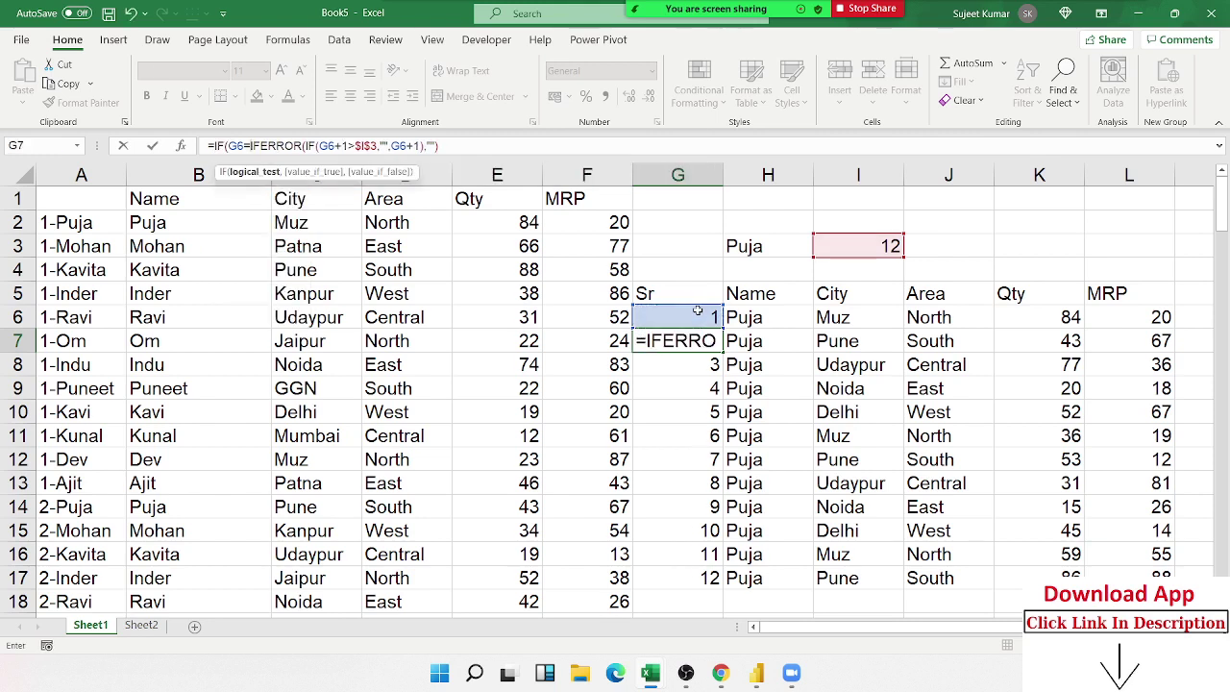
pyautogui.click(885, 246)
pyautogui.write(',"')
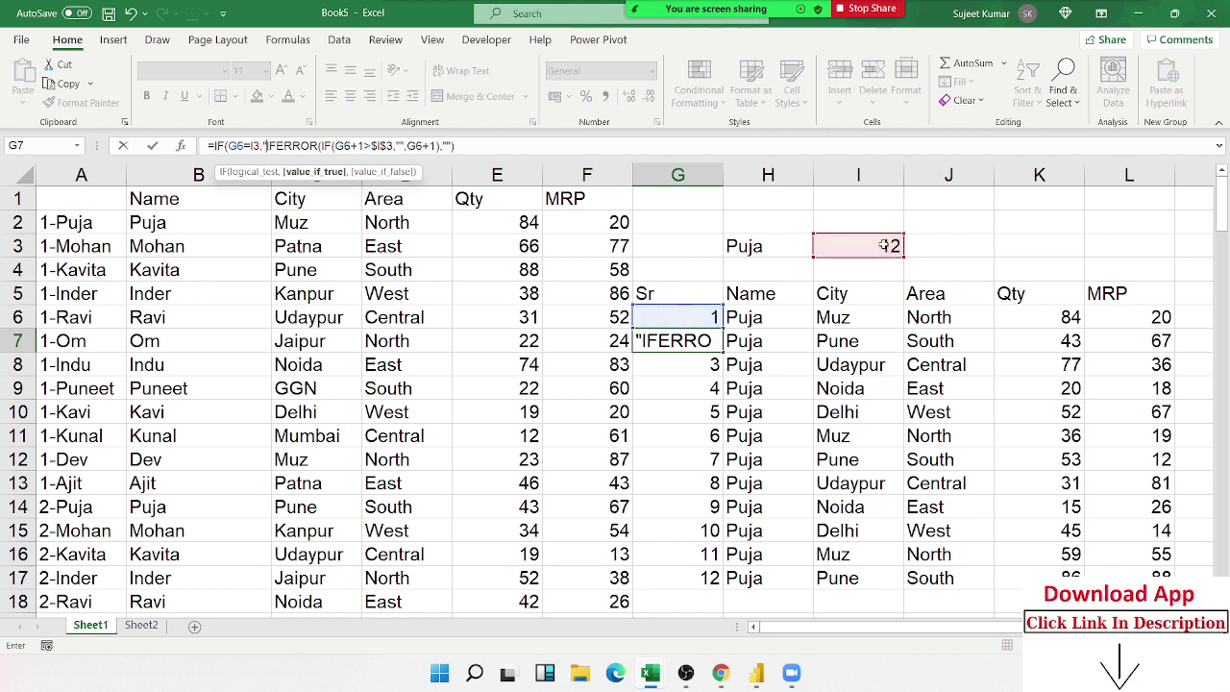
pyautogui.write('Total"')
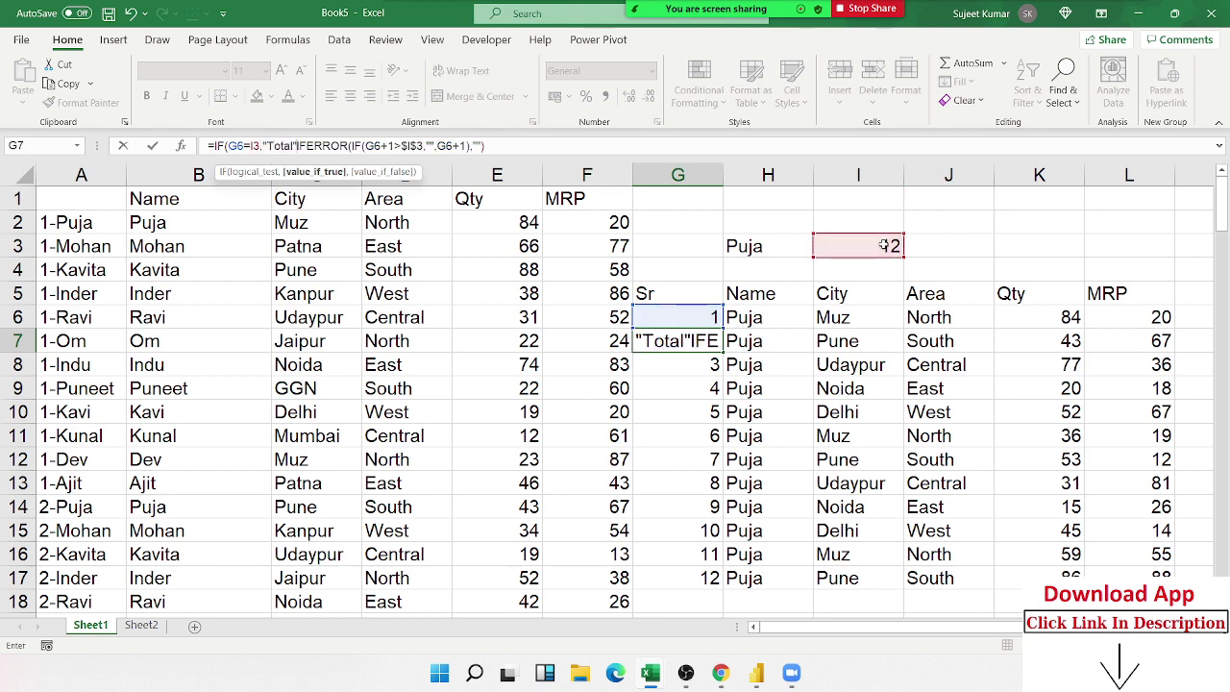
pyautogui.write(',')
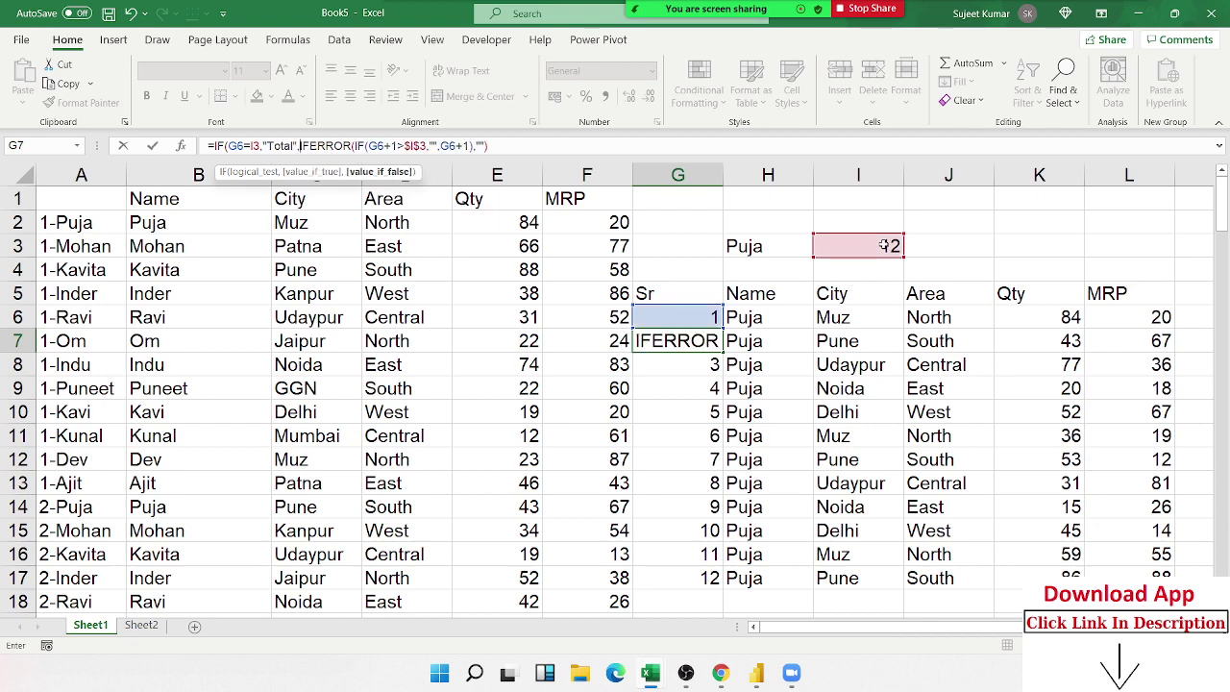
pyautogui.press('Return')
pyautogui.press('Return')
pyautogui.press('Up')
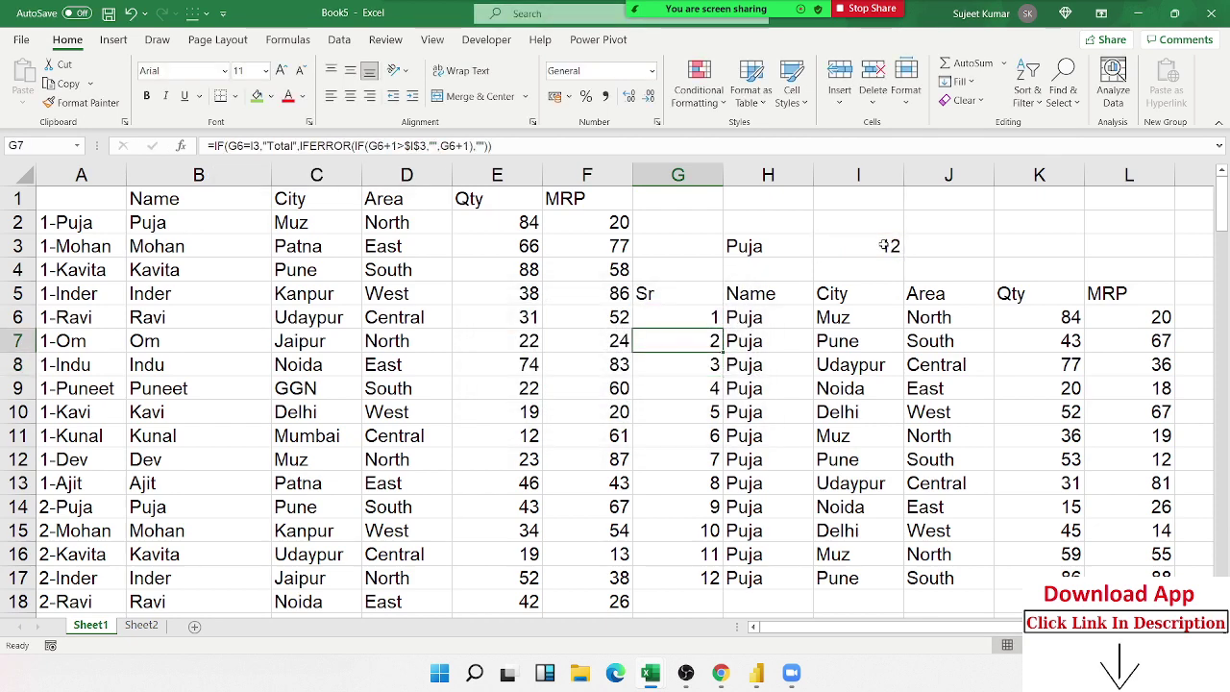
# Step: Make I3 absolute in G7 and copy the formula down to G18
pyautogui.click(252, 146)
pyautogui.press('F4')
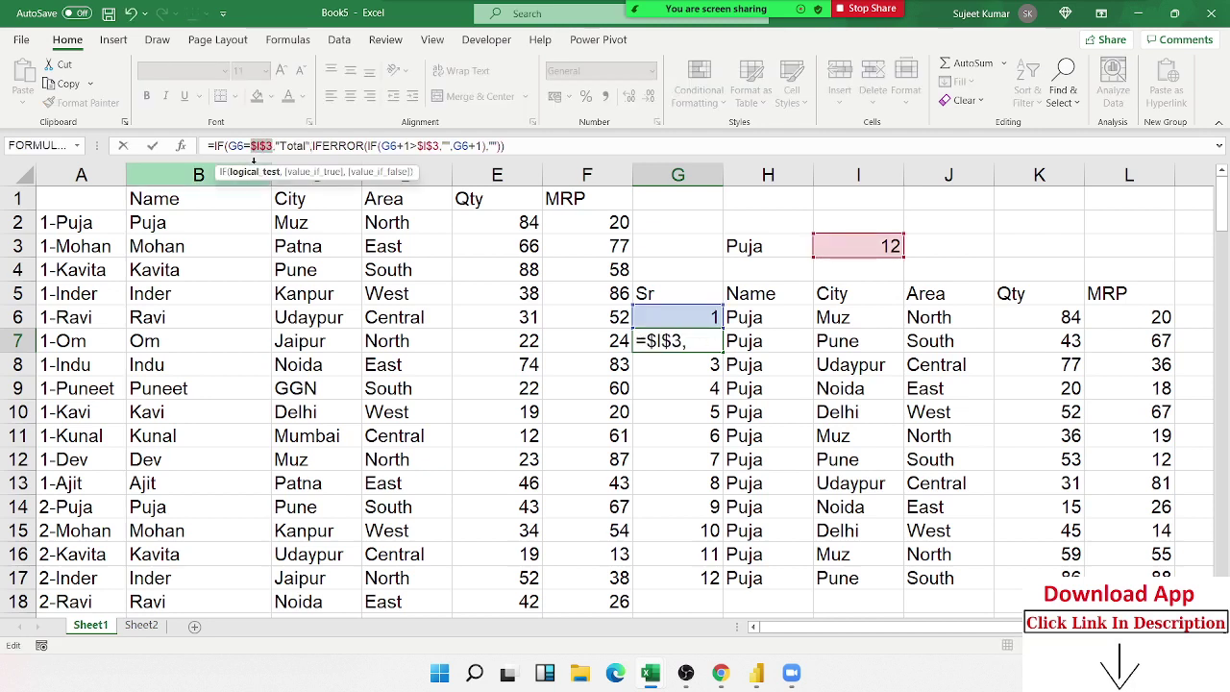
pyautogui.press('Return')
pyautogui.click(715, 340)
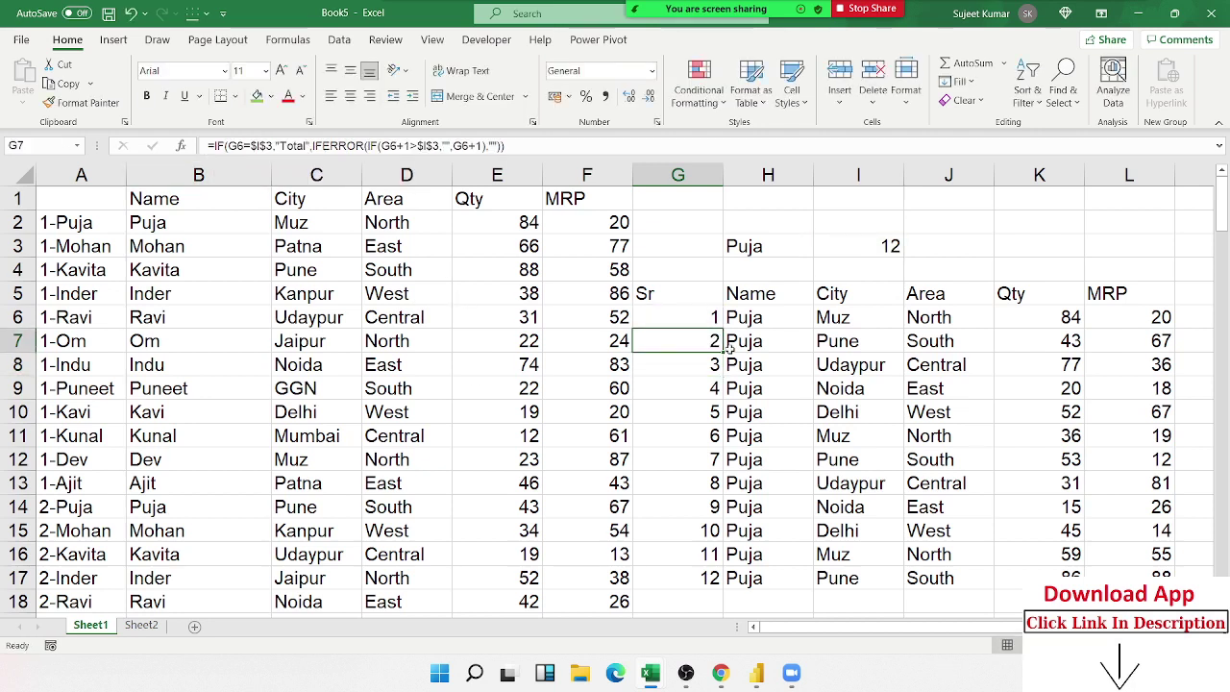
pyautogui.doubleClick(722, 353)
# Step: Check Total in G18, then open K7's Qty lookup formula for editing
pyautogui.scroll(-2, 732, 374)
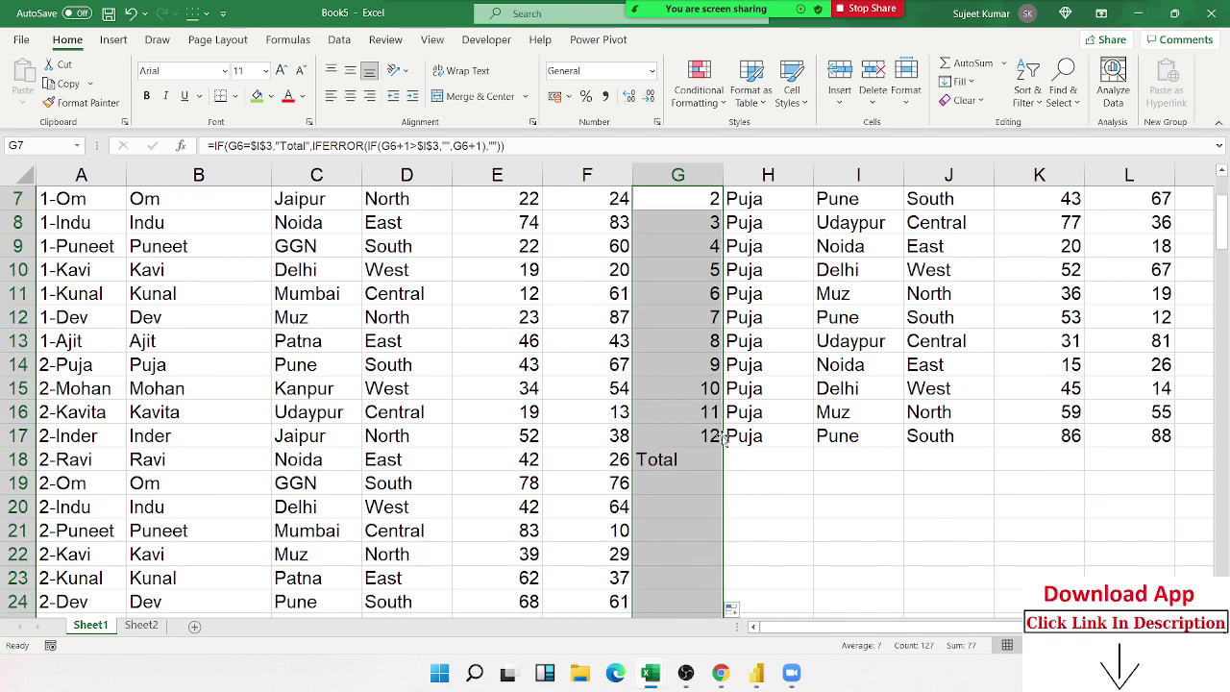
pyautogui.click(711, 452)
pyautogui.scroll(2, 709, 454)
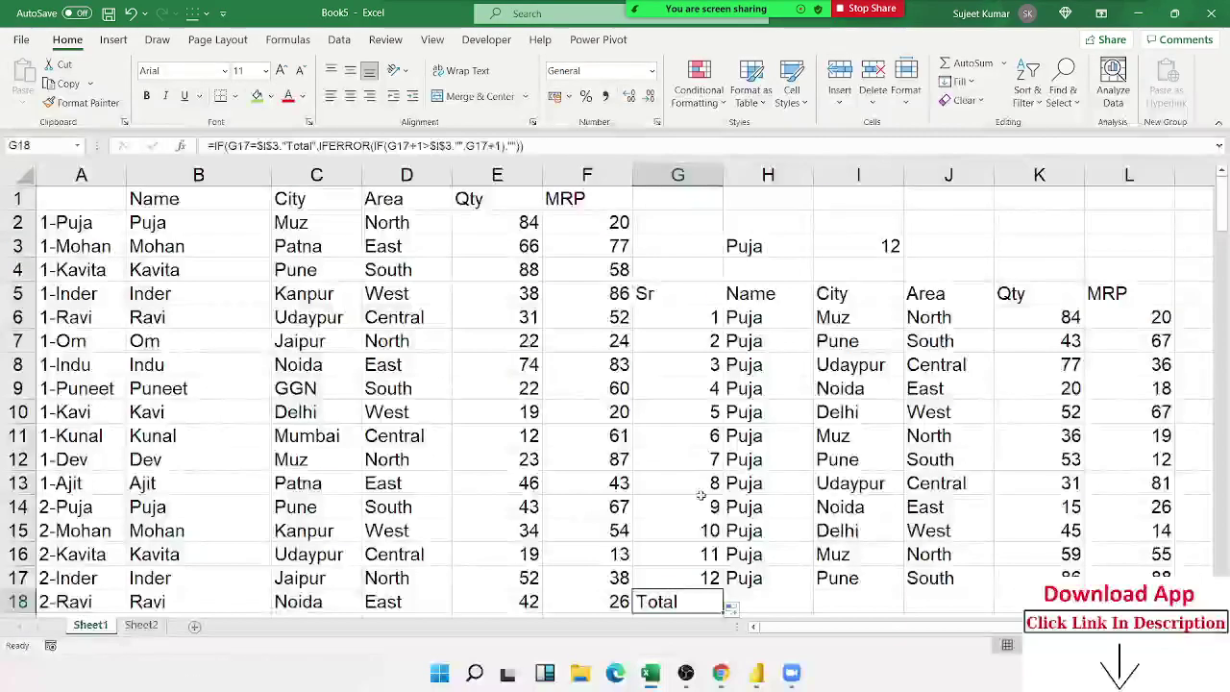
pyautogui.click(1070, 342)
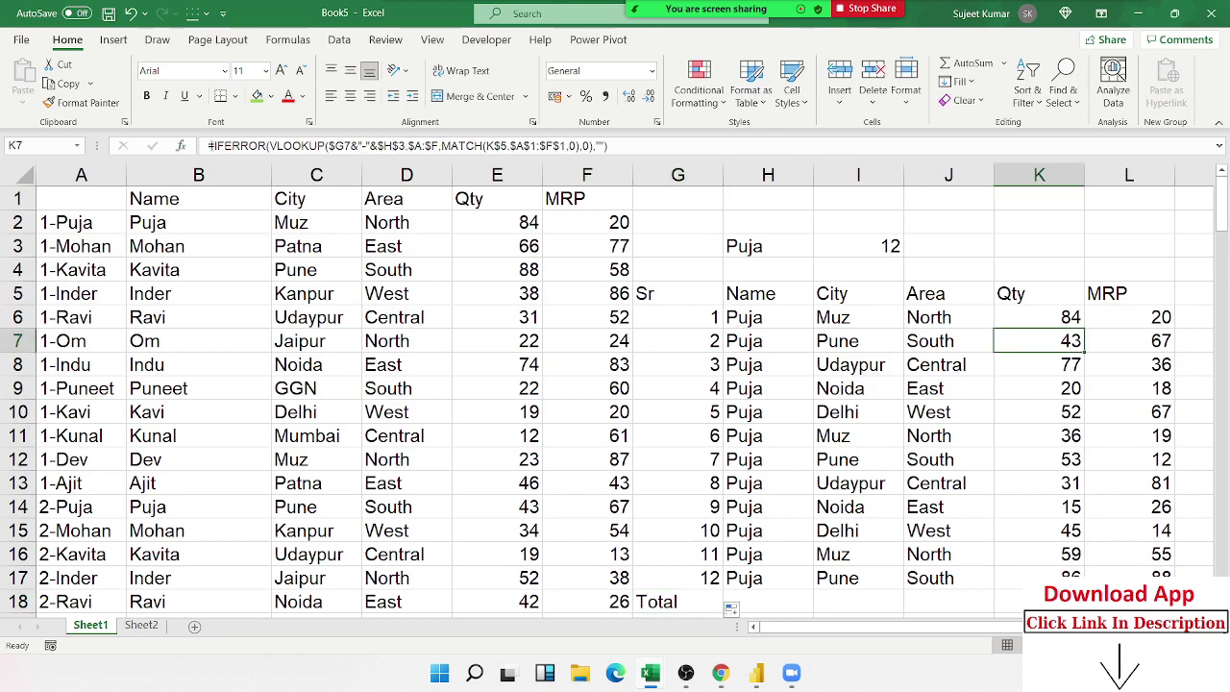
pyautogui.click(209, 146)
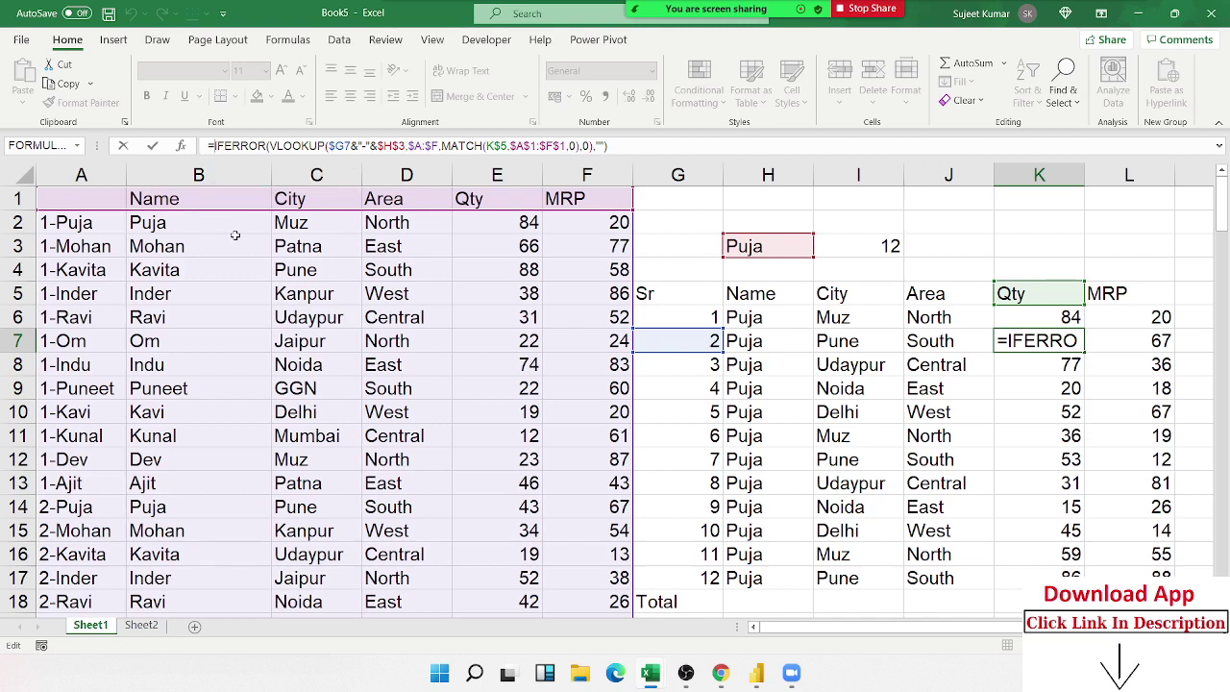
# Step: Wrap K7 in IF(G7="Total",SUM(K6:K6),…) so the Total row sums Qty
pyautogui.write('i')
pyautogui.press('Tab')
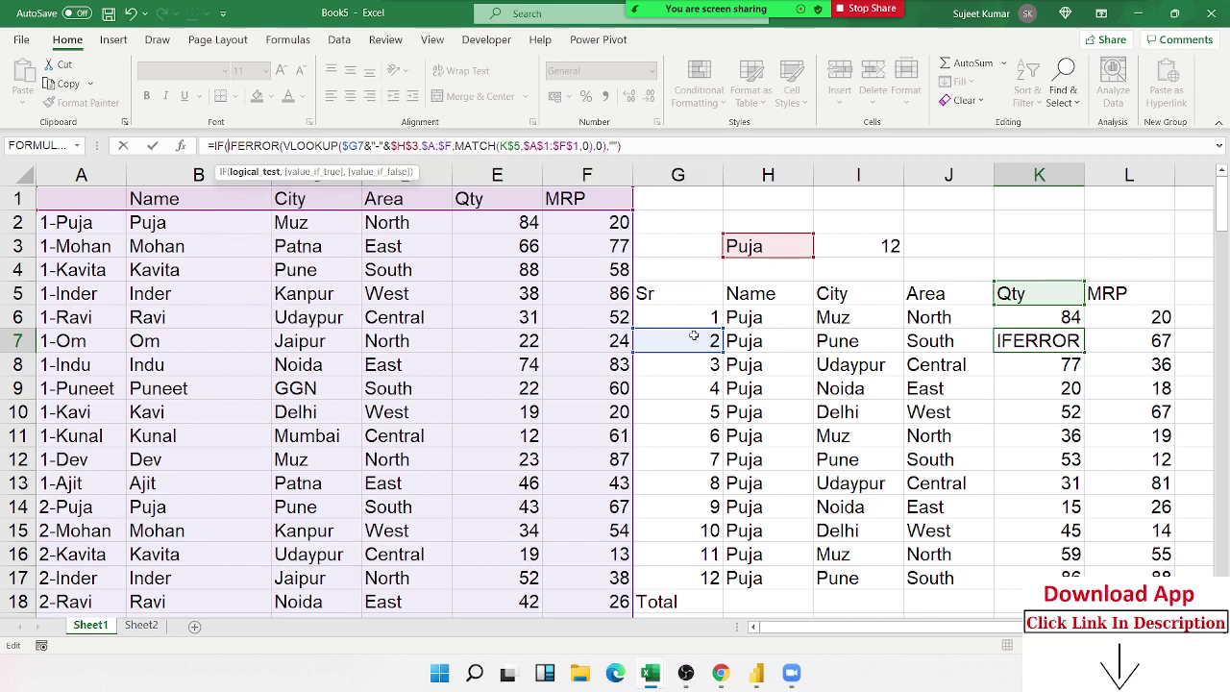
pyautogui.click(694, 340)
pyautogui.write('=')
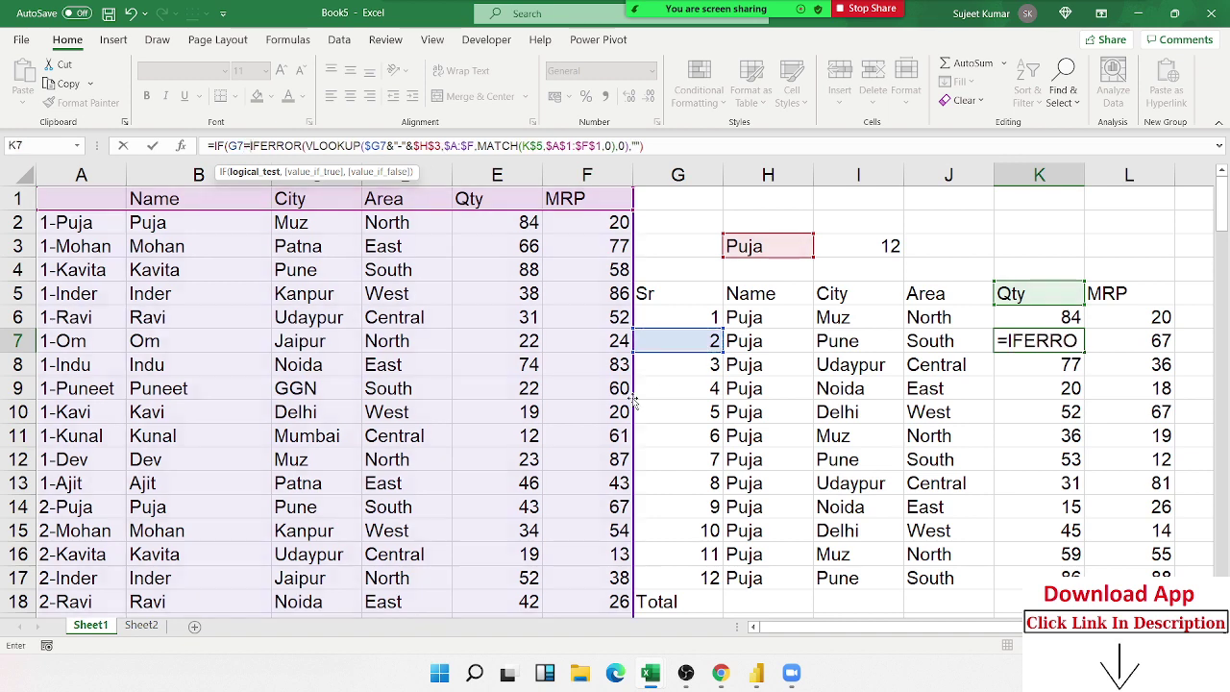
pyautogui.write('"Total')
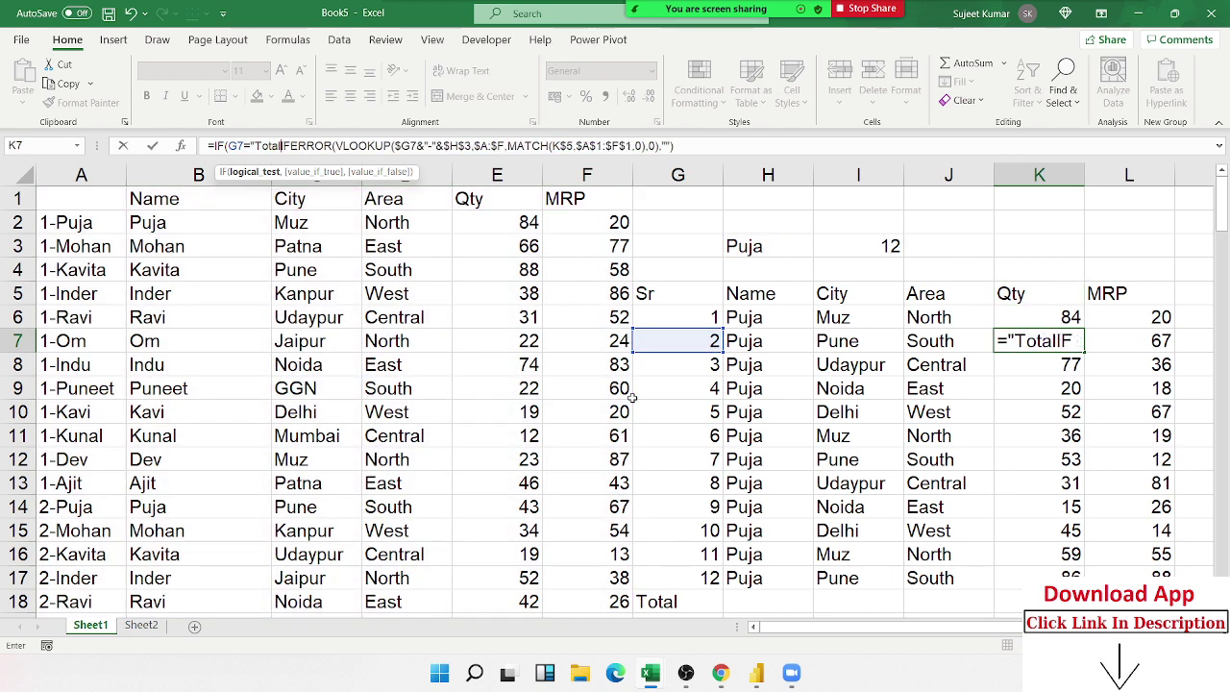
pyautogui.write('",s')
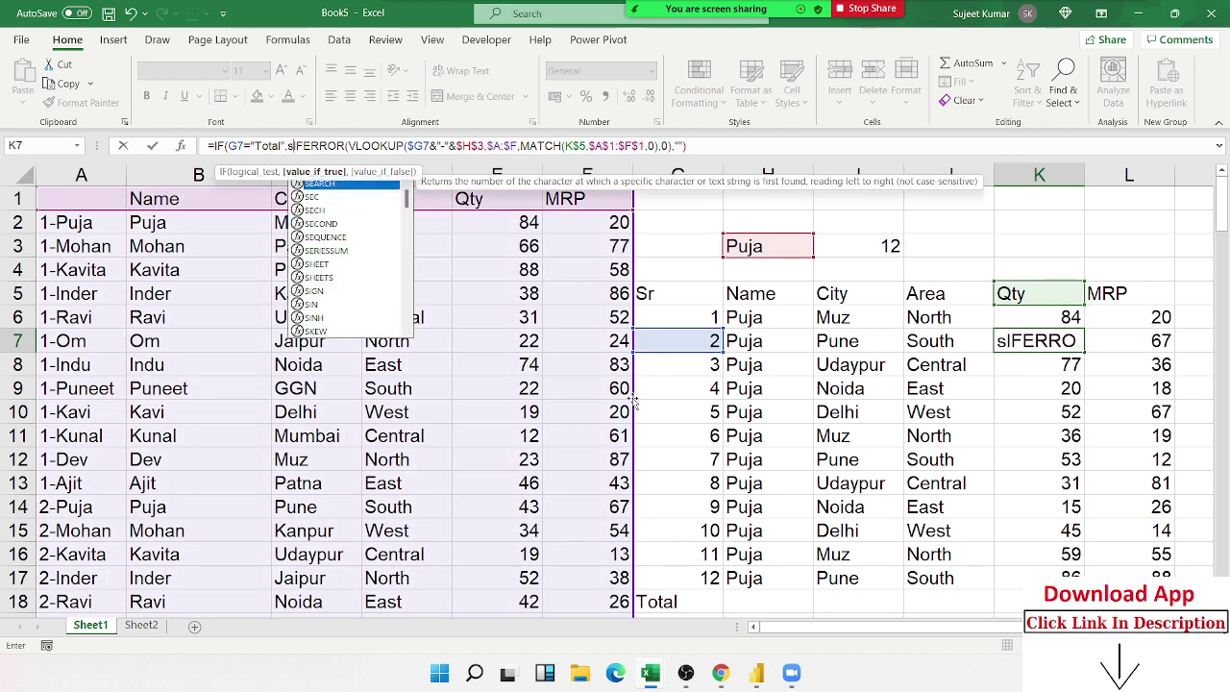
pyautogui.write('um')
pyautogui.press('Tab')
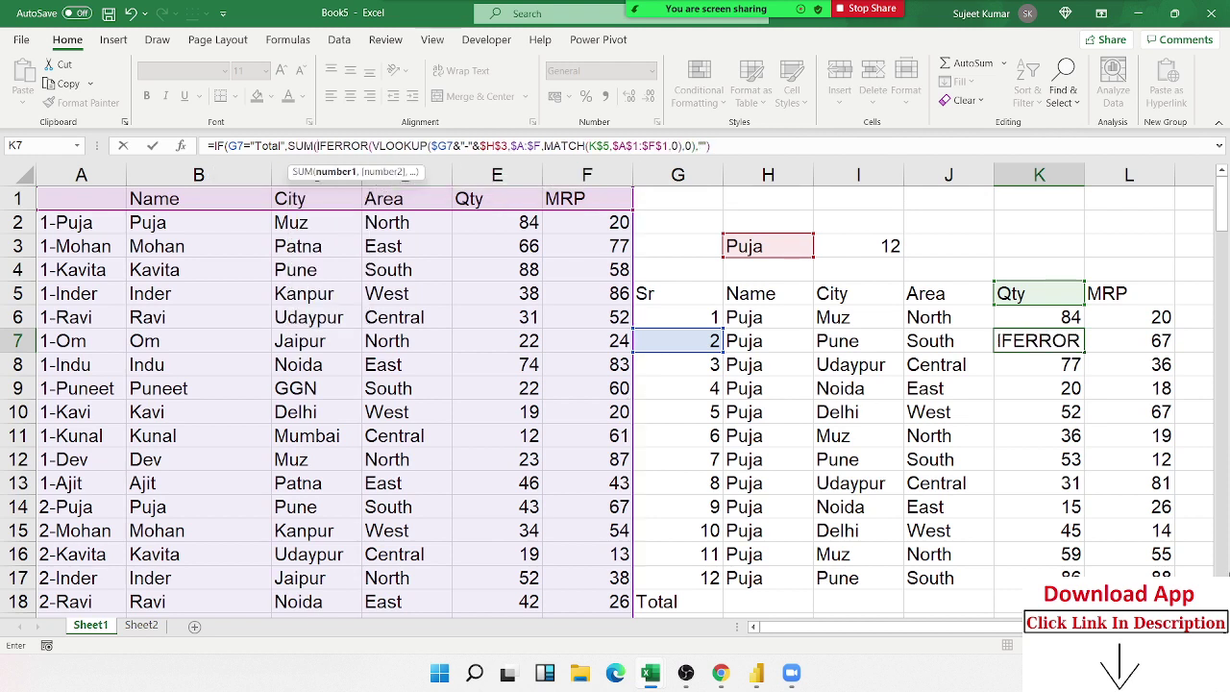
pyautogui.click(1070, 318)
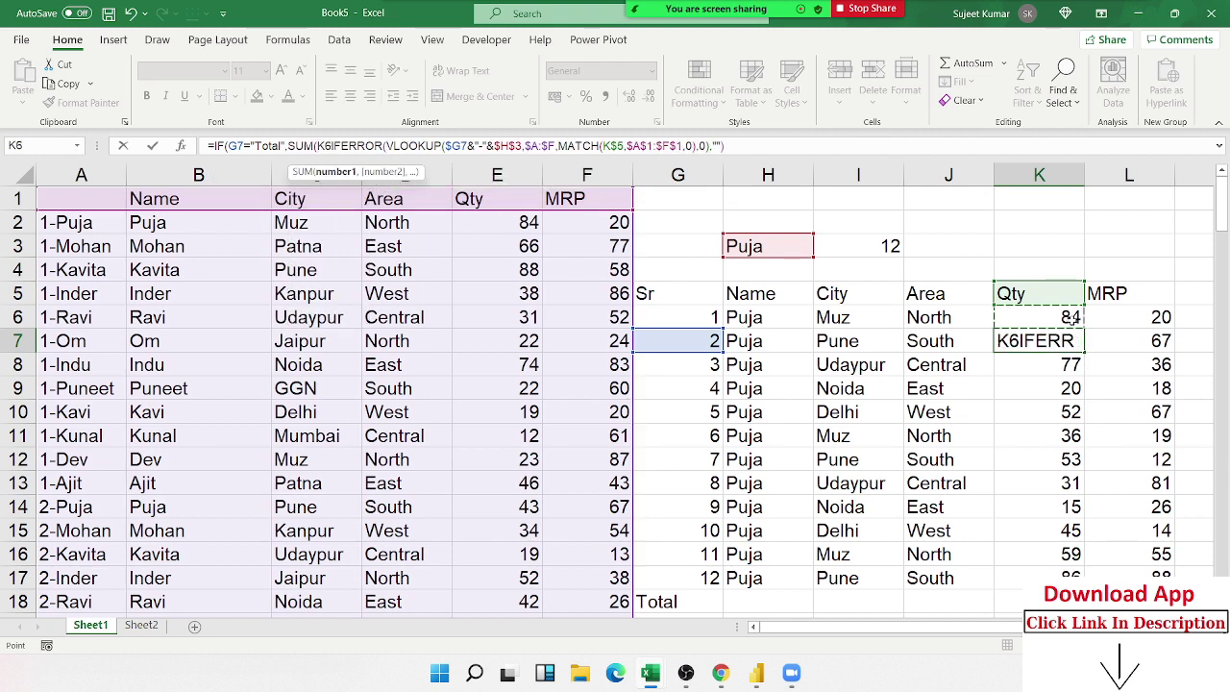
pyautogui.press('F8')
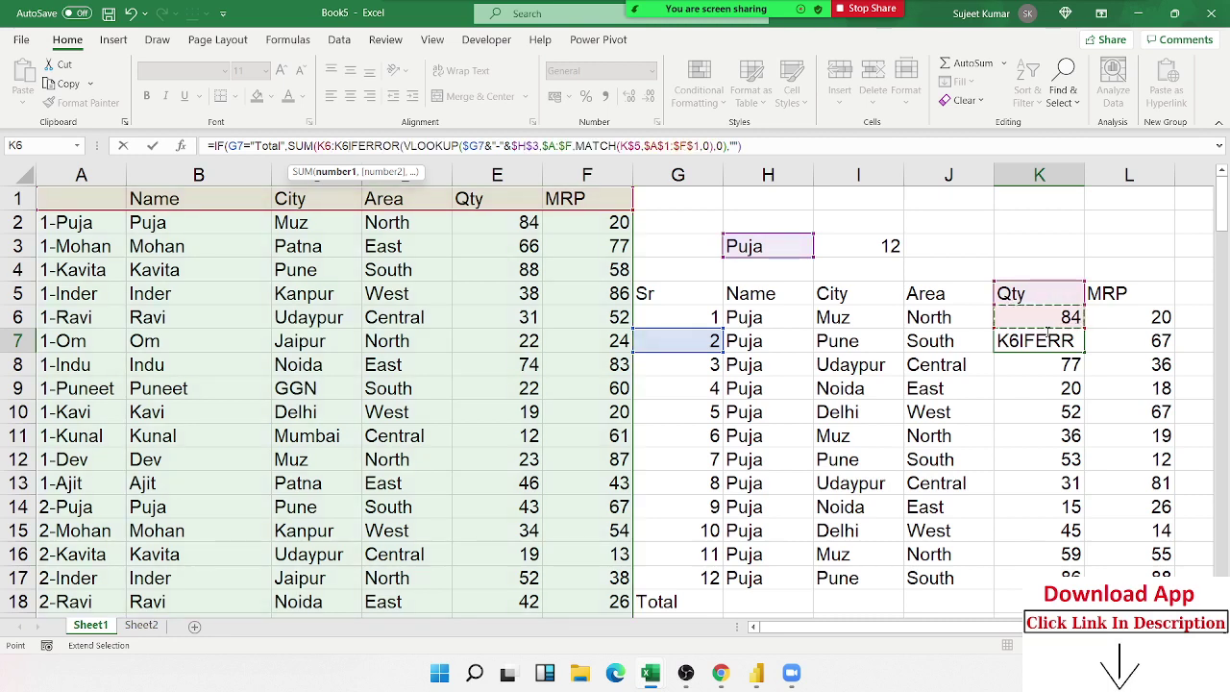
pyautogui.write('),')
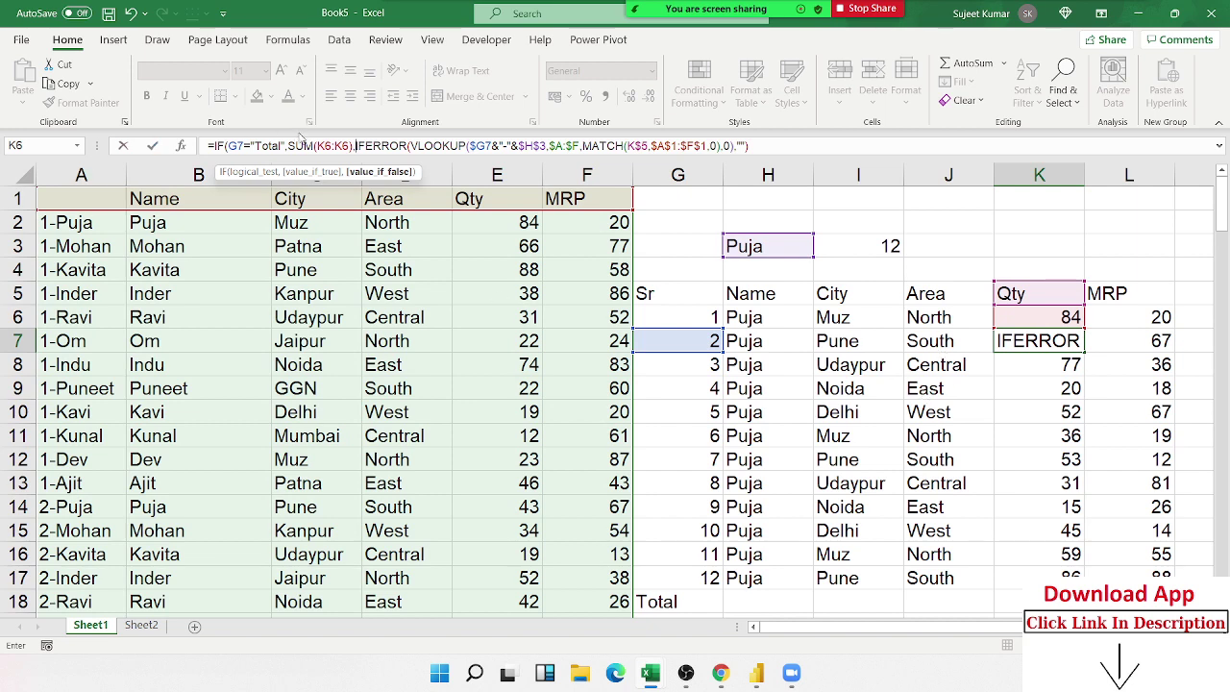
# Step: Anchor the sum start as $K$6 and fill K7 down column K, giving 601
pyautogui.click(320, 145)
pyautogui.press('F4')
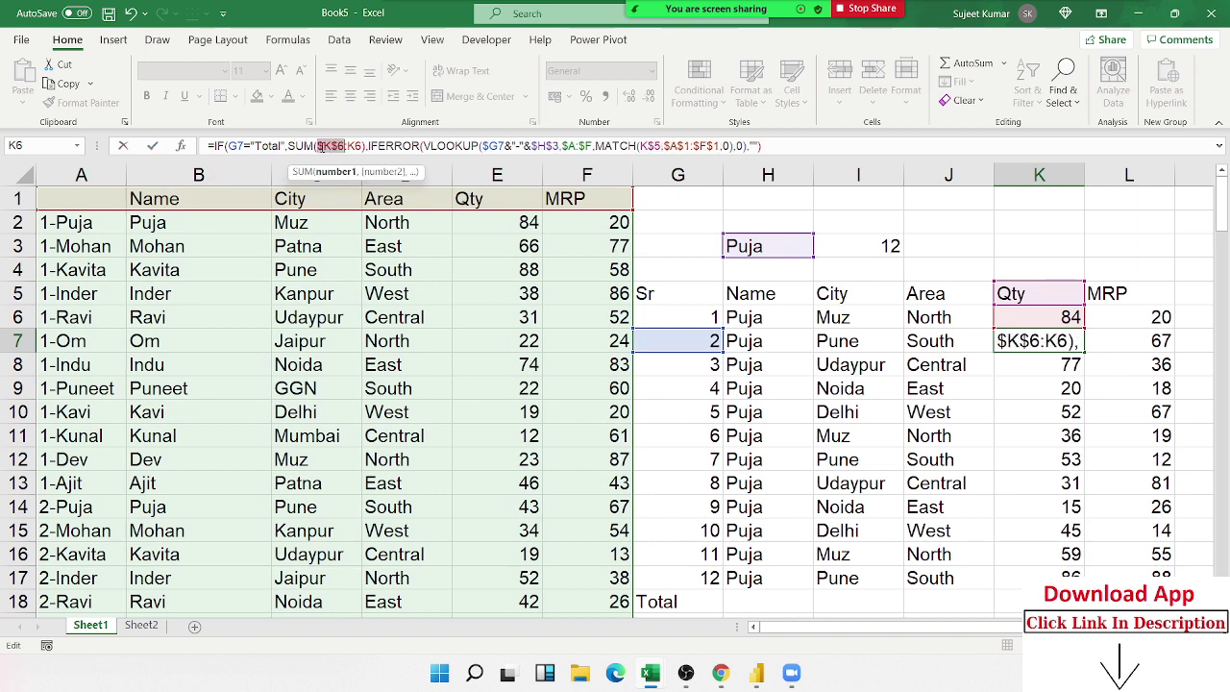
pyautogui.press('Return')
pyautogui.press('Return')
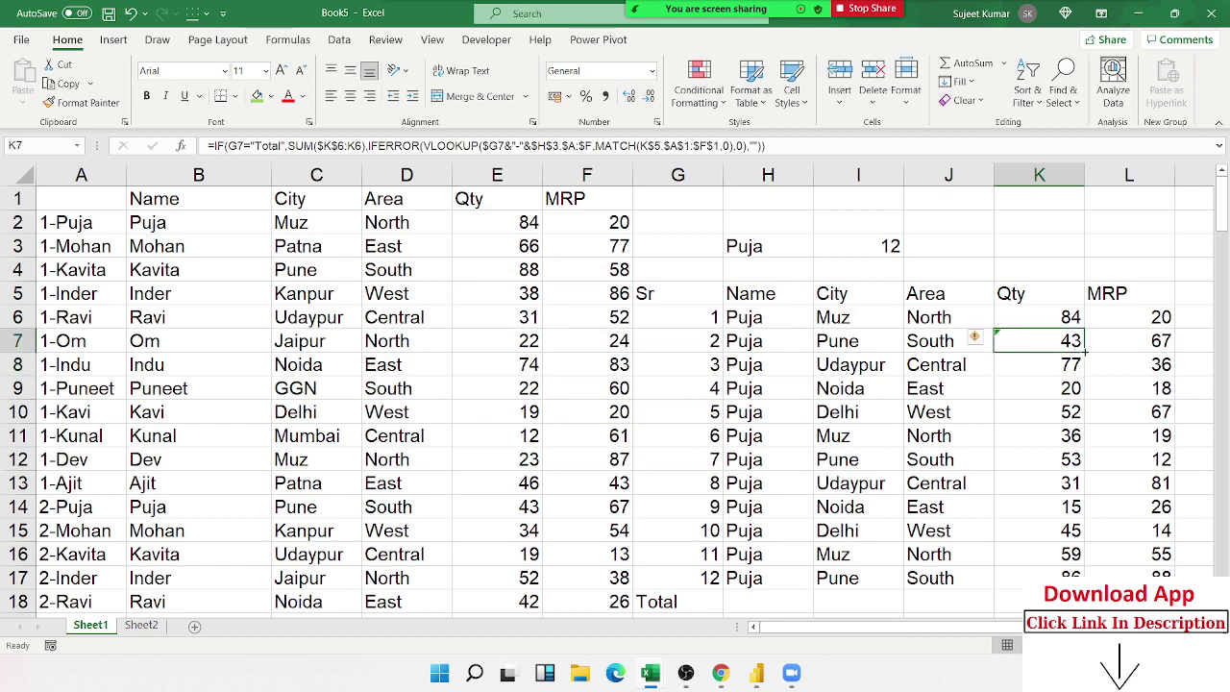
pyautogui.moveTo(1072, 342); pyautogui.dragTo(1050, 419)
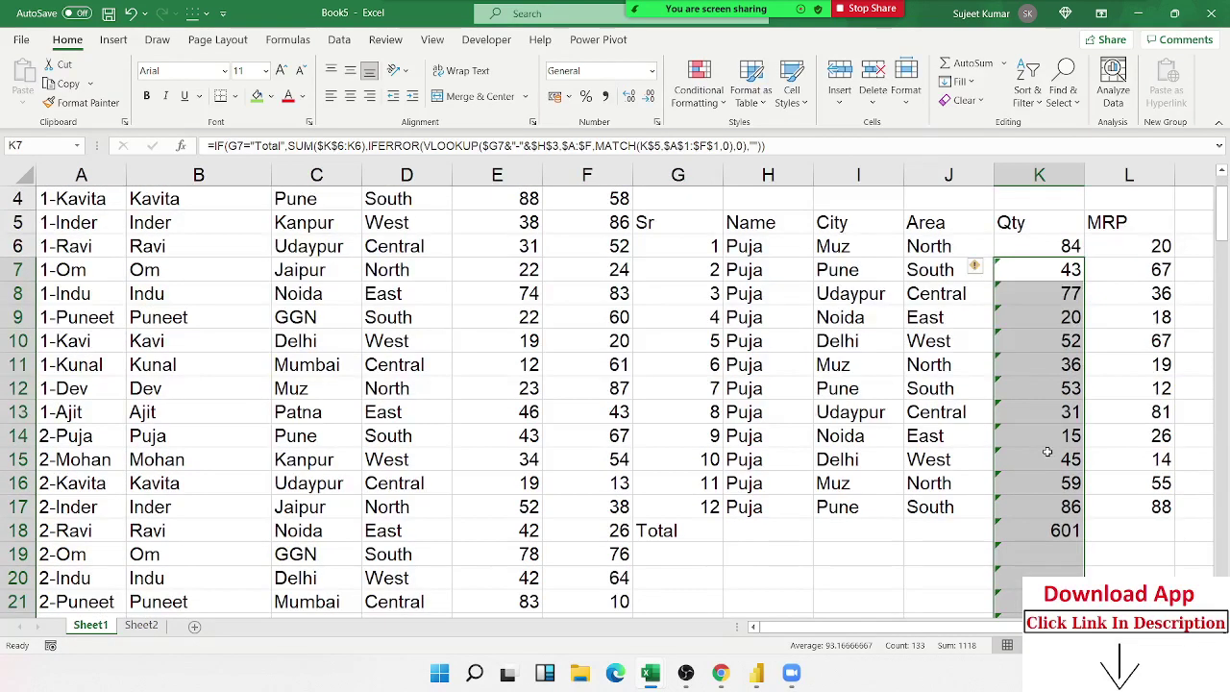
# Step: Select the Sr heading G5 and bring up Home > Conditional Formatting
pyautogui.scroll(-1, 1042, 447)
pyautogui.click(959, 480)
pyautogui.scroll(-3, 958, 481)
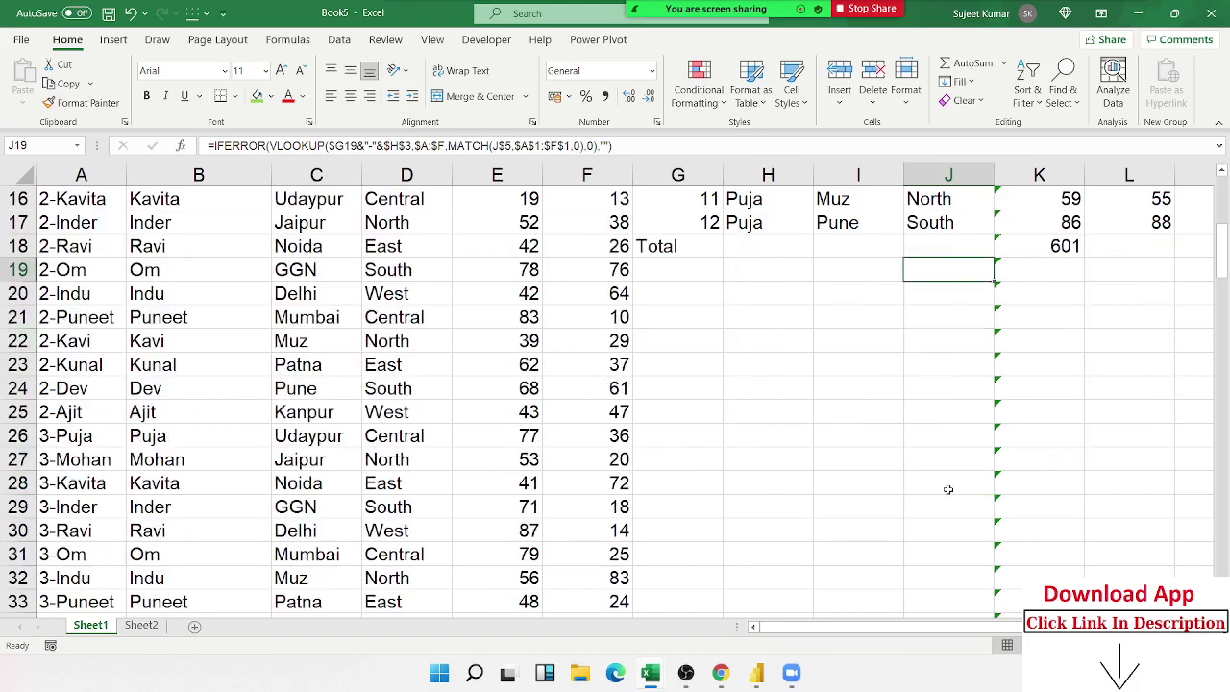
pyautogui.scroll(3, 947, 486)
pyautogui.scroll(2, 947, 486)
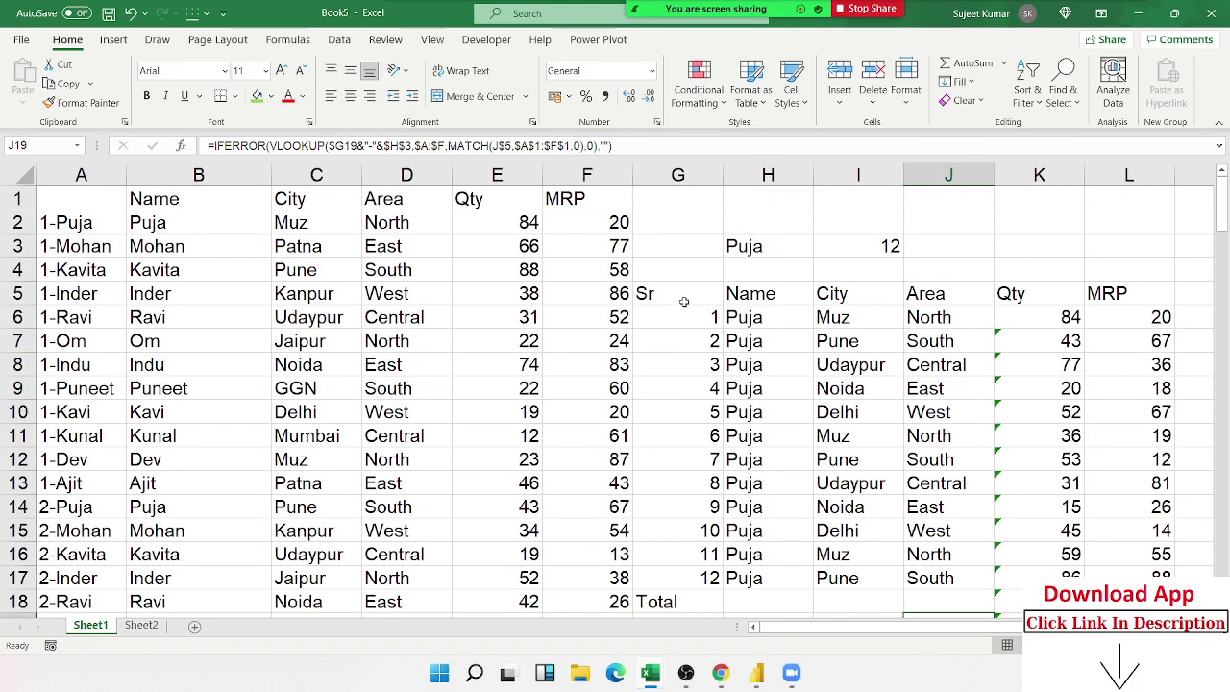
pyautogui.scroll(-2, 691, 340)
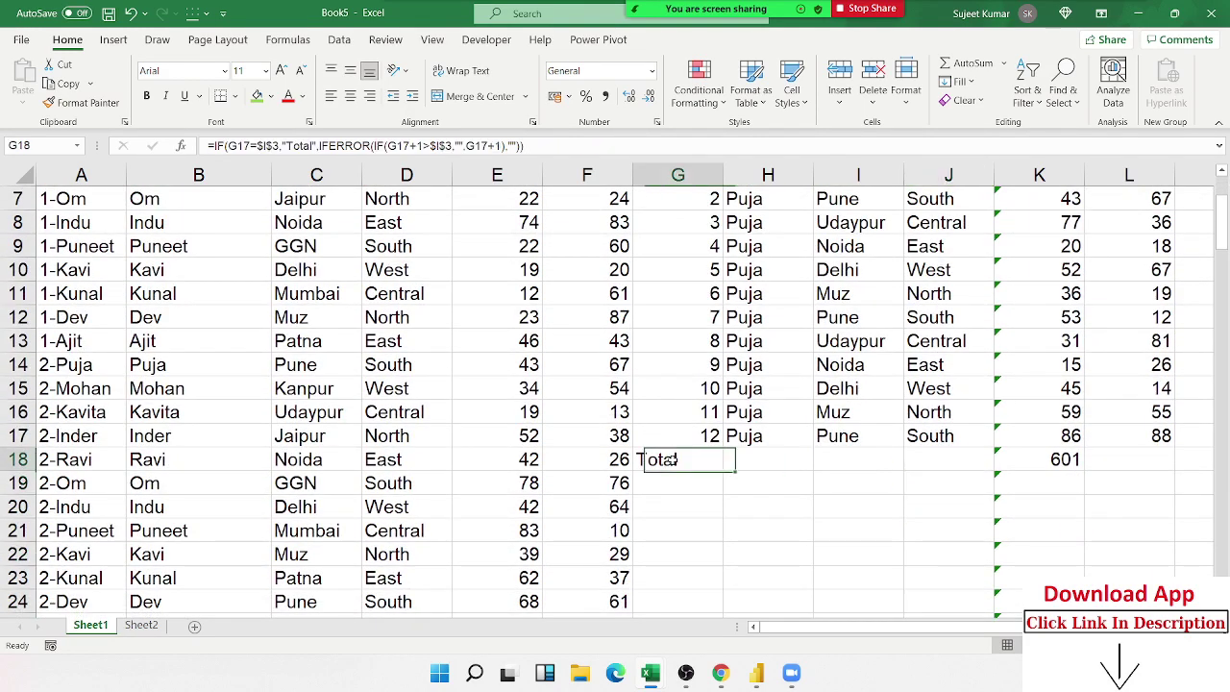
pyautogui.moveTo(663, 457)
pyautogui.mouseDown()
pyautogui.moveTo(1202, 445)
pyautogui.moveTo(790, 436)
pyautogui.mouseUp()
pyautogui.click(563, 412)
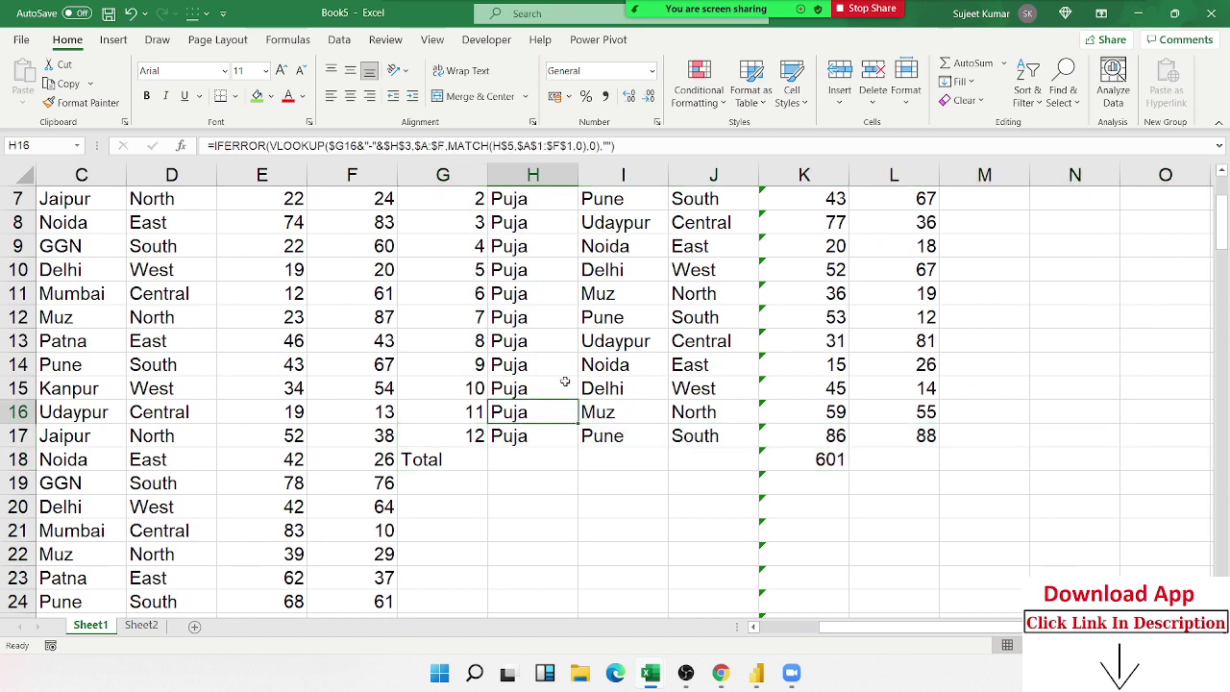
pyautogui.hotkey('ctrl', 'Up')
pyautogui.hotkey('ctrl', 'Left')
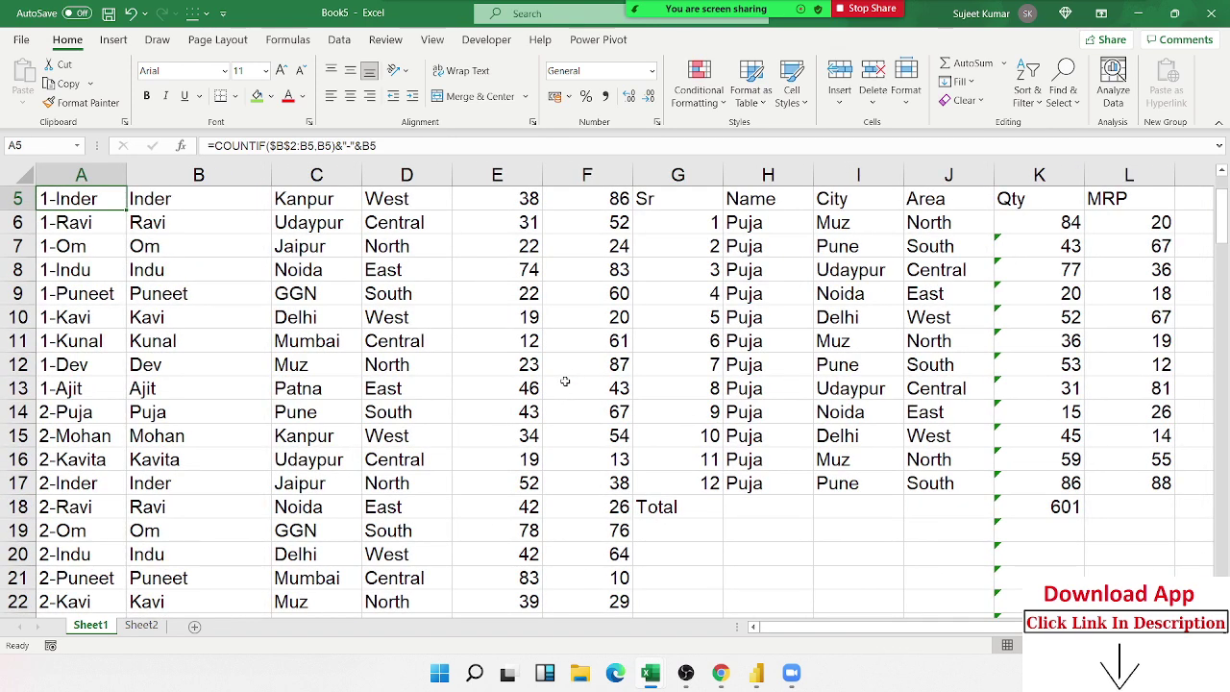
pyautogui.scroll(2, 746, 338)
pyautogui.click(682, 295)
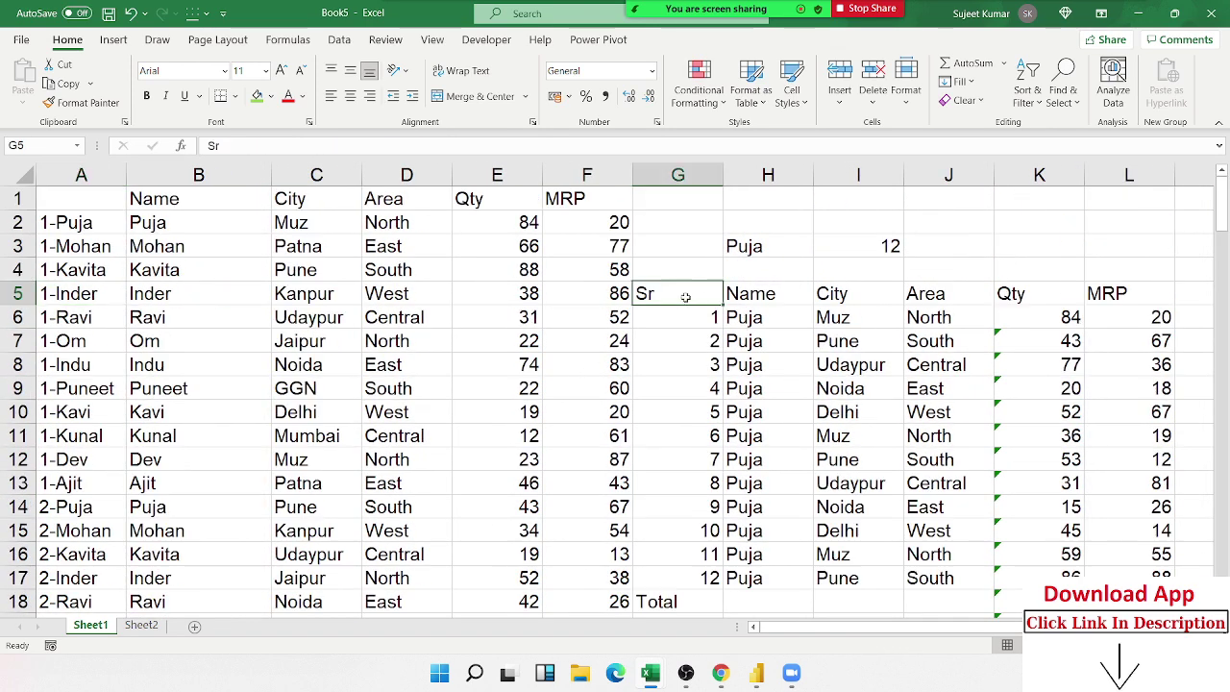
pyautogui.click(706, 101)
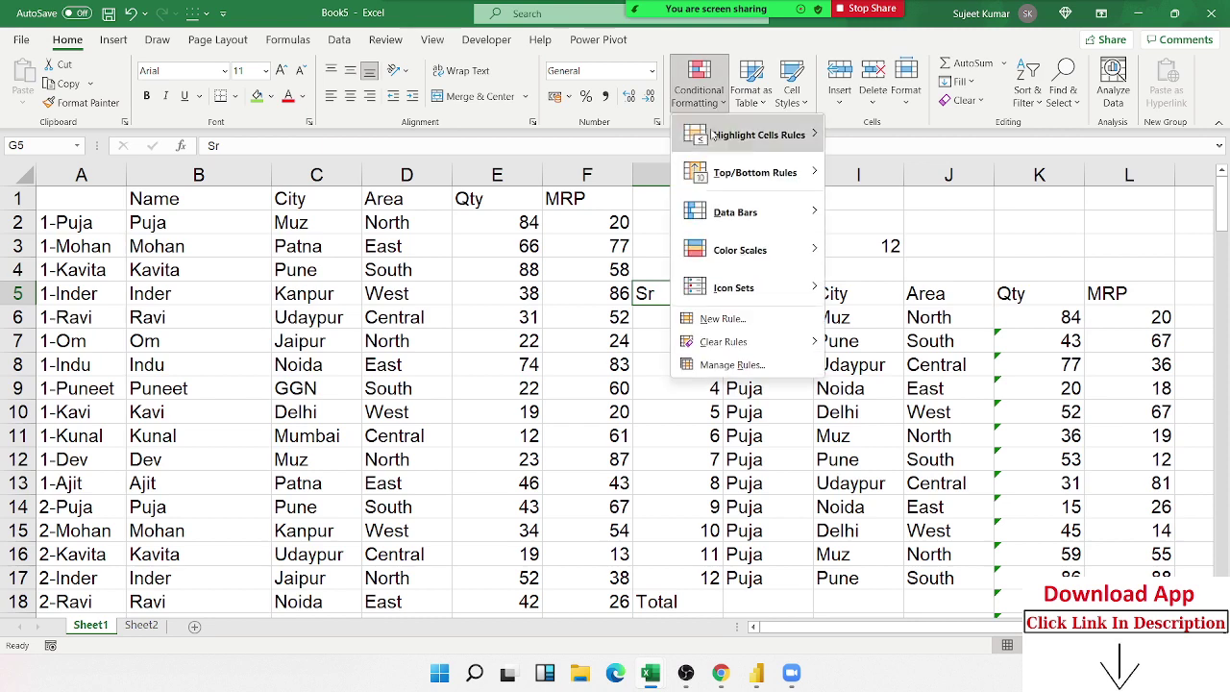
# Step: Create a formula-based rule for G5 with the condition G5<>""
pyautogui.click(723, 318)
pyautogui.click(585, 407)
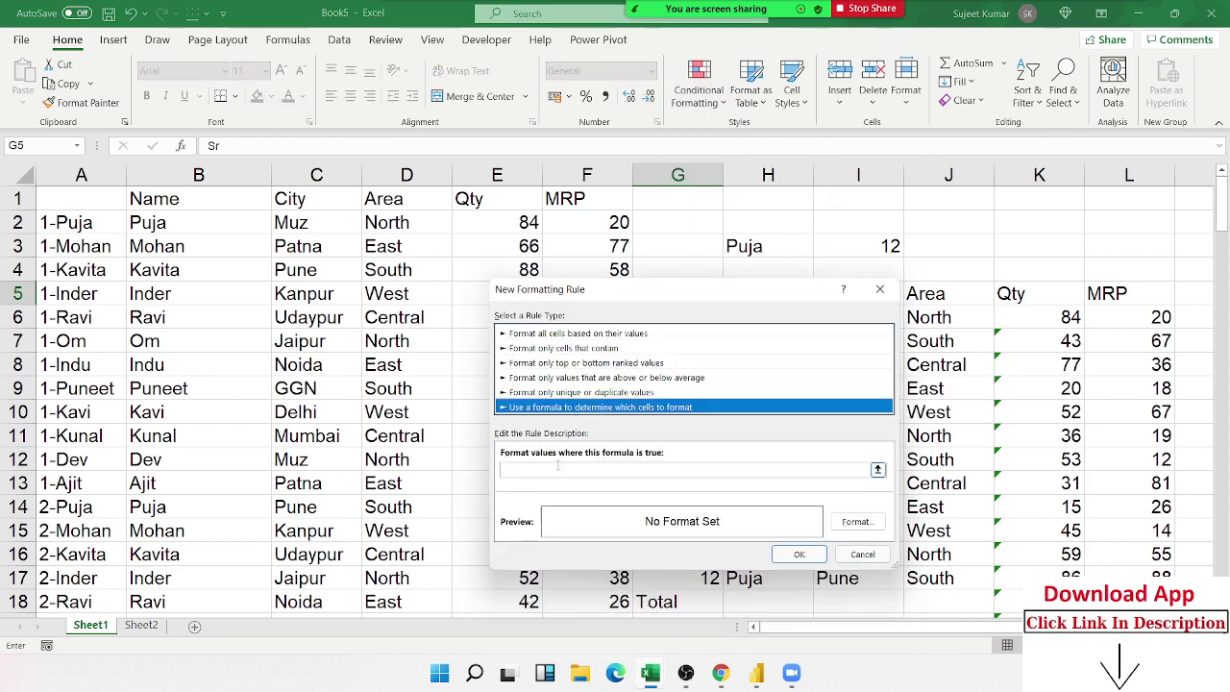
pyautogui.moveTo(612, 301)
pyautogui.mouseDown()
pyautogui.moveTo(497, 301)
pyautogui.moveTo(286, 154)
pyautogui.mouseUp()
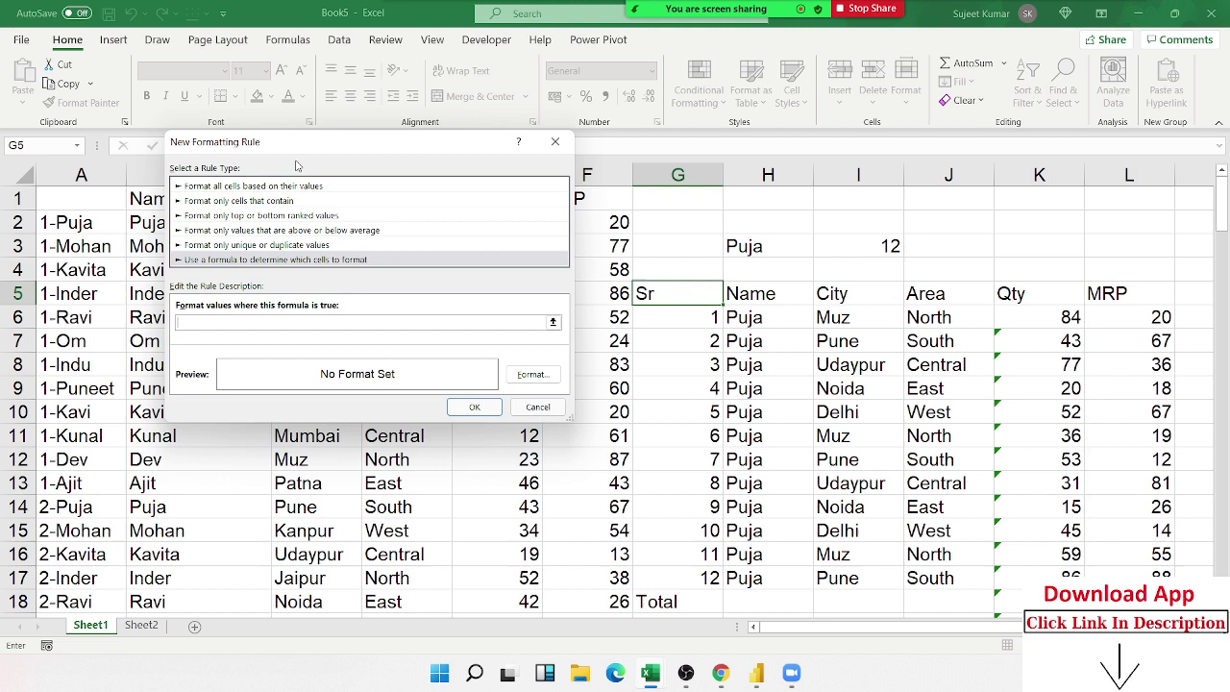
pyautogui.click(672, 314)
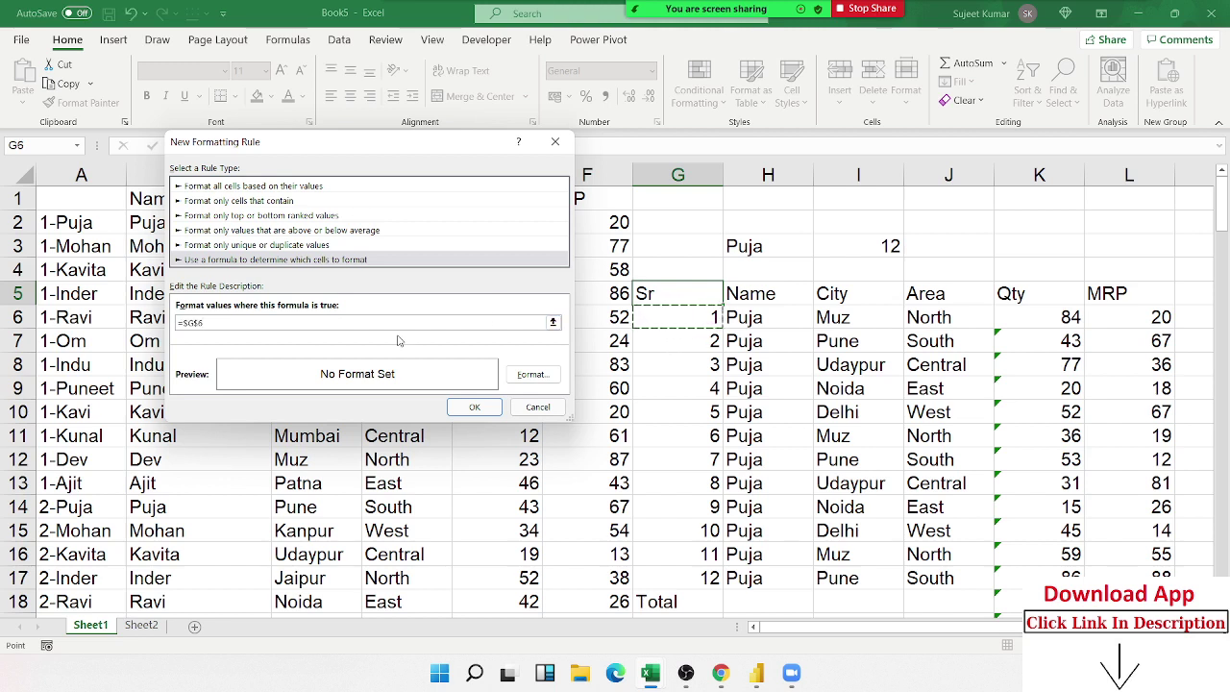
pyautogui.click(687, 289)
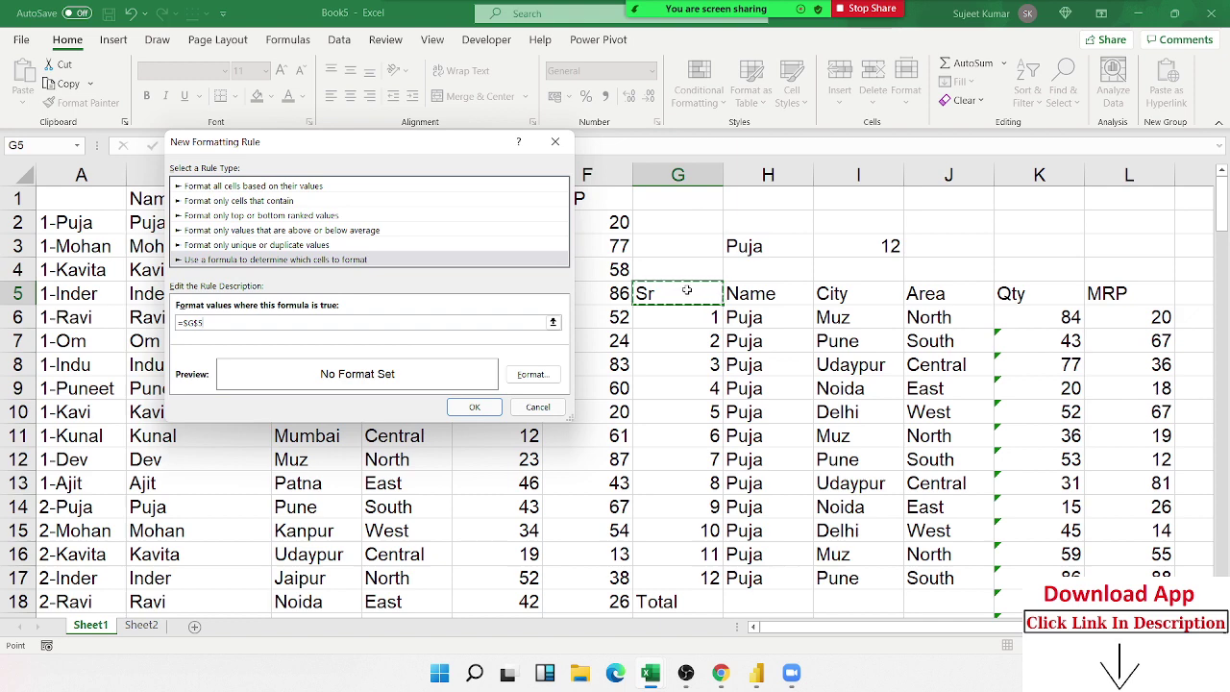
pyautogui.write('<>')
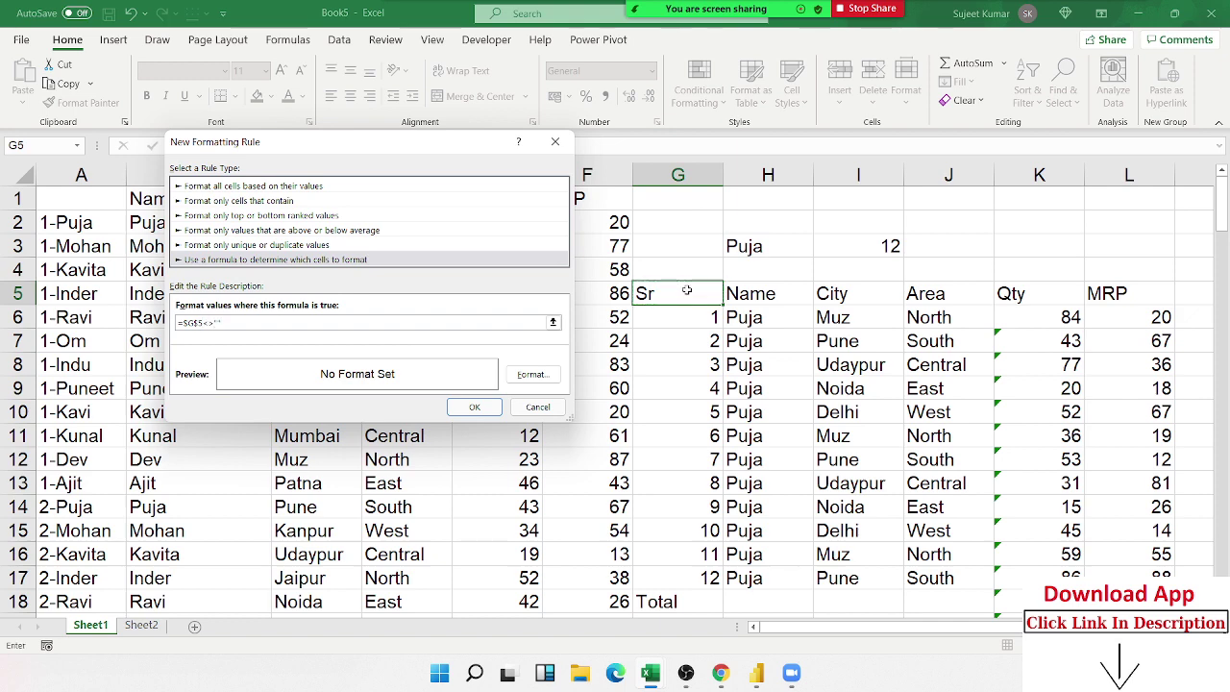
# Step: Give the rule an Outline border, make its row reference relative, and save it
pyautogui.click(533, 373)
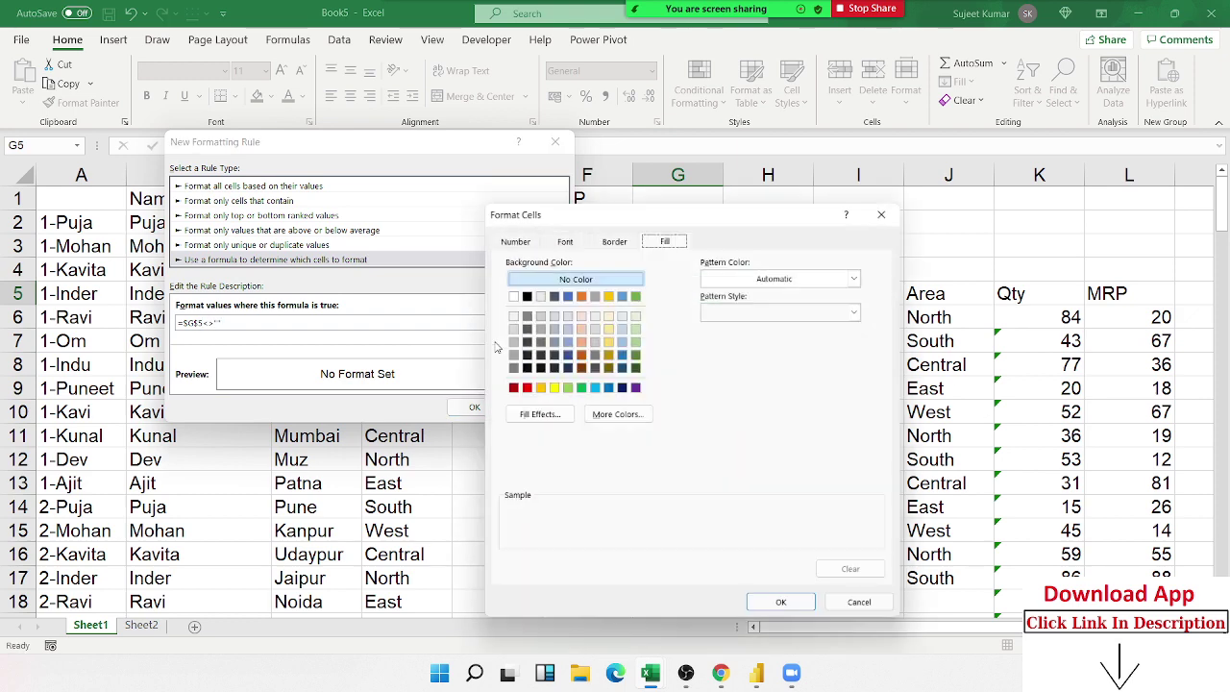
pyautogui.click(613, 235)
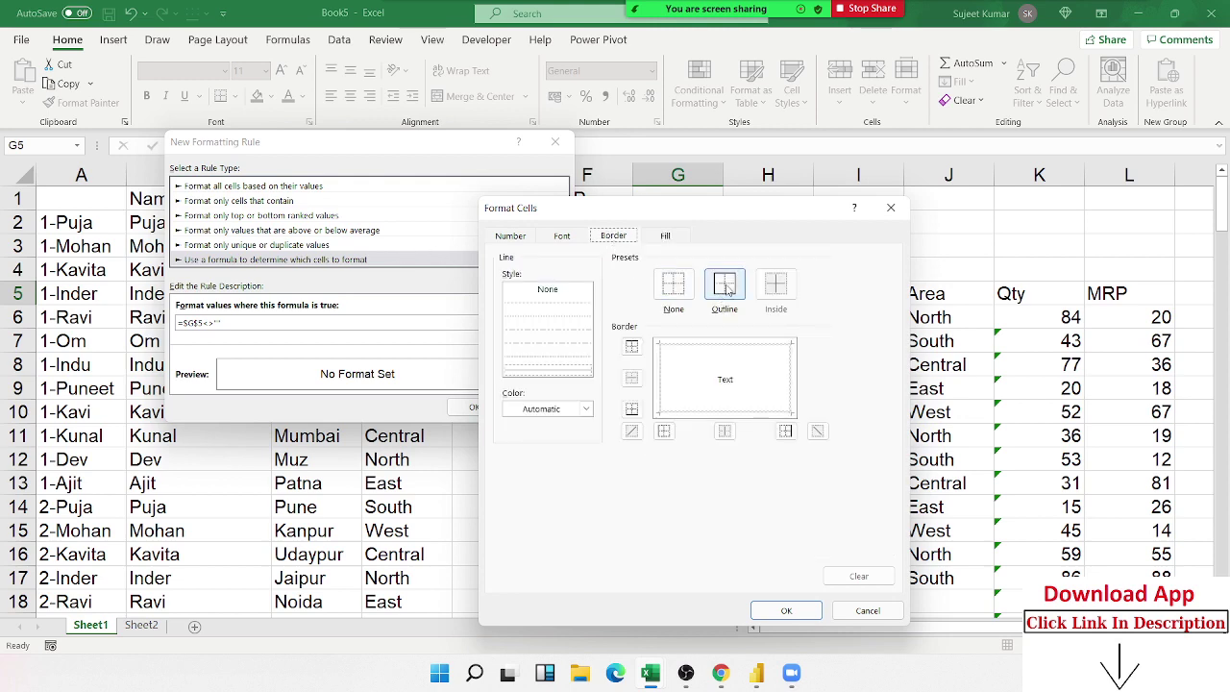
pyautogui.click(724, 283)
pyautogui.click(793, 609)
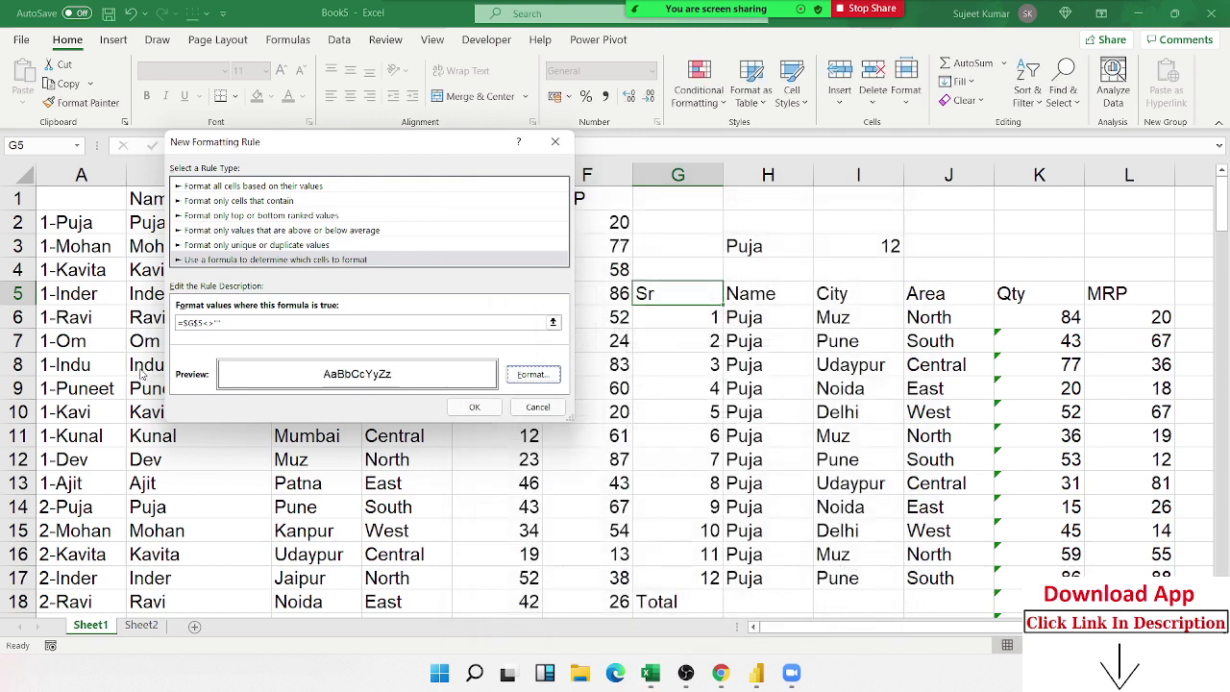
pyautogui.press('Delete')
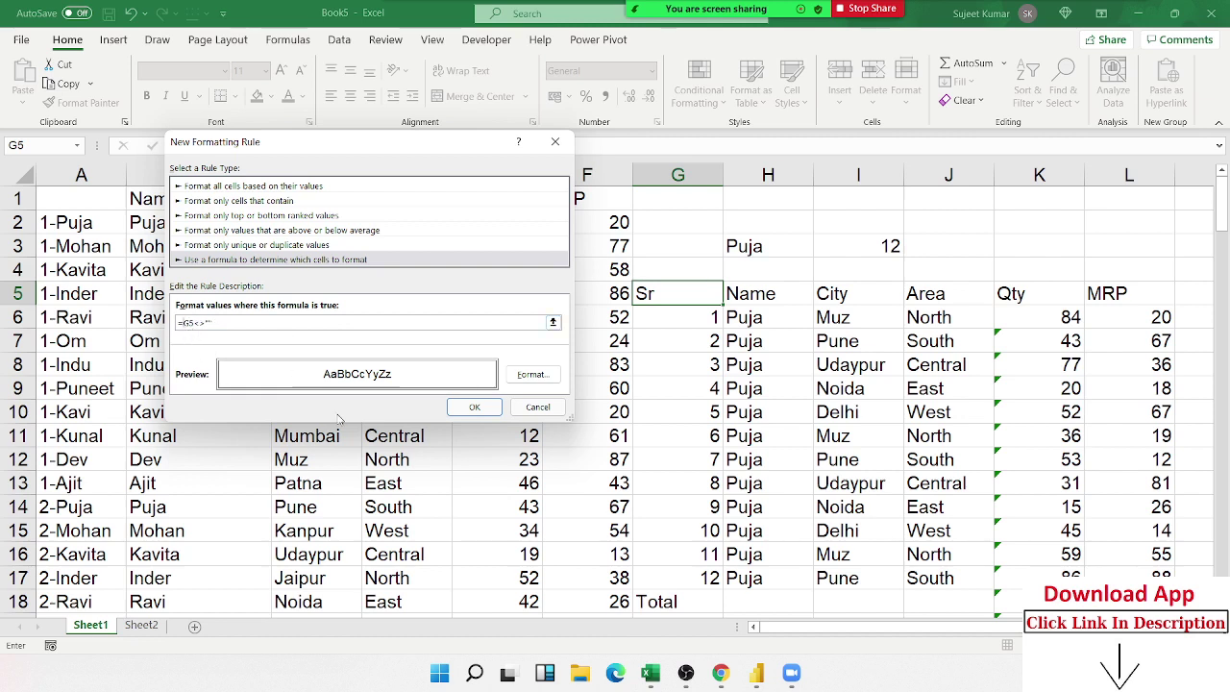
pyautogui.click(474, 407)
# Step: Copy G5's outline-border formatting across G5:L56 with Format Painter
pyautogui.click(79, 102)
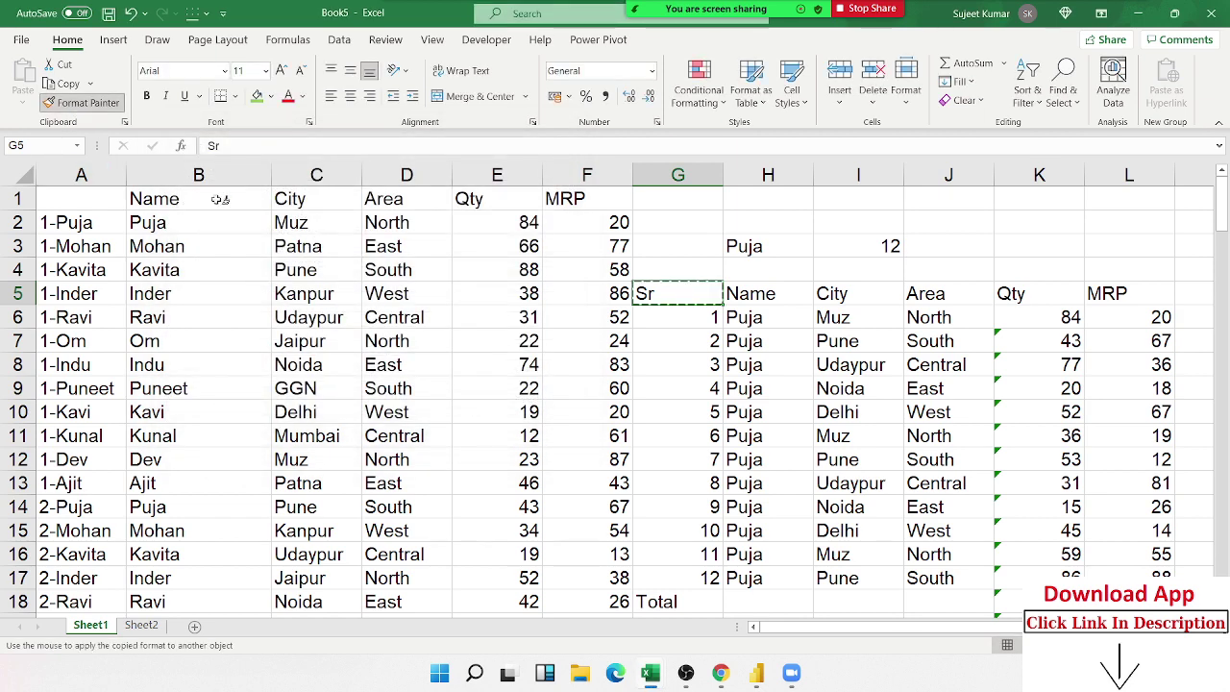
pyautogui.moveTo(673, 300)
pyautogui.mouseDown()
pyautogui.moveTo(1121, 457)
pyautogui.moveTo(1120, 588)
pyautogui.mouseUp()
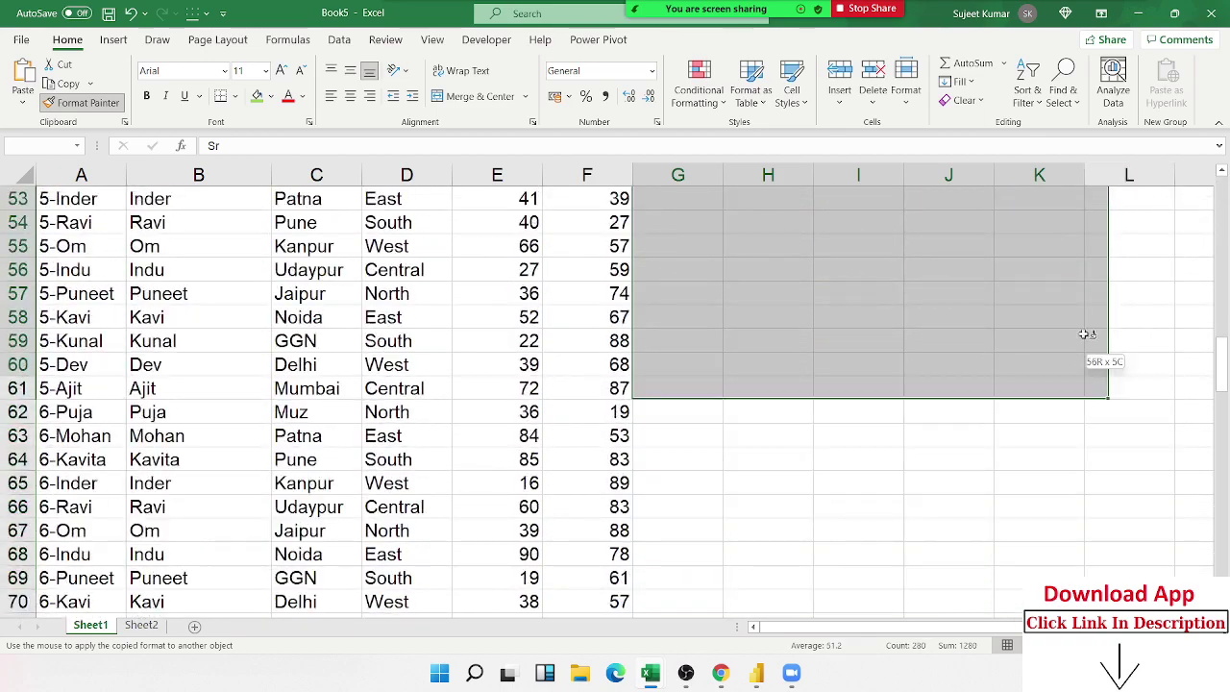
pyautogui.moveTo(1120, 588); pyautogui.dragTo(1155, 277)
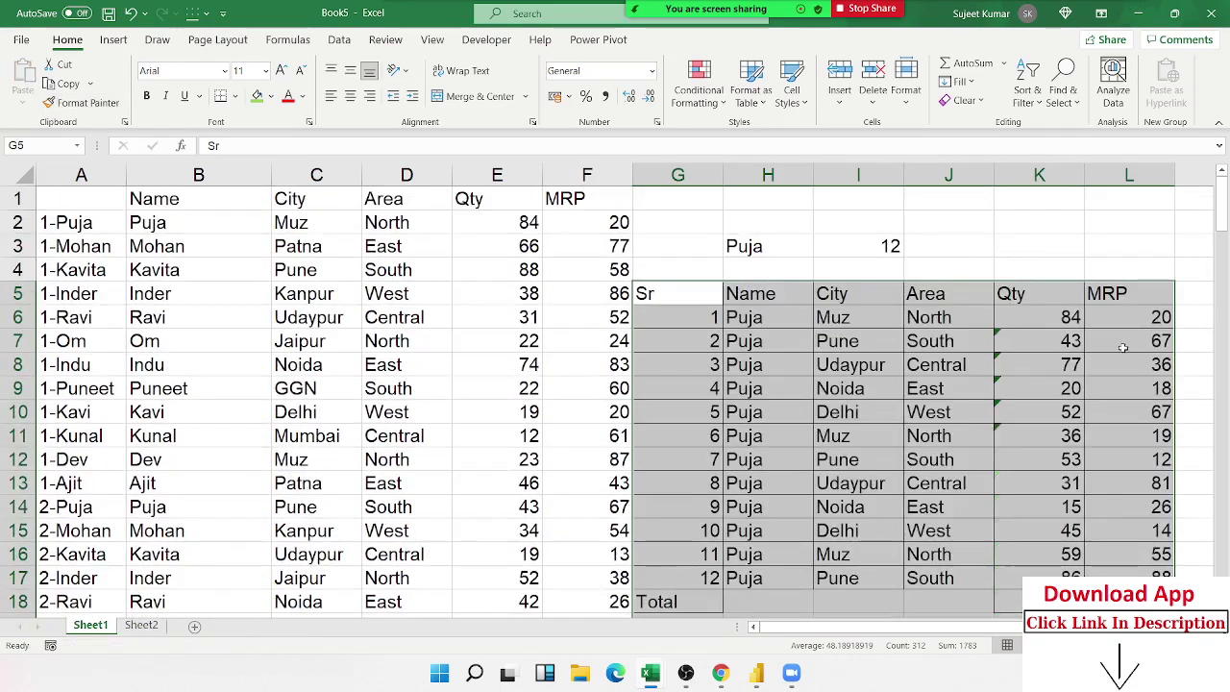
pyautogui.scroll(-2, 1105, 375)
pyautogui.scroll(-4, 1098, 382)
pyautogui.scroll(-4, 1079, 382)
pyautogui.scroll(4, 1079, 381)
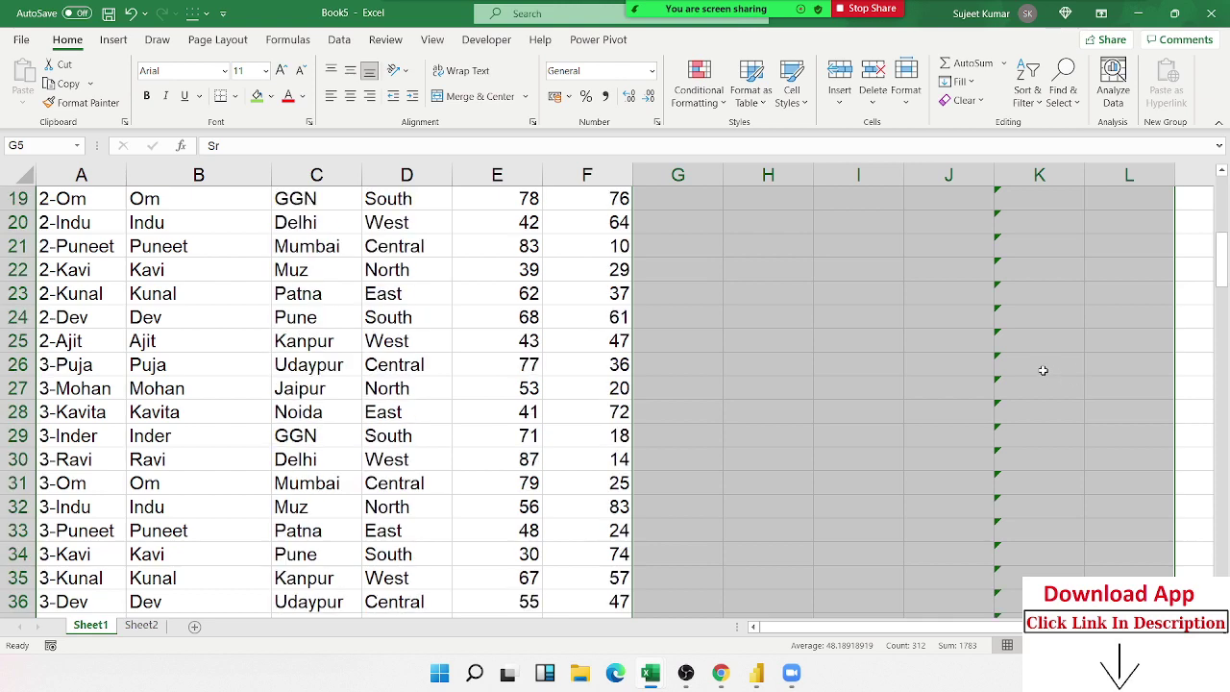
pyautogui.scroll(4, 1044, 368)
pyautogui.click(947, 486)
pyautogui.scroll(2, 941, 483)
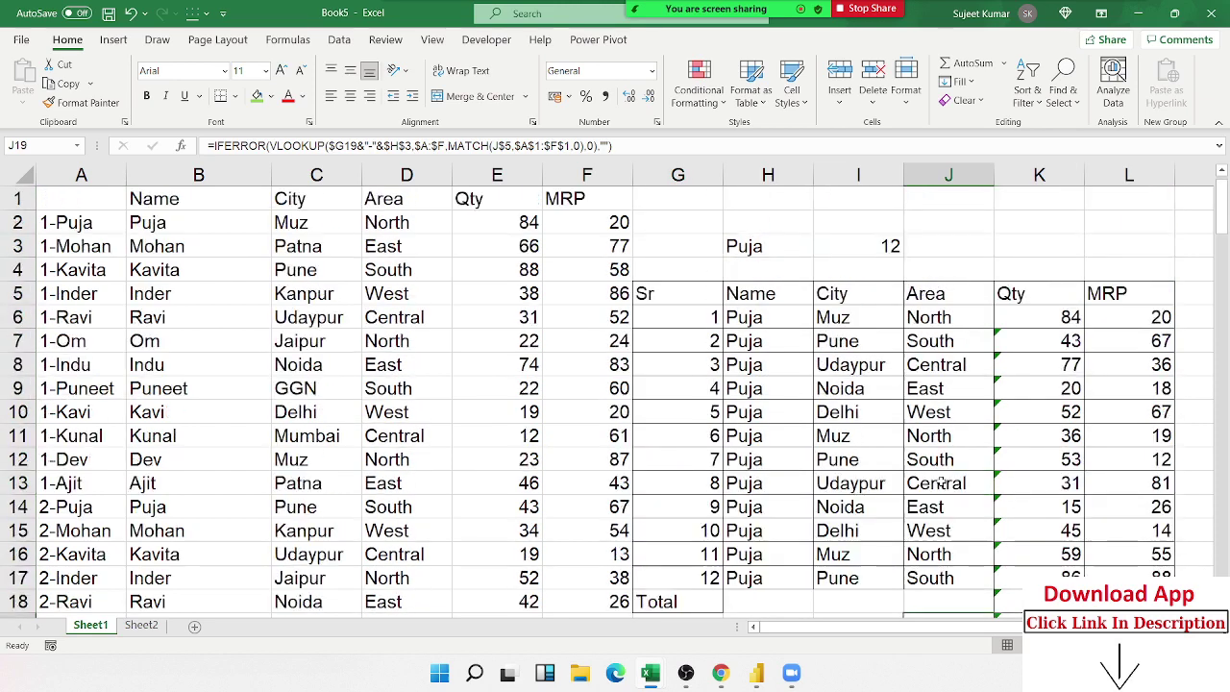
# Step: Check the formulas in K7, J7 and I8, then select the lookup name cell H3
pyautogui.click(1018, 342)
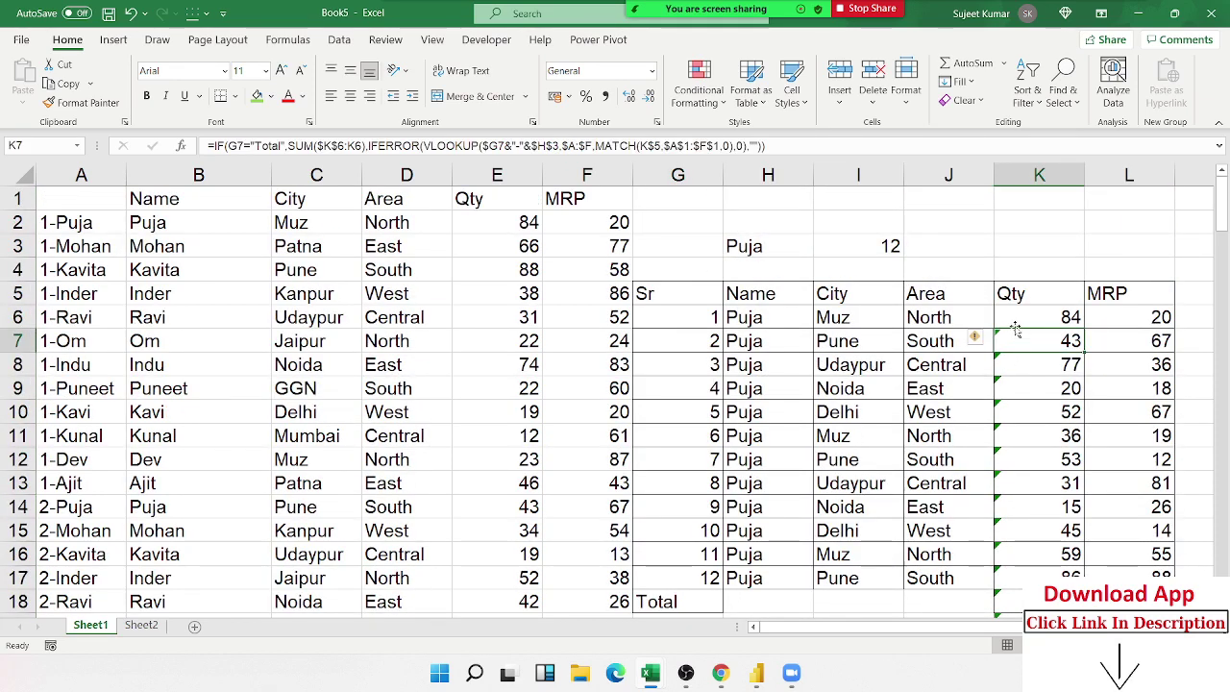
pyautogui.click(978, 346)
pyautogui.click(851, 365)
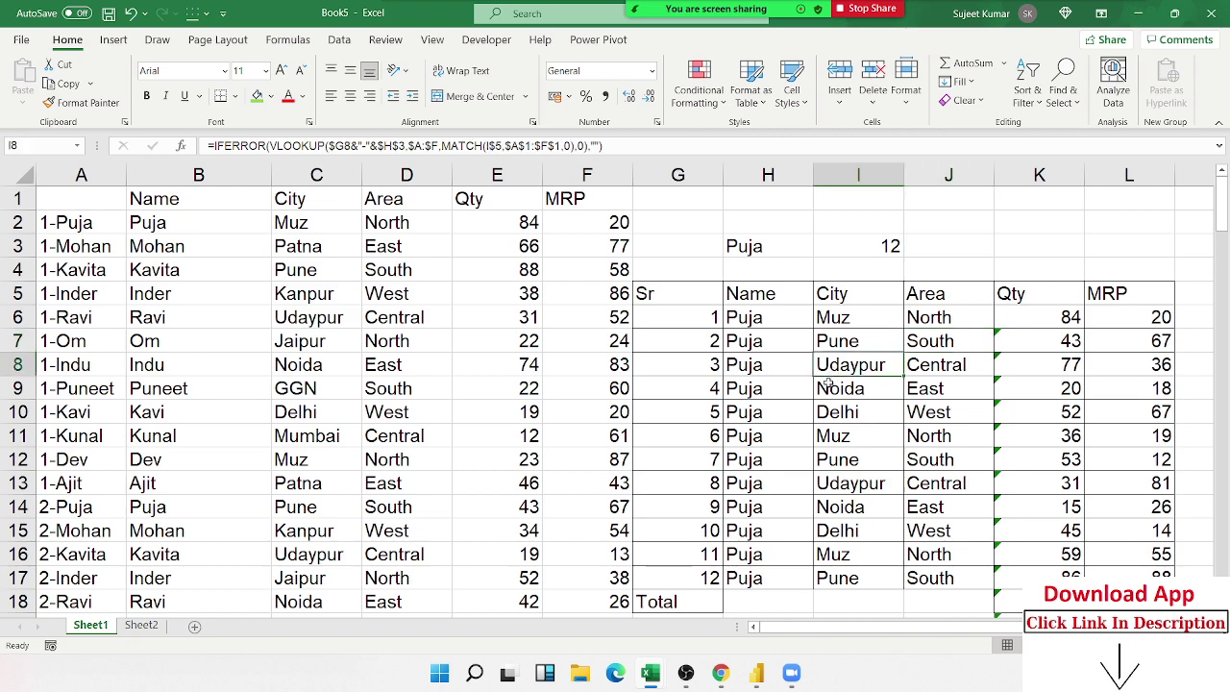
pyautogui.scroll(-5, 836, 403)
pyautogui.scroll(4, 788, 384)
pyautogui.scroll(1, 711, 278)
pyautogui.scroll(1, 712, 271)
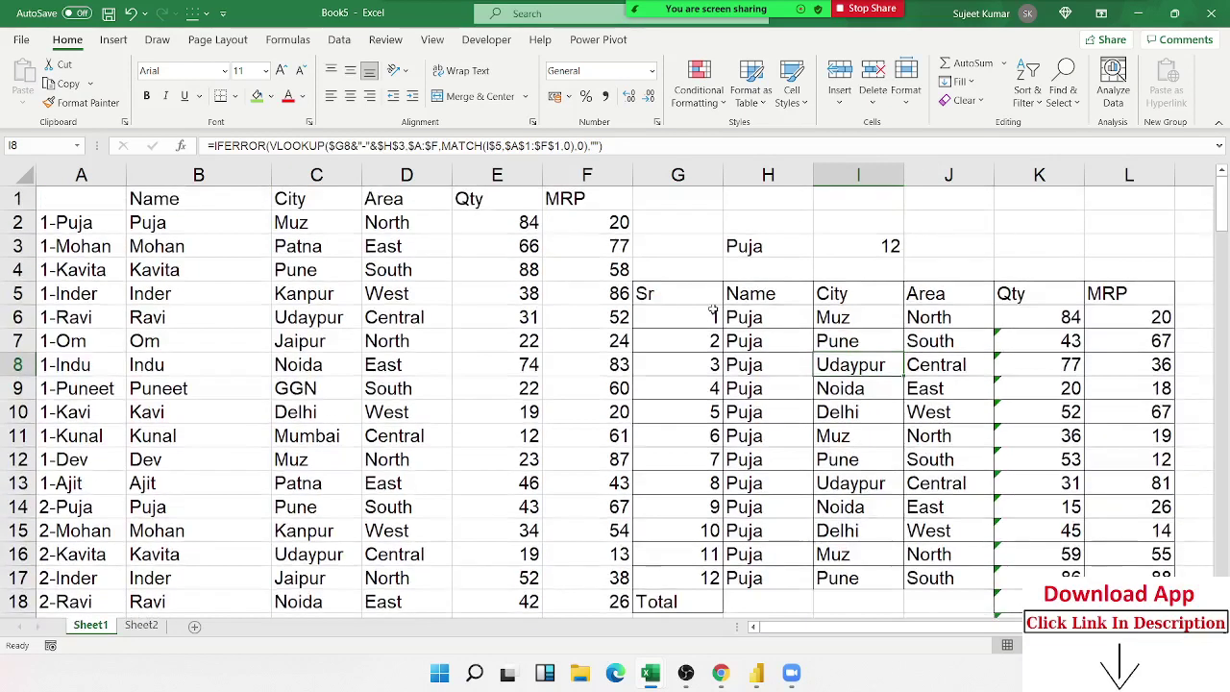
pyautogui.click(730, 254)
# Step: Set H3 to Mohan and overwrite B12 (Dev) and B23 (Kunal) with Mohan
pyautogui.write('M')
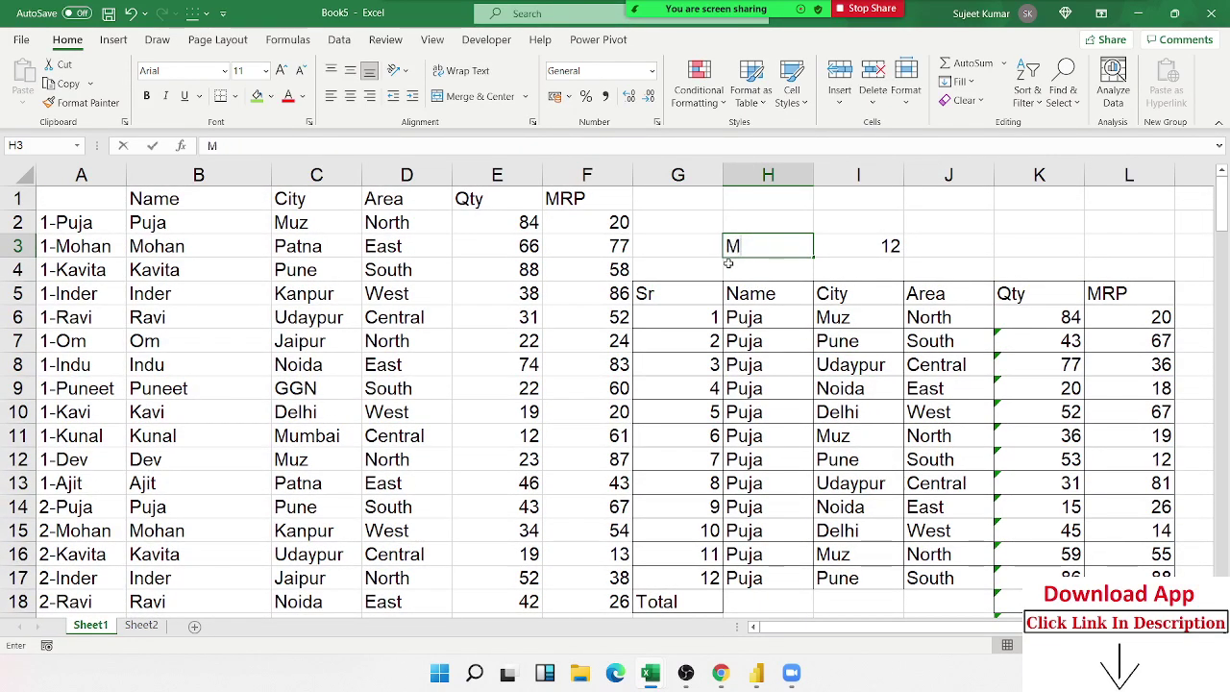
pyautogui.write('ohan')
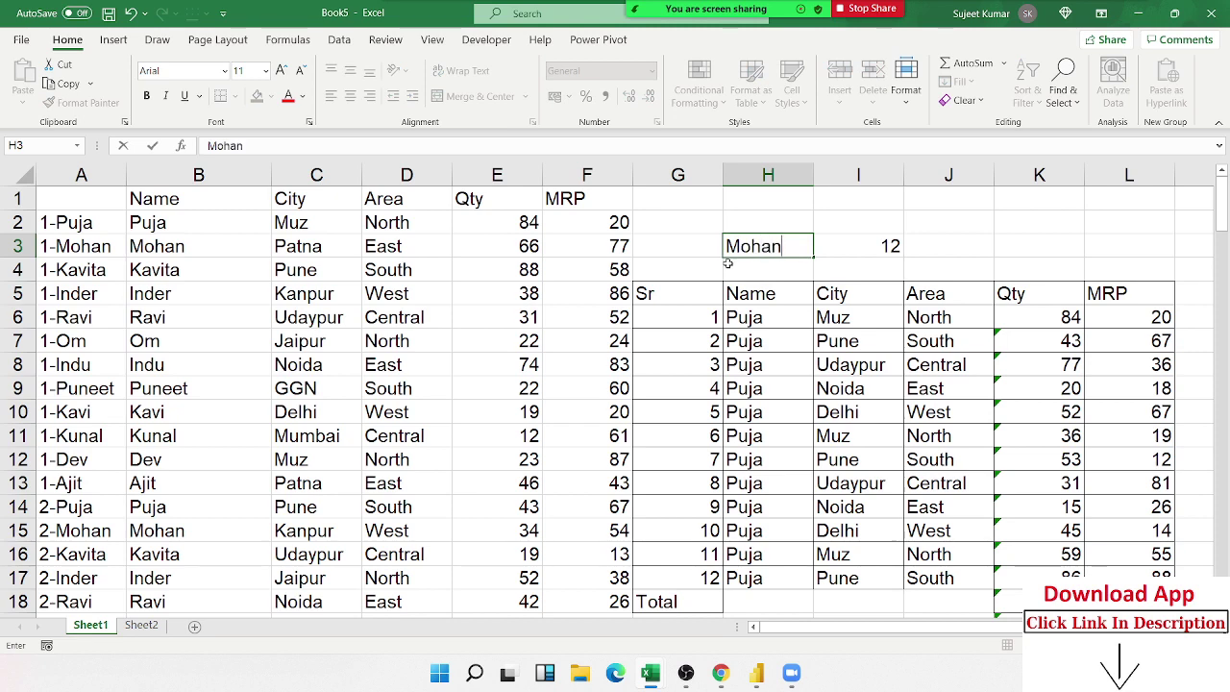
pyautogui.press('Return')
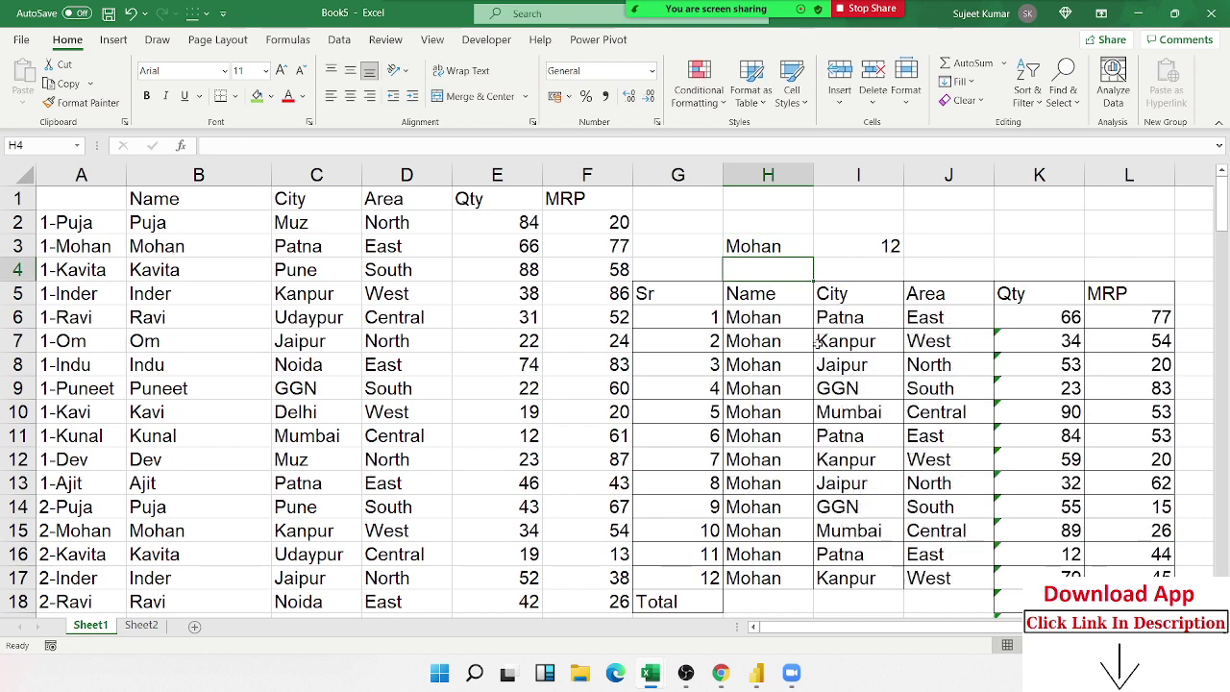
pyautogui.click(188, 462)
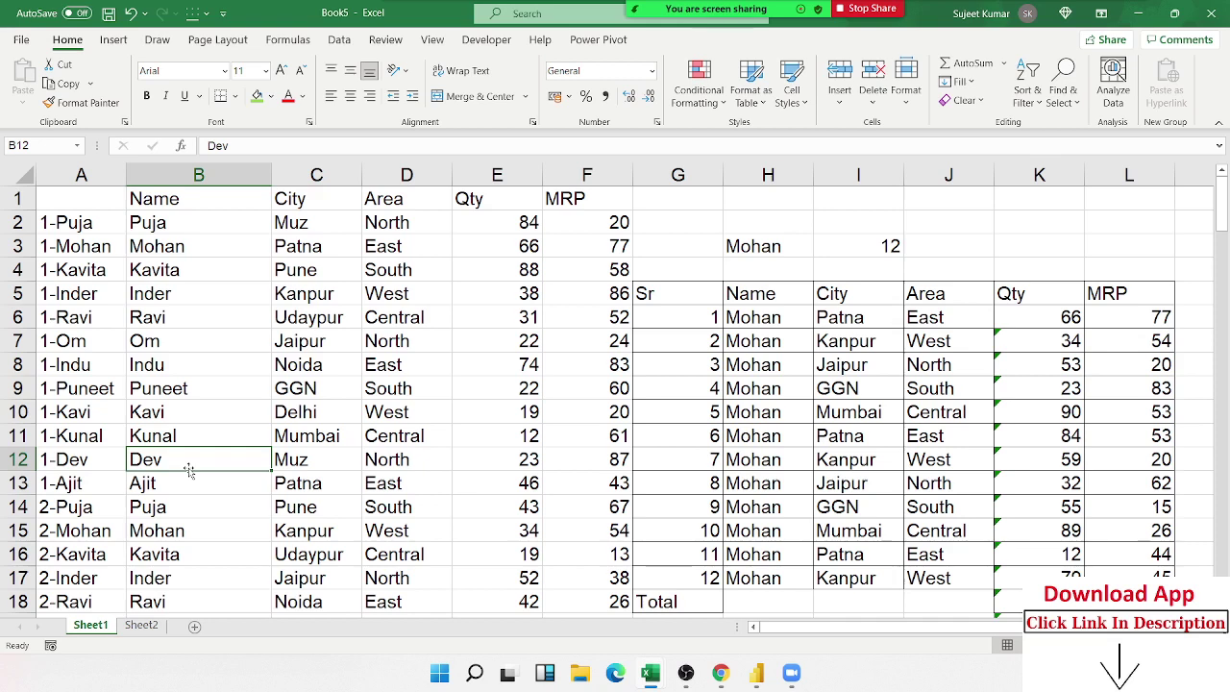
pyautogui.write('Mohan')
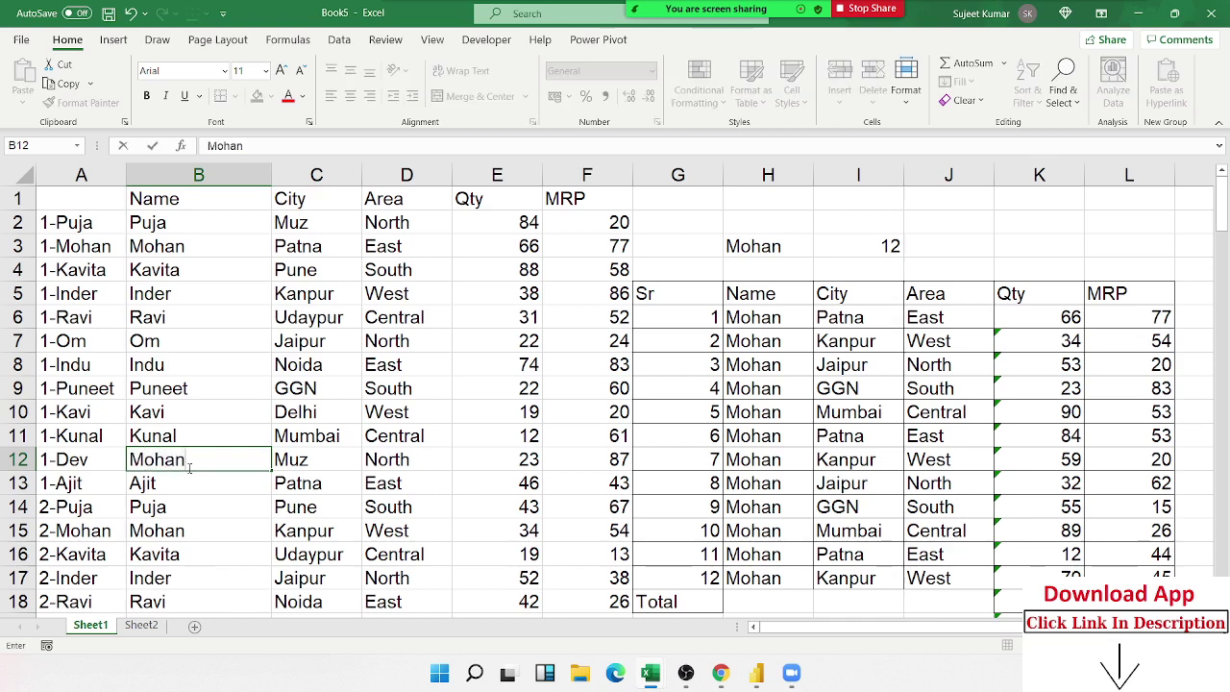
pyautogui.press('Return')
pyautogui.scroll(-3, 811, 591)
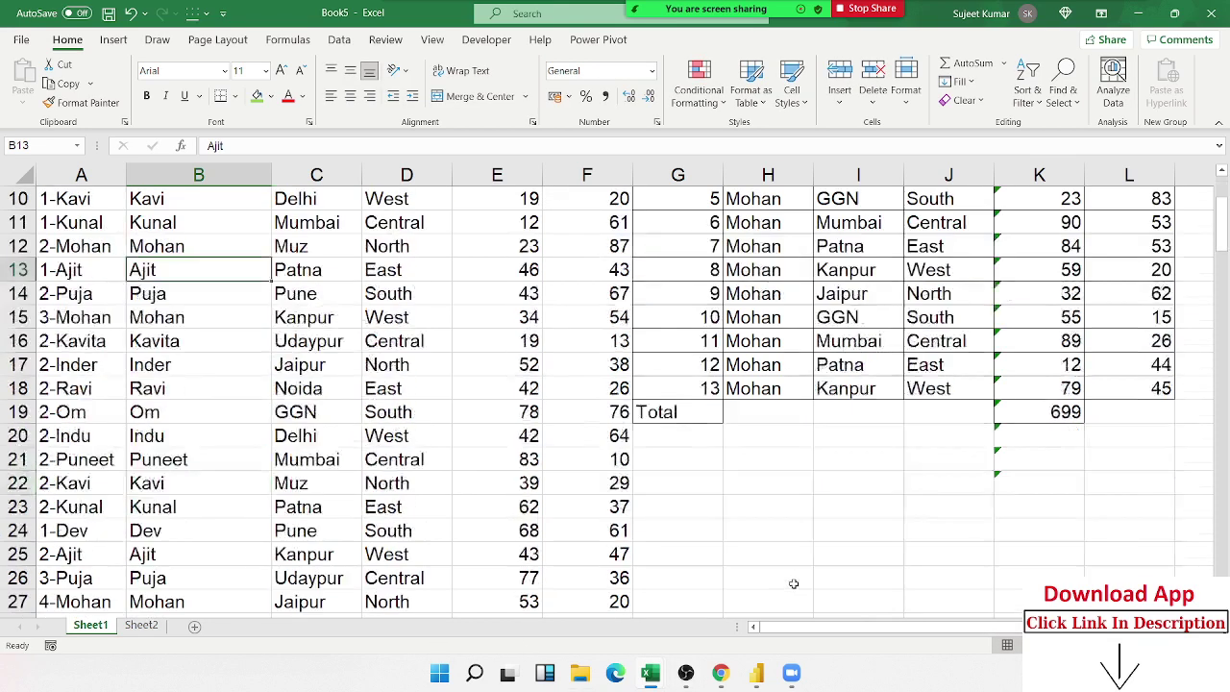
pyautogui.click(214, 500)
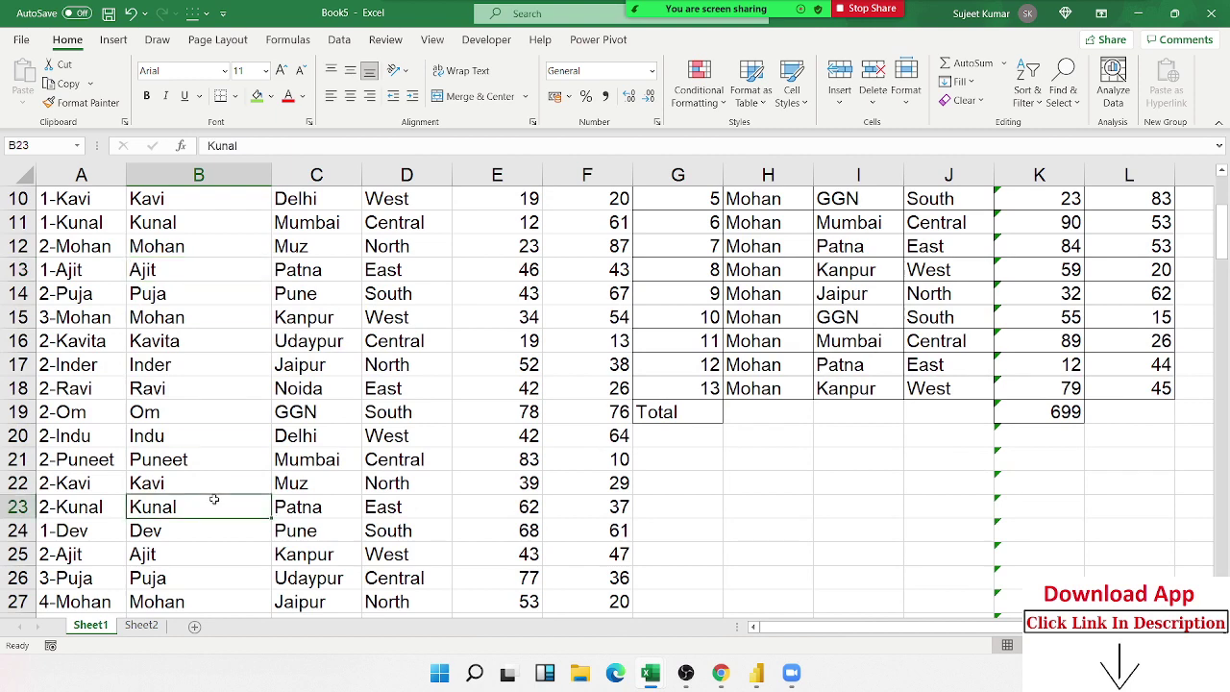
pyautogui.write('Mohan')
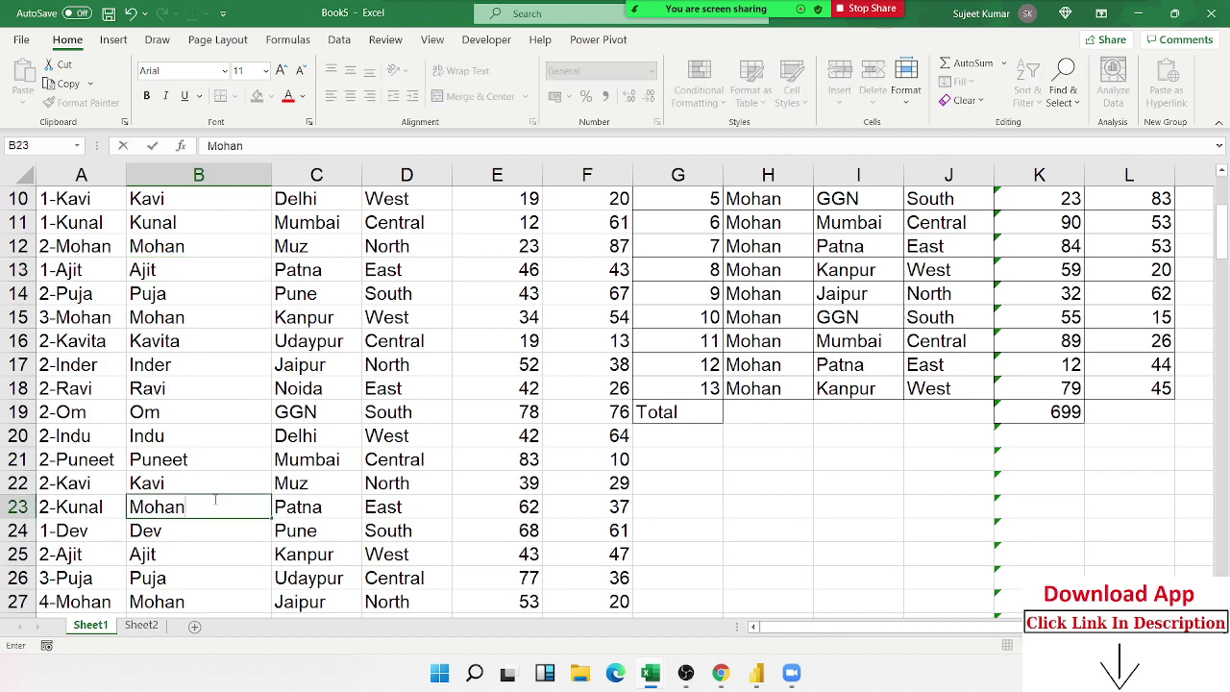
pyautogui.press('Return')
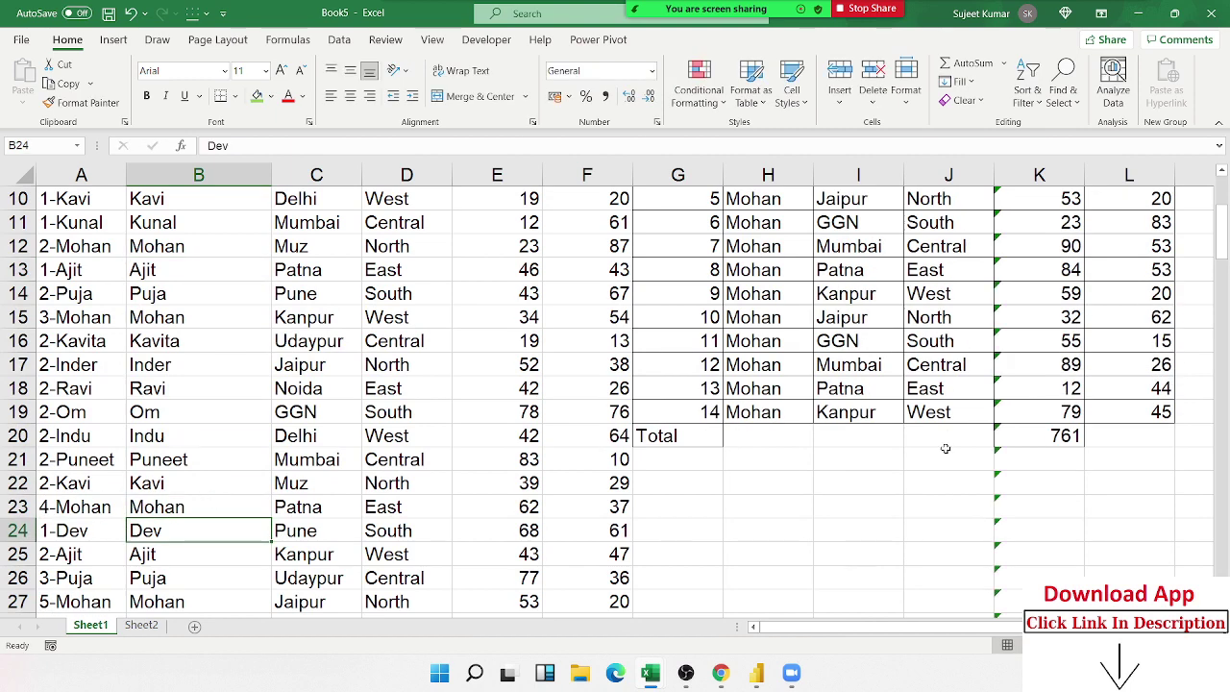
# Step: Check the COUNTIF formula in I3 and change the H3 lookup name to Dev
pyautogui.scroll(3, 941, 447)
pyautogui.click(877, 250)
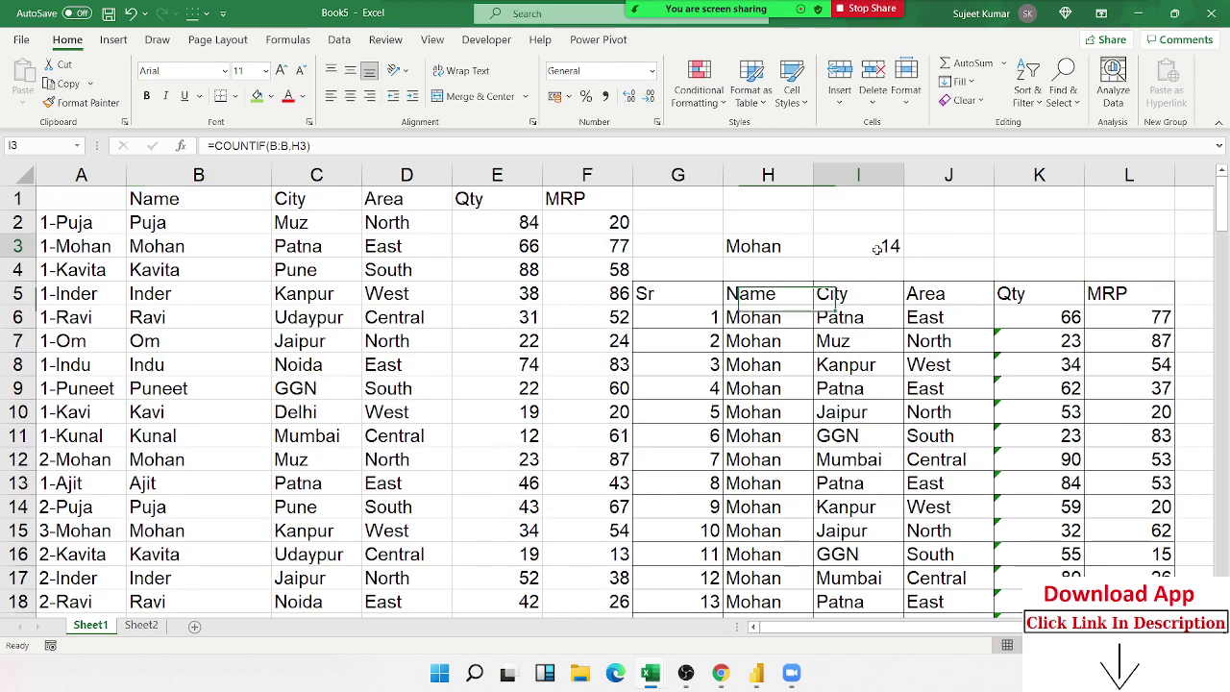
pyautogui.click(769, 250)
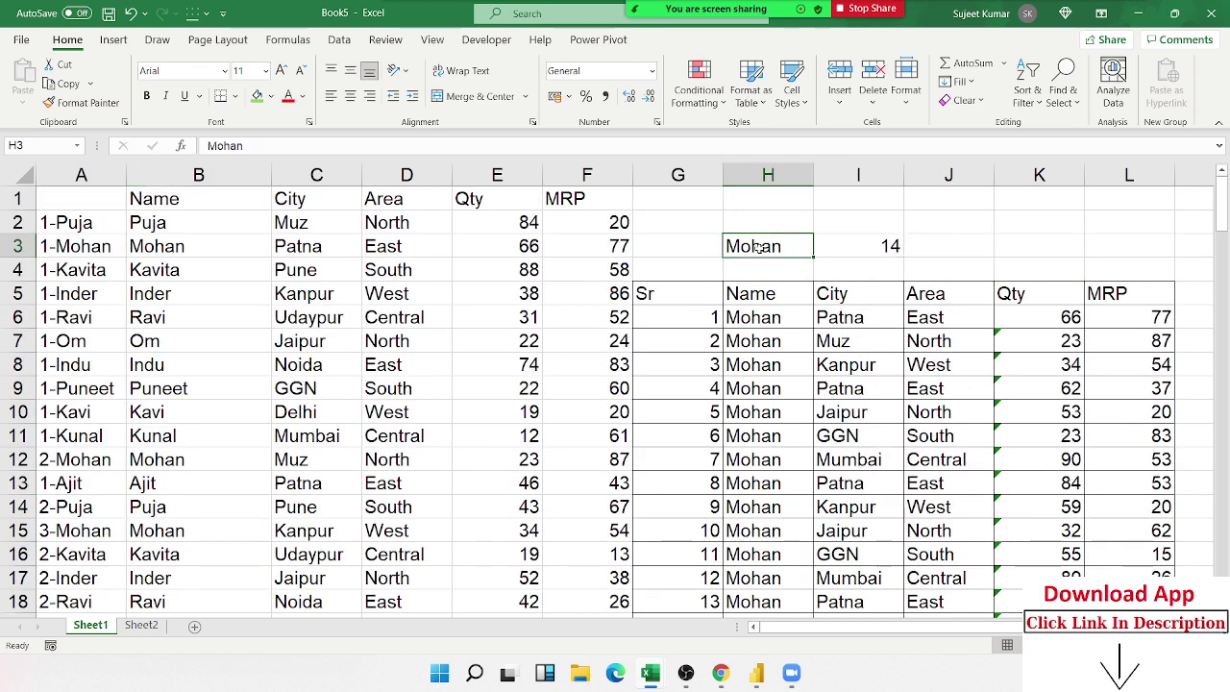
pyautogui.write('Dev')
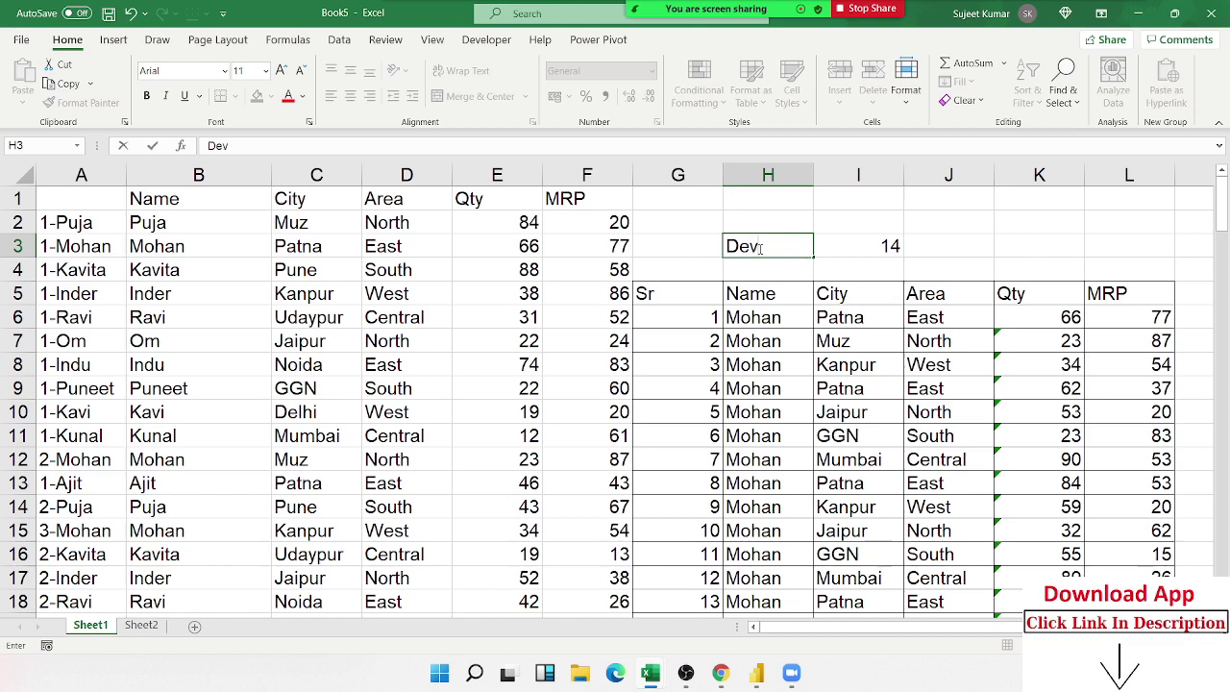
pyautogui.press('Return')
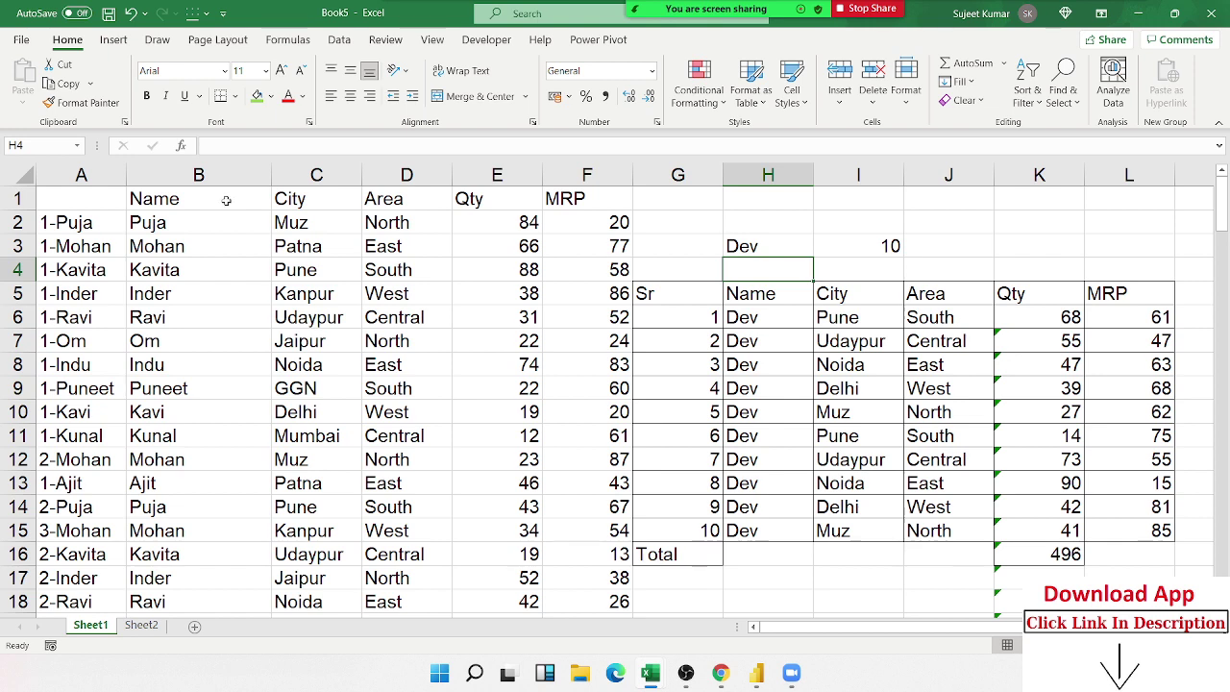
# Step: Copy the Name and Qty columns and paste them into a new Sheet3
pyautogui.click(196, 182)
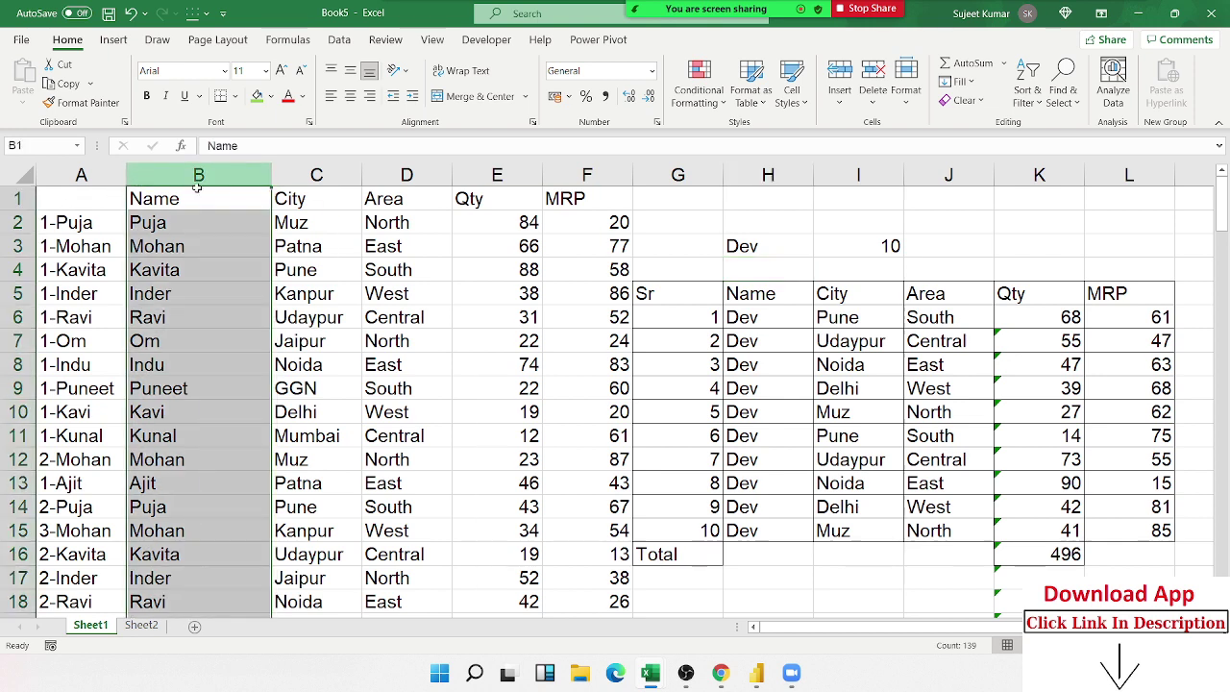
pyautogui.keyDown('ctrl'); pyautogui.click(492, 177); pyautogui.keyUp('ctrl')
pyautogui.hotkey('ctrl', 'c')
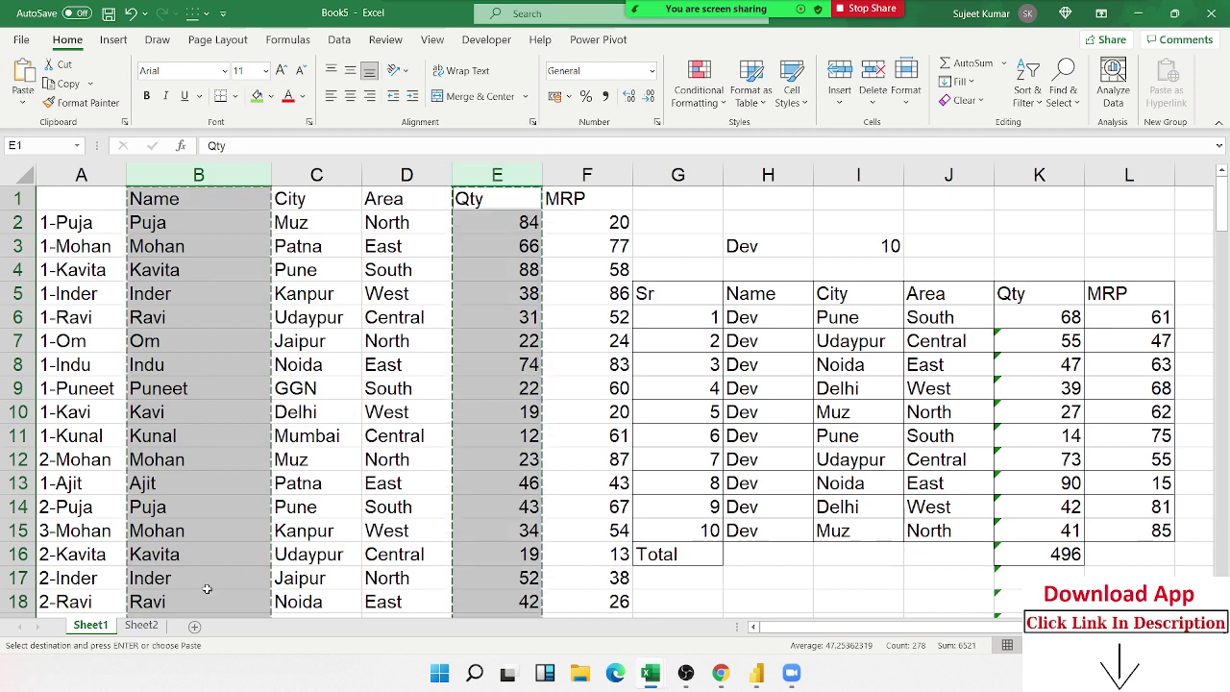
pyautogui.click(142, 625)
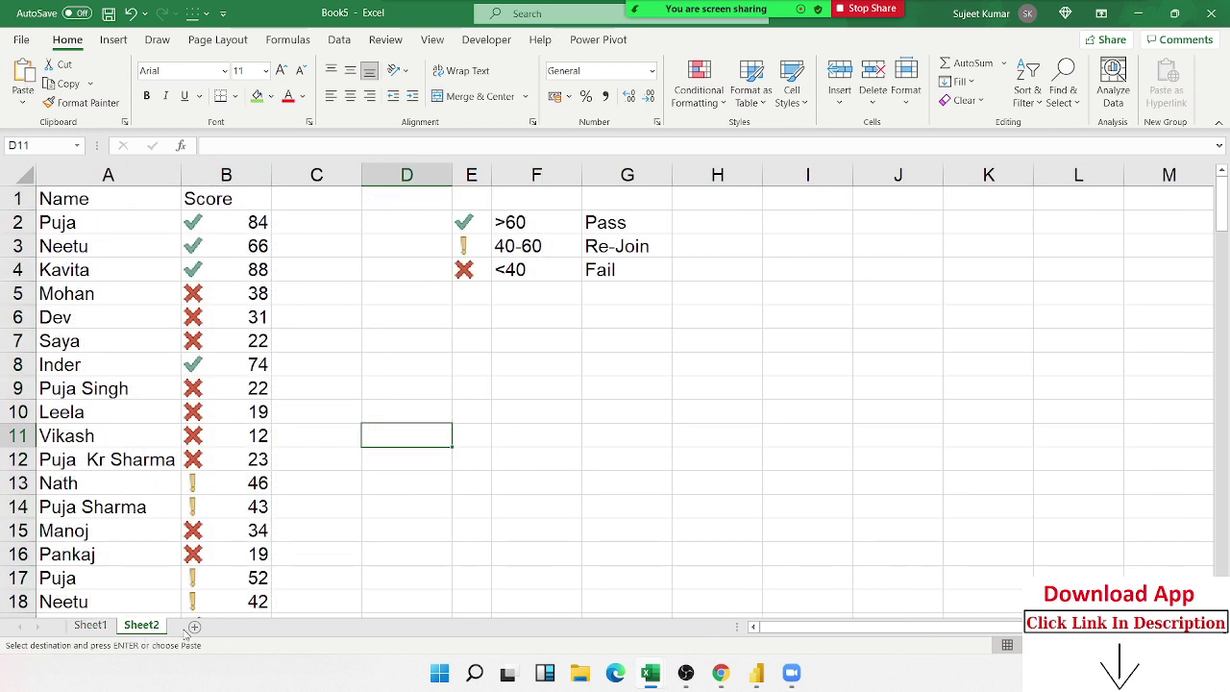
pyautogui.click(194, 625)
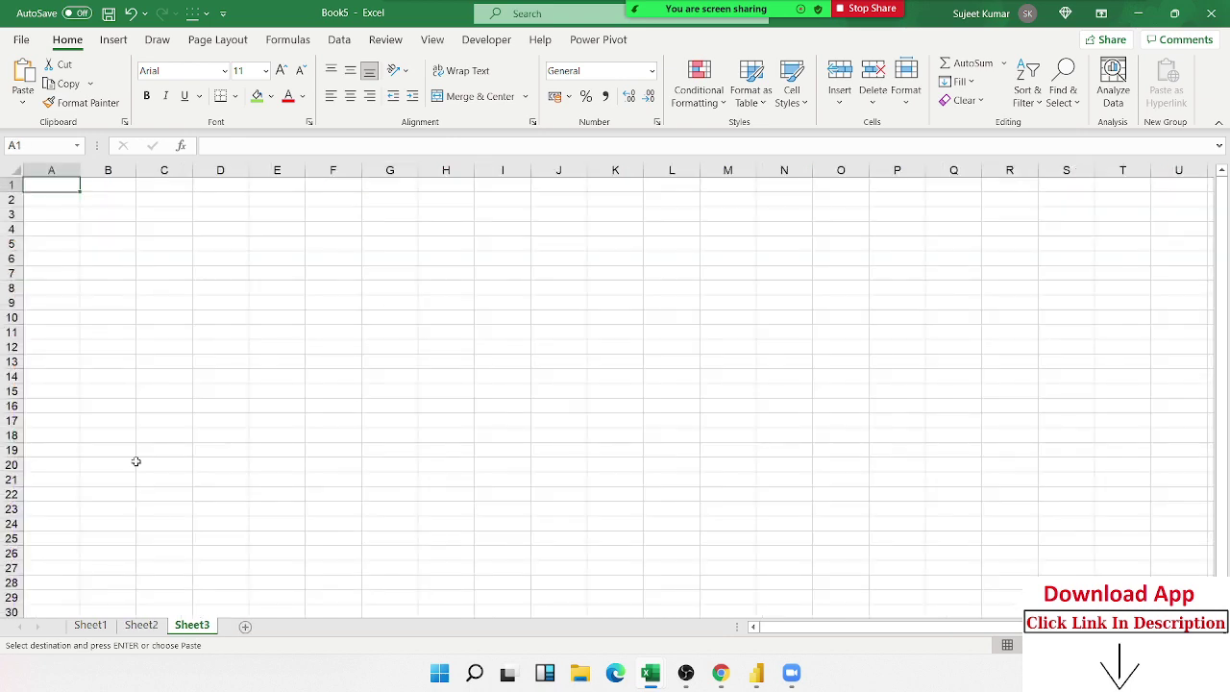
pyautogui.hotkey('ctrl', 'v')
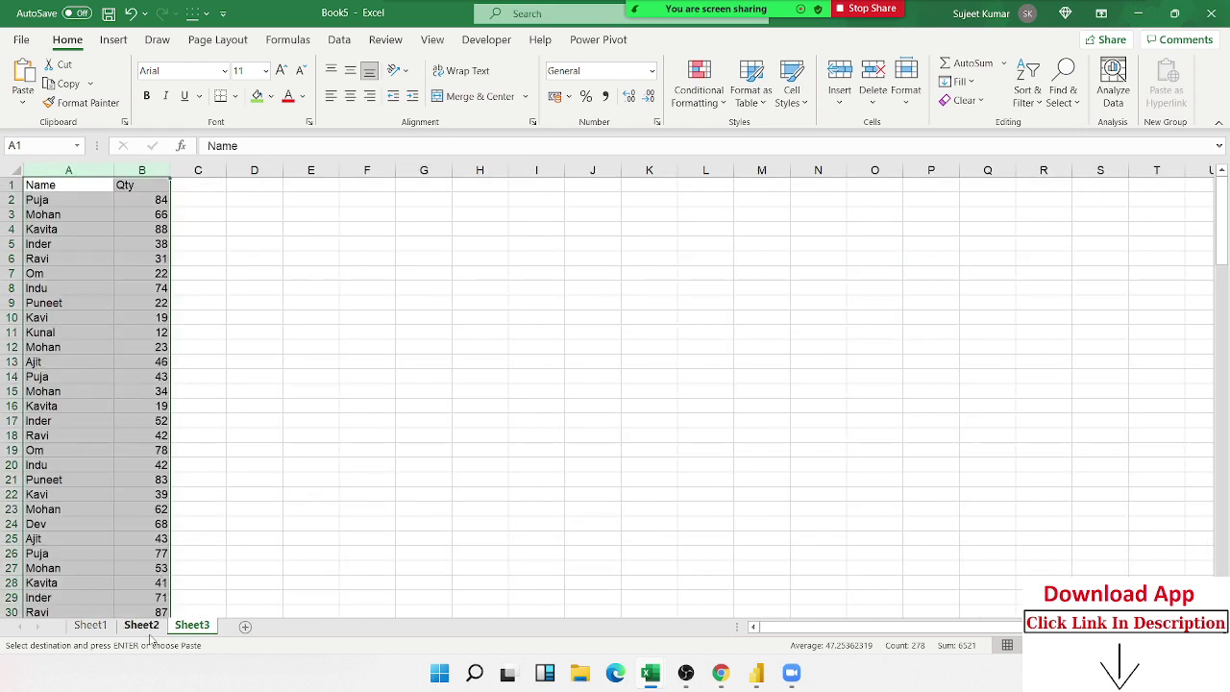
# Step: Delete Sheet2, then select H5:I20 and compare with Sheet1's source table
pyautogui.rightClick(144, 627)
pyautogui.click(191, 431)
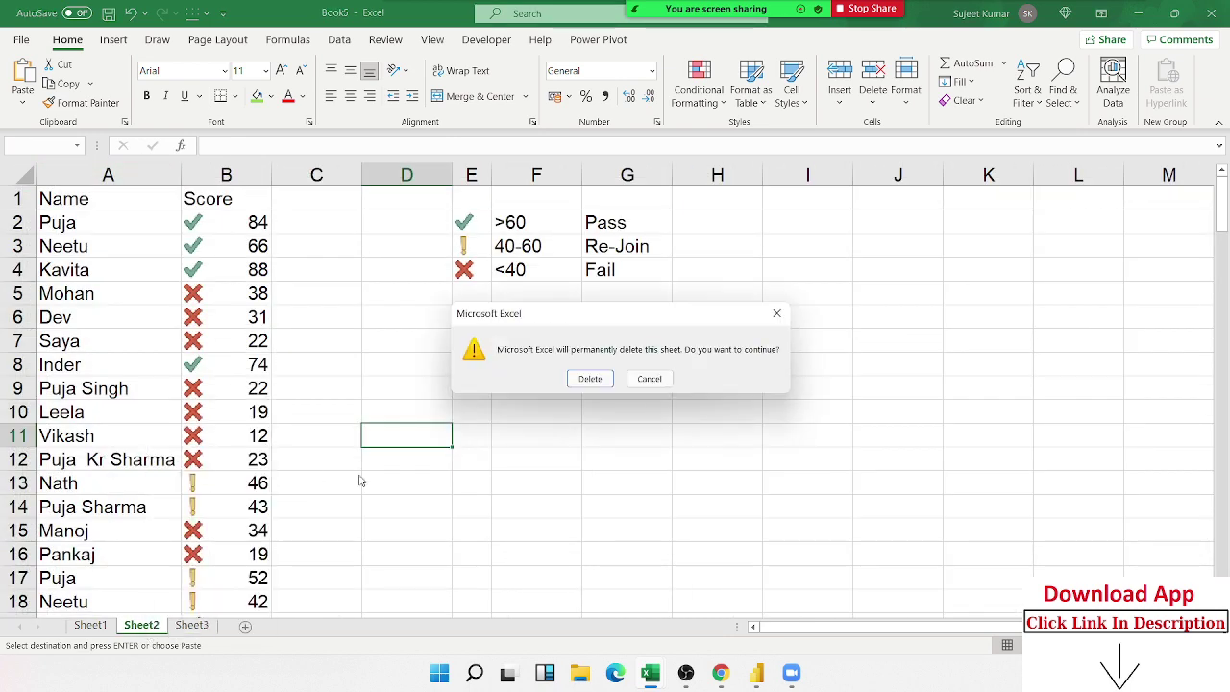
pyautogui.click(588, 379)
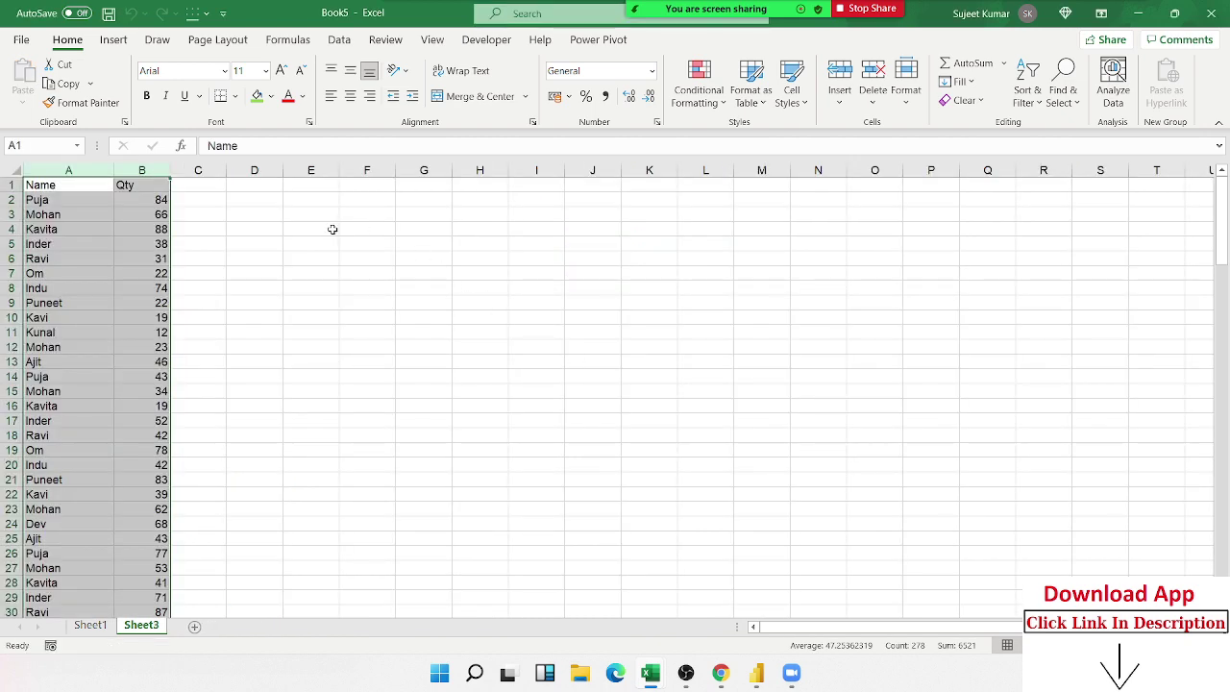
pyautogui.click(331, 229)
pyautogui.moveTo(467, 239); pyautogui.dragTo(516, 466)
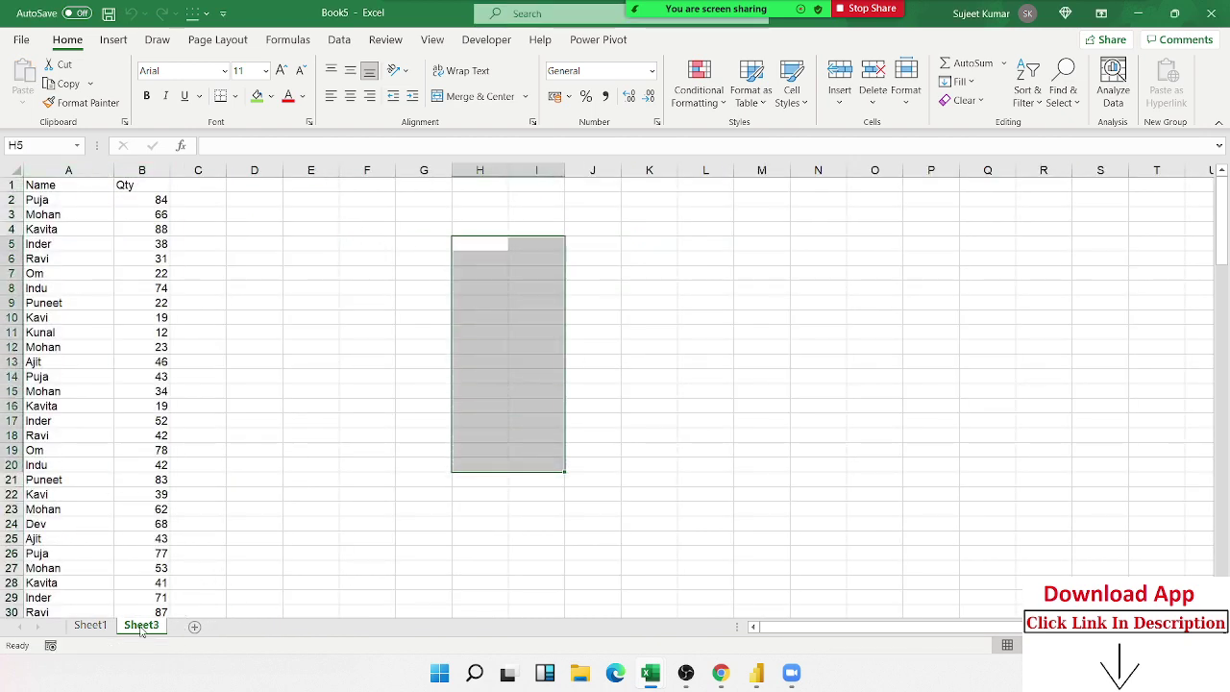
pyautogui.click(91, 626)
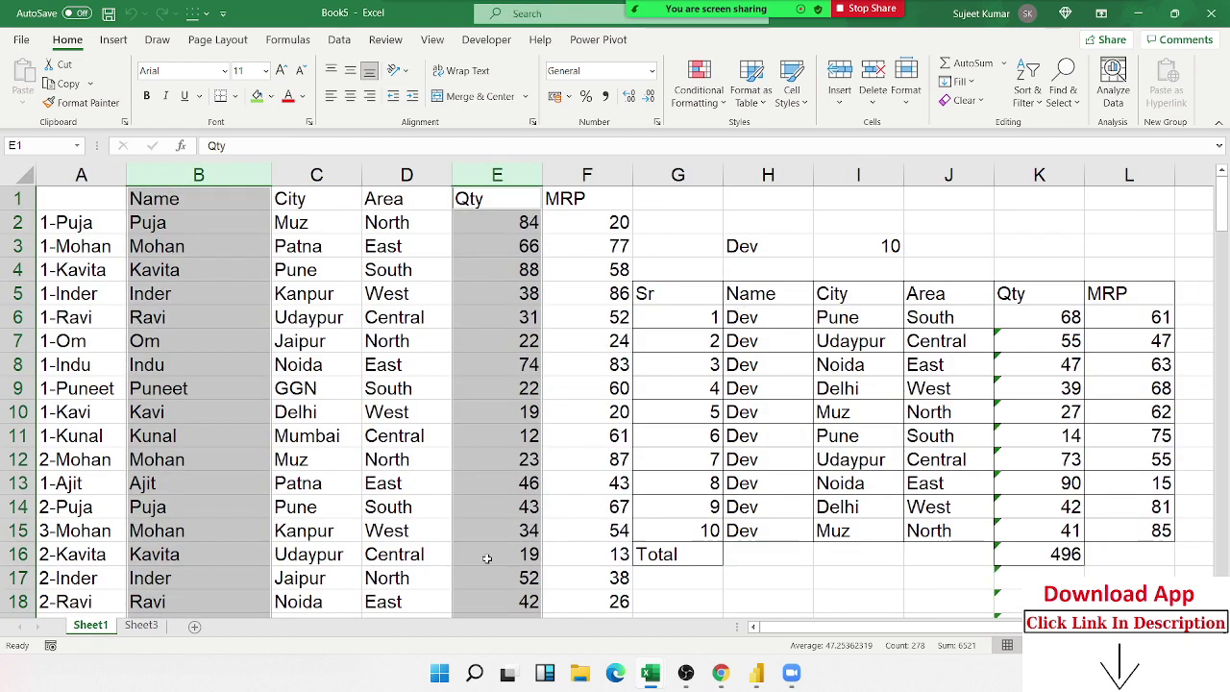
pyautogui.click(141, 625)
# Step: Enter Puja in Sheet3 cell F6 and discard the test value 84.43 typed in G6
pyautogui.click(371, 261)
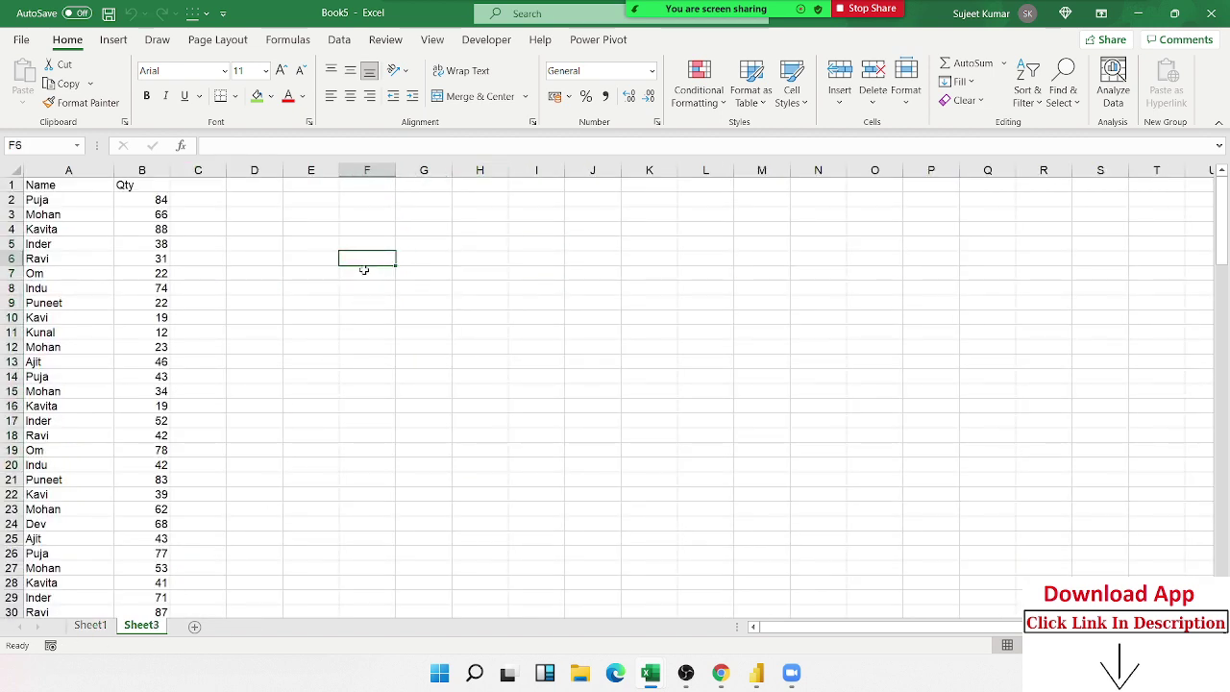
pyautogui.write('Puja')
pyautogui.press('Tab')
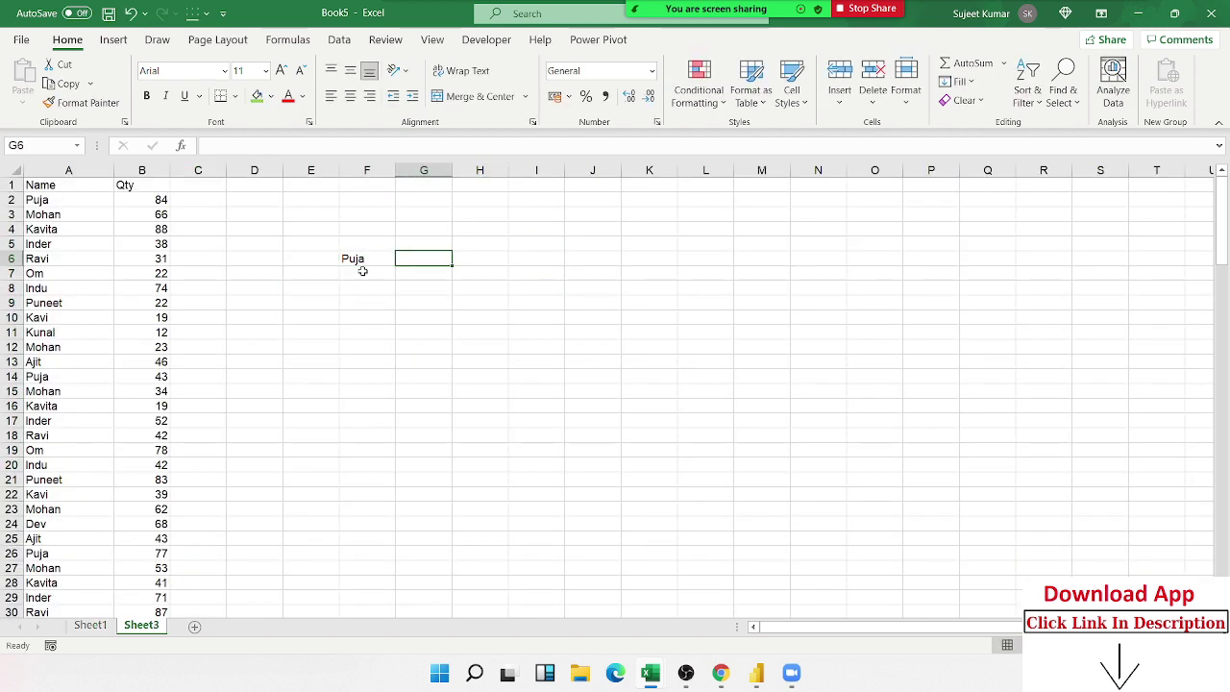
pyautogui.write('84')
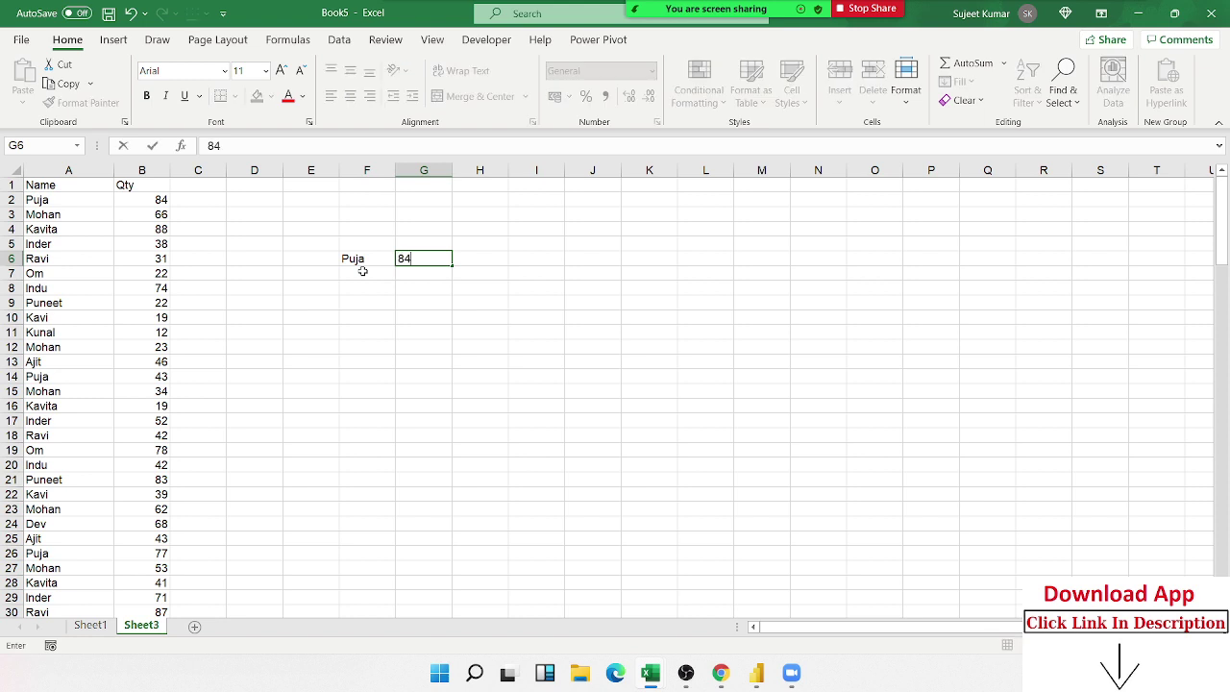
pyautogui.write('.')
pyautogui.write('43')
pyautogui.press('Escape')
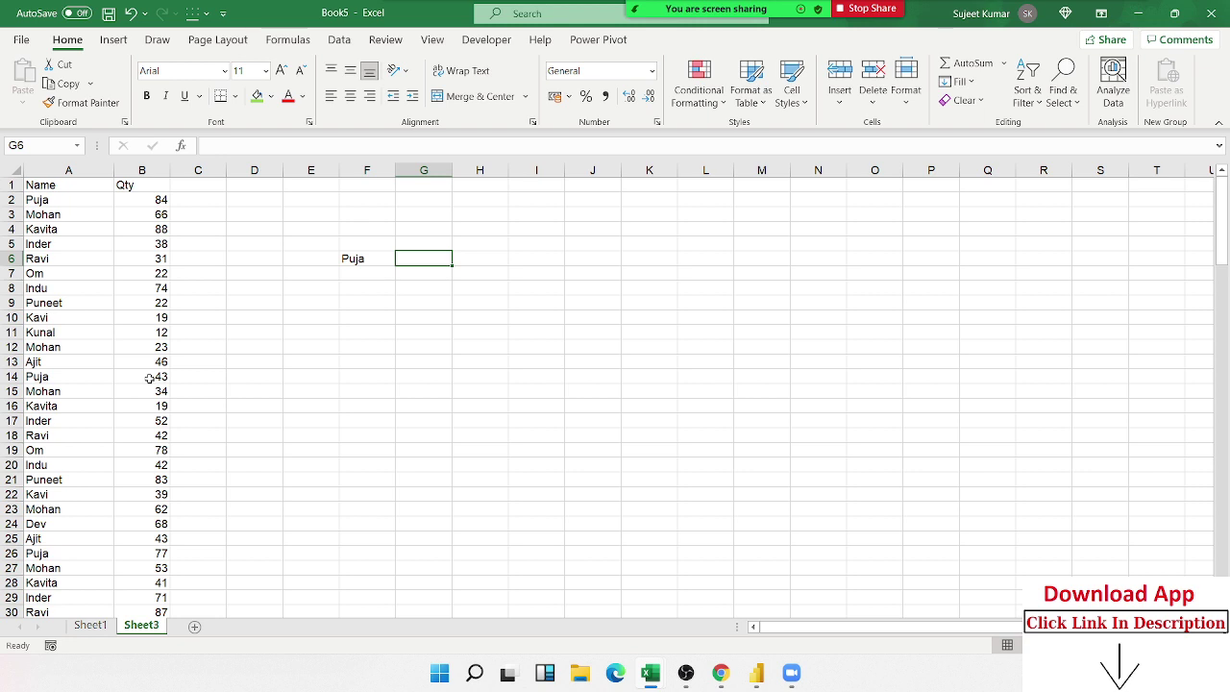
# Step: Start G6's formula =TEXTJOIN(",",TRUE,IF(A2:A139=F6, matching the Name column against F6
pyautogui.write('=te')
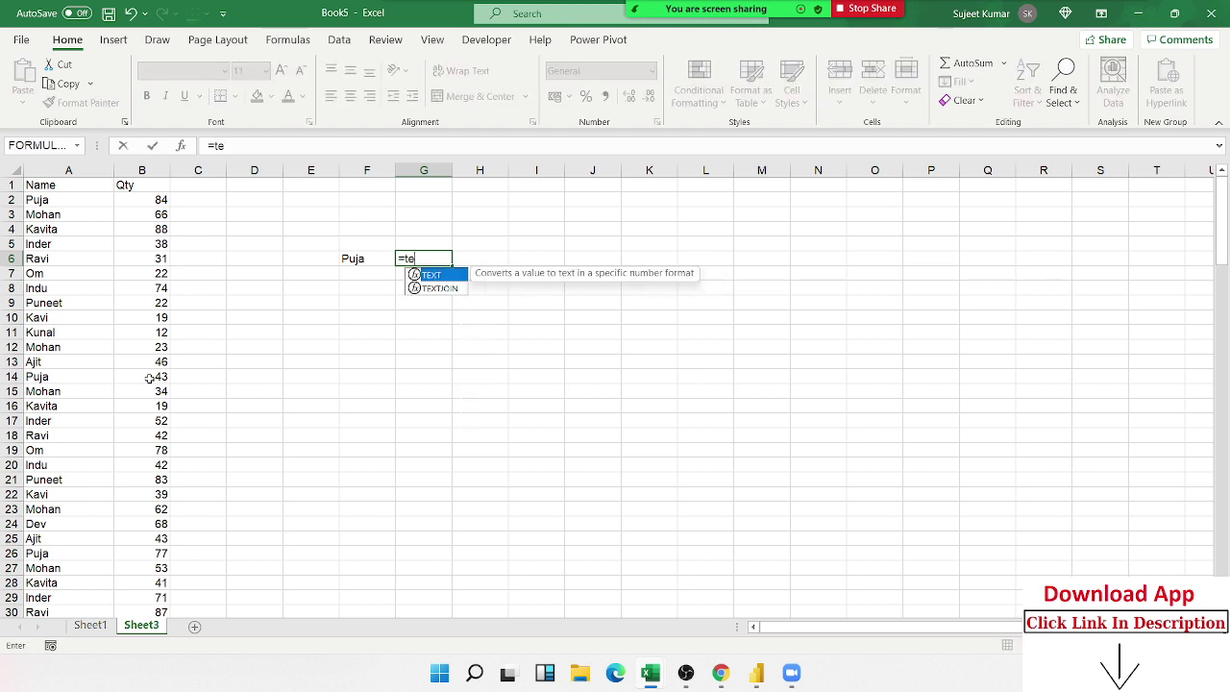
pyautogui.press('Down')
pyautogui.press('Tab')
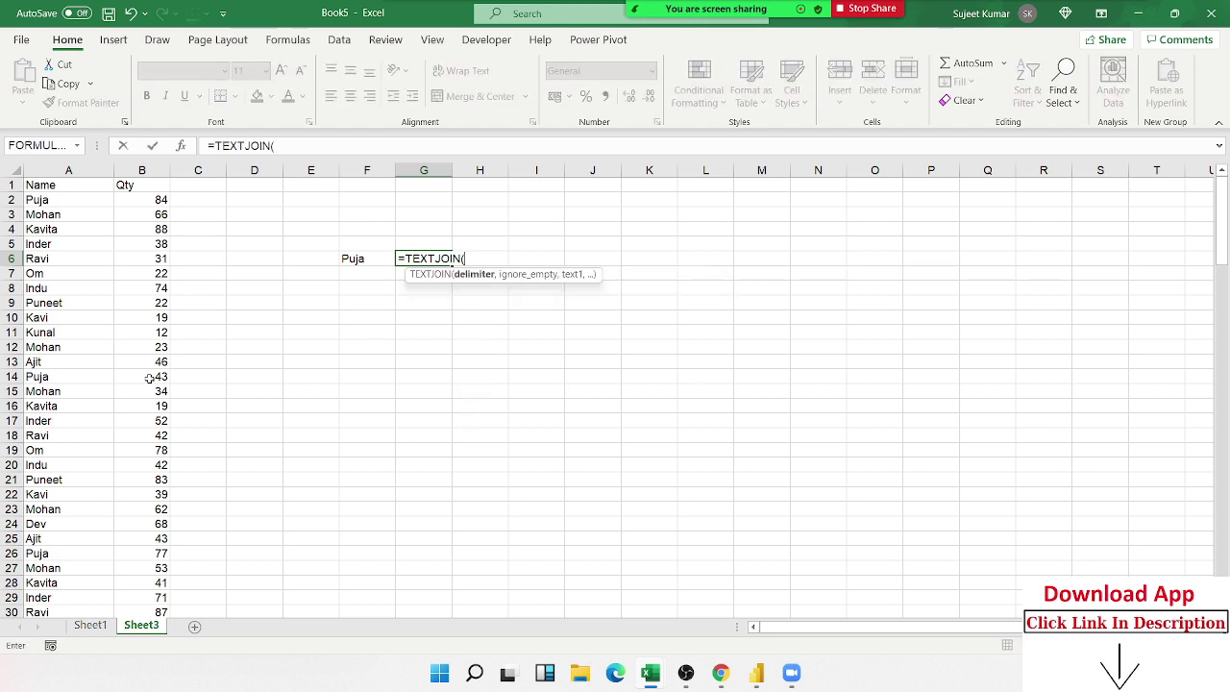
pyautogui.write('","')
pyautogui.write(',')
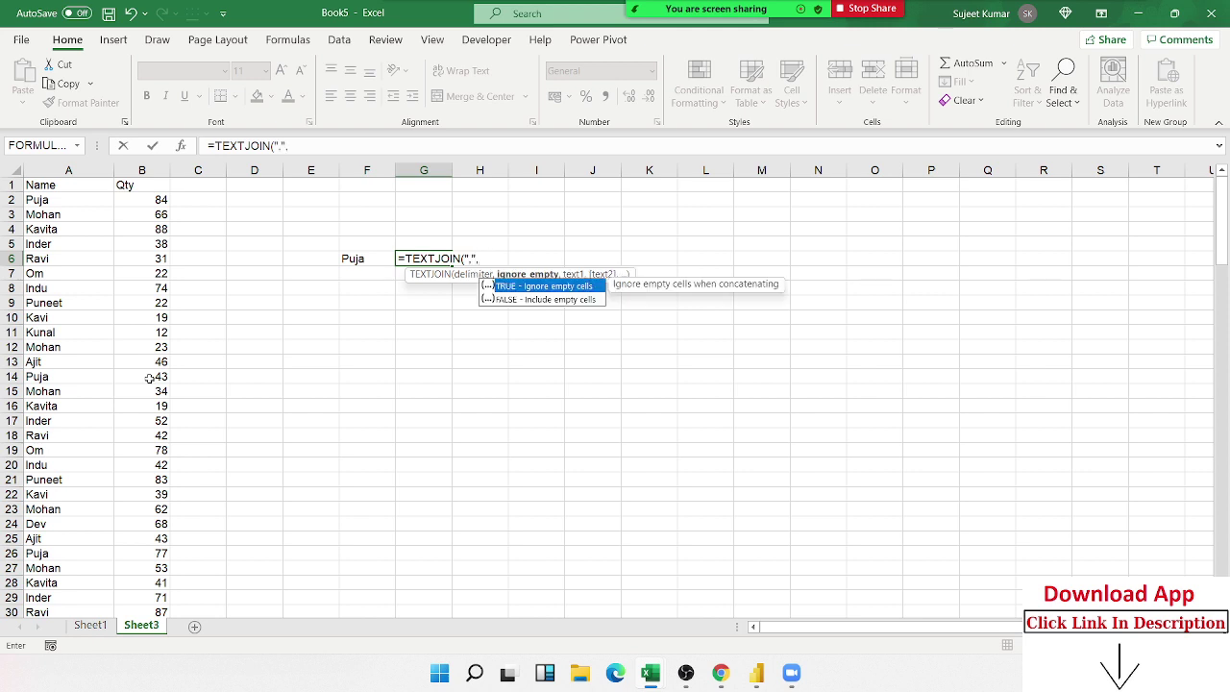
pyautogui.press('Tab')
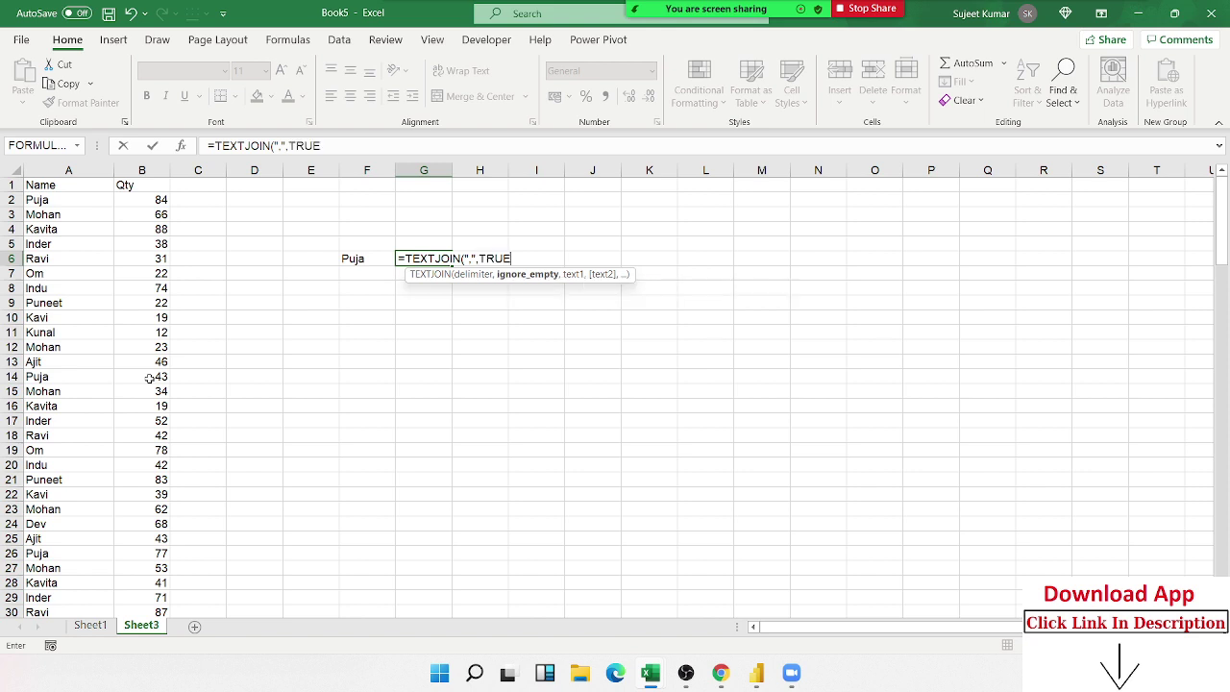
pyautogui.write(',')
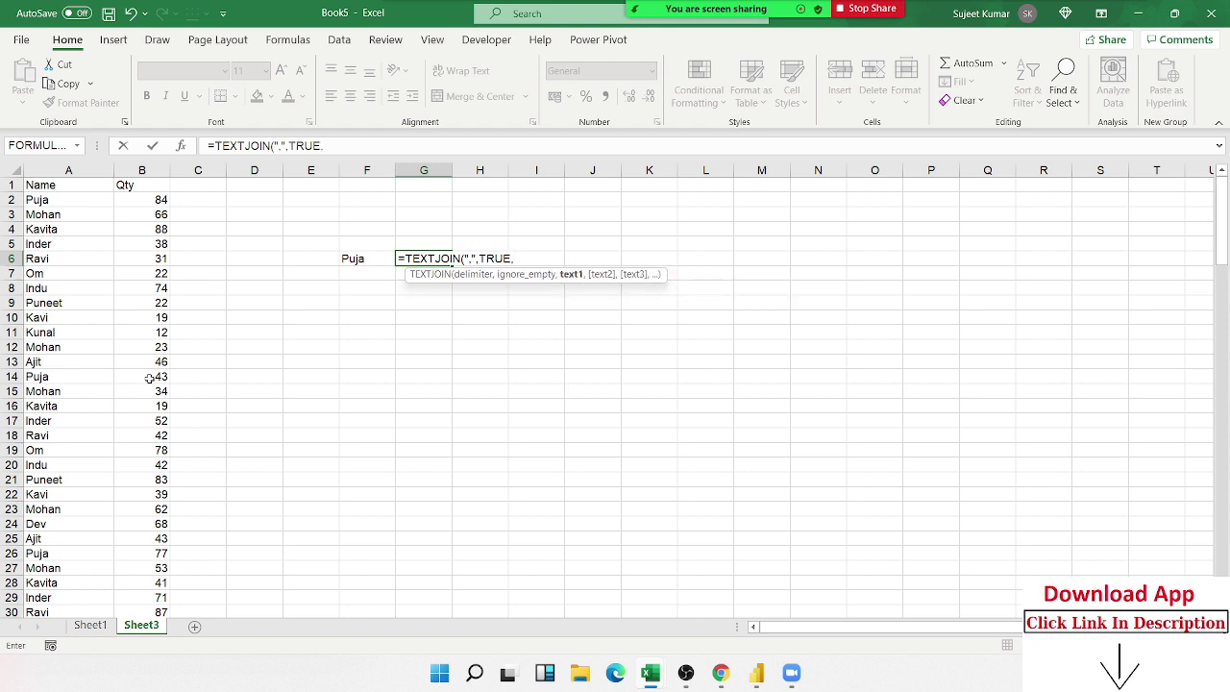
pyautogui.write('IF')
pyautogui.press('Tab')
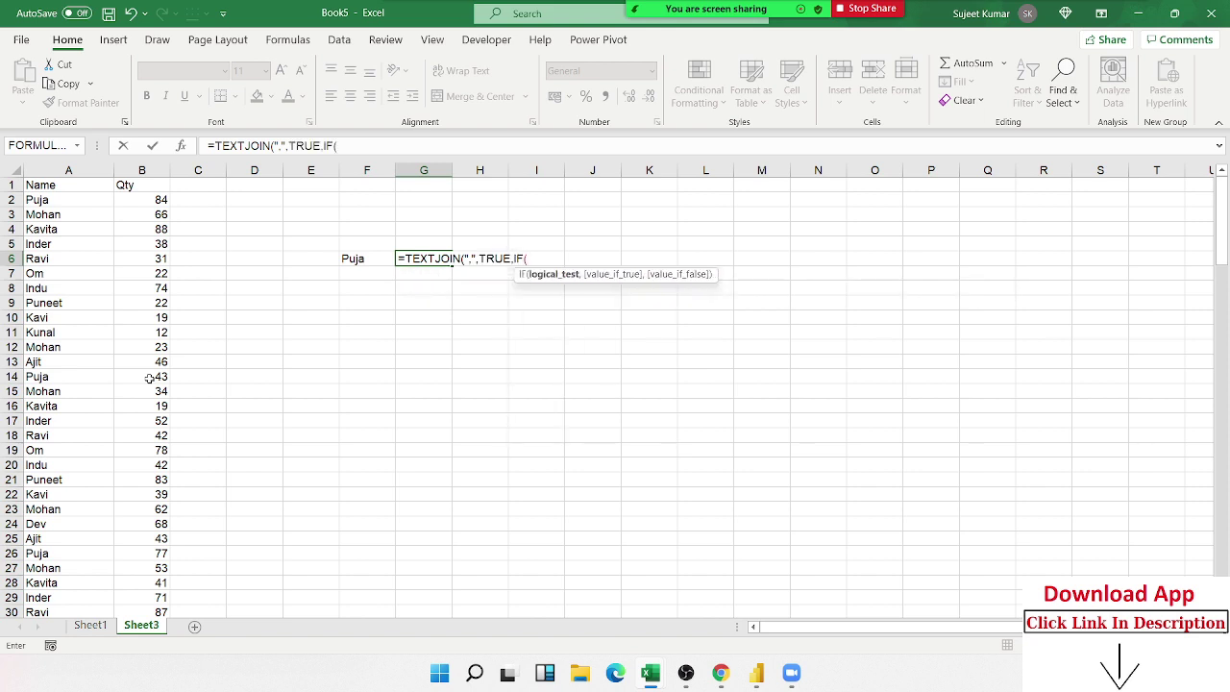
pyautogui.press('Left')
pyautogui.press('Left')
pyautogui.press('Left')
pyautogui.press('Left')
pyautogui.press('Left')
pyautogui.press('Left')
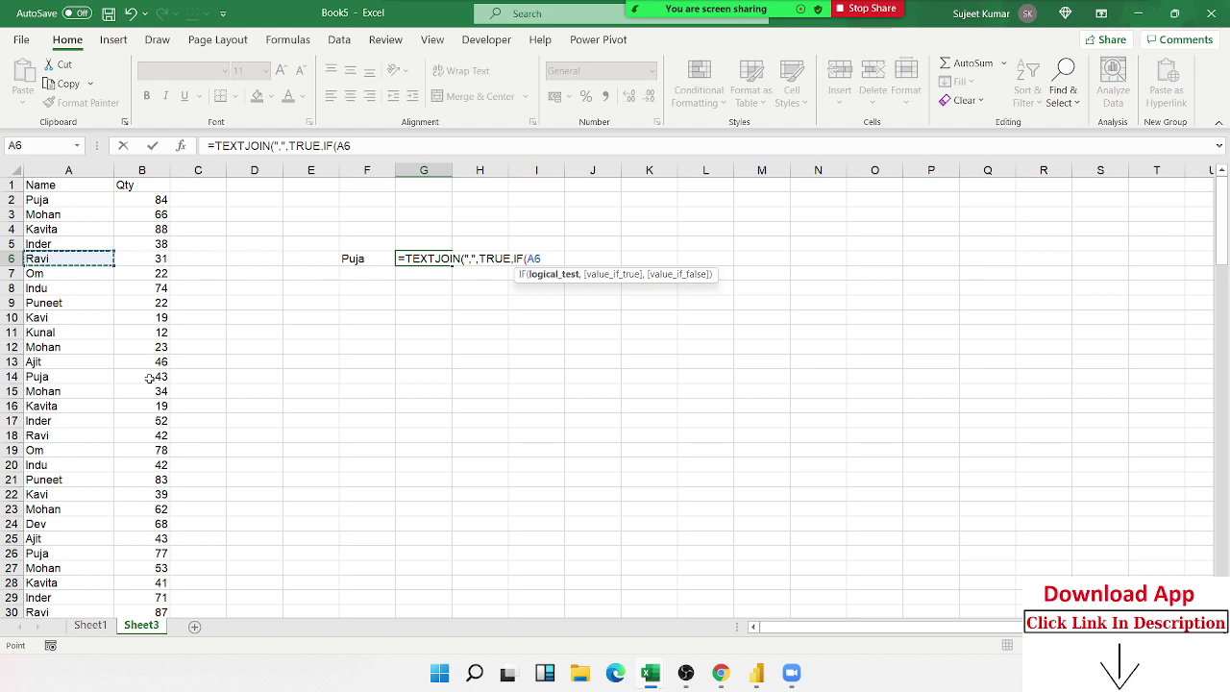
pyautogui.press('Up')
pyautogui.press('Up')
pyautogui.press('Up')
pyautogui.press('Up')
pyautogui.hotkey('ctrl', 'shift', 'Down')
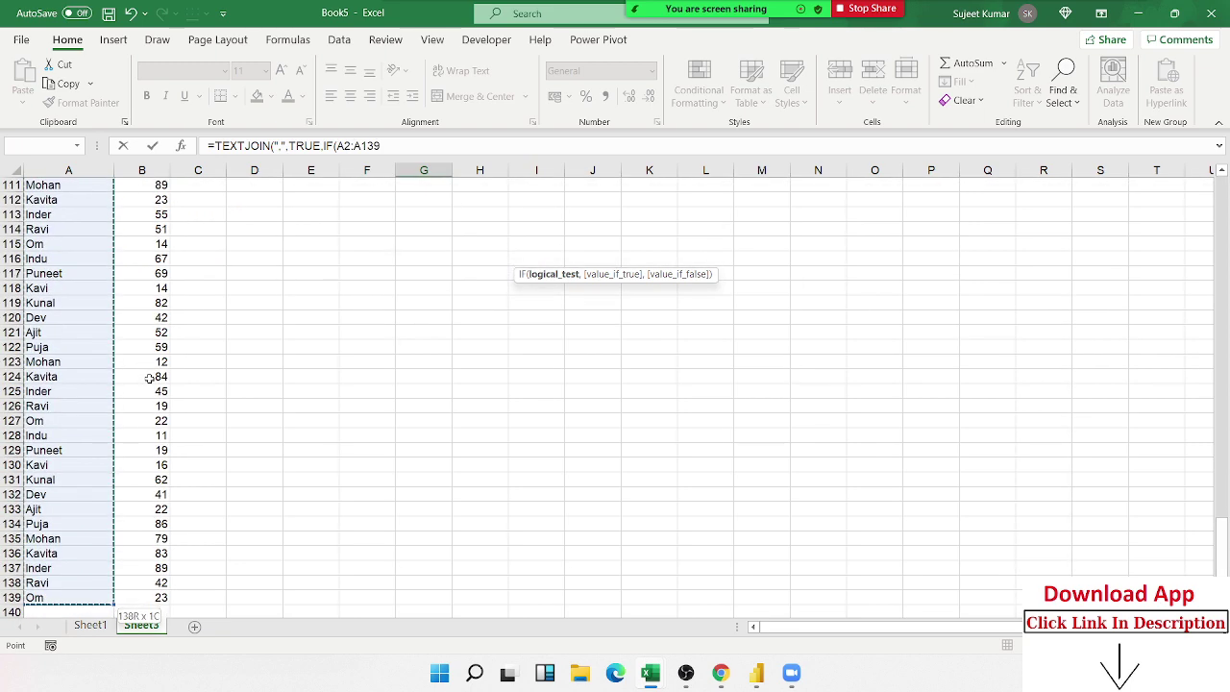
pyautogui.write('=')
pyautogui.press('Up')
pyautogui.press('Up')
pyautogui.press('Up')
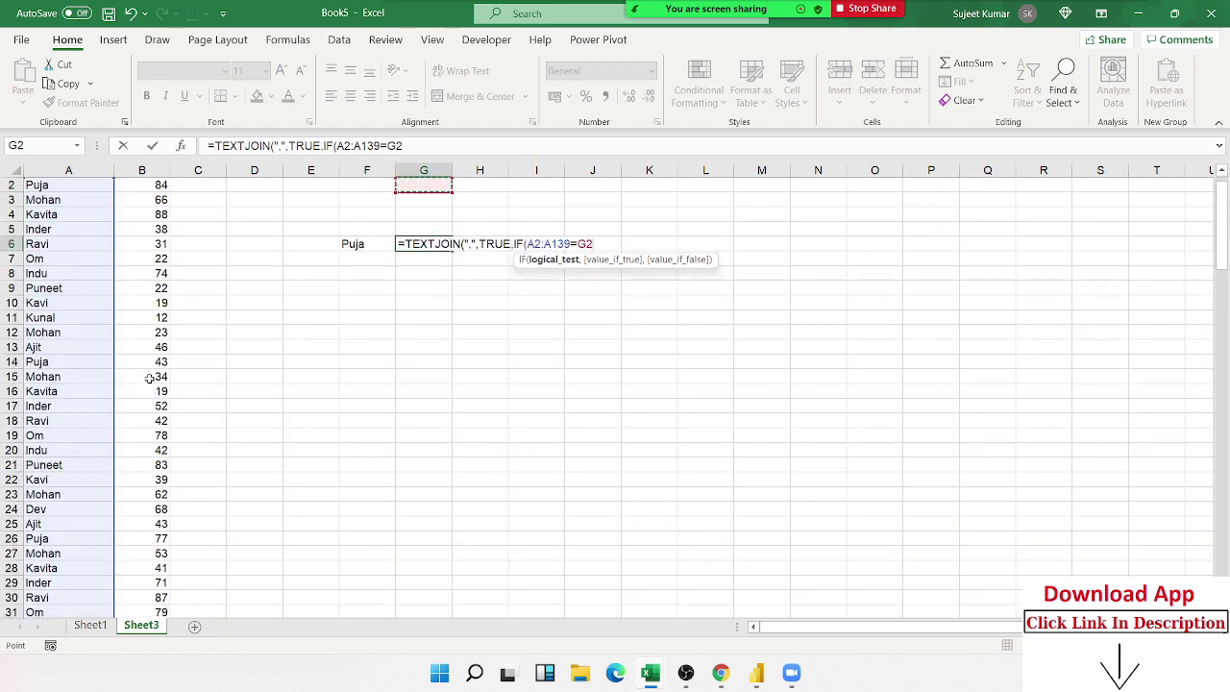
pyautogui.press('Left')
pyautogui.press('Down')
pyautogui.press('Down')
pyautogui.press('Down')
pyautogui.press('Down')
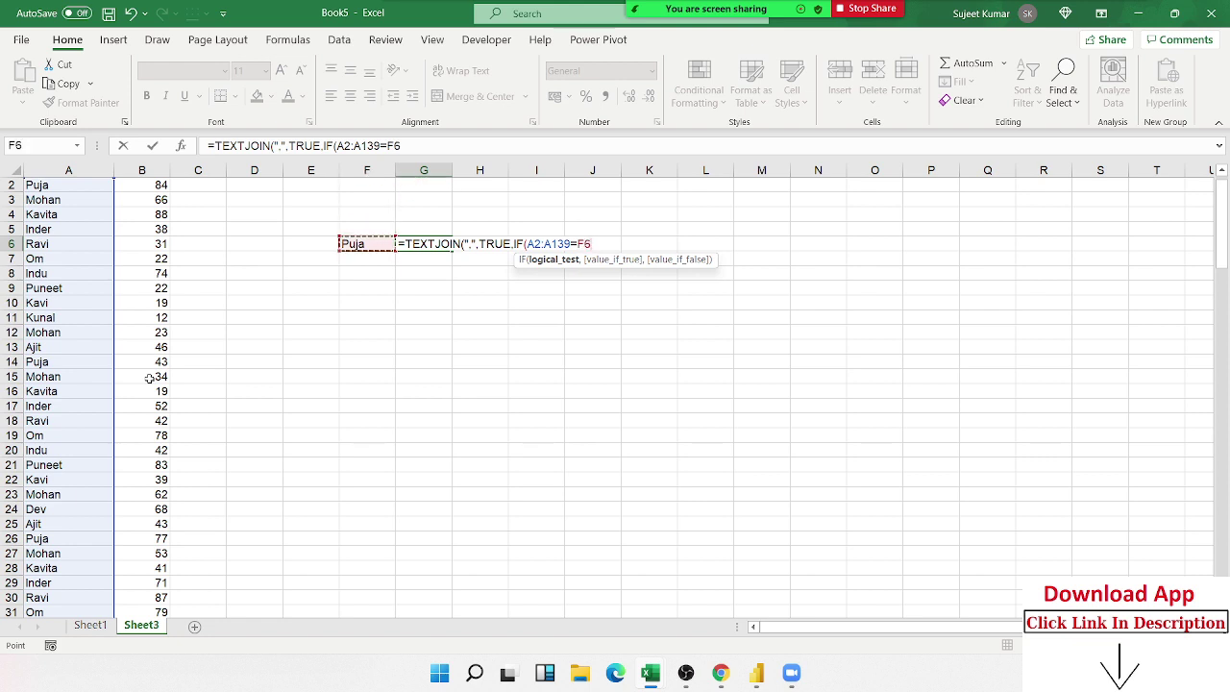
# Step: Finish the IF with B2:B139 and "" and enter it so G6 lists Puja's quantities
pyautogui.write(',')
pyautogui.press('Left')
pyautogui.press('Left')
pyautogui.press('Left')
pyautogui.press('Left')
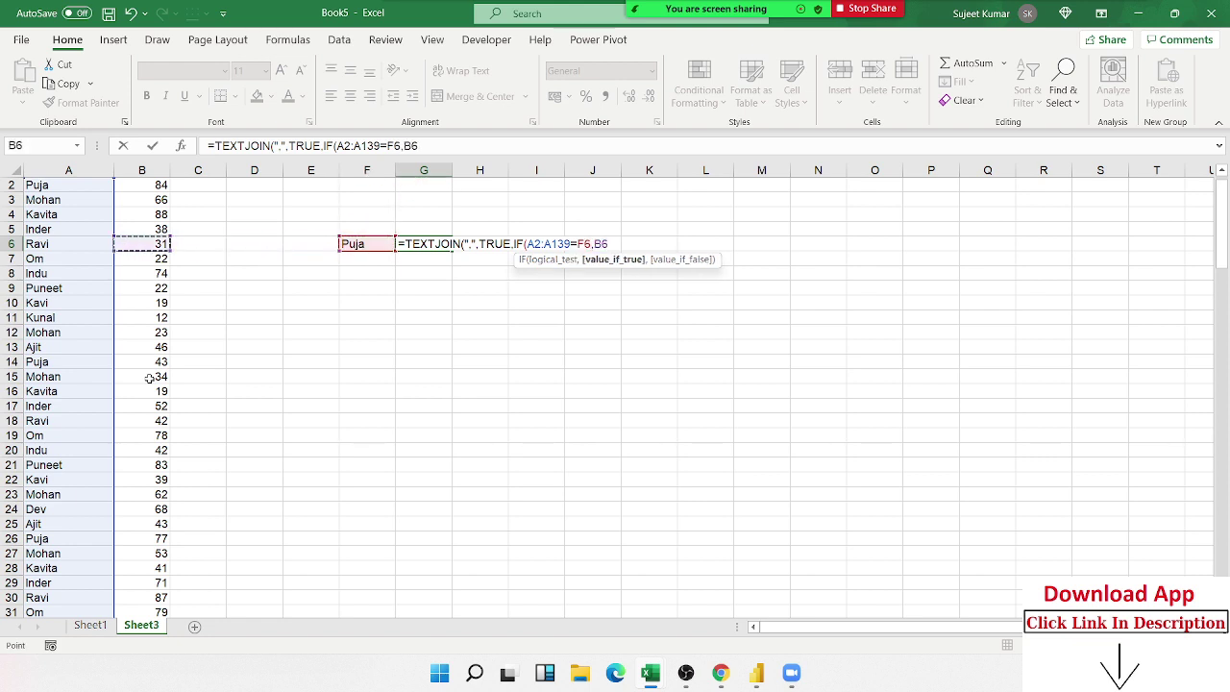
pyautogui.press('Up')
pyautogui.press('Up')
pyautogui.press('Up')
pyautogui.hotkey('ctrl', 'shift', 'Down')
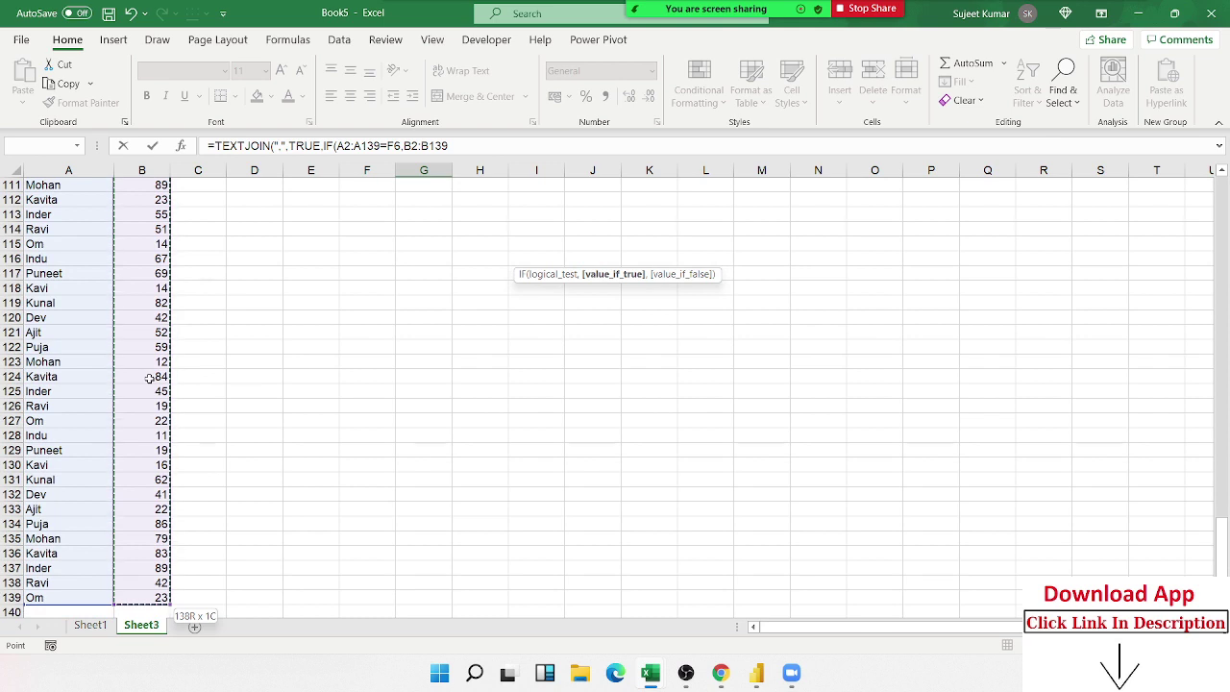
pyautogui.write(',')
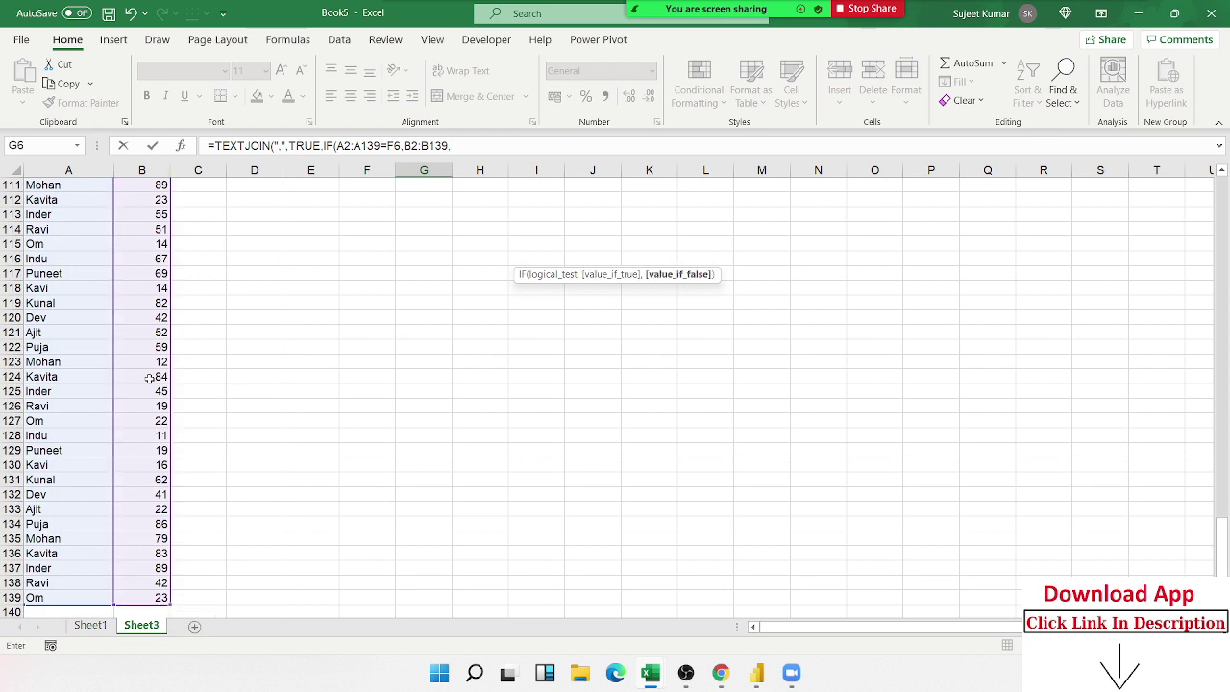
pyautogui.write('""')
pyautogui.write(')')
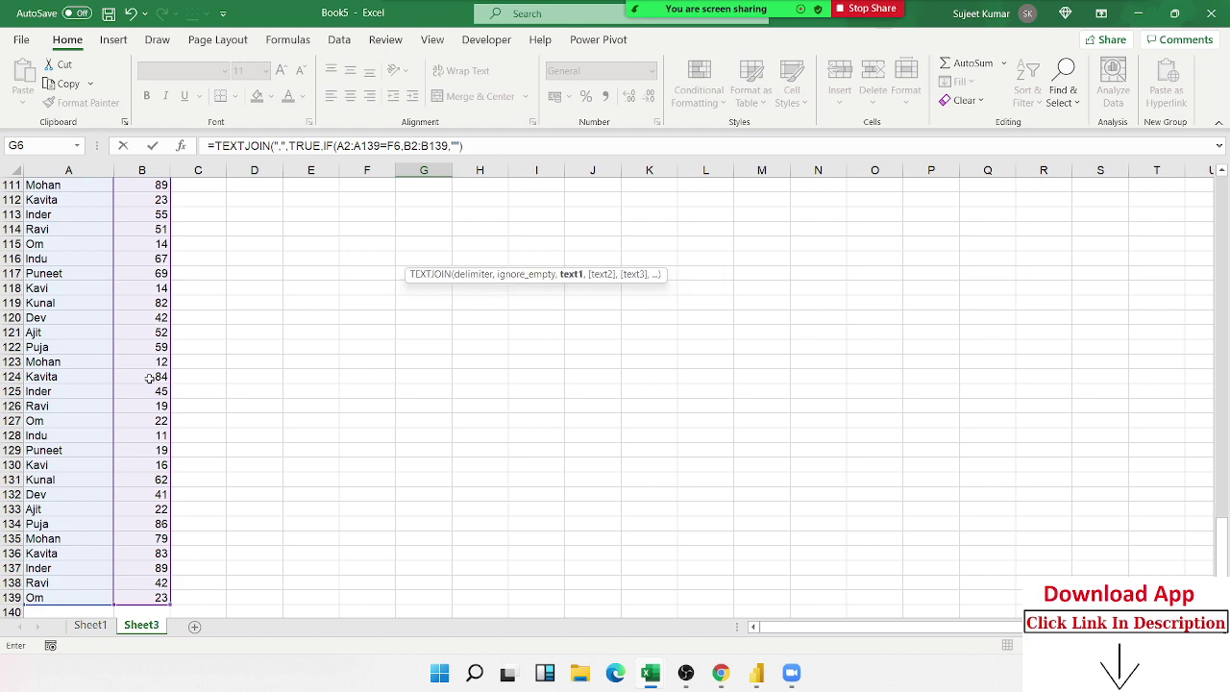
pyautogui.press('Return')
pyautogui.press('Return')
pyautogui.press('Left')
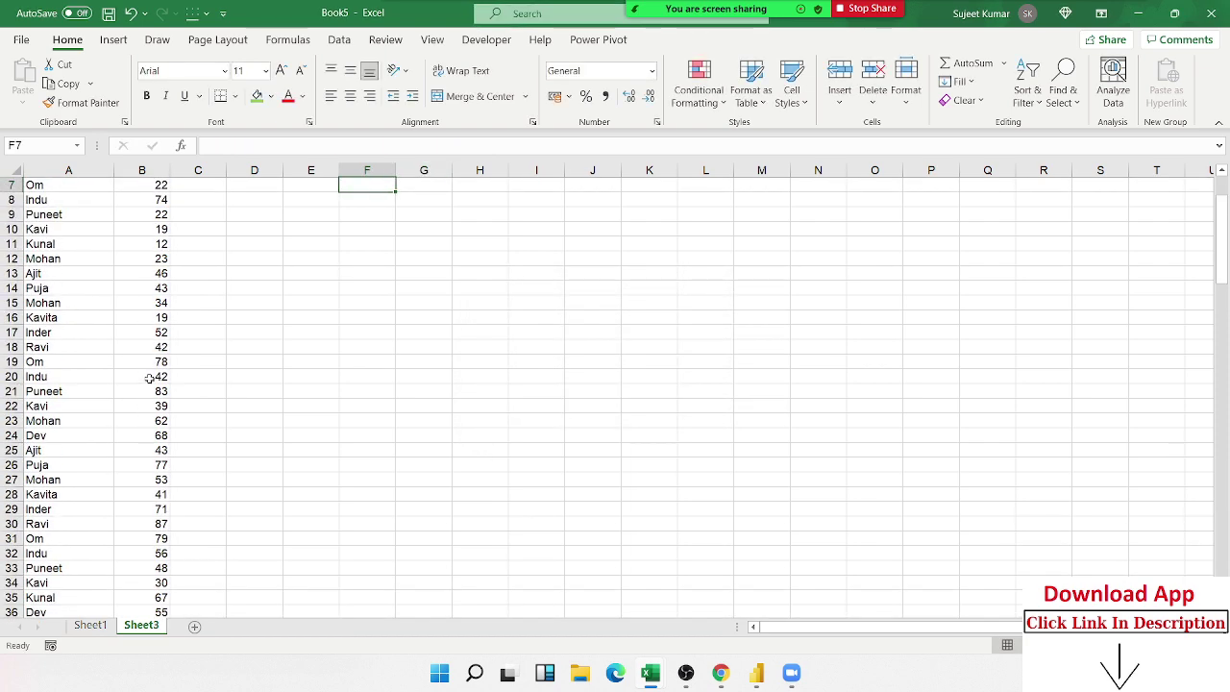
# Step: Launch Evaluate Formula on G6's TEXTJOIN formula from the Formulas tab
pyautogui.press('Up')
pyautogui.press('Up')
pyautogui.press('Up')
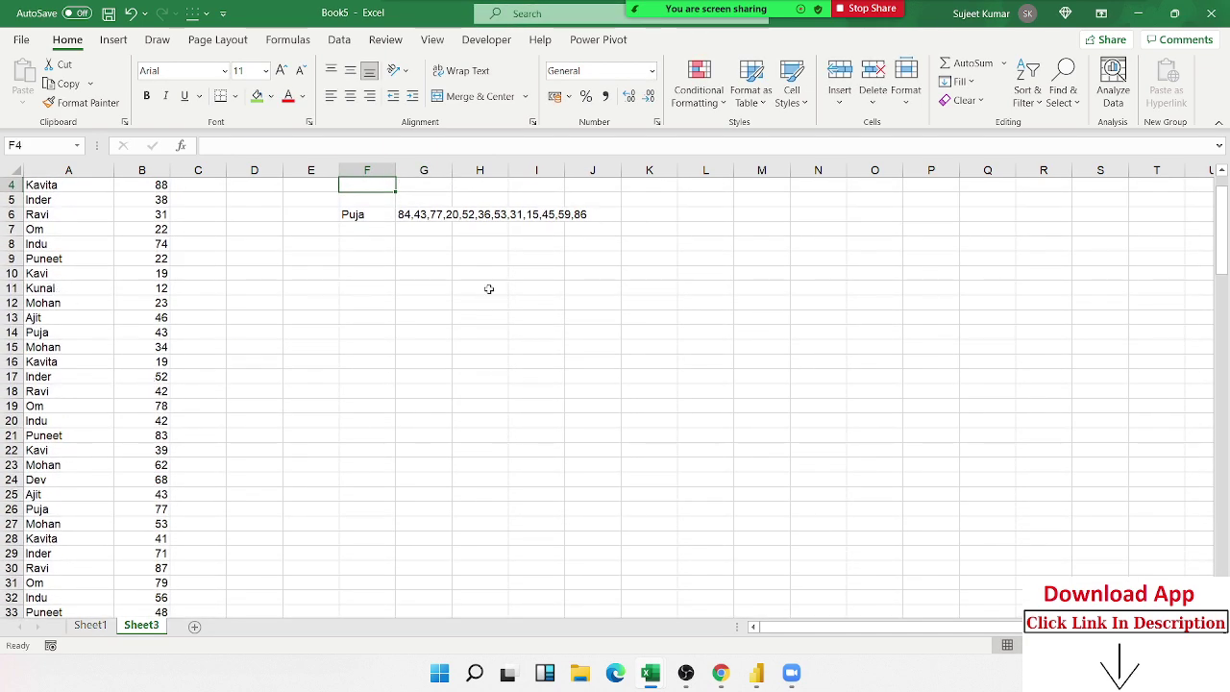
pyautogui.click(447, 215)
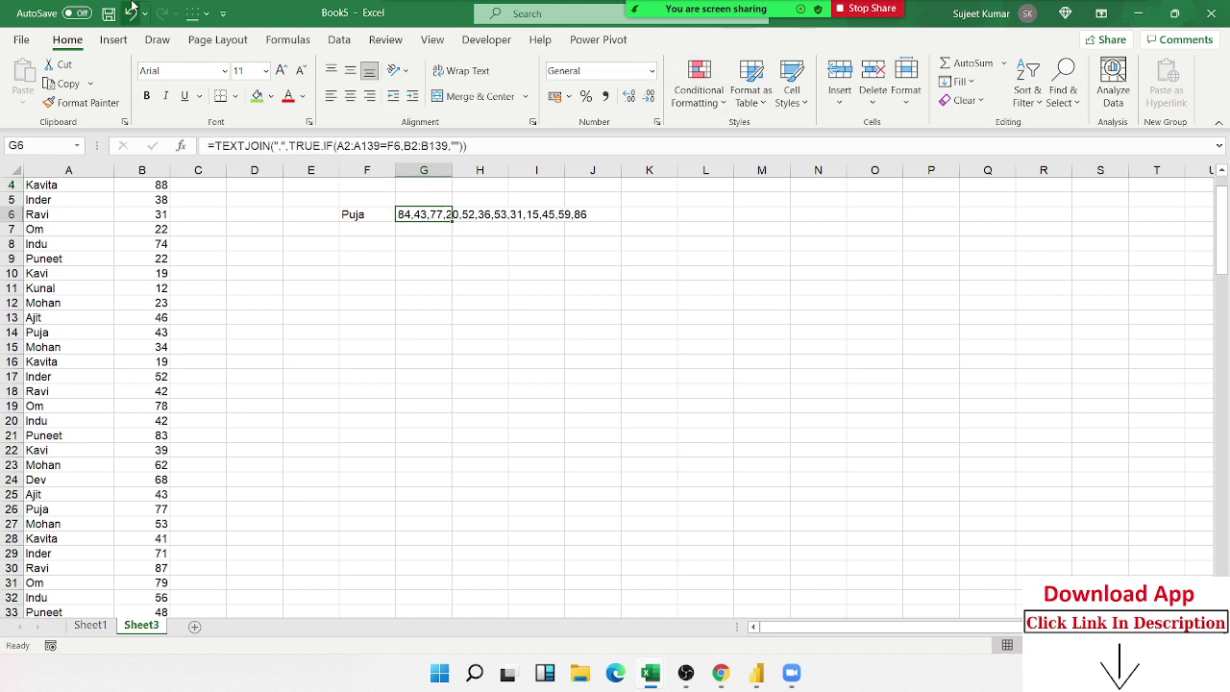
pyautogui.click(309, 44)
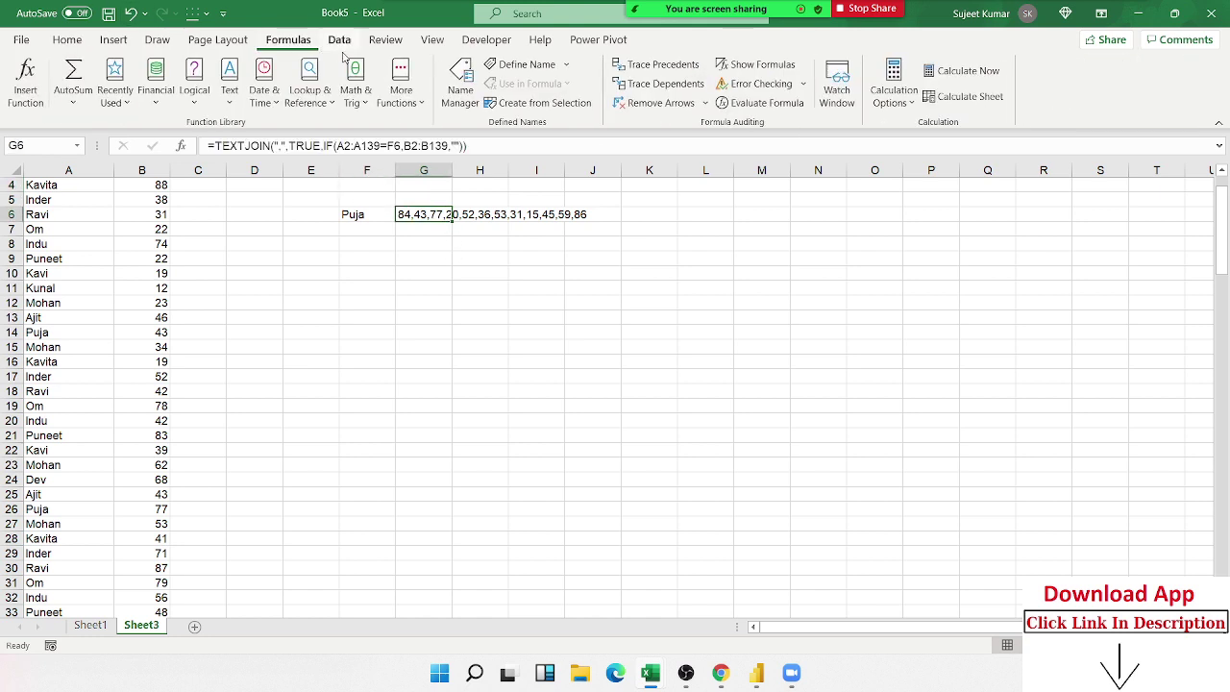
pyautogui.click(759, 103)
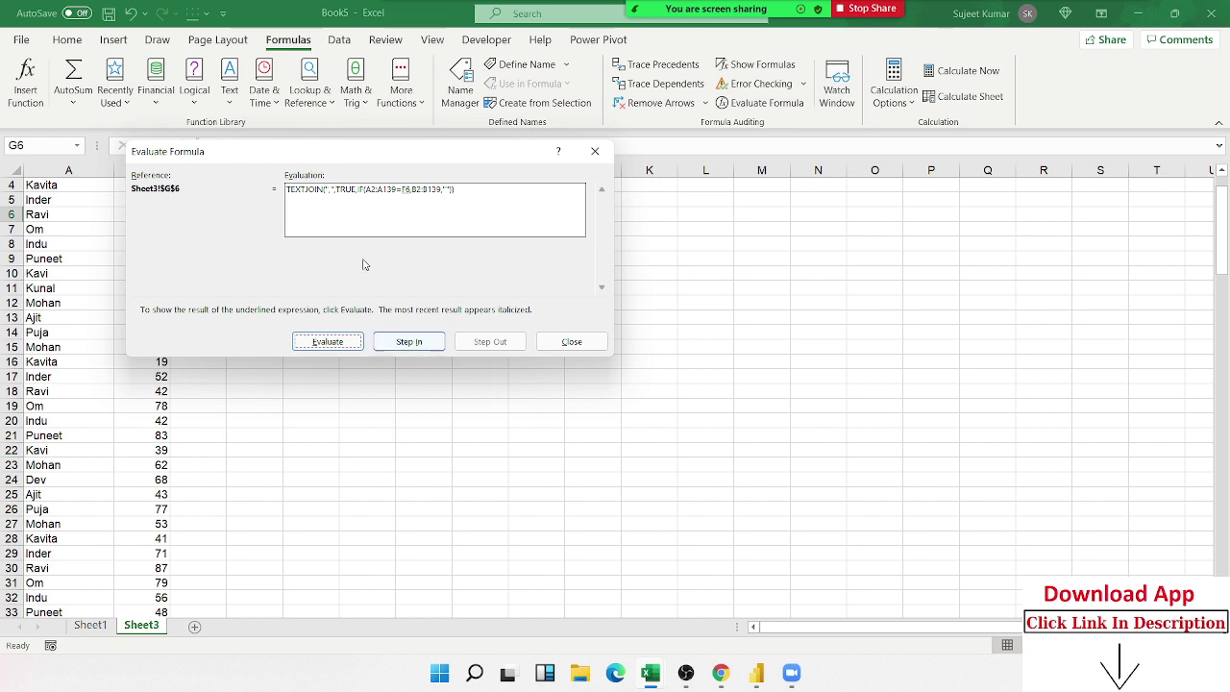
# Step: Evaluate G6 from the A2:A139 name match through to 84,43,77,…,86, then close the dialog
pyautogui.moveTo(262, 154); pyautogui.dragTo(384, 270)
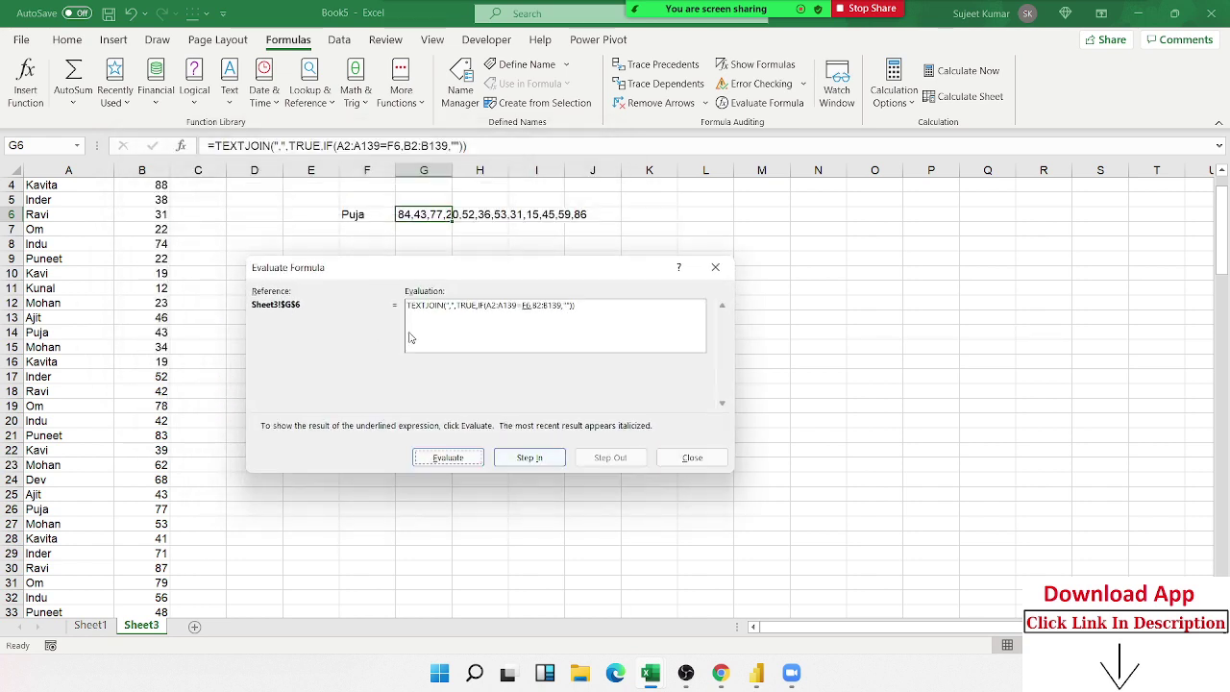
pyautogui.click(467, 457)
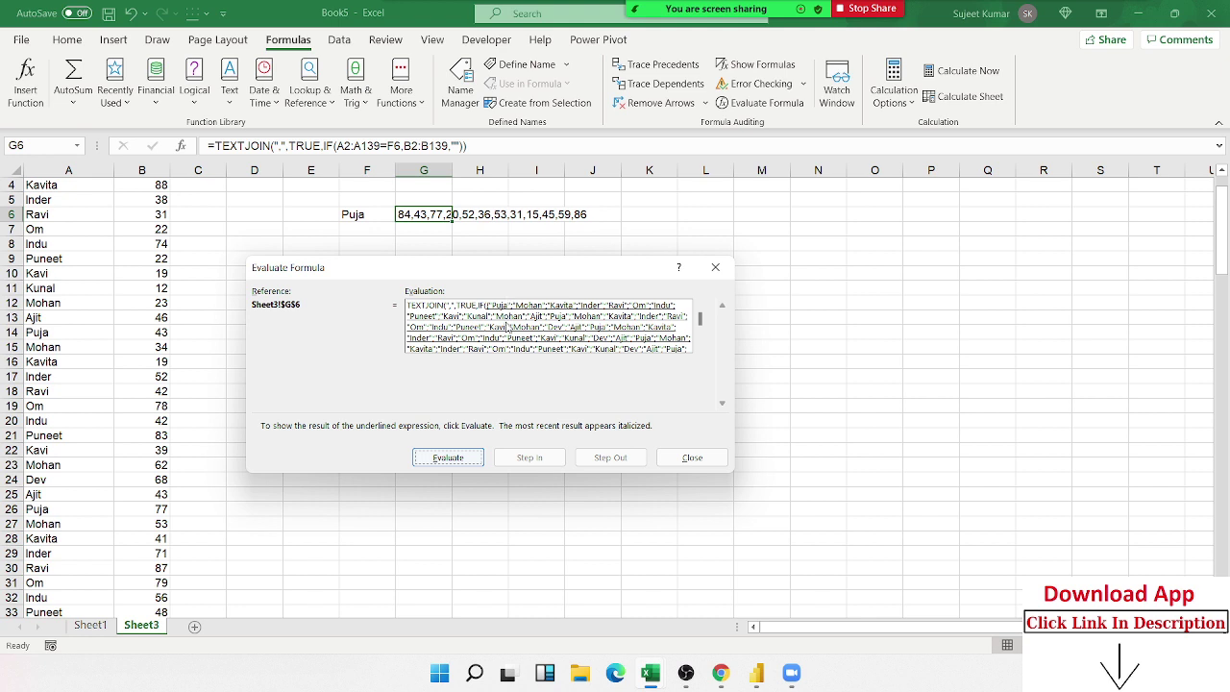
pyautogui.click(444, 461)
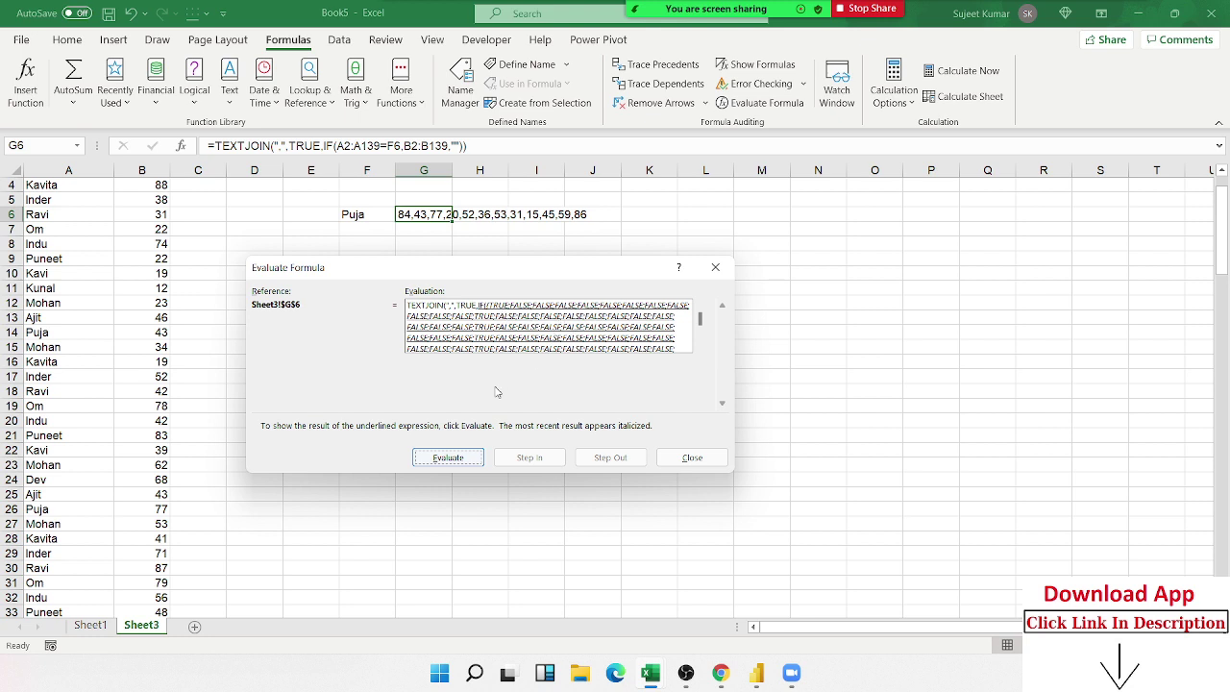
pyautogui.click(460, 461)
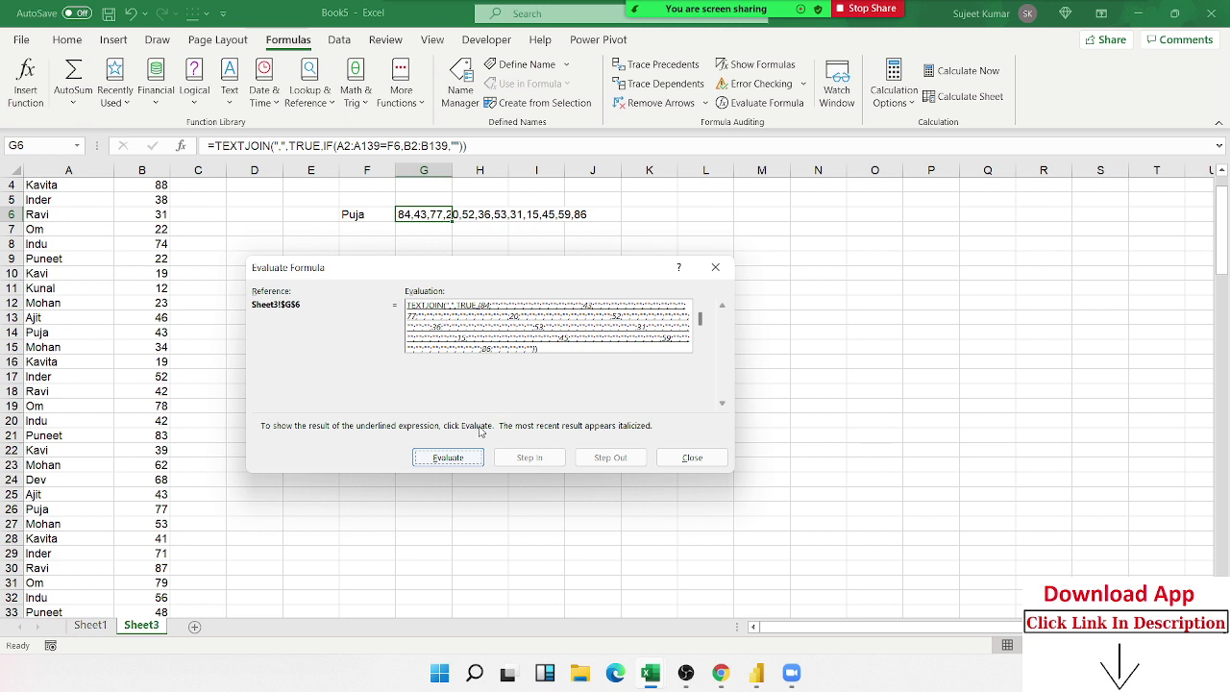
pyautogui.click(474, 462)
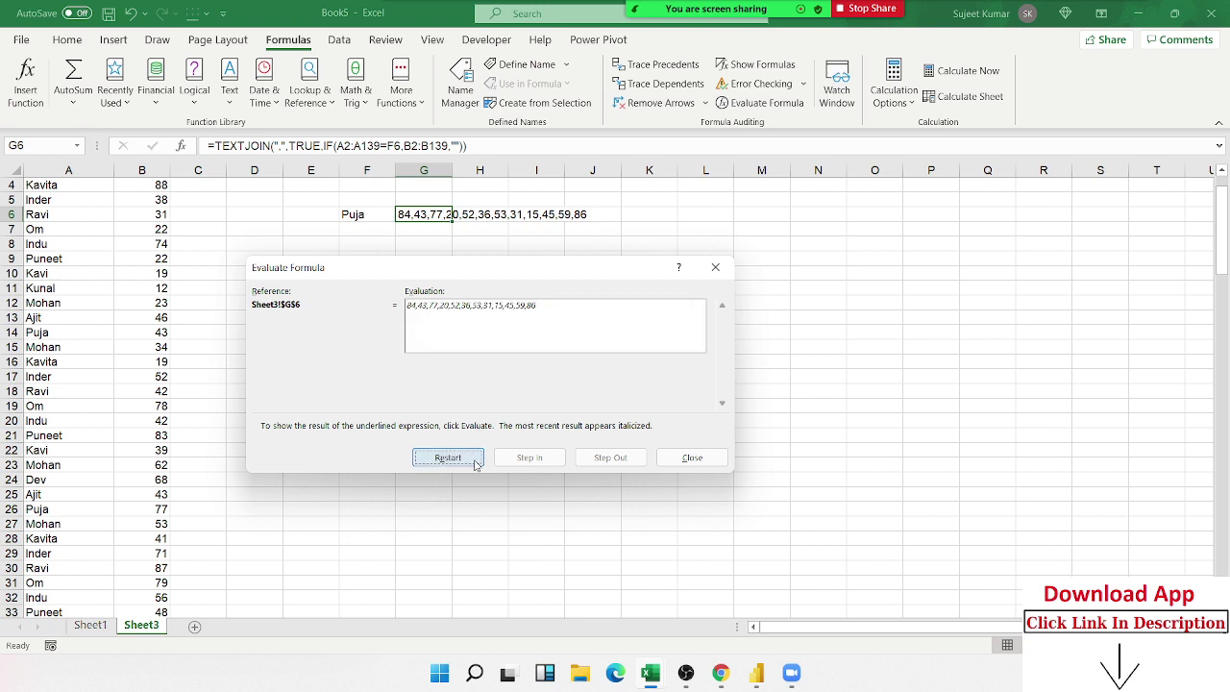
pyautogui.click(724, 462)
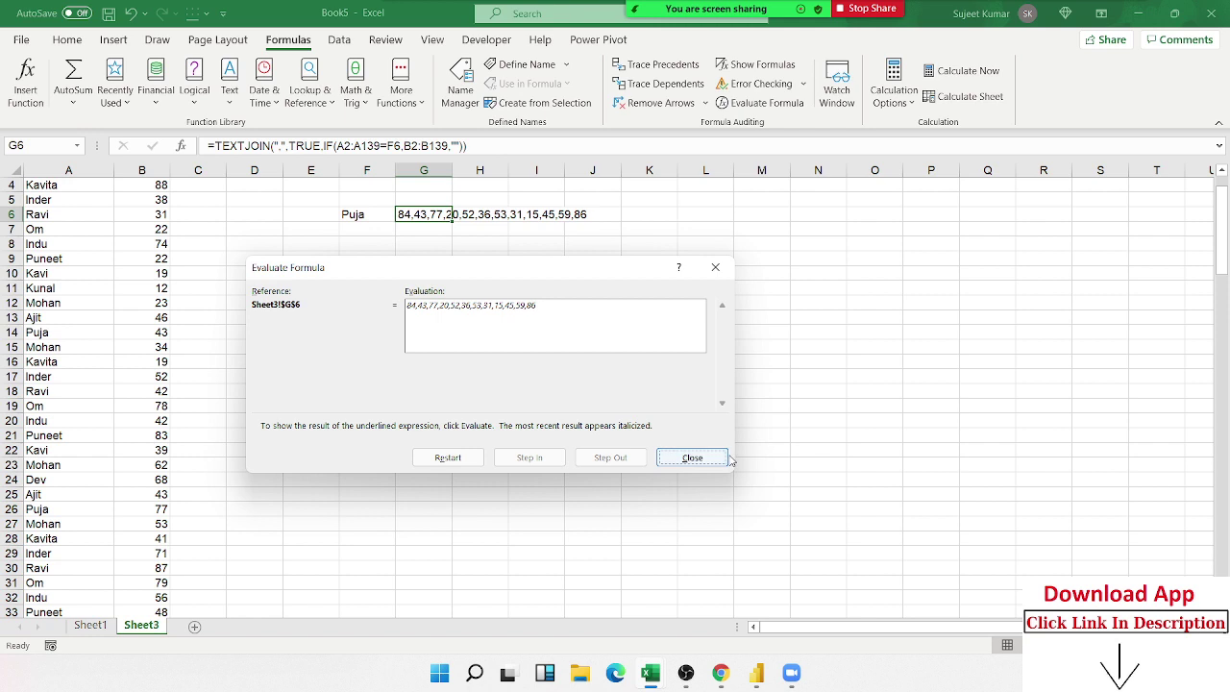
pyautogui.click(720, 458)
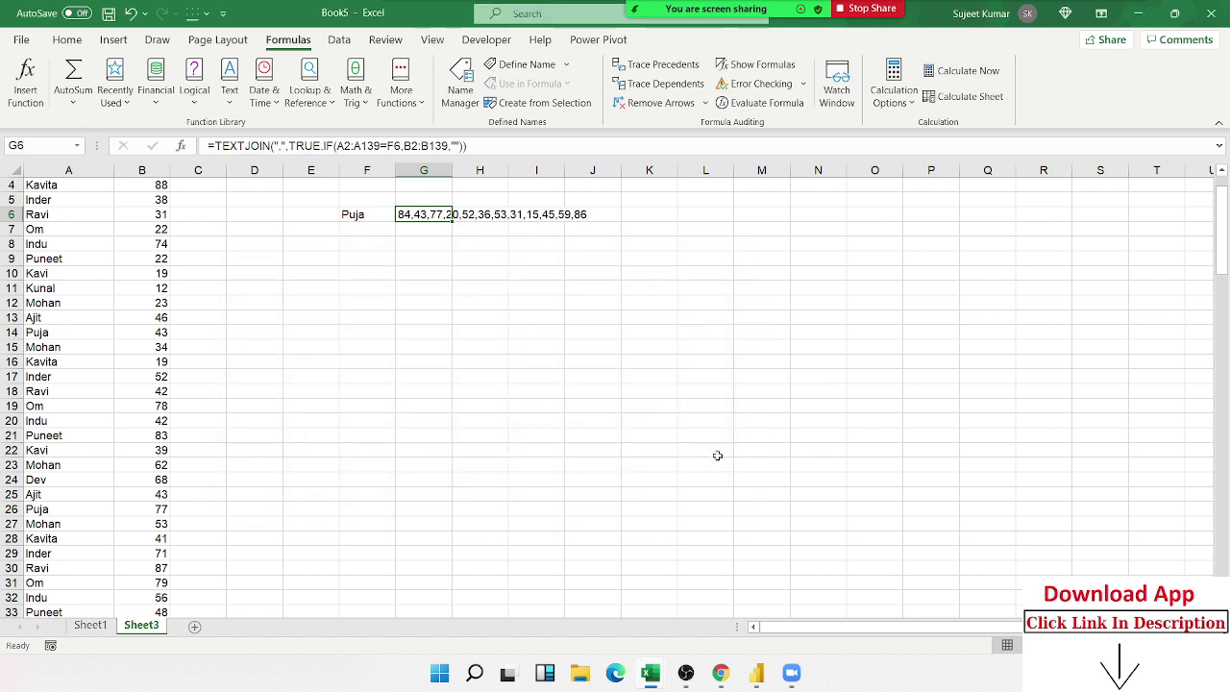
# Step: Review G6's TEXTJOIN formula on Sheet3, then go to the Sheet1 data table
pyautogui.scroll(1, 705, 455)
pyautogui.scroll(1, 705, 454)
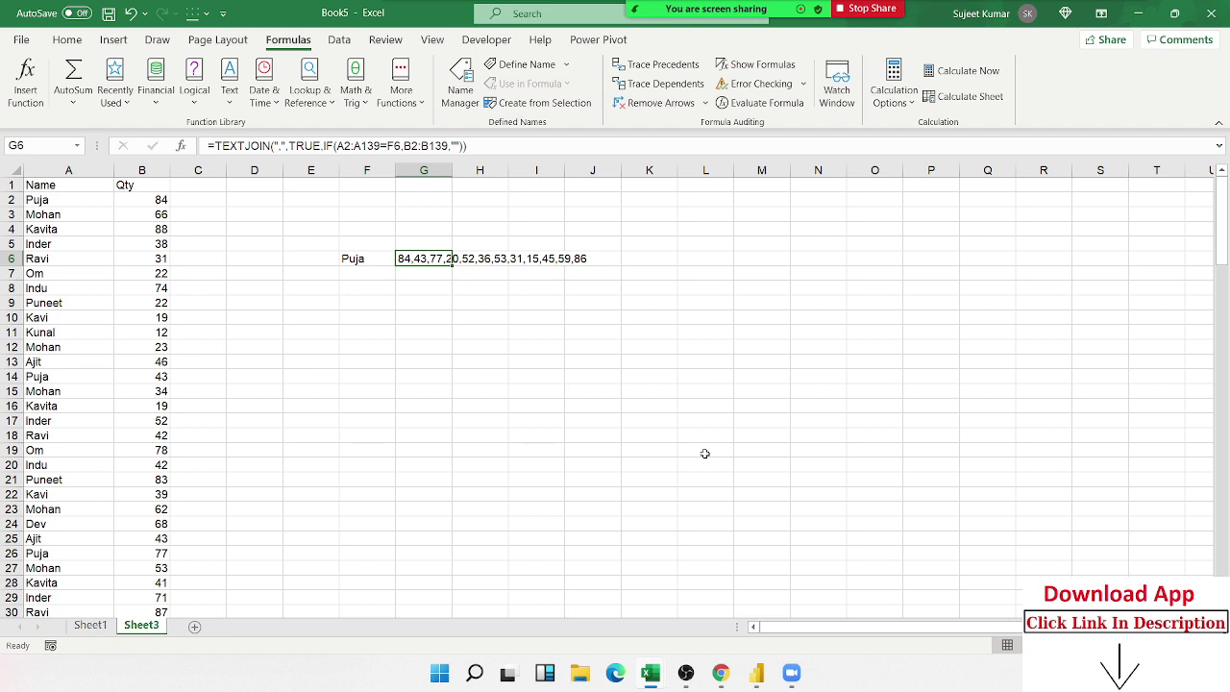
pyautogui.click(425, 279)
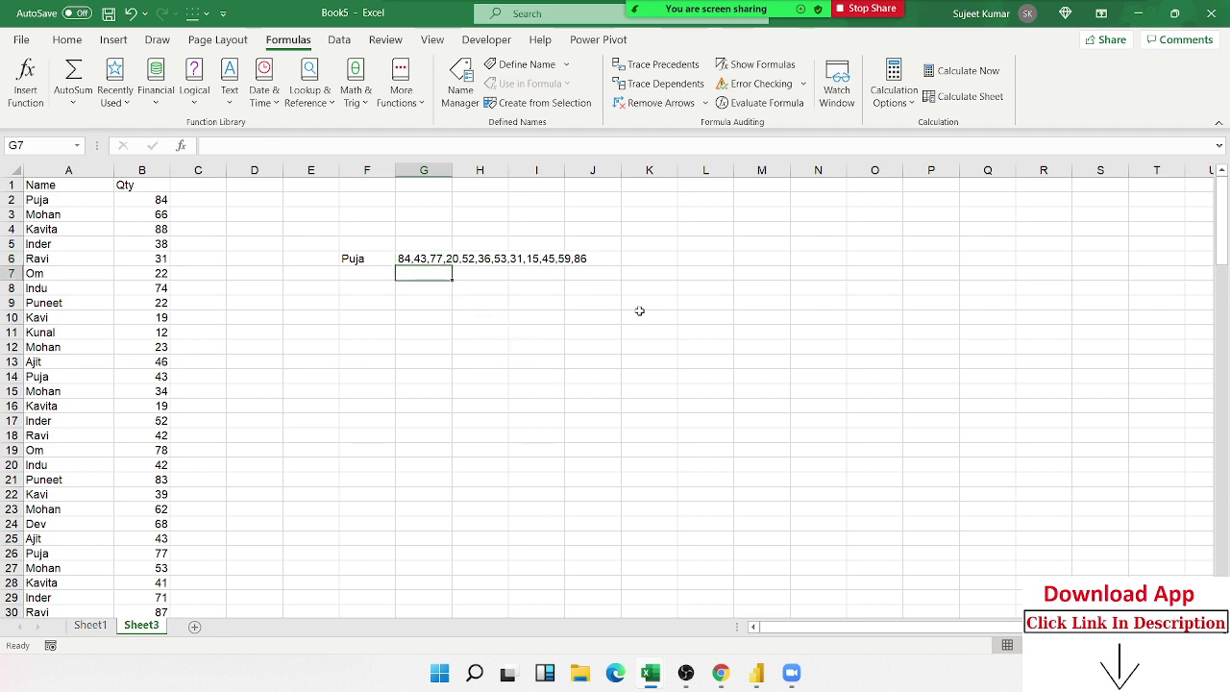
pyautogui.click(432, 258)
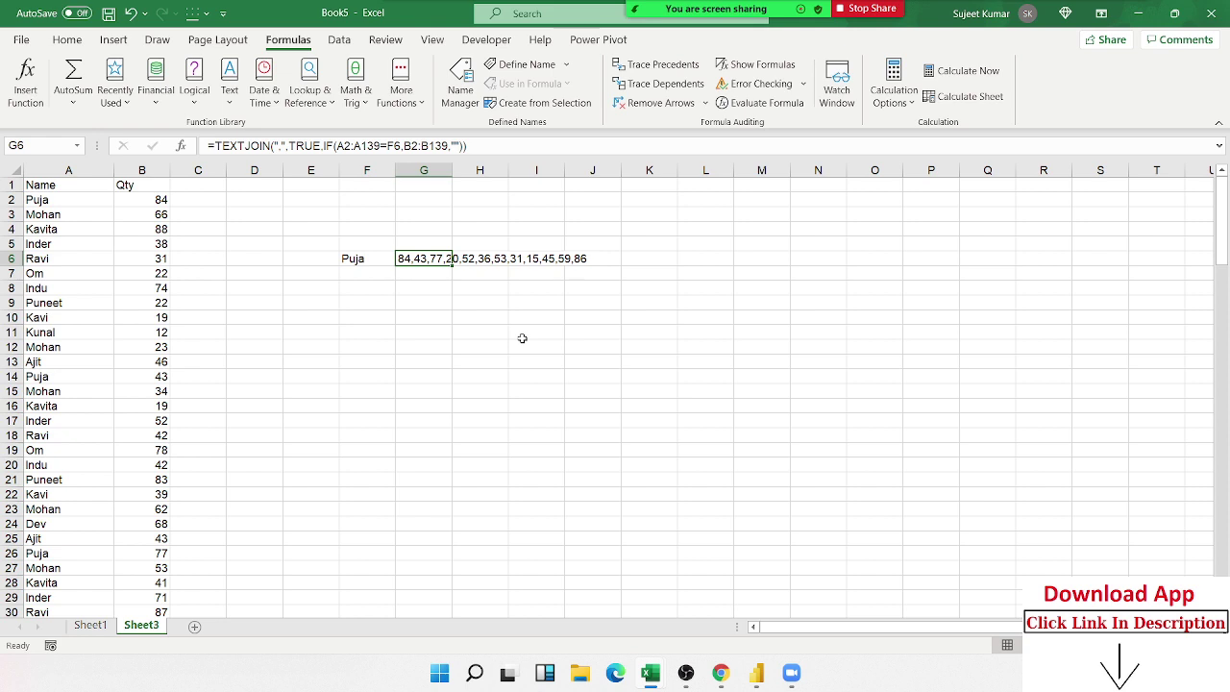
pyautogui.click(77, 626)
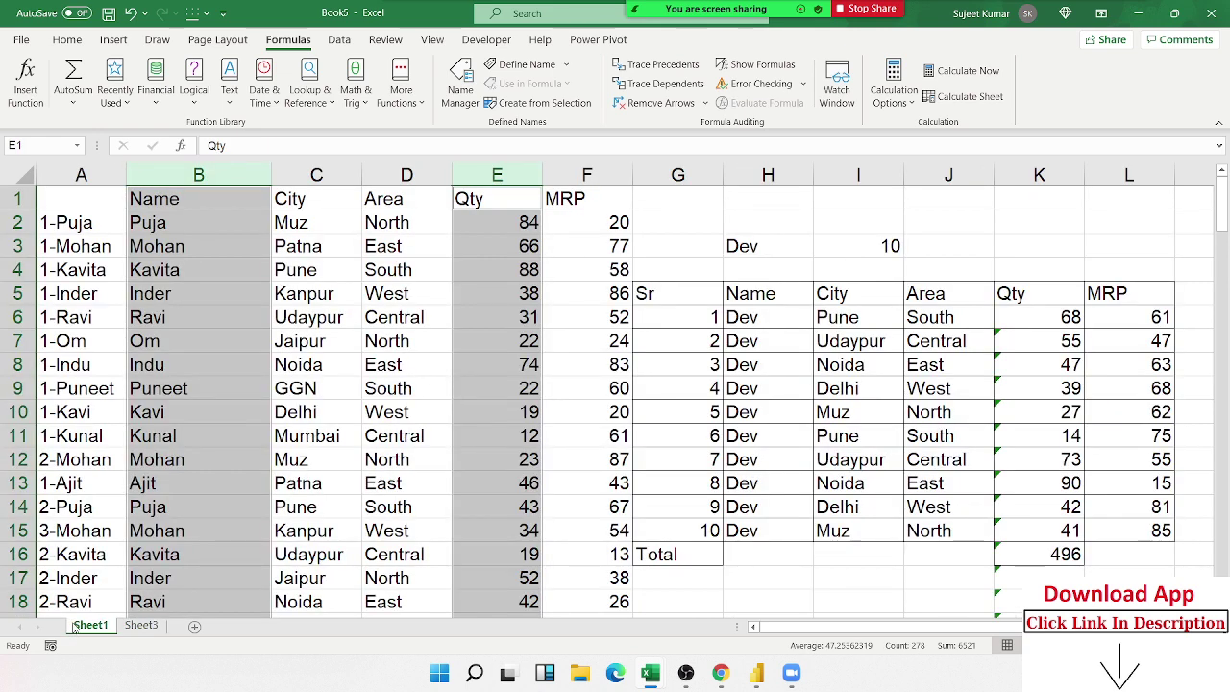
# Step: Save the Book5 workbook as VLL in the local Documents folder
pyautogui.hotkey('ctrl', 's')
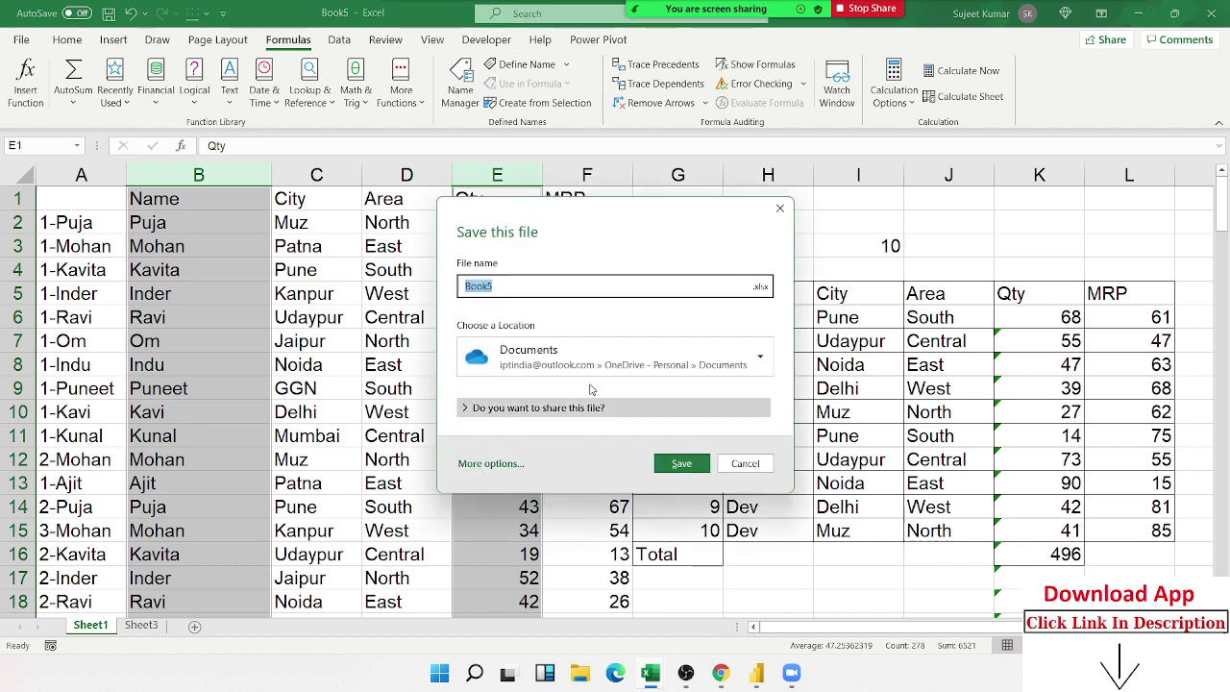
pyautogui.click(760, 288)
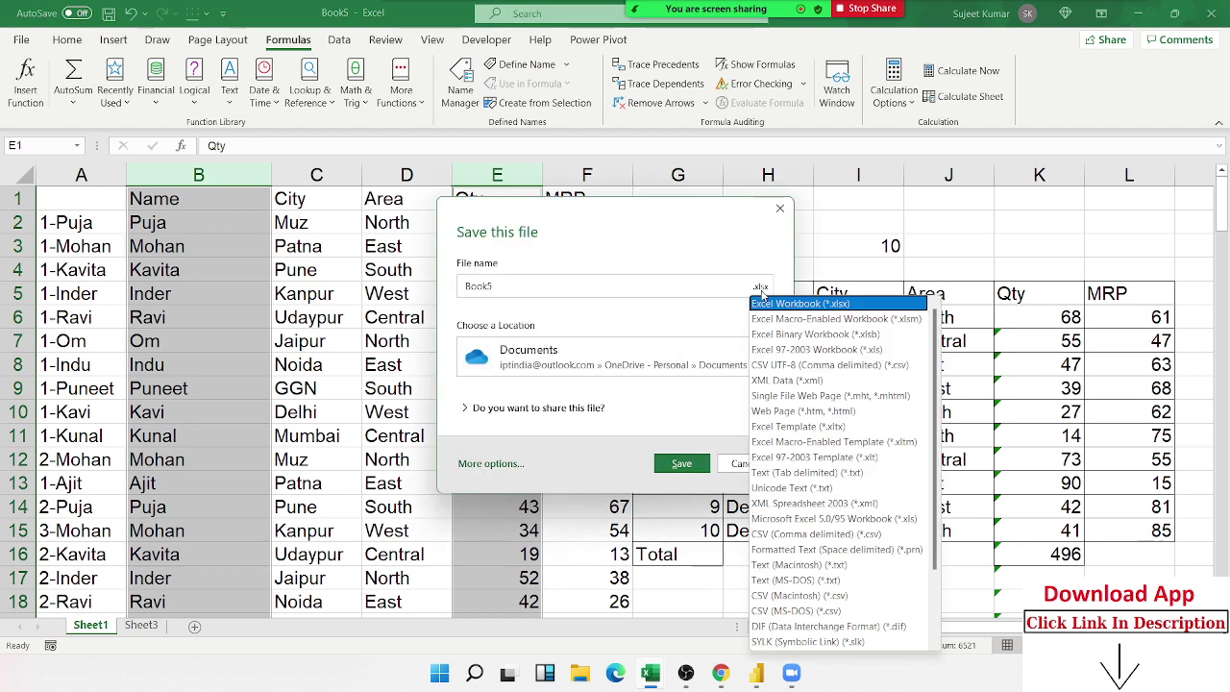
pyautogui.click(713, 306)
pyautogui.click(615, 357)
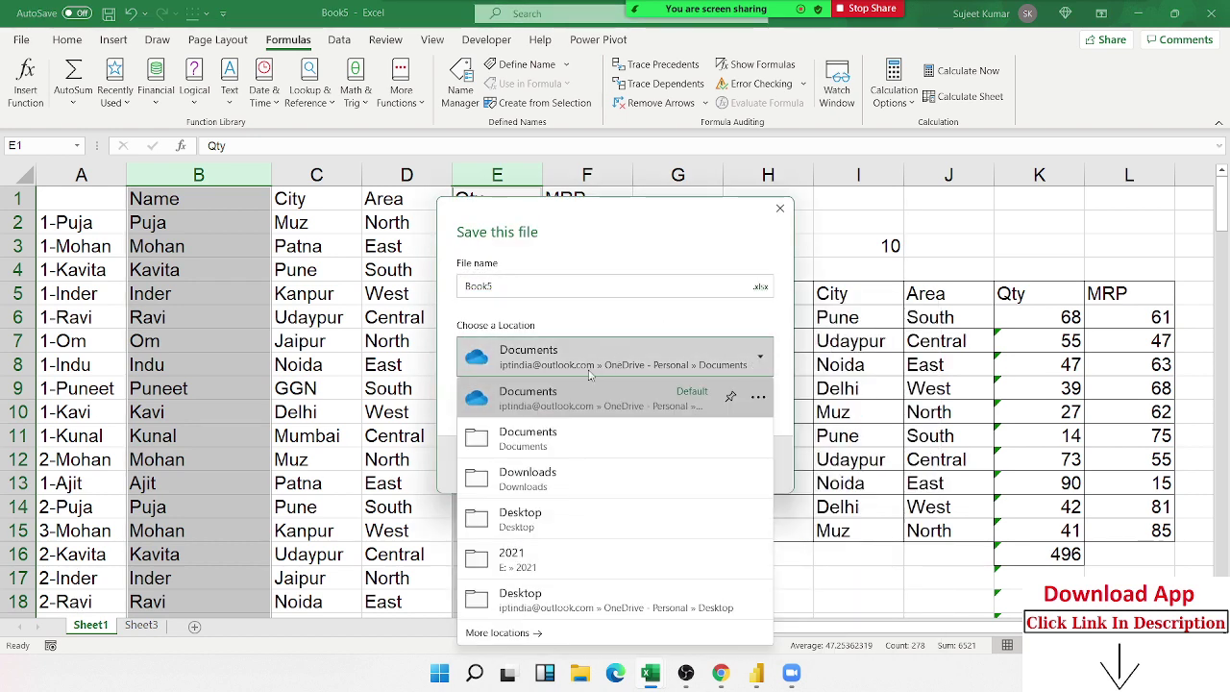
pyautogui.click(524, 434)
pyautogui.click(496, 288)
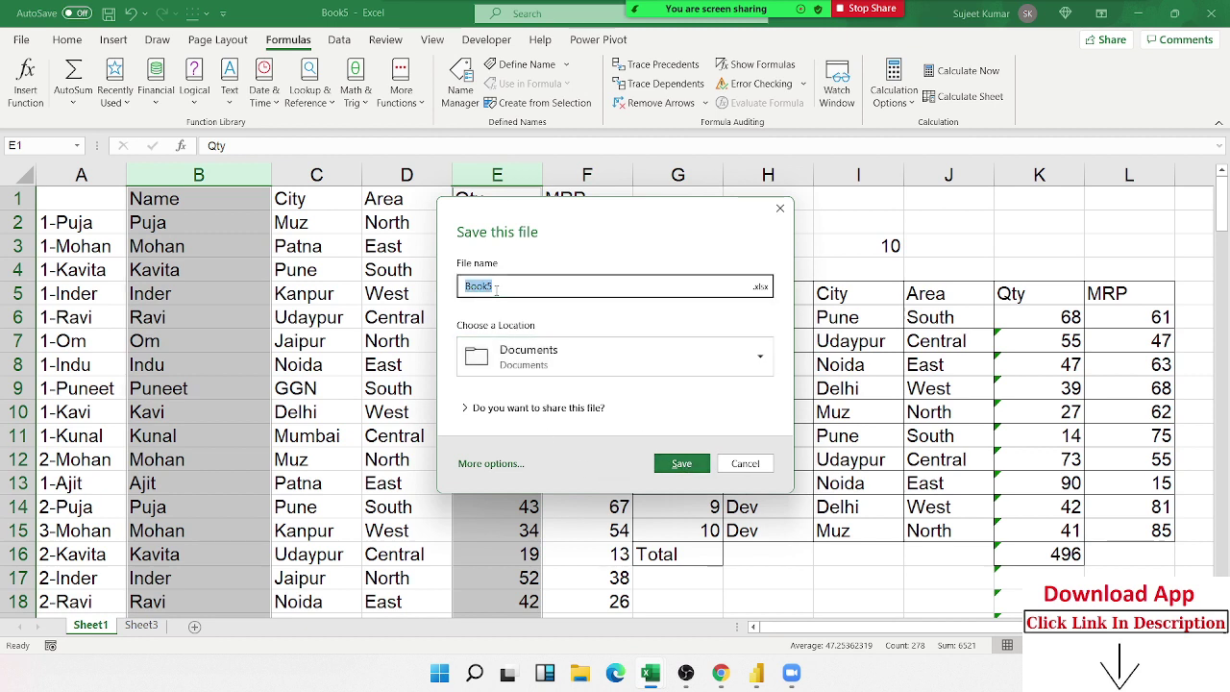
pyautogui.write('V')
pyautogui.write('LL')
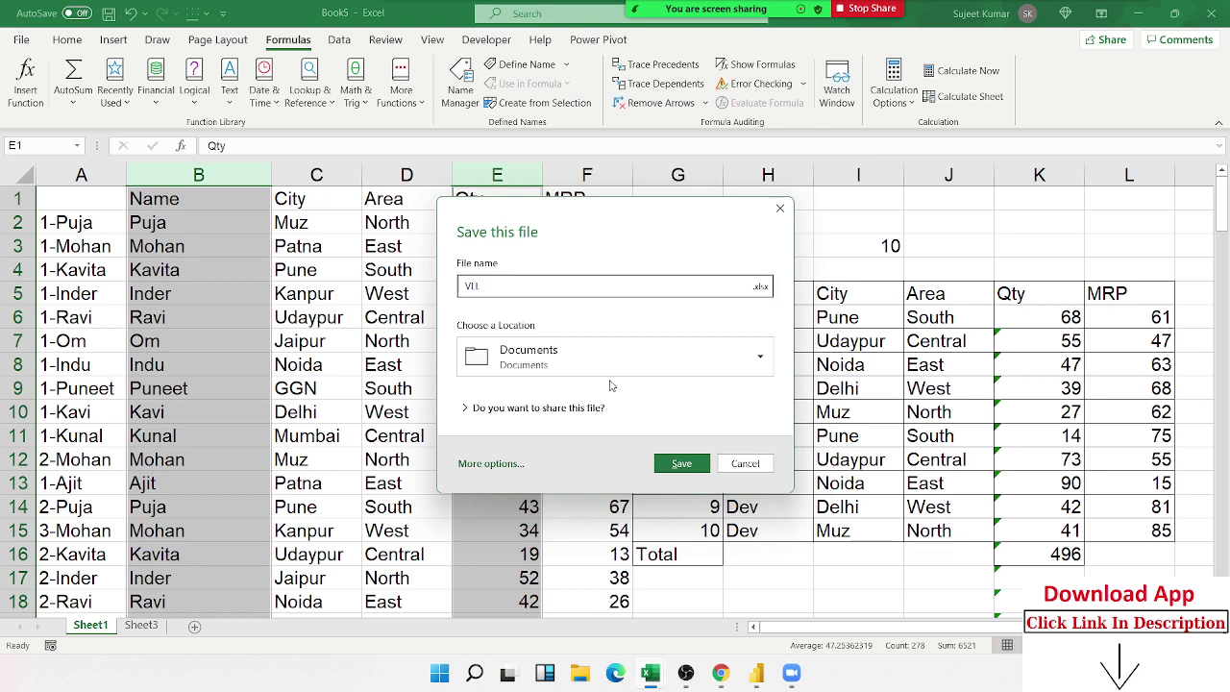
pyautogui.click(692, 463)
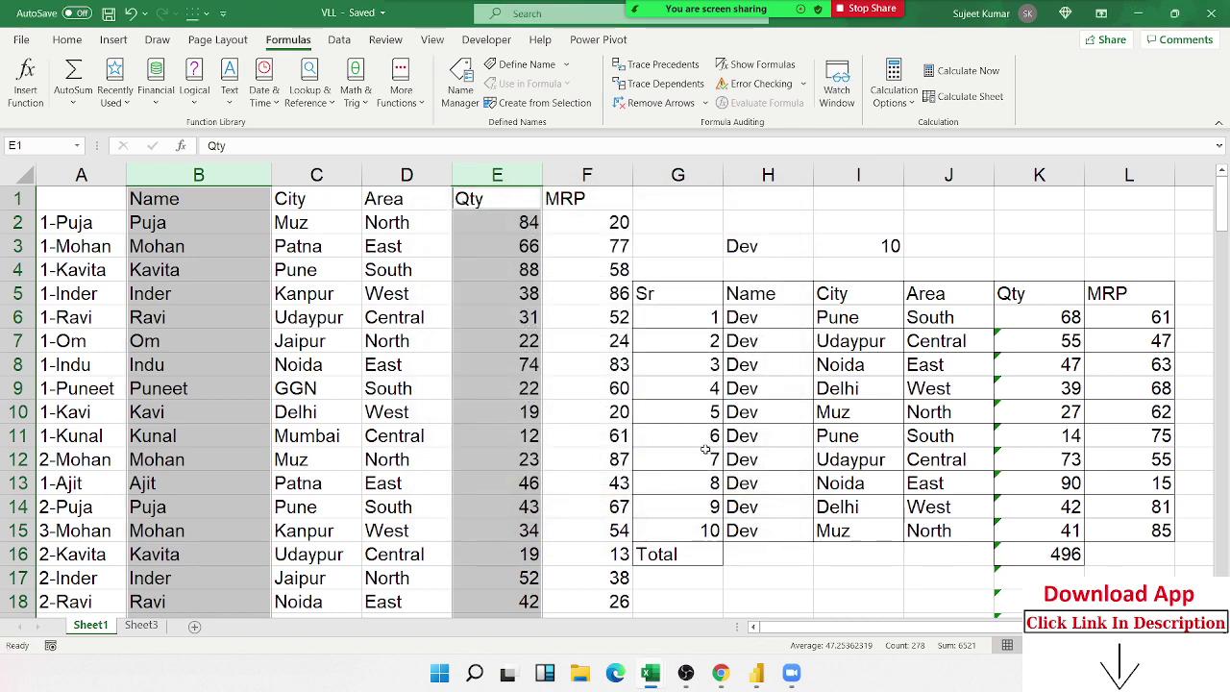
pyautogui.click(716, 453)
# Step: Close the VLL workbook, switch to Gmail in Chrome, and start a new message from the Inbox
pyautogui.click(1210, 14)
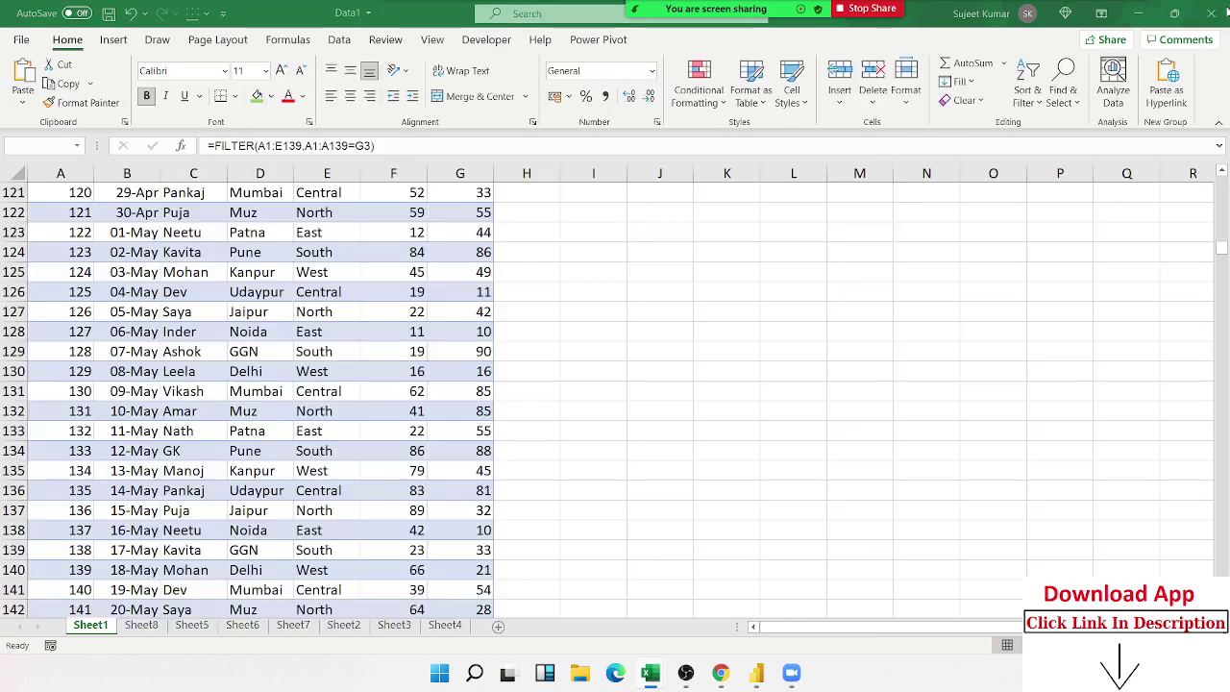
pyautogui.click(720, 673)
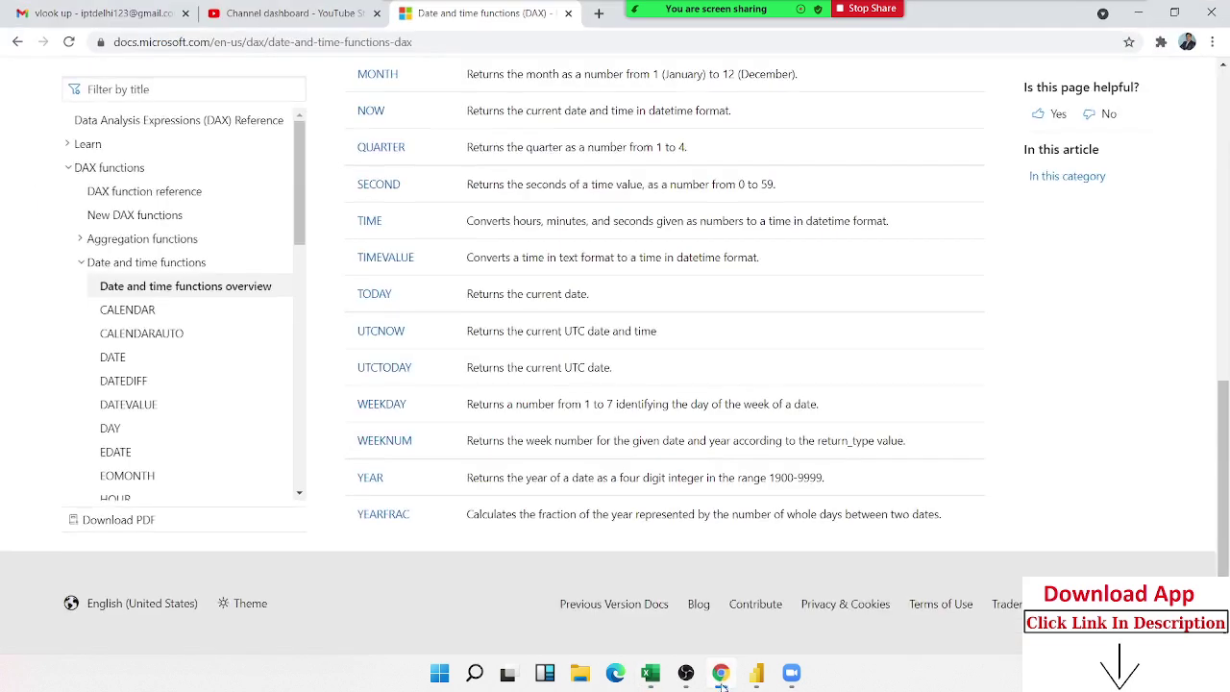
pyautogui.click(108, 14)
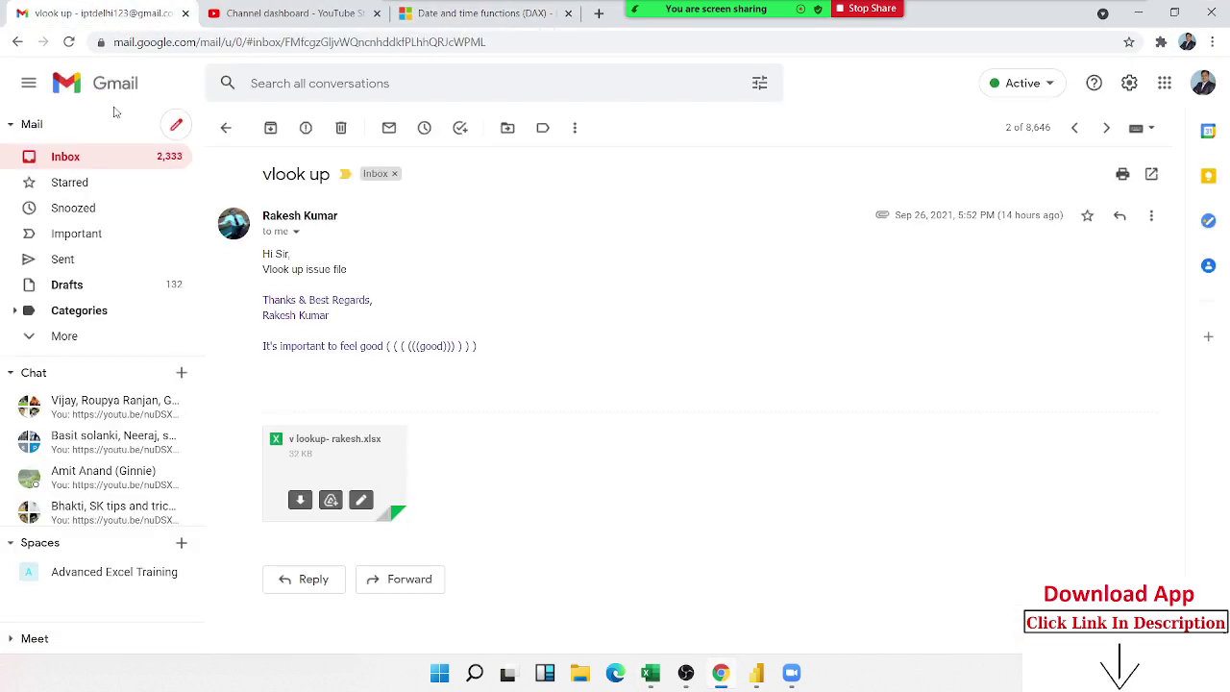
pyautogui.click(96, 159)
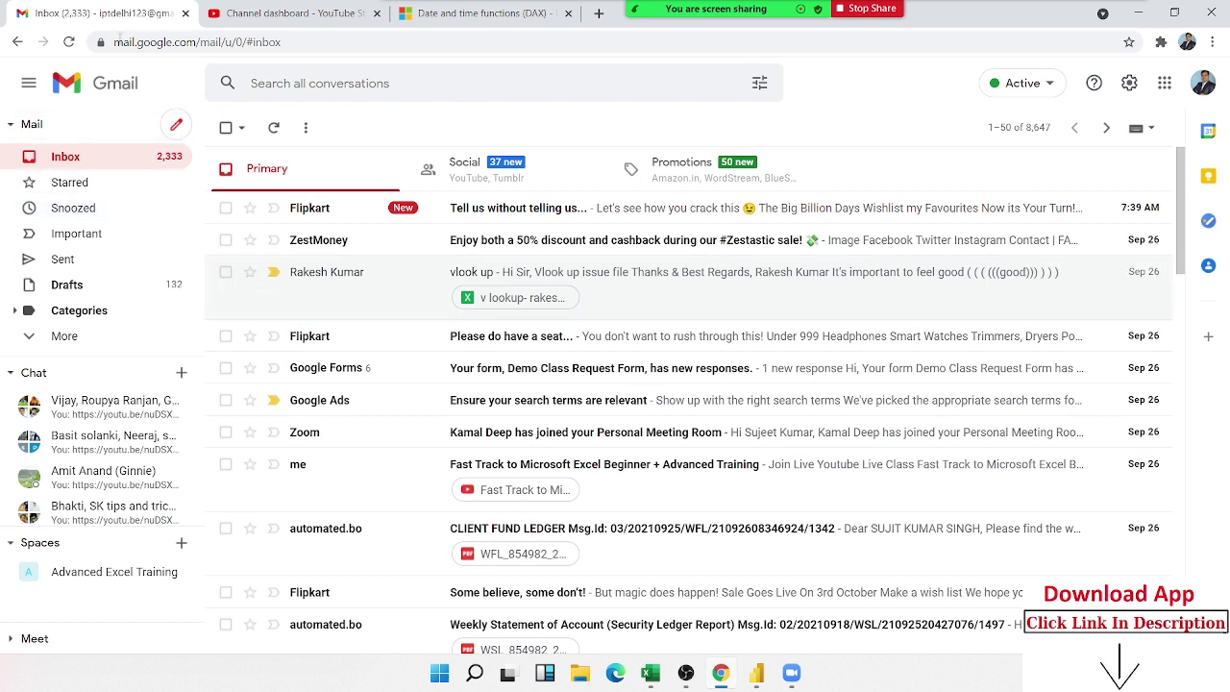
pyautogui.click(175, 127)
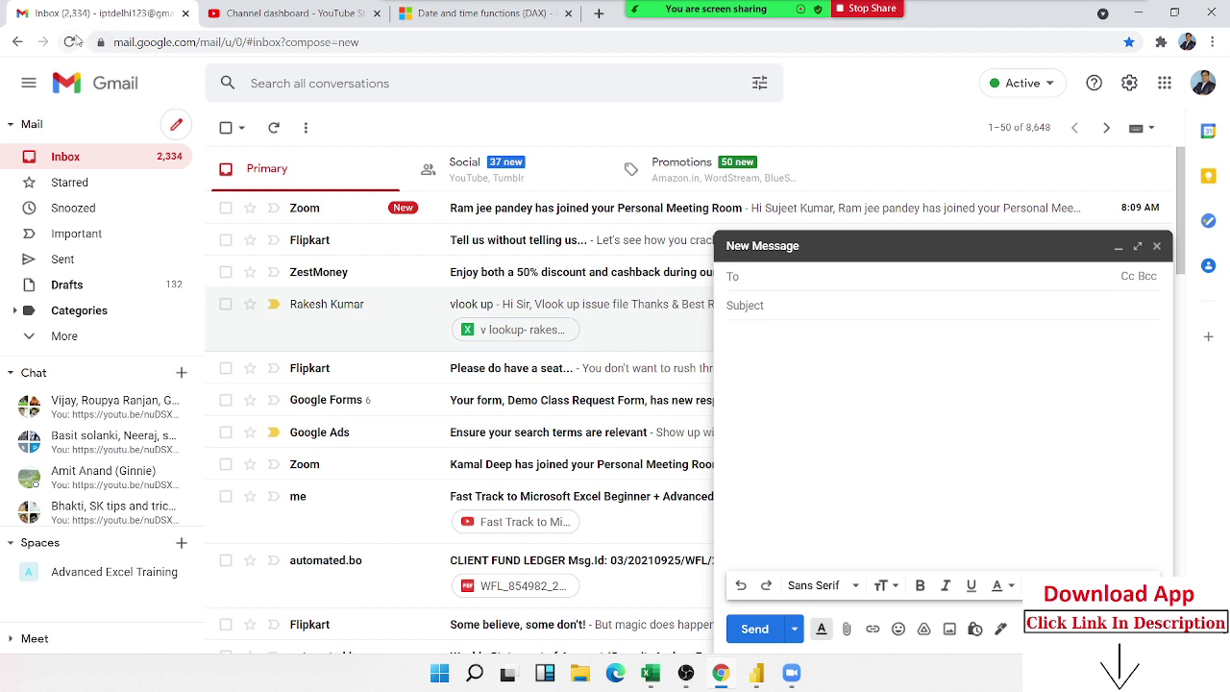
# Step: Add two suggested contacts as recipients and enter the subject File
pyautogui.click(776, 273)
pyautogui.write('ra')
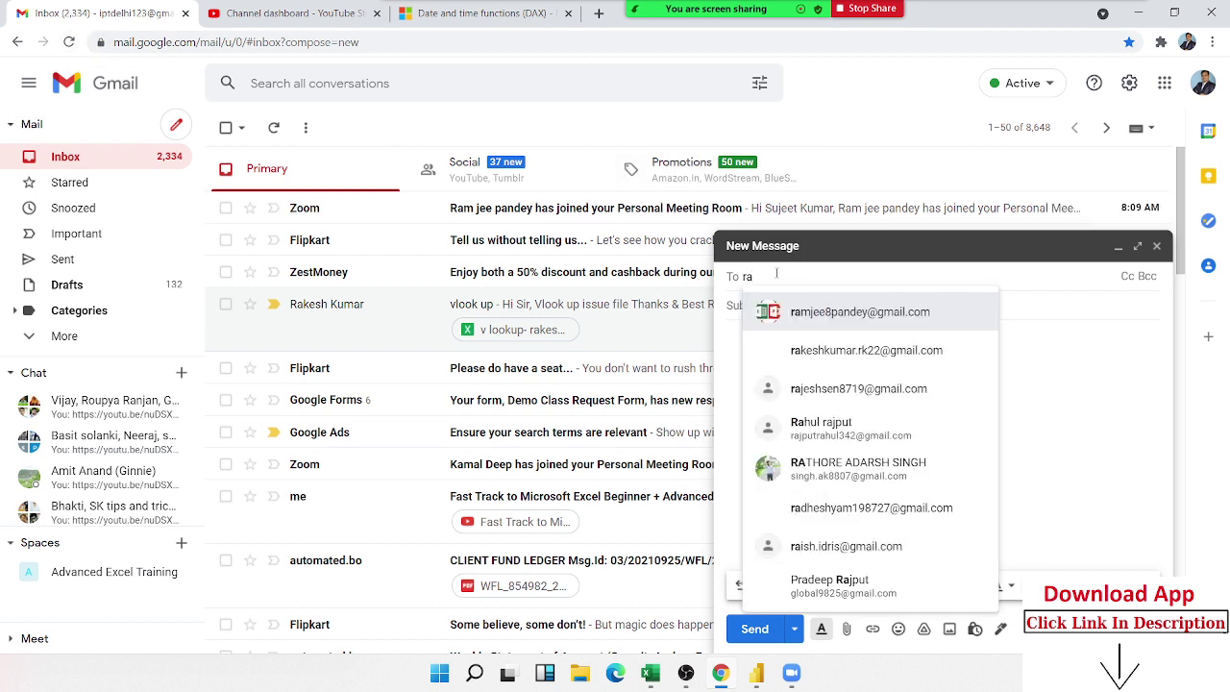
pyautogui.click(776, 272)
pyautogui.write('ram')
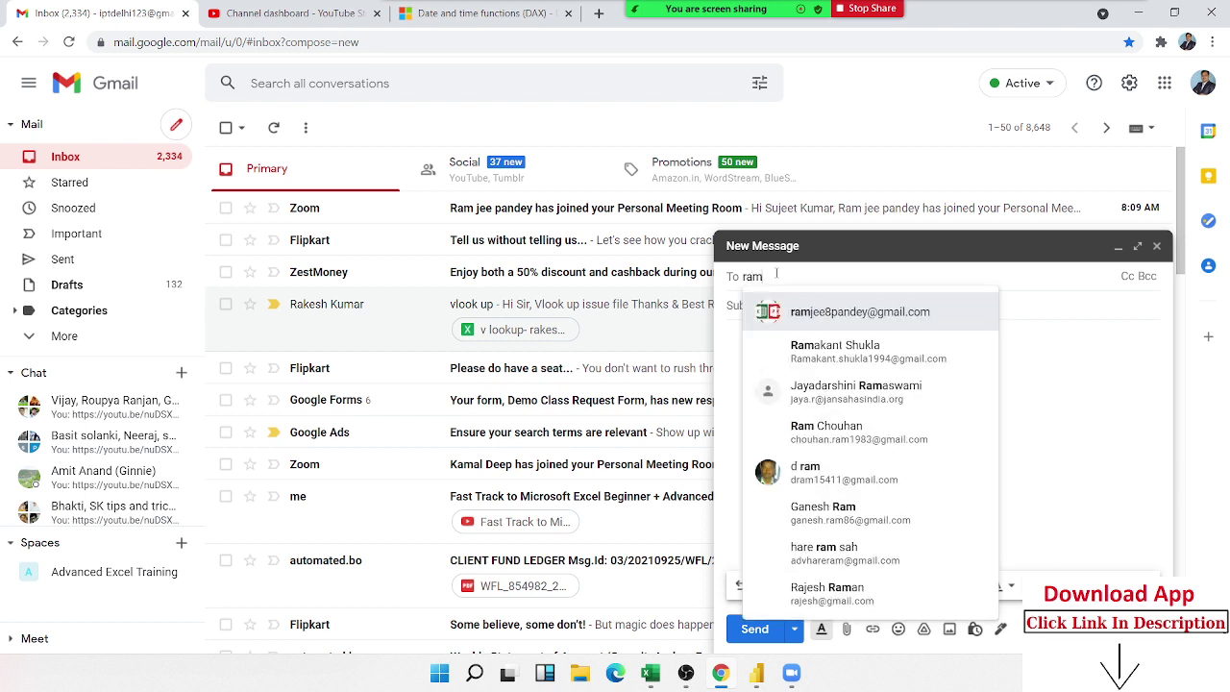
pyautogui.click(825, 312)
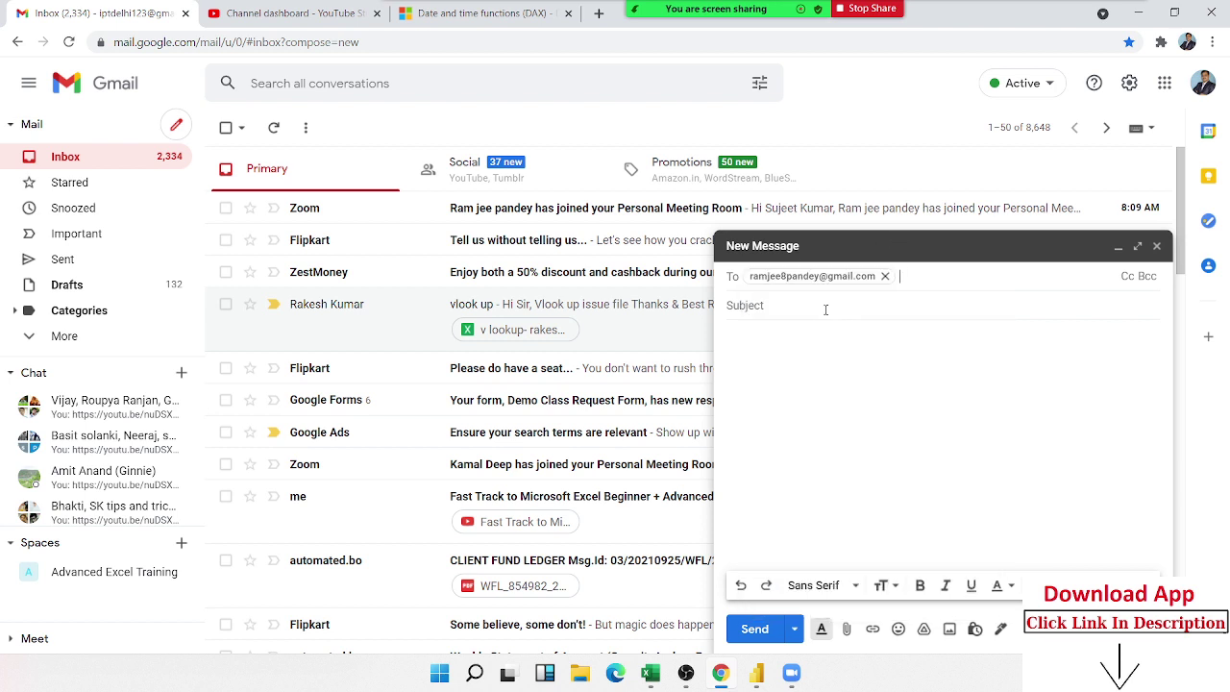
pyautogui.write('m')
pyautogui.click(825, 309)
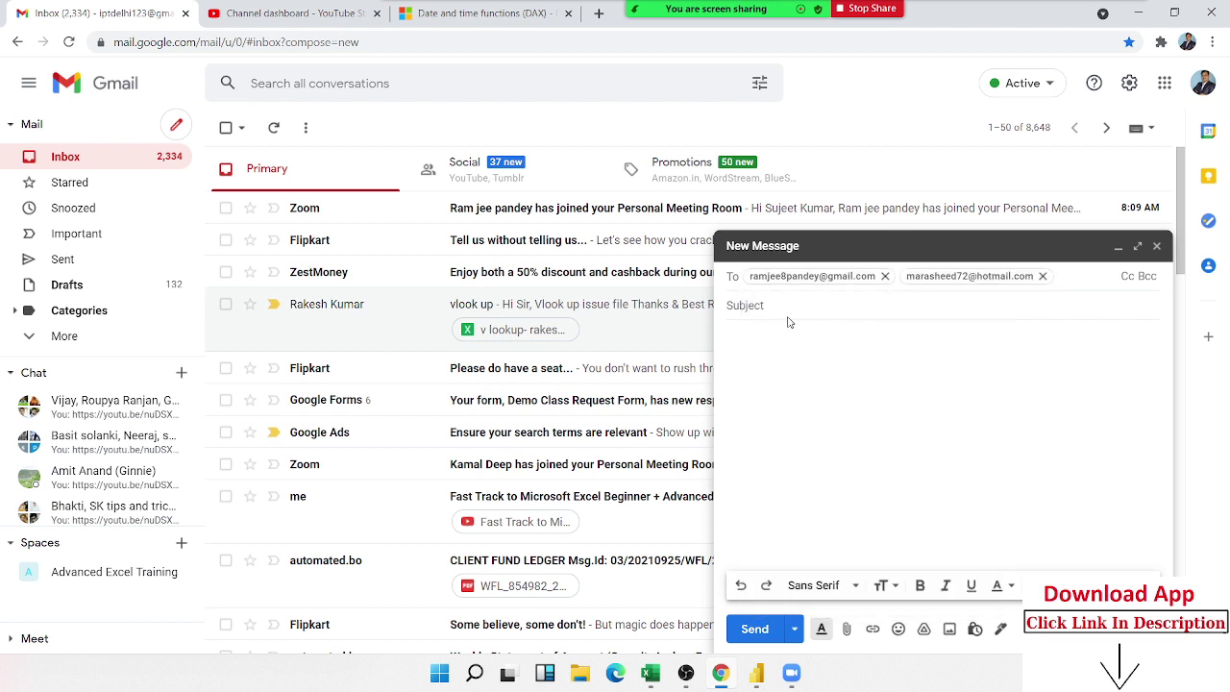
pyautogui.click(783, 305)
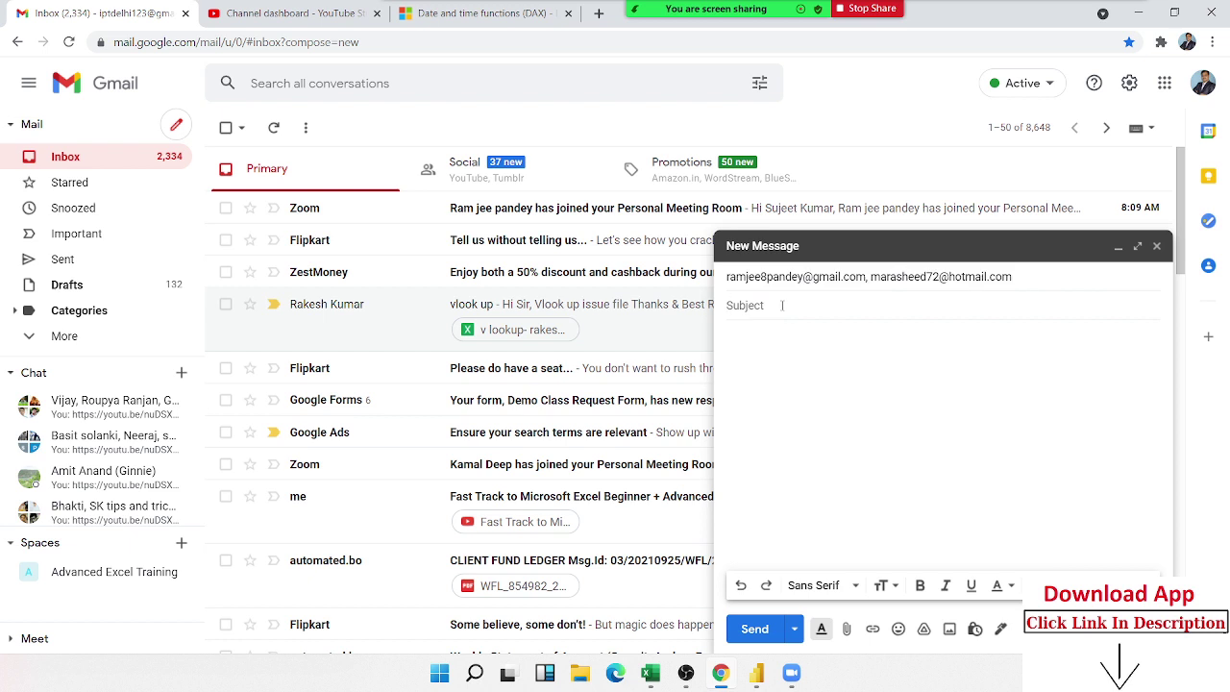
pyautogui.write('File')
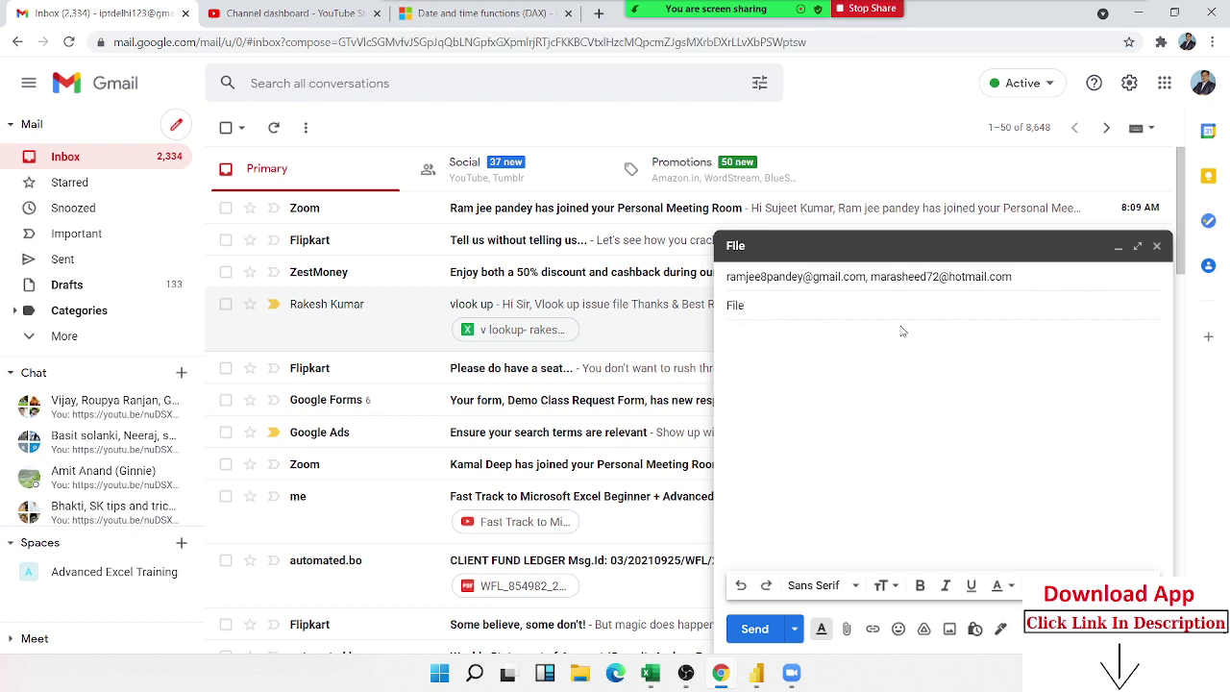